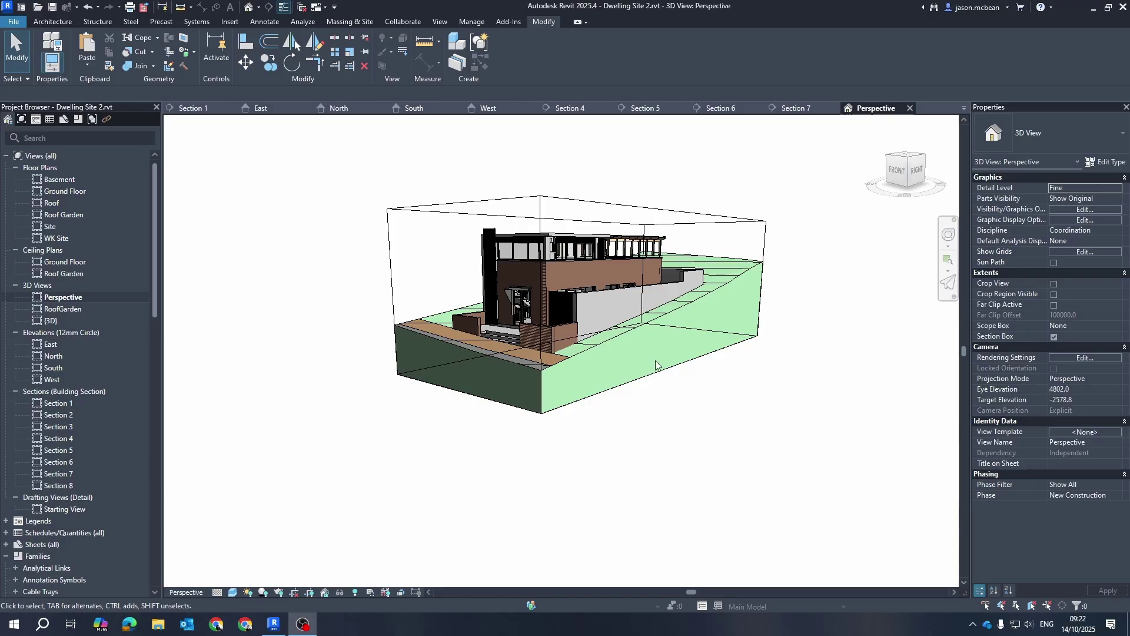
Examine the house exterior, pergola, retaining walls and sloping site from several angles in the perspective view.
{"action": "scroll", "coordinate": [529, 246], "scroll_direction": "up", "scroll_amount": 6}
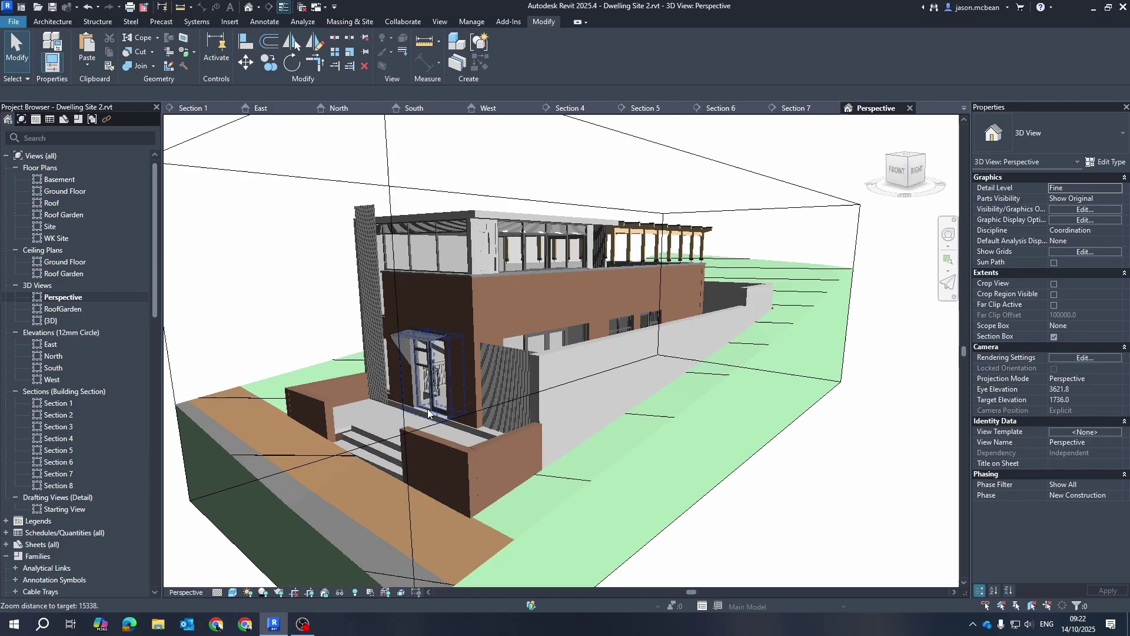
{"action": "middle_click_drag", "start_coordinate": [428, 412], "coordinate": [274, 506], "text": "shift"}
{"action": "middle_click_drag", "start_coordinate": [686, 472], "coordinate": [468, 499]}
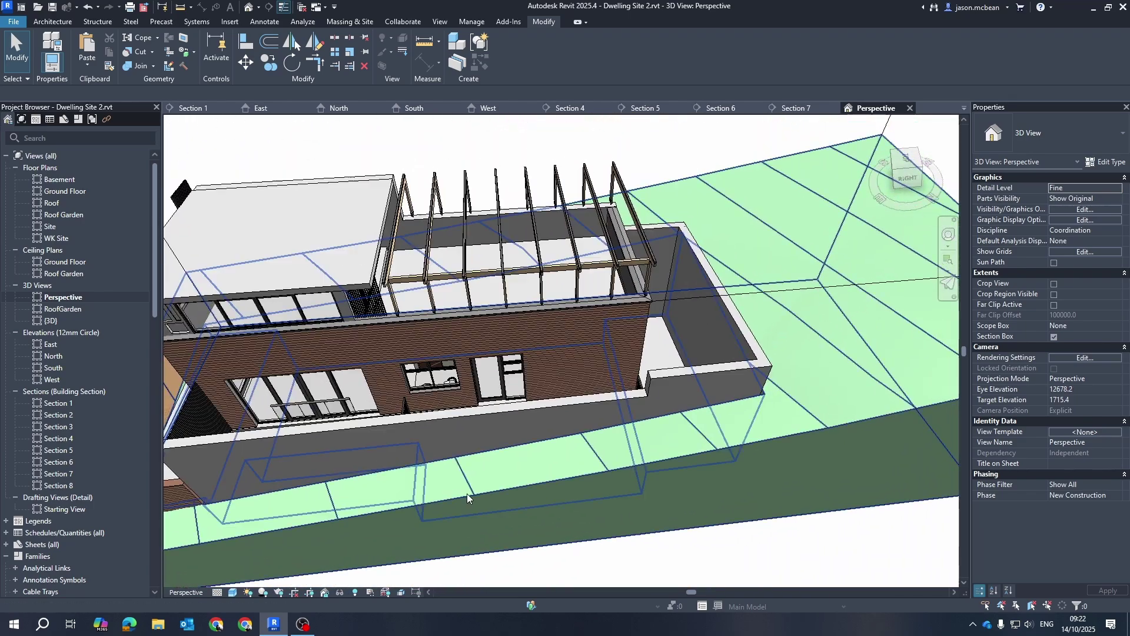
{"action": "scroll", "coordinate": [638, 242], "scroll_direction": "up", "scroll_amount": 3}
{"action": "middle_click_drag", "start_coordinate": [706, 416], "coordinate": [663, 376], "text": "shift"}
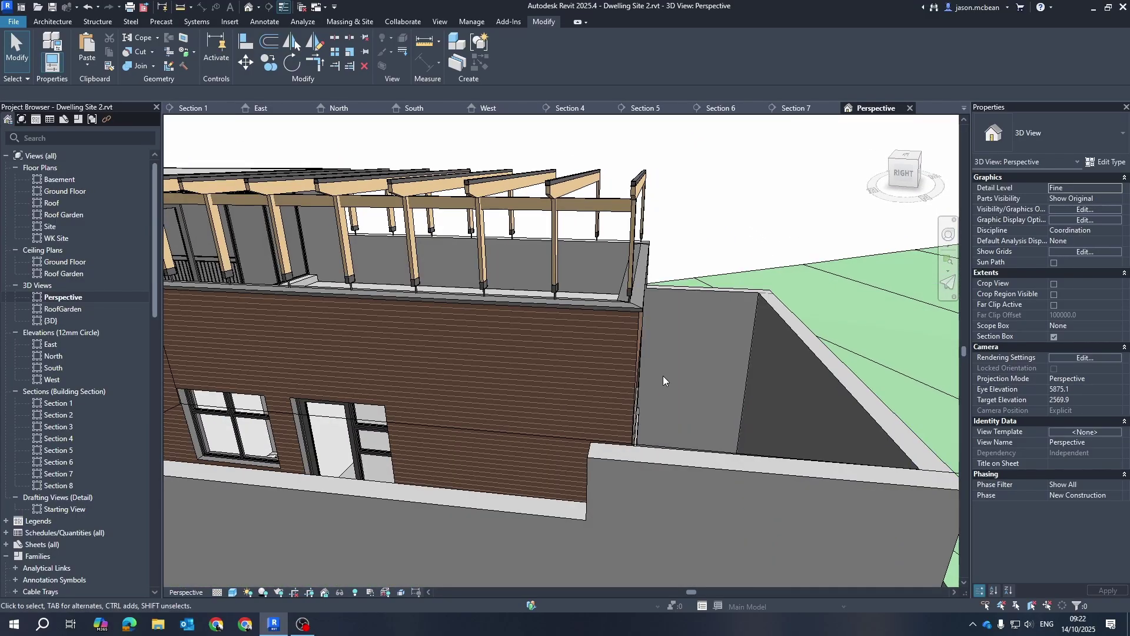
{"action": "scroll", "coordinate": [663, 376], "scroll_direction": "down", "scroll_amount": 5}
{"action": "middle_click_drag", "start_coordinate": [512, 409], "coordinate": [669, 385], "text": "shift"}
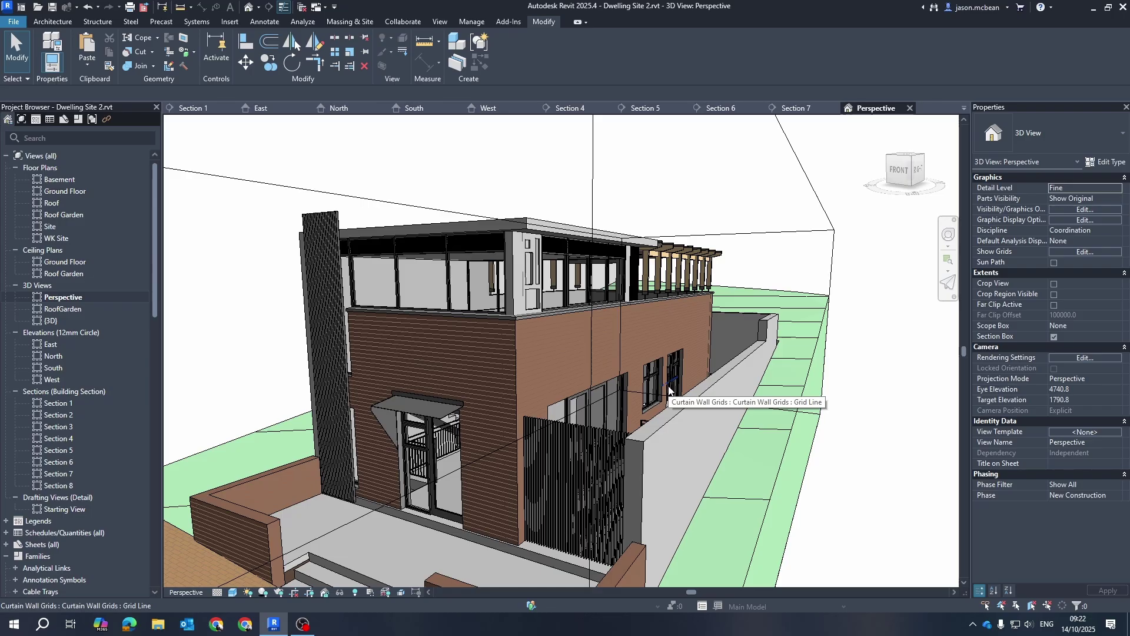
{"action": "scroll", "coordinate": [647, 376], "scroll_direction": "down", "scroll_amount": 8}
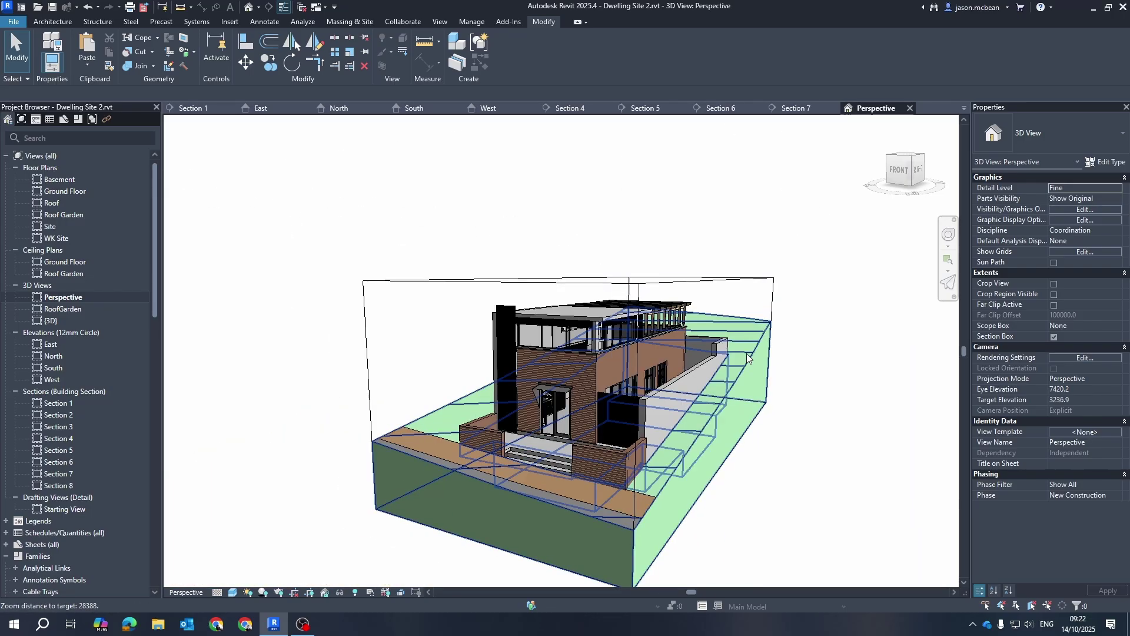
{"action": "middle_click_drag", "start_coordinate": [647, 376], "coordinate": [837, 347], "text": "shift"}
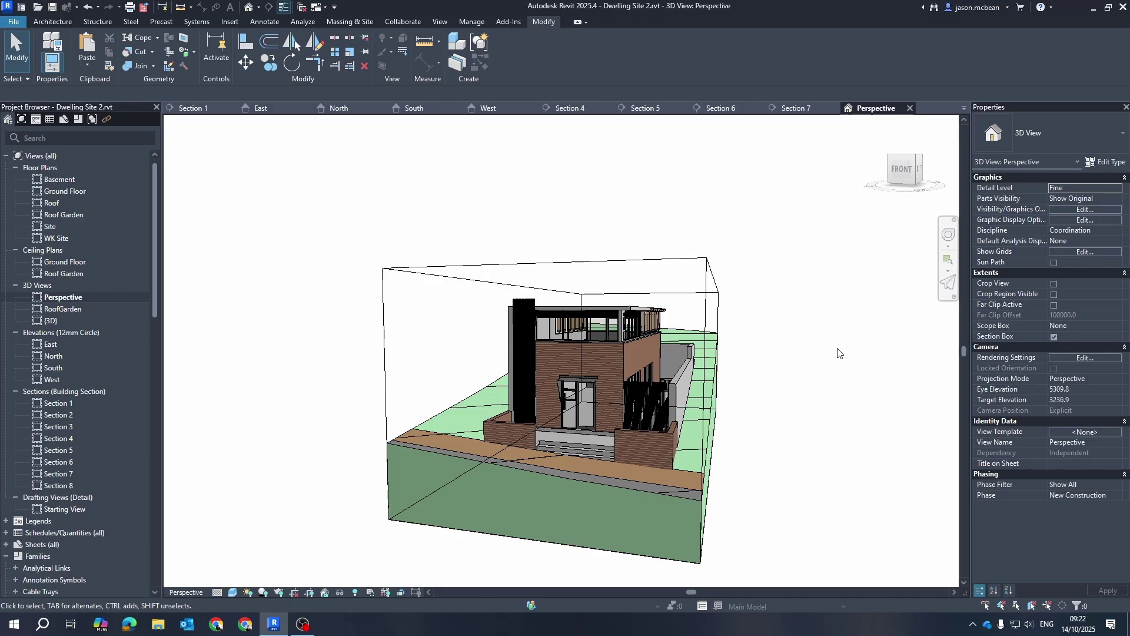
{"action": "scroll", "coordinate": [714, 313], "scroll_direction": "up", "scroll_amount": 4}
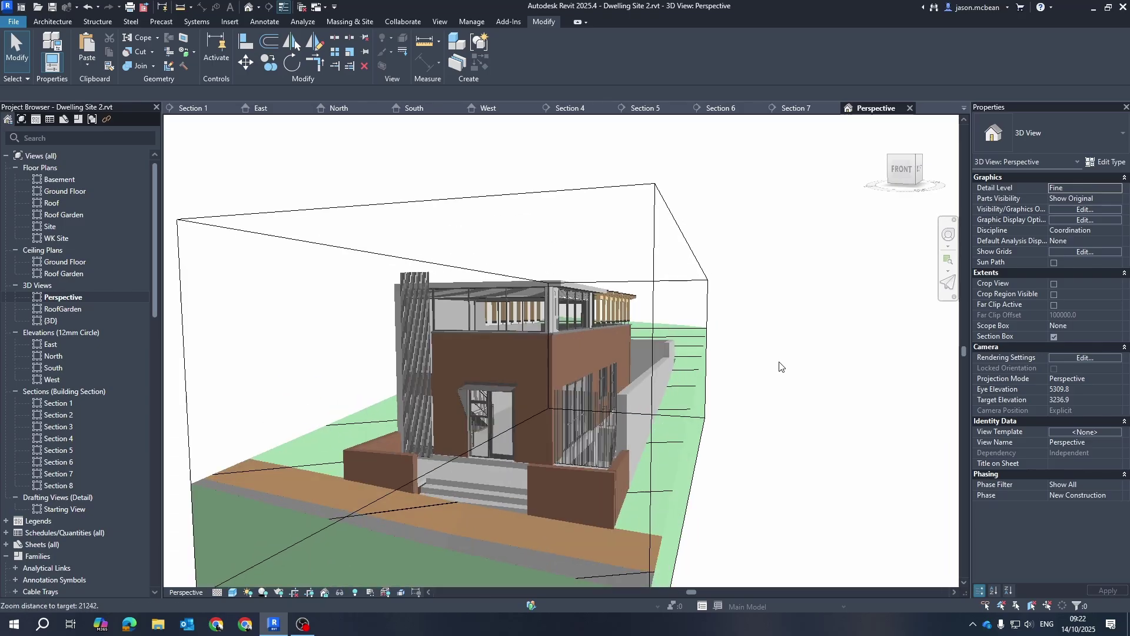
Select the section box and pull its side face inward to cut through the external stairs and basement walls along the house.
{"action": "left_click", "coordinate": [708, 294]}
{"action": "scroll", "coordinate": [793, 365], "scroll_direction": "down", "scroll_amount": 3}
{"action": "middle_click_drag", "start_coordinate": [793, 365], "coordinate": [638, 421], "text": "shift"}
{"action": "scroll", "coordinate": [675, 416], "scroll_direction": "up", "scroll_amount": 8}
{"action": "scroll", "coordinate": [675, 415], "scroll_direction": "down", "scroll_amount": 4}
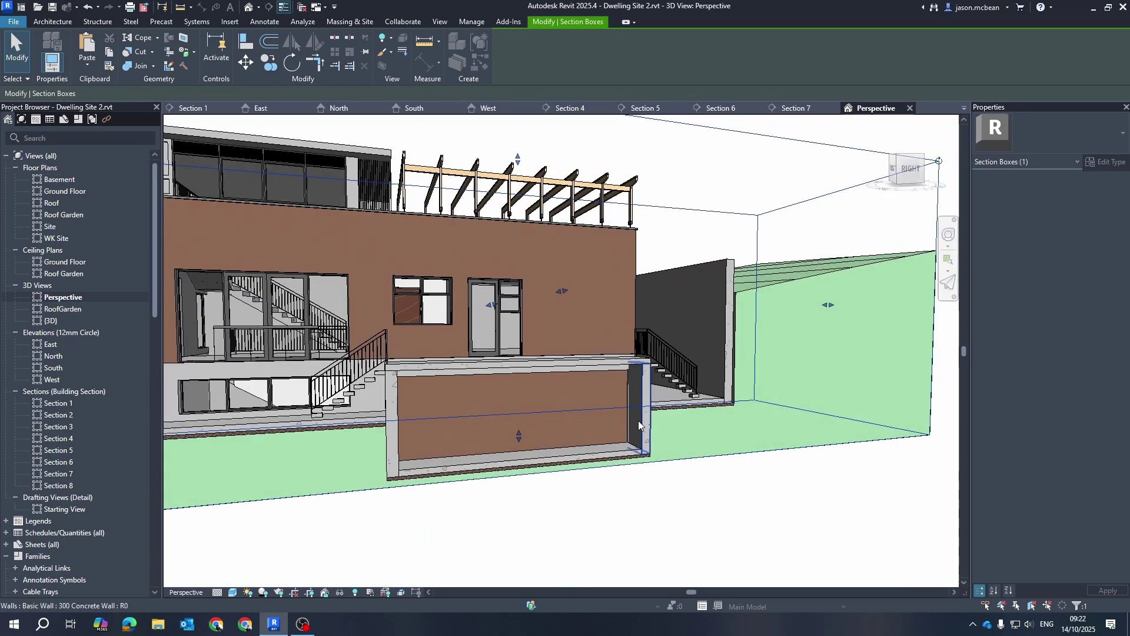
{"action": "scroll", "coordinate": [638, 421], "scroll_direction": "down", "scroll_amount": 2}
{"action": "middle_click_drag", "start_coordinate": [729, 386], "coordinate": [602, 337], "text": "shift"}
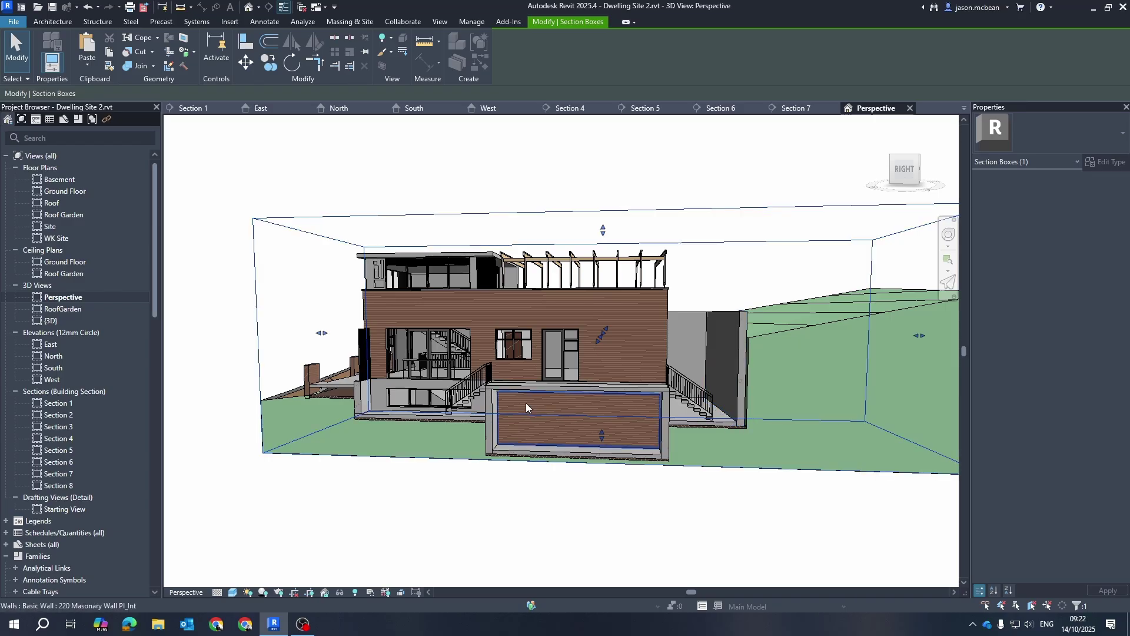
Inspect the cut side elevation, including the external stairs, basement windows and retaining walls.
{"action": "scroll", "coordinate": [729, 349], "scroll_direction": "up", "scroll_amount": 4}
{"action": "middle_click_drag", "start_coordinate": [729, 349], "coordinate": [672, 439], "text": "shift"}
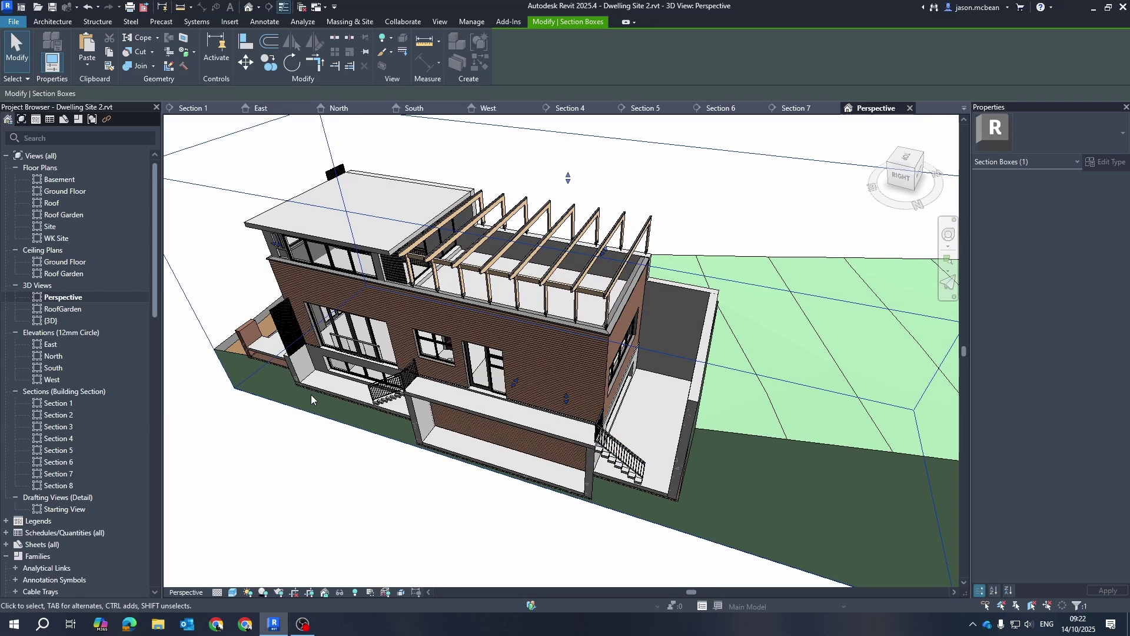
{"action": "middle_click_drag", "start_coordinate": [480, 458], "coordinate": [519, 316], "text": "shift"}
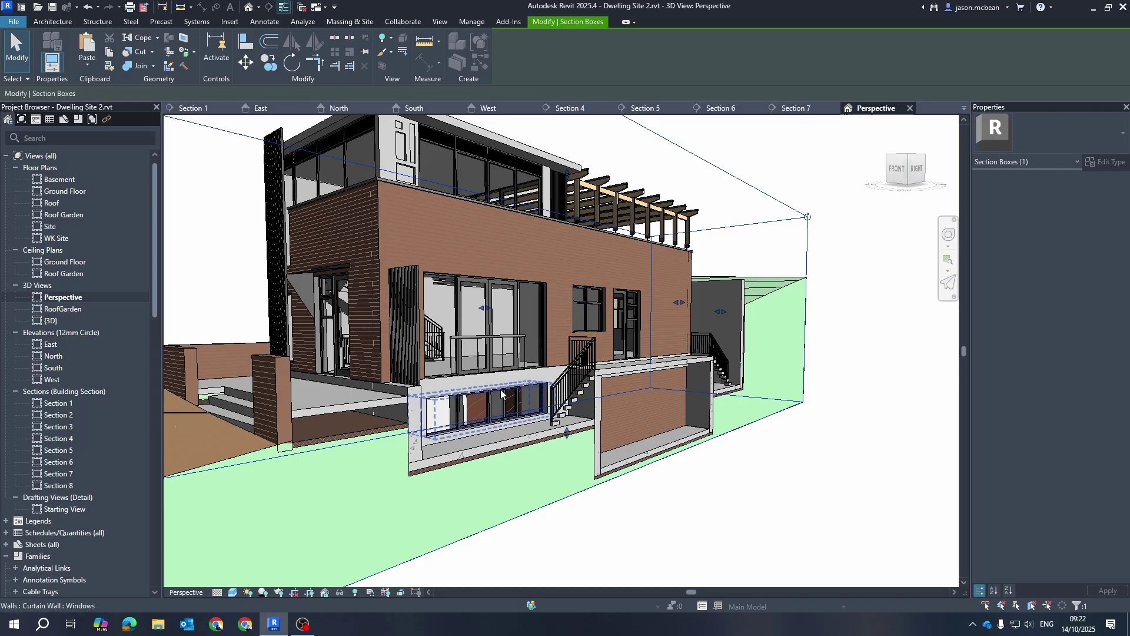
{"action": "middle_click_drag", "start_coordinate": [734, 383], "coordinate": [672, 395], "text": "shift"}
{"action": "scroll", "coordinate": [689, 431], "scroll_direction": "down", "scroll_amount": 3}
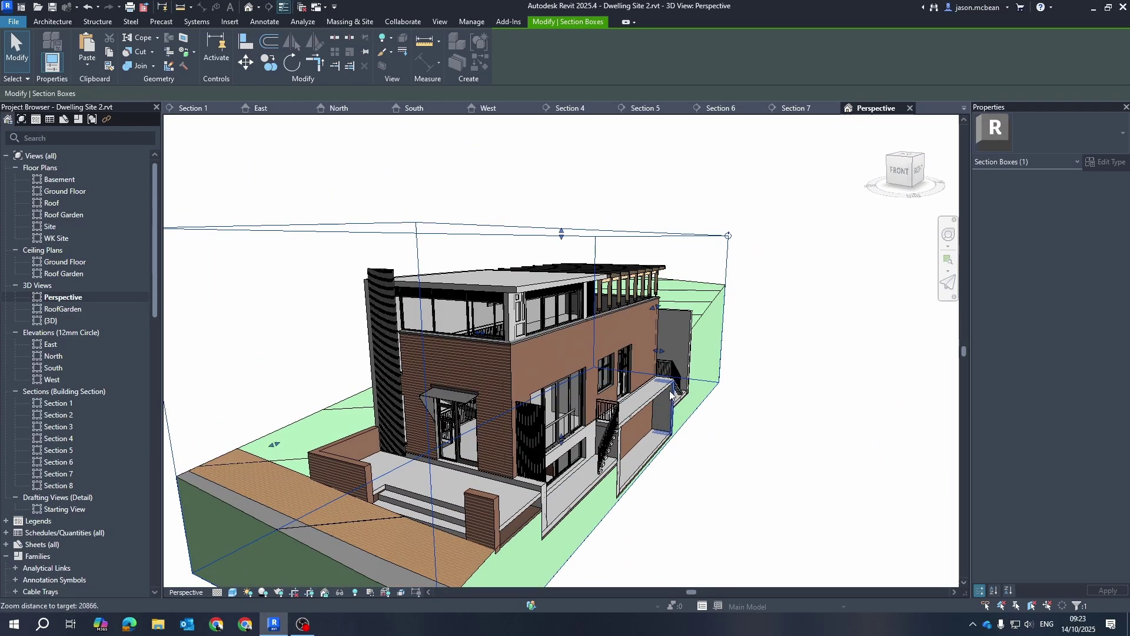
Widen the section box beyond the side retaining wall, and pull its side face back in closer to the house facade.
{"action": "middle_click_drag", "start_coordinate": [664, 353], "coordinate": [672, 443], "text": "shift"}
{"action": "scroll", "coordinate": [641, 483], "scroll_direction": "up", "scroll_amount": 2}
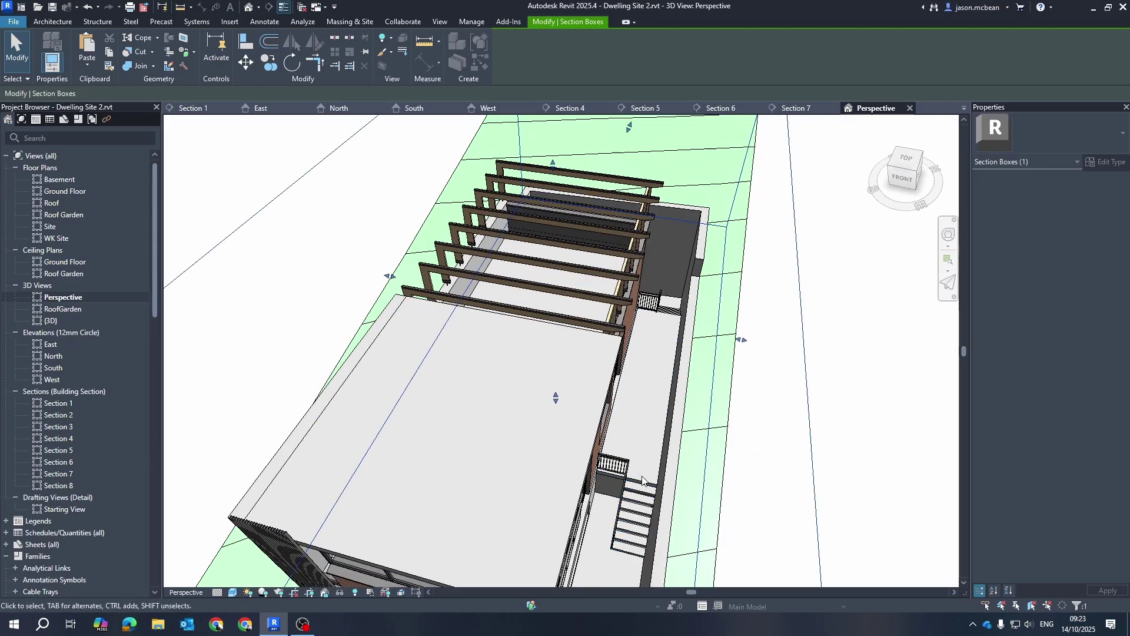
{"action": "middle_click_drag", "start_coordinate": [645, 484], "coordinate": [741, 350], "text": "shift"}
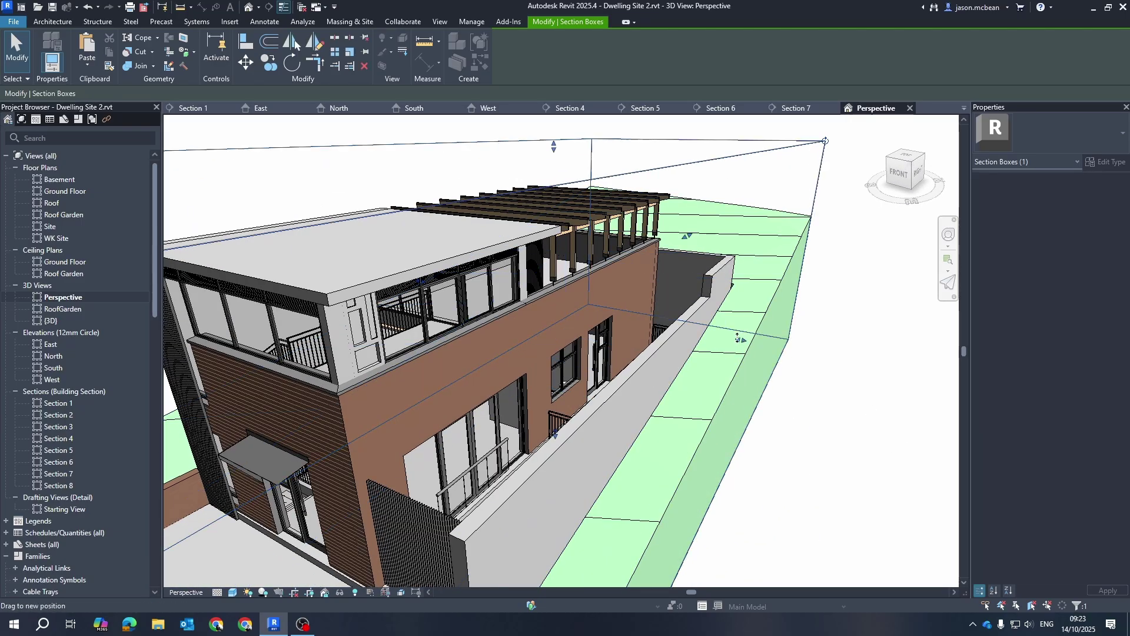
{"action": "left_click_drag", "start_coordinate": [644, 323], "coordinate": [642, 324]}
{"action": "middle_click_drag", "start_coordinate": [722, 532], "coordinate": [568, 465], "text": "shift"}
{"action": "middle_click_drag", "start_coordinate": [535, 427], "coordinate": [634, 385], "text": "shift"}
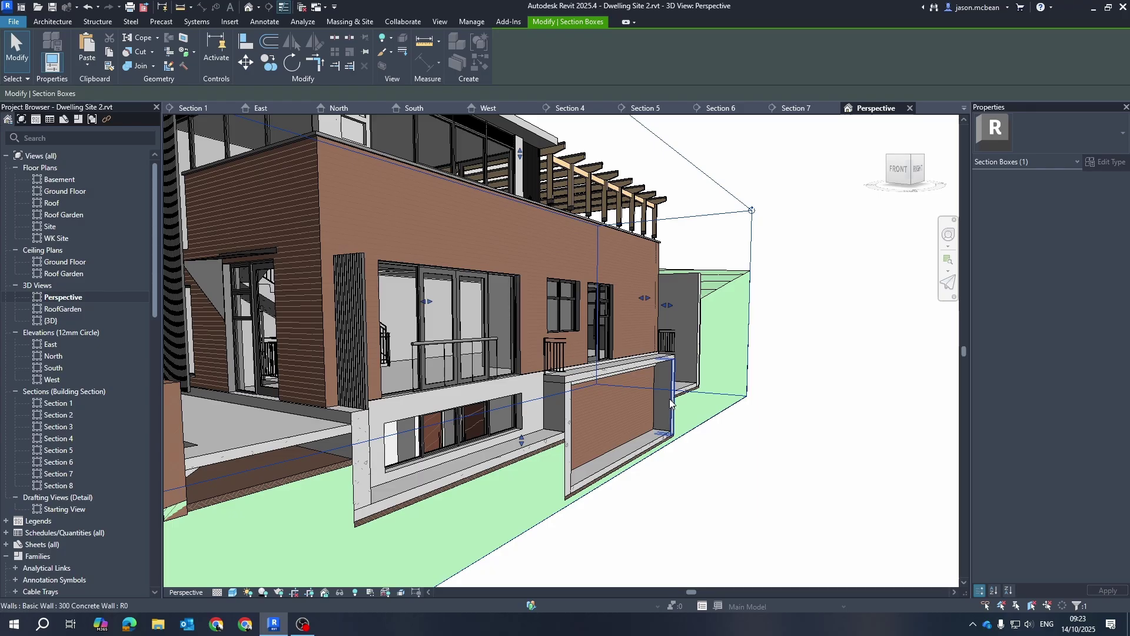
Clear the section box selection and select the 900mm Stair Ext railing at the rear end of the raised side walkway.
{"action": "scroll", "coordinate": [671, 403], "scroll_direction": "down", "scroll_amount": 3}
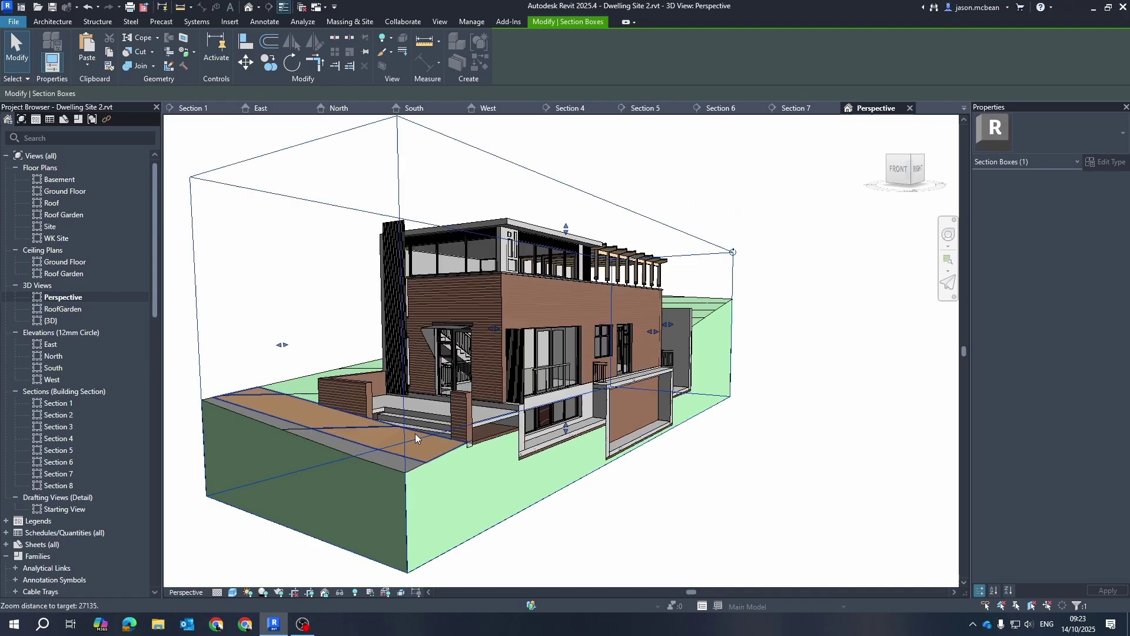
{"action": "scroll", "coordinate": [687, 405], "scroll_direction": "up", "scroll_amount": 5}
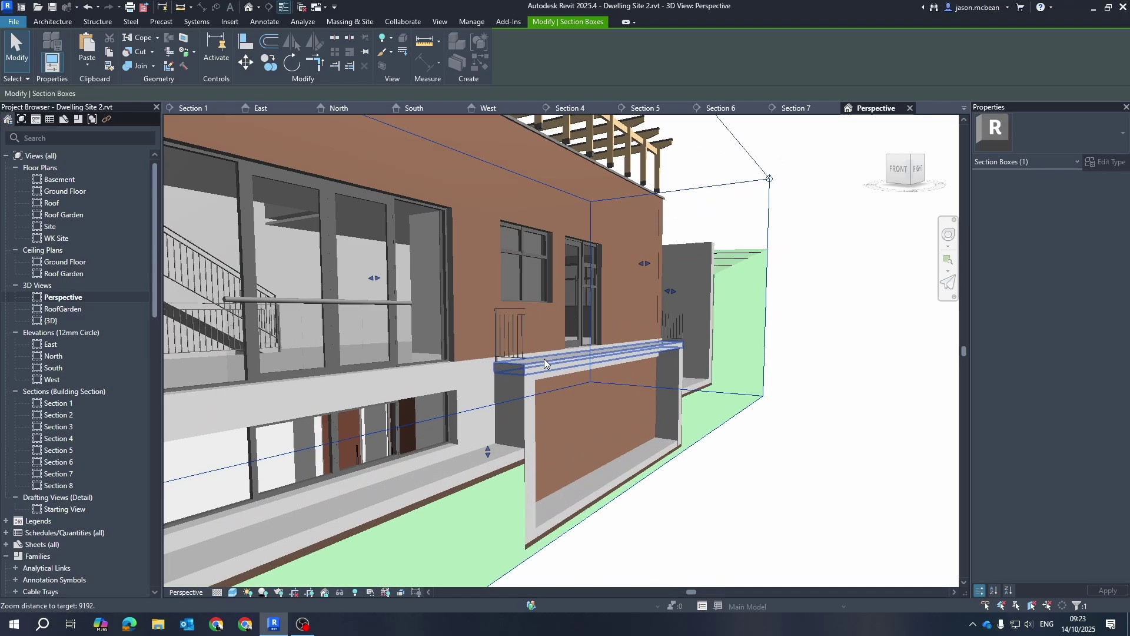
{"action": "scroll", "coordinate": [634, 348], "scroll_direction": "up", "scroll_amount": 5}
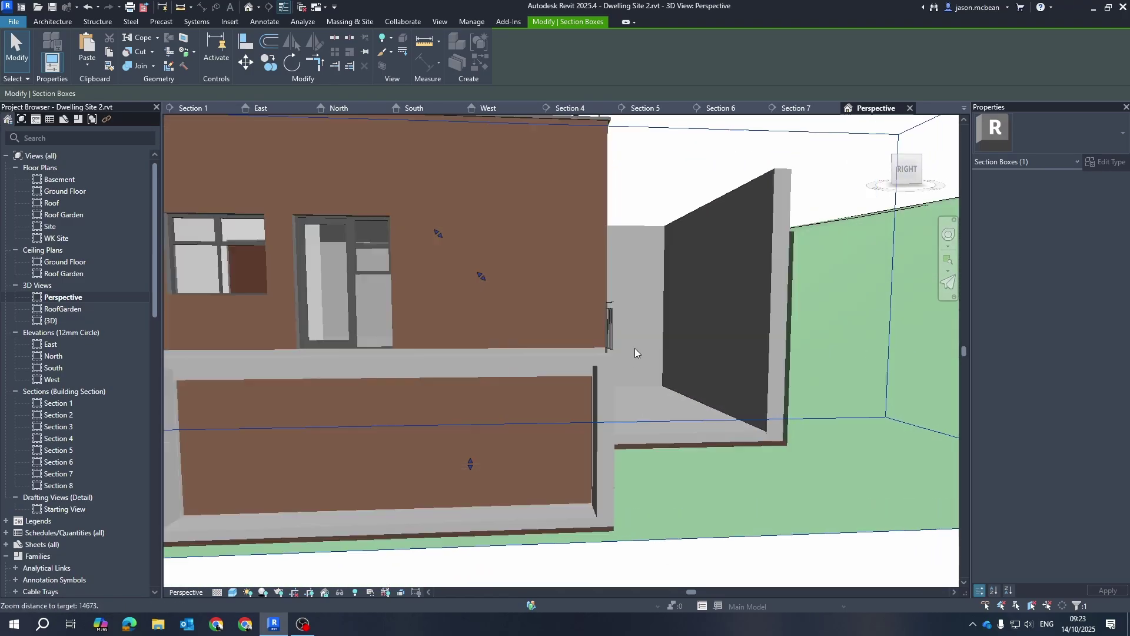
{"action": "scroll", "coordinate": [639, 362], "scroll_direction": "down", "scroll_amount": 2}
{"action": "middle_click_drag", "start_coordinate": [668, 396], "coordinate": [633, 405], "text": "shift"}
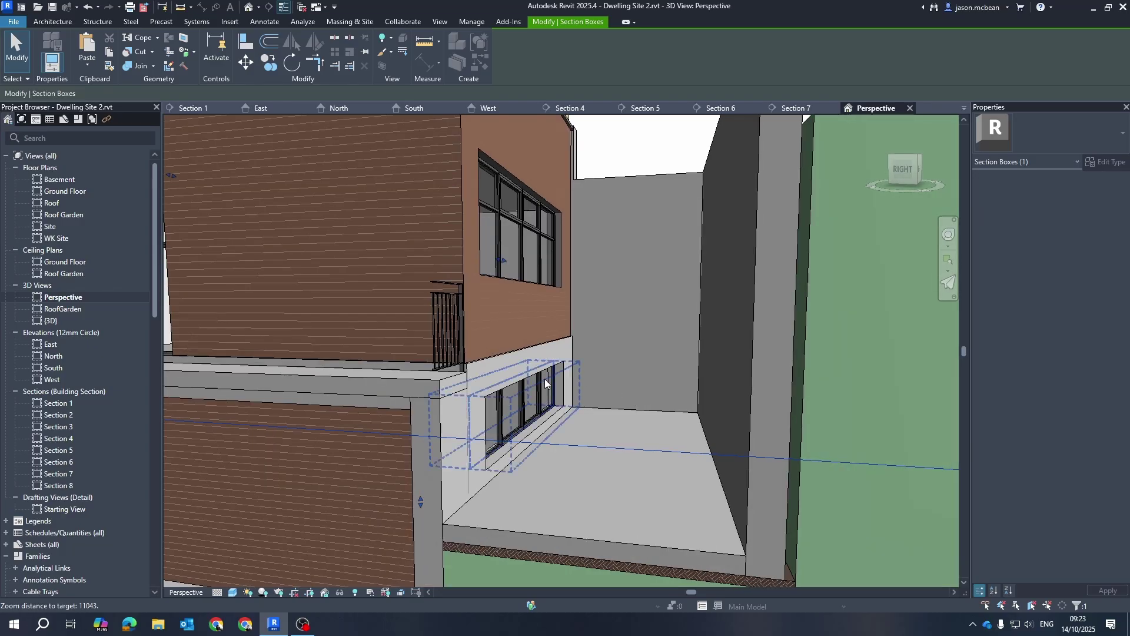
{"action": "left_click", "coordinate": [433, 360]}
{"action": "key", "text": "Escape"}
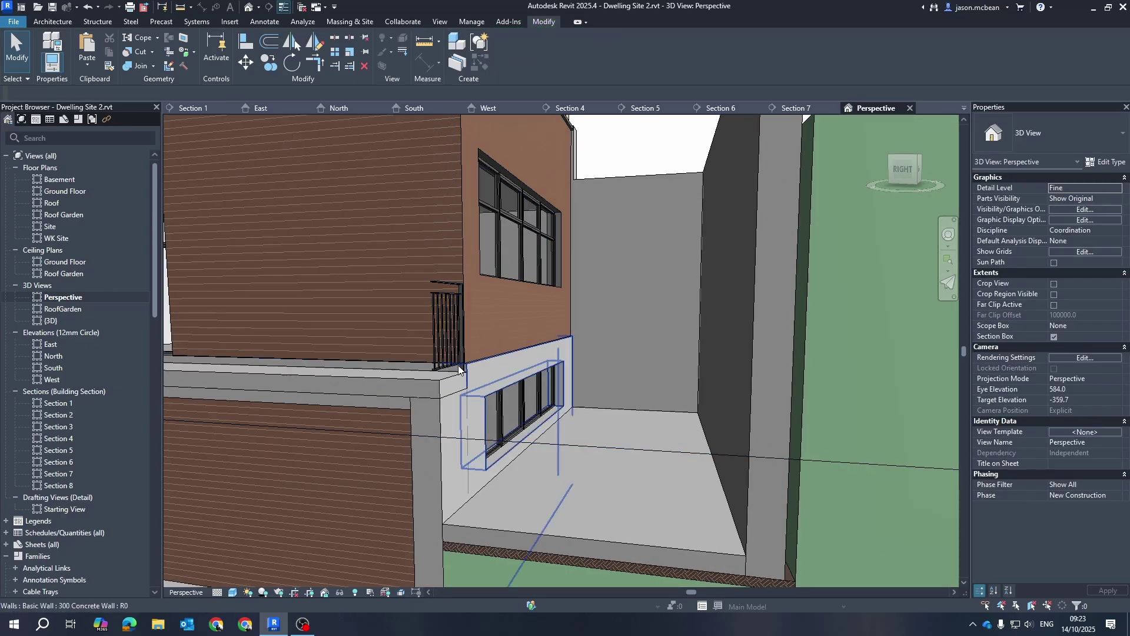
{"action": "scroll", "coordinate": [455, 365], "scroll_direction": "up", "scroll_amount": 3}
{"action": "left_click", "coordinate": [448, 363]}
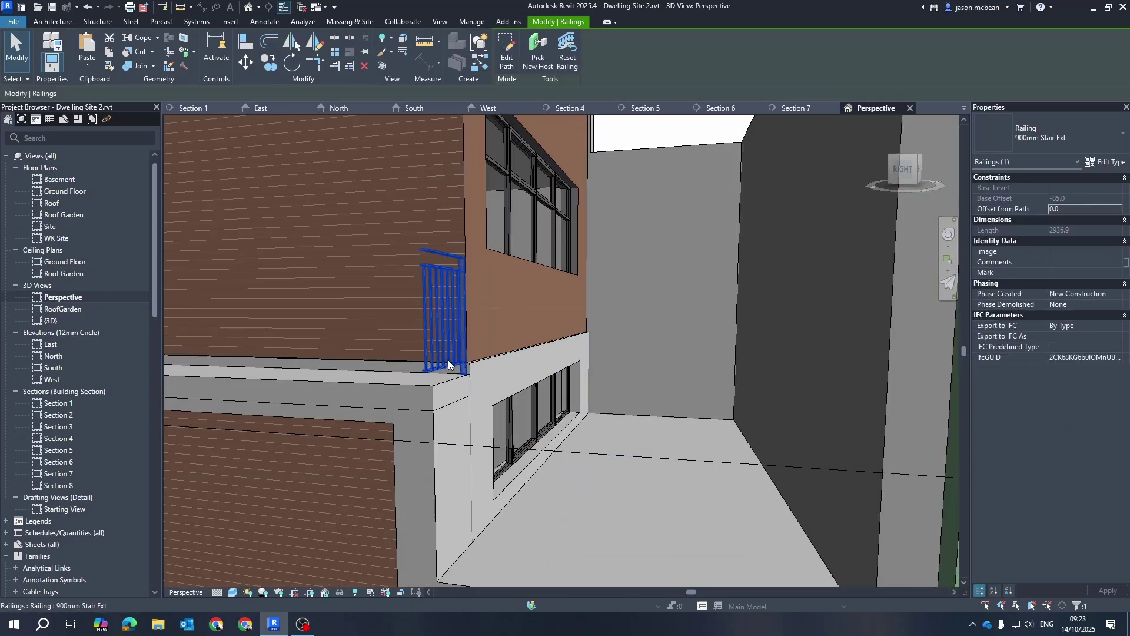
Examine the side facade's glazed doors, balustrade, basement windows and walkway railings from several angles.
{"action": "scroll", "coordinate": [656, 311], "scroll_direction": "down", "scroll_amount": 5}
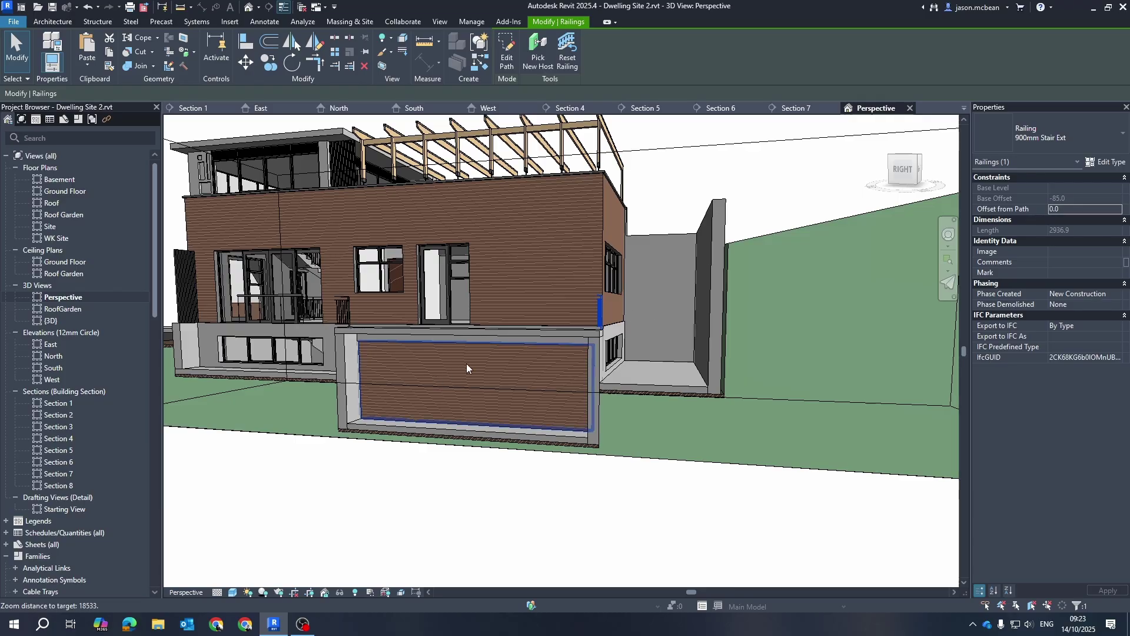
{"action": "scroll", "coordinate": [572, 373], "scroll_direction": "up", "scroll_amount": 3}
{"action": "middle_click_drag", "start_coordinate": [572, 372], "coordinate": [595, 436], "text": "shift"}
{"action": "scroll", "coordinate": [369, 287], "scroll_direction": "up", "scroll_amount": 4}
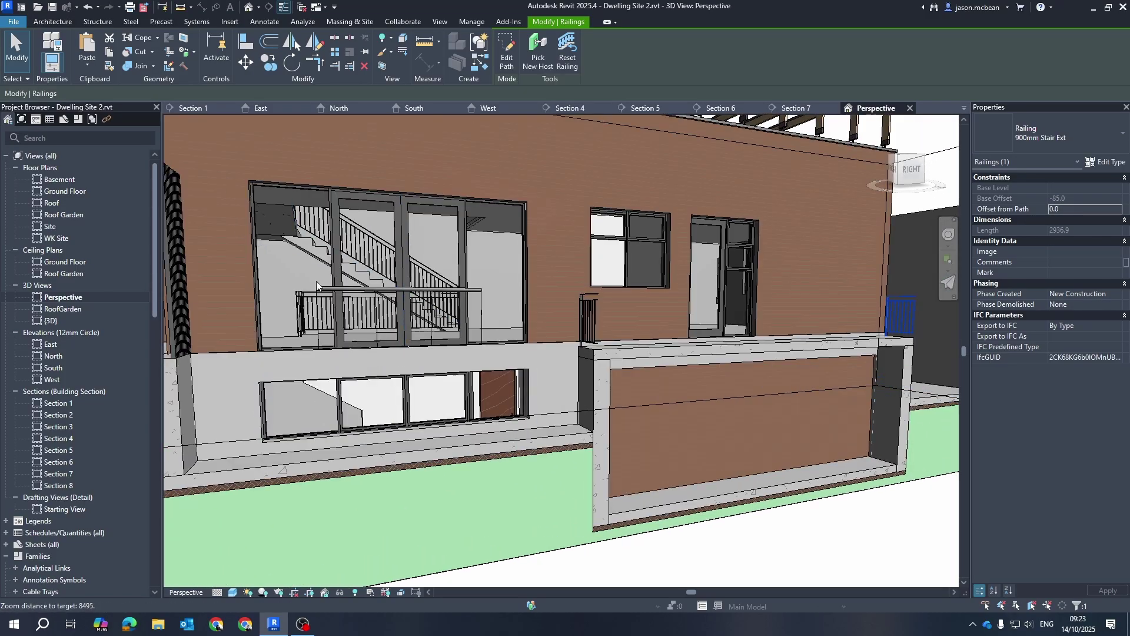
{"action": "scroll", "coordinate": [425, 248], "scroll_direction": "down", "scroll_amount": 3}
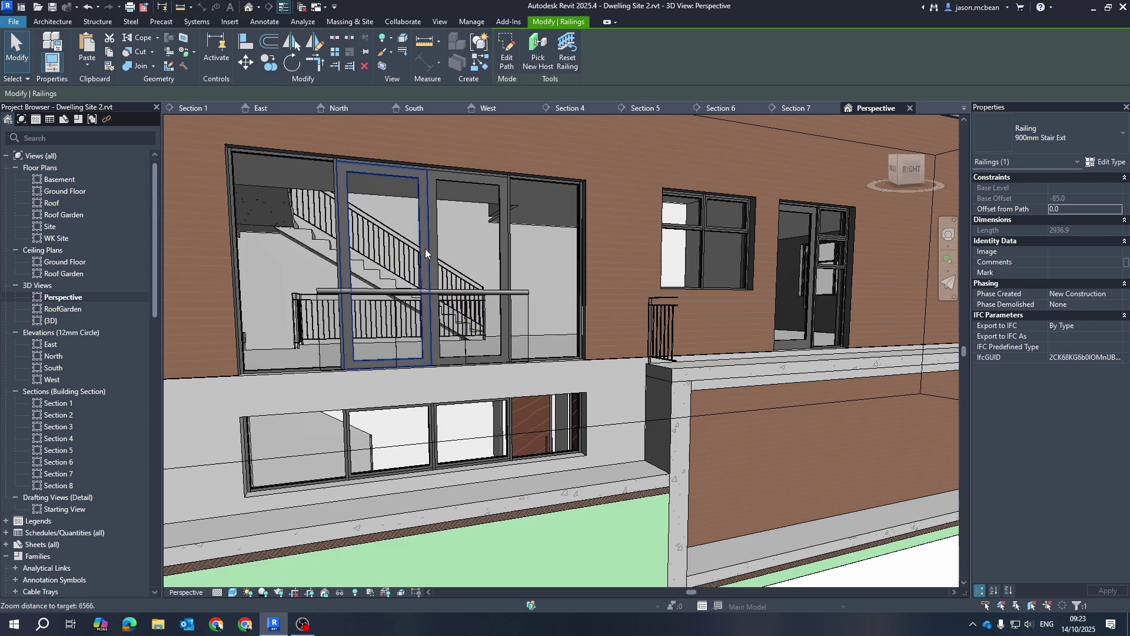
{"action": "middle_click_drag", "start_coordinate": [425, 248], "coordinate": [505, 345], "text": "shift"}
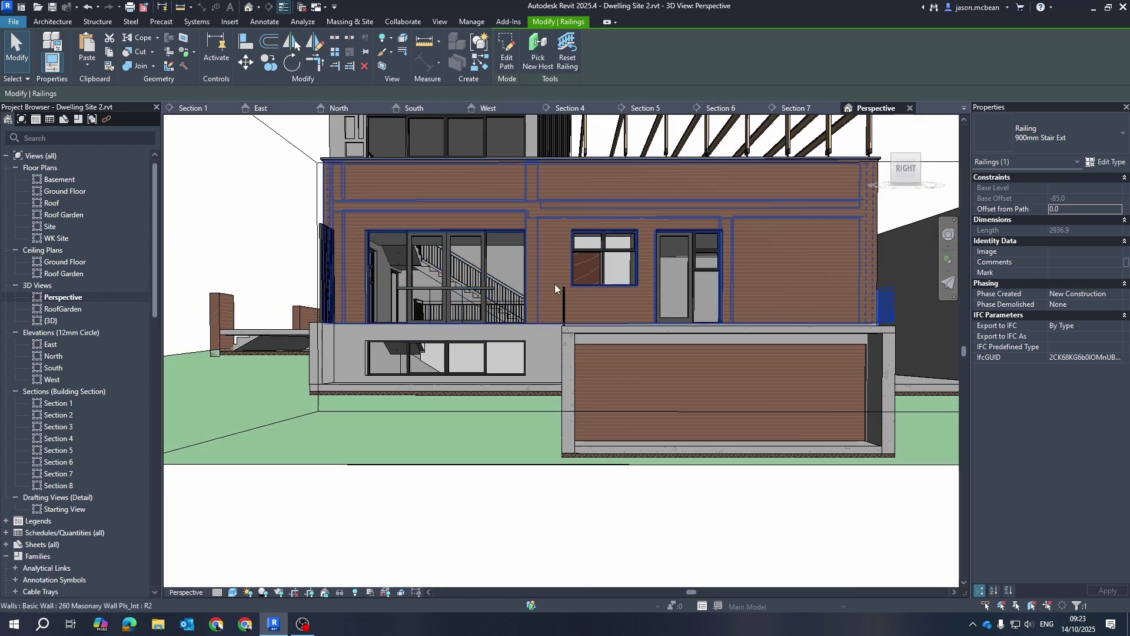
{"action": "scroll", "coordinate": [439, 294], "scroll_direction": "up", "scroll_amount": 2}
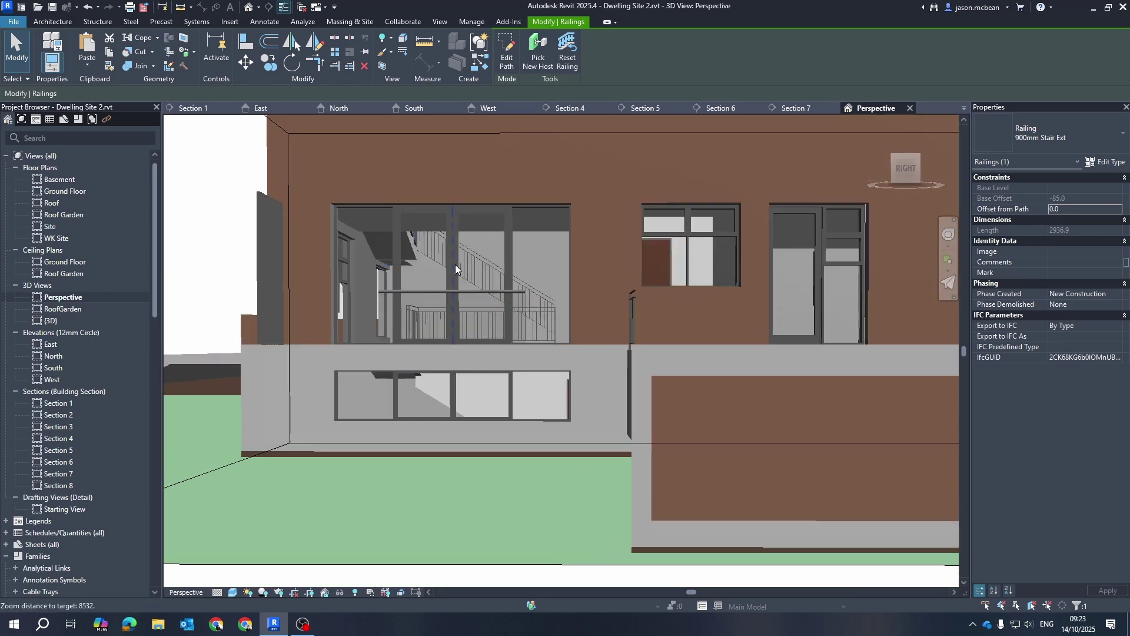
{"action": "middle_click_drag", "start_coordinate": [455, 264], "coordinate": [810, 398], "text": "shift"}
{"action": "scroll", "coordinate": [555, 293], "scroll_direction": "up", "scroll_amount": 3}
{"action": "scroll", "coordinate": [554, 293], "scroll_direction": "down", "scroll_amount": 3}
{"action": "scroll", "coordinate": [809, 398], "scroll_direction": "down", "scroll_amount": 4}
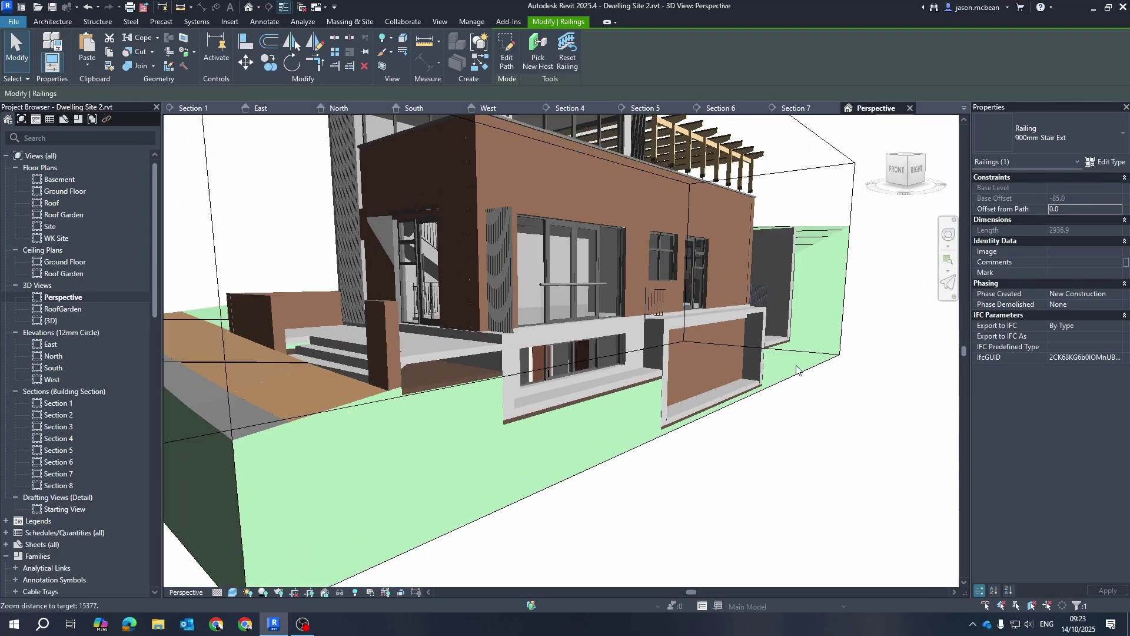
Select the section box and pull its side face into the house to cut lengthwise through the rooms on all floors.
{"action": "left_click", "coordinate": [709, 206]}
{"action": "scroll", "coordinate": [709, 206], "scroll_direction": "up", "scroll_amount": 5}
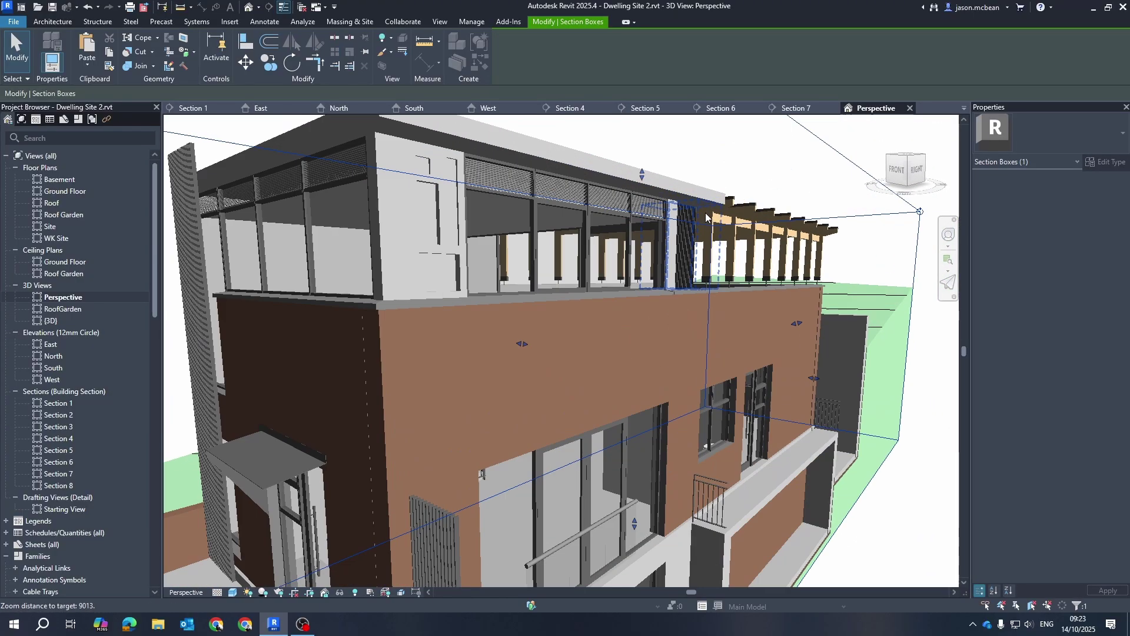
{"action": "scroll", "coordinate": [247, 350], "scroll_direction": "up", "scroll_amount": 1}
{"action": "scroll", "coordinate": [248, 350], "scroll_direction": "down", "scroll_amount": 2}
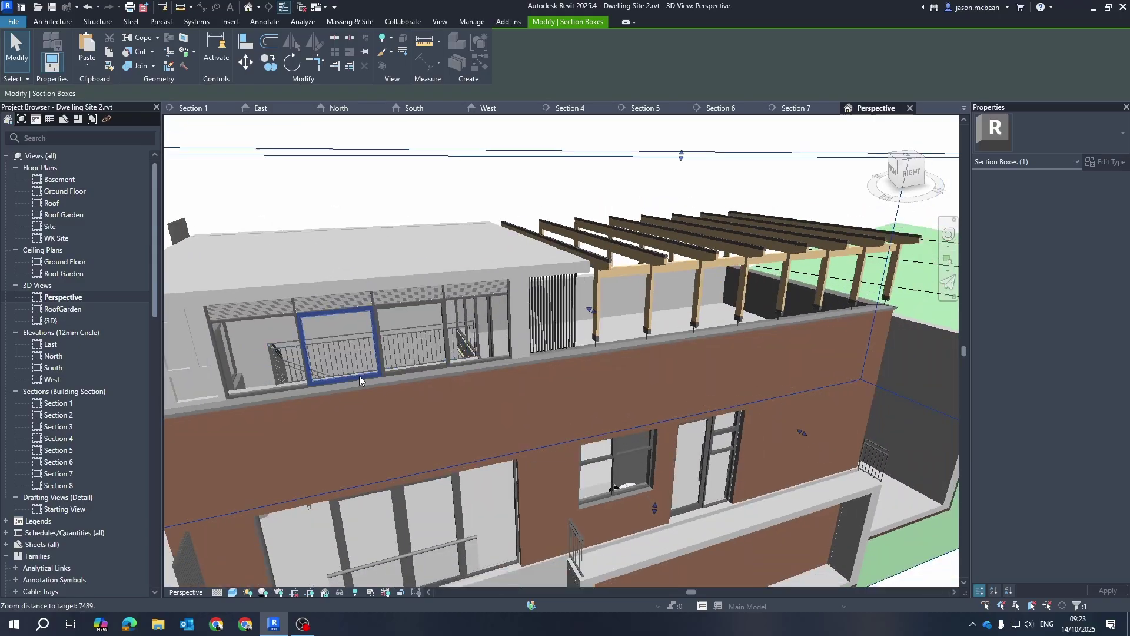
{"action": "middle_click_drag", "start_coordinate": [359, 376], "coordinate": [430, 468], "text": "shift"}
{"action": "scroll", "coordinate": [609, 323], "scroll_direction": "down", "scroll_amount": 1}
{"action": "middle_click_drag", "start_coordinate": [831, 421], "coordinate": [754, 362], "text": "shift"}
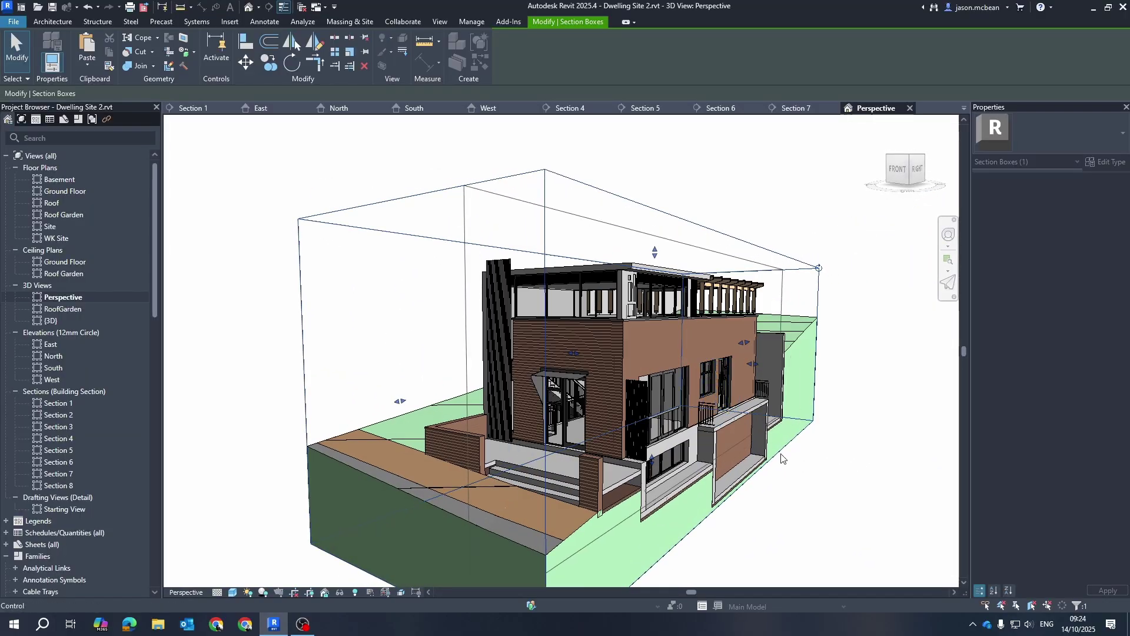
{"action": "scroll", "coordinate": [795, 477], "scroll_direction": "up", "scroll_amount": 4}
{"action": "middle_click_drag", "start_coordinate": [689, 489], "coordinate": [447, 423], "text": "shift"}
{"action": "middle_click_drag", "start_coordinate": [206, 432], "coordinate": [381, 493], "text": "shift"}
{"action": "scroll", "coordinate": [398, 334], "scroll_direction": "up", "scroll_amount": 3}
{"action": "middle_click_drag", "start_coordinate": [472, 449], "coordinate": [541, 377], "text": "shift"}
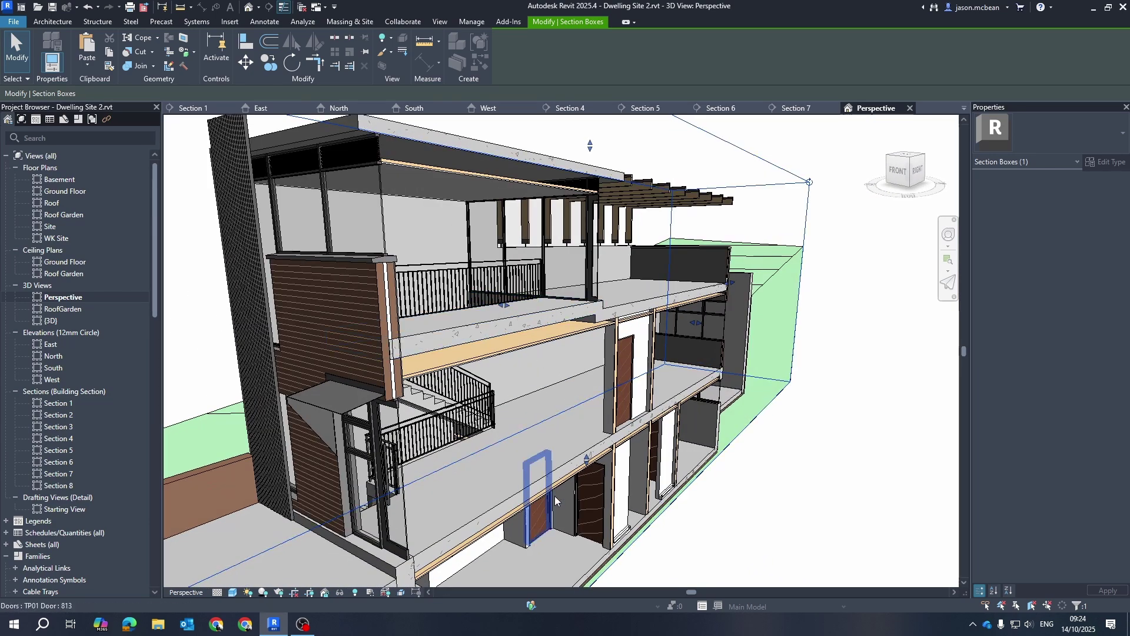
Examine the exposed floors, ceilings, internal stairs, doors and basement rooms in the sectioned house.
{"action": "scroll", "coordinate": [554, 497], "scroll_direction": "down", "scroll_amount": 5}
{"action": "middle_click_drag", "start_coordinate": [473, 407], "coordinate": [398, 385], "text": "shift"}
{"action": "scroll", "coordinate": [398, 385], "scroll_direction": "up", "scroll_amount": 4}
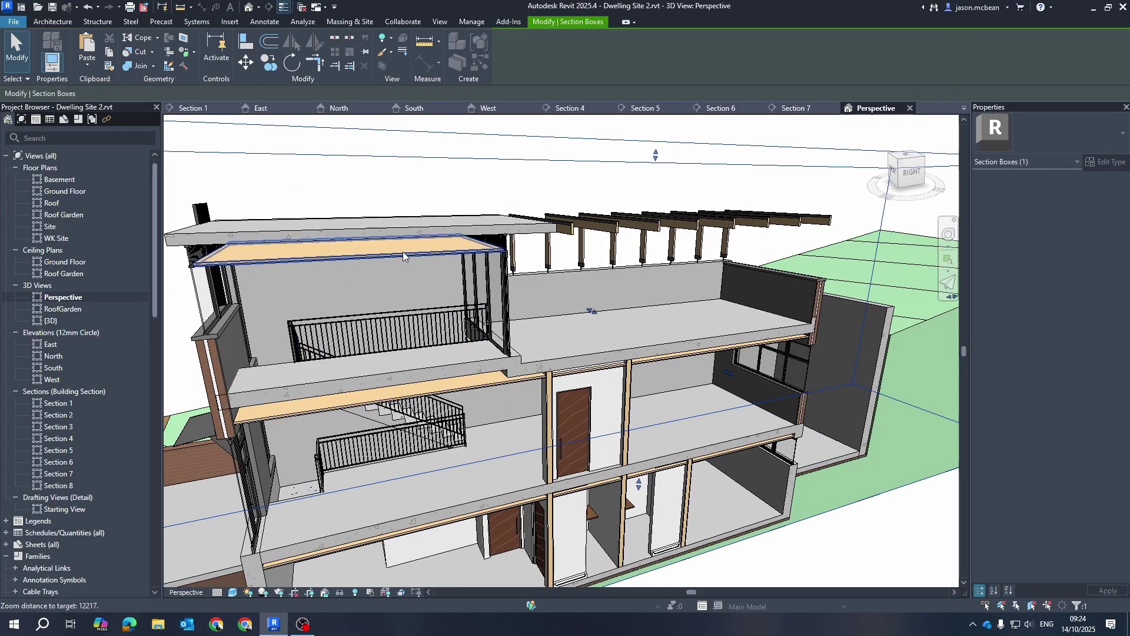
{"action": "scroll", "coordinate": [435, 456], "scroll_direction": "down", "scroll_amount": 2}
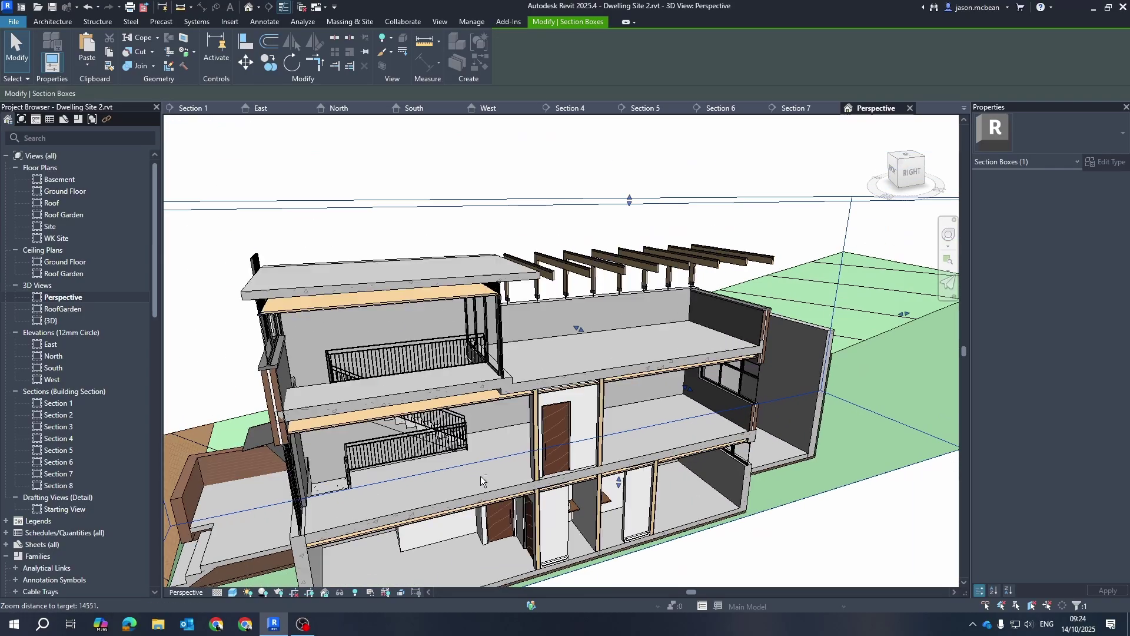
{"action": "middle_click_drag", "start_coordinate": [435, 456], "coordinate": [568, 394], "text": "shift"}
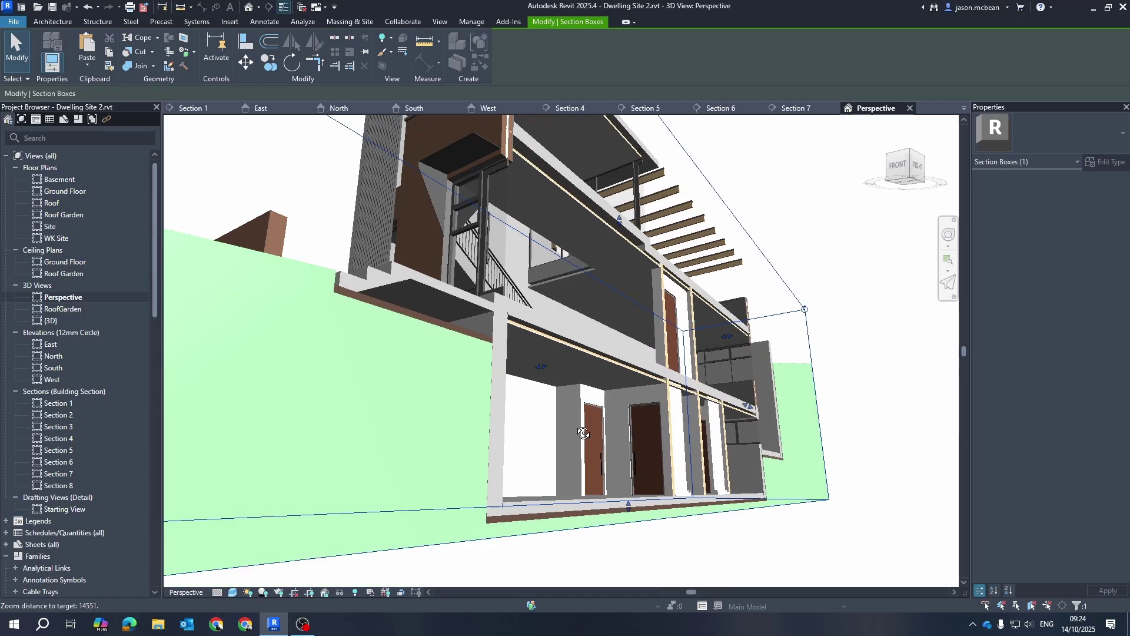
{"action": "scroll", "coordinate": [591, 300], "scroll_direction": "up", "scroll_amount": 4}
{"action": "scroll", "coordinate": [520, 295], "scroll_direction": "down", "scroll_amount": 2}
{"action": "scroll", "coordinate": [521, 295], "scroll_direction": "down", "scroll_amount": 3}
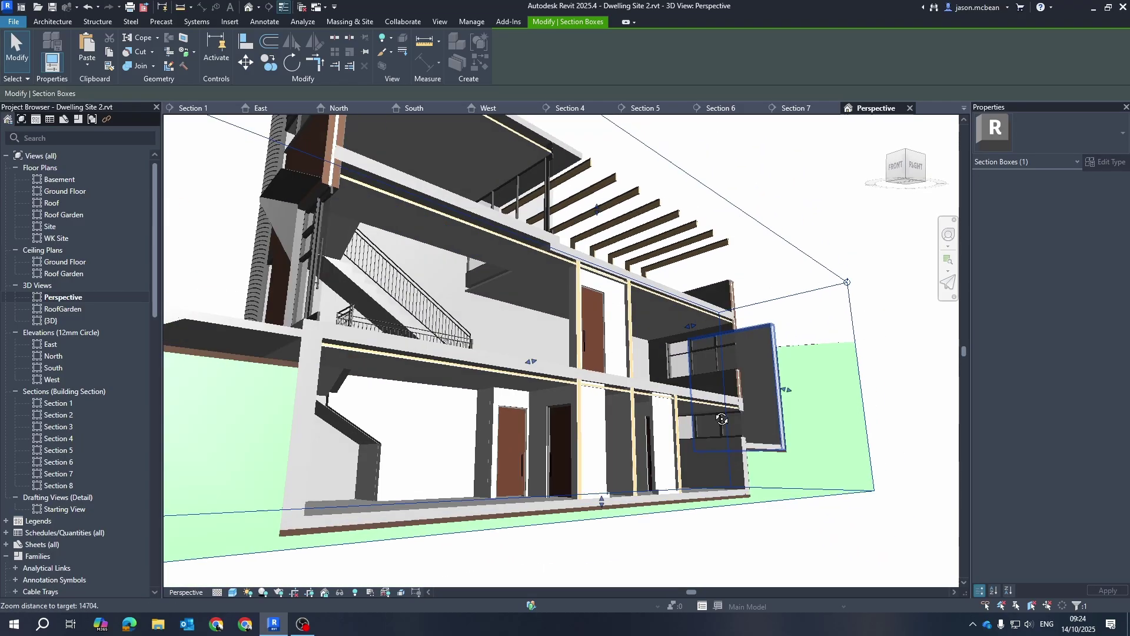
Pull the section box's side face back out past the side facade to enclose the full width of the house.
{"action": "middle_click_drag", "start_coordinate": [521, 295], "coordinate": [606, 433], "text": "shift"}
{"action": "scroll", "coordinate": [539, 401], "scroll_direction": "down", "scroll_amount": 3}
{"action": "middle_click_drag", "start_coordinate": [539, 400], "coordinate": [668, 416], "text": "shift"}
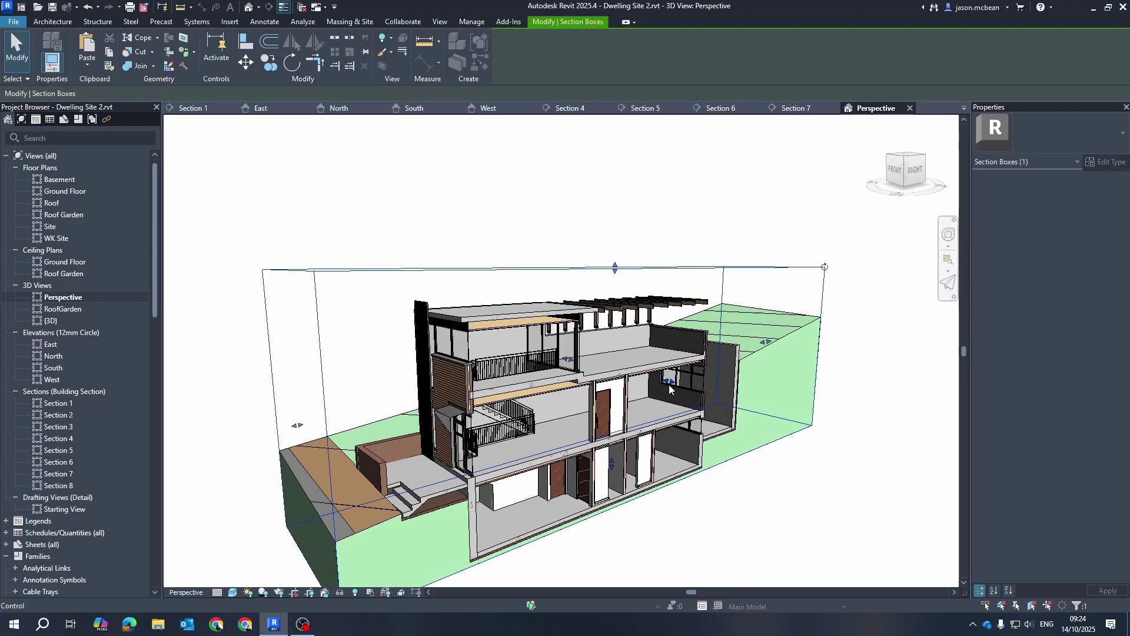
{"action": "left_click_drag", "start_coordinate": [669, 383], "coordinate": [707, 389]}
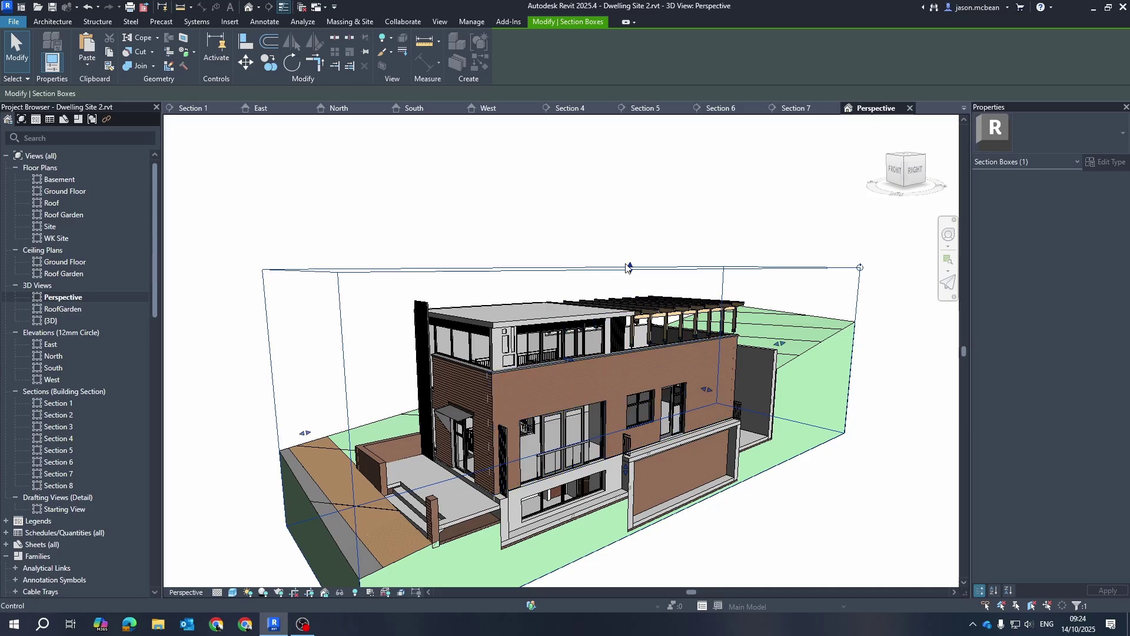
Lower the section box's top face to cut horizontally through the basement and expose its rooms from above.
{"action": "left_click_drag", "start_coordinate": [628, 268], "coordinate": [629, 268]}
{"action": "left_click_drag", "start_coordinate": [688, 475], "coordinate": [691, 477]}
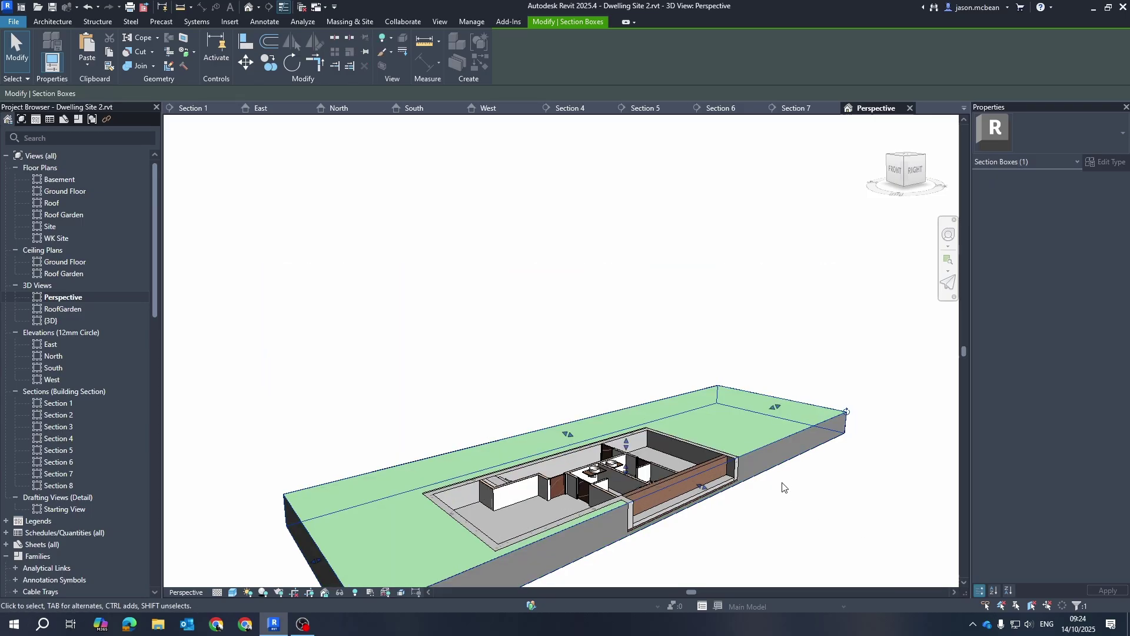
{"action": "middle_click_drag", "start_coordinate": [782, 485], "coordinate": [822, 409], "text": "shift"}
{"action": "scroll", "coordinate": [564, 445], "scroll_direction": "up", "scroll_amount": 1}
{"action": "scroll", "coordinate": [822, 409], "scroll_direction": "down", "scroll_amount": 2}
Examine the cut basement's bathrooms, timber stud partitions, rear room and outer side walls from several angles.
{"action": "middle_click_drag", "start_coordinate": [593, 446], "coordinate": [815, 478], "text": "shift"}
{"action": "scroll", "coordinate": [815, 477], "scroll_direction": "up", "scroll_amount": 4}
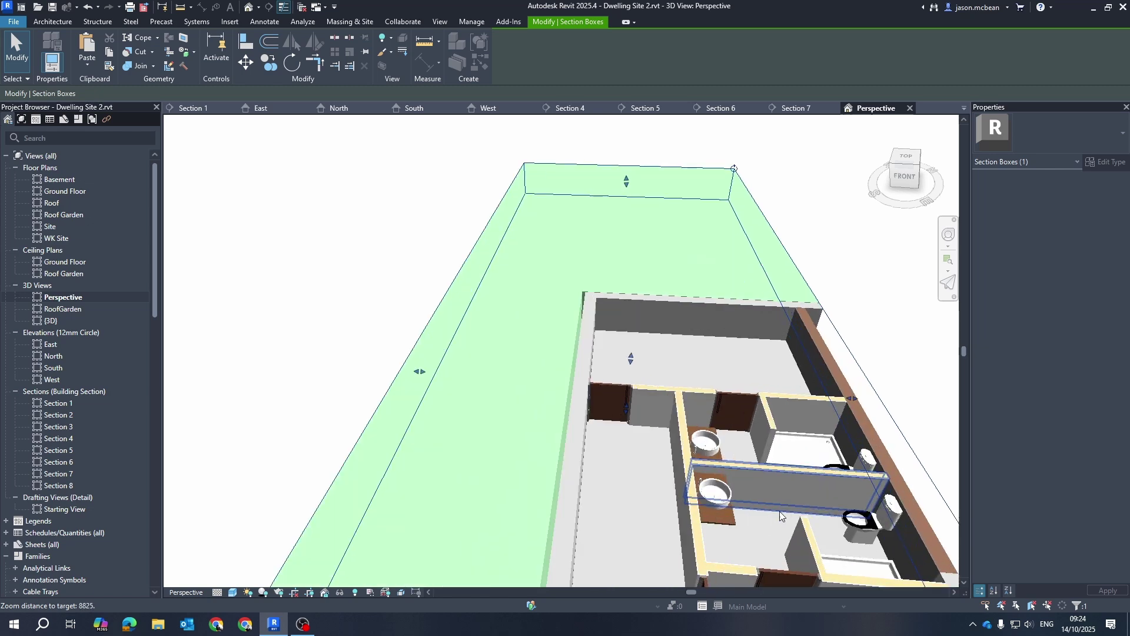
{"action": "scroll", "coordinate": [584, 314], "scroll_direction": "up", "scroll_amount": 1}
{"action": "scroll", "coordinate": [517, 323], "scroll_direction": "down", "scroll_amount": 6}
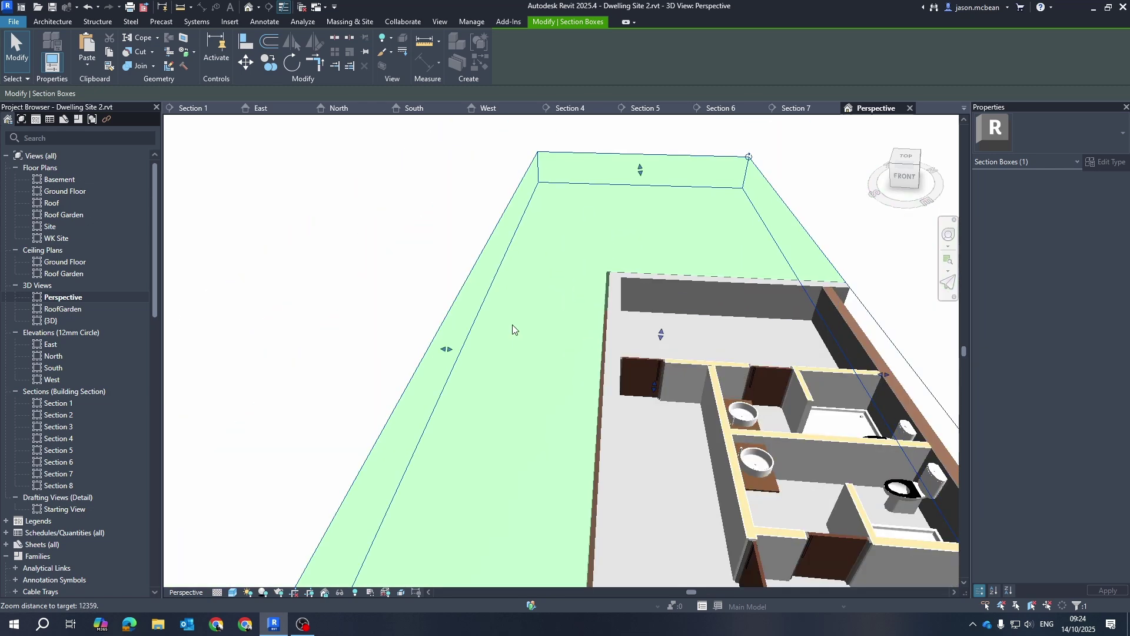
{"action": "scroll", "coordinate": [654, 413], "scroll_direction": "up", "scroll_amount": 2}
{"action": "middle_click_drag", "start_coordinate": [698, 432], "coordinate": [517, 402], "text": "shift"}
{"action": "scroll", "coordinate": [649, 311], "scroll_direction": "up", "scroll_amount": 3}
{"action": "scroll", "coordinate": [648, 367], "scroll_direction": "up", "scroll_amount": 1}
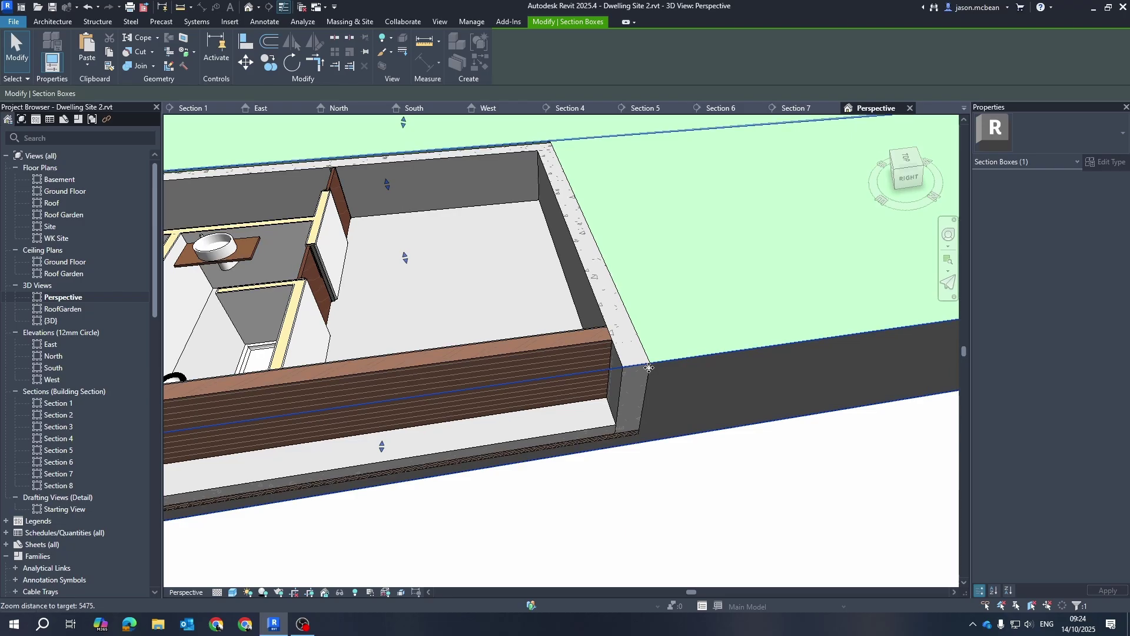
{"action": "scroll", "coordinate": [649, 367], "scroll_direction": "down", "scroll_amount": 2}
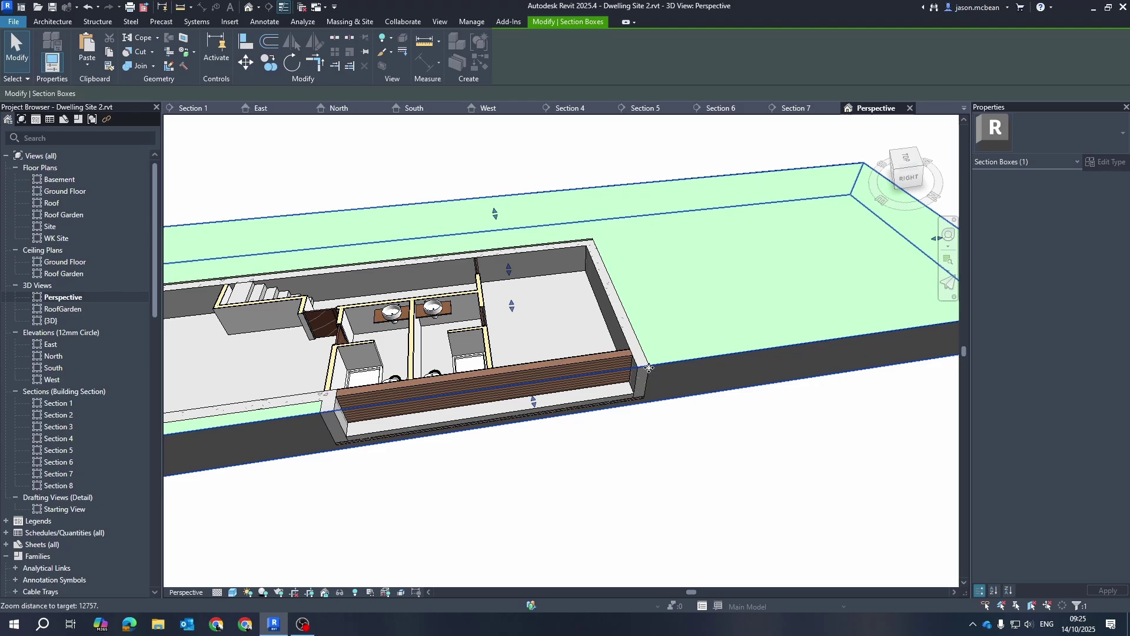
Examine the overall basement layout from the front and from above, including the staircase, large front room and twin bathrooms.
{"action": "scroll", "coordinate": [649, 367], "scroll_direction": "down", "scroll_amount": 5}
{"action": "middle_click_drag", "start_coordinate": [487, 431], "coordinate": [717, 396], "text": "shift"}
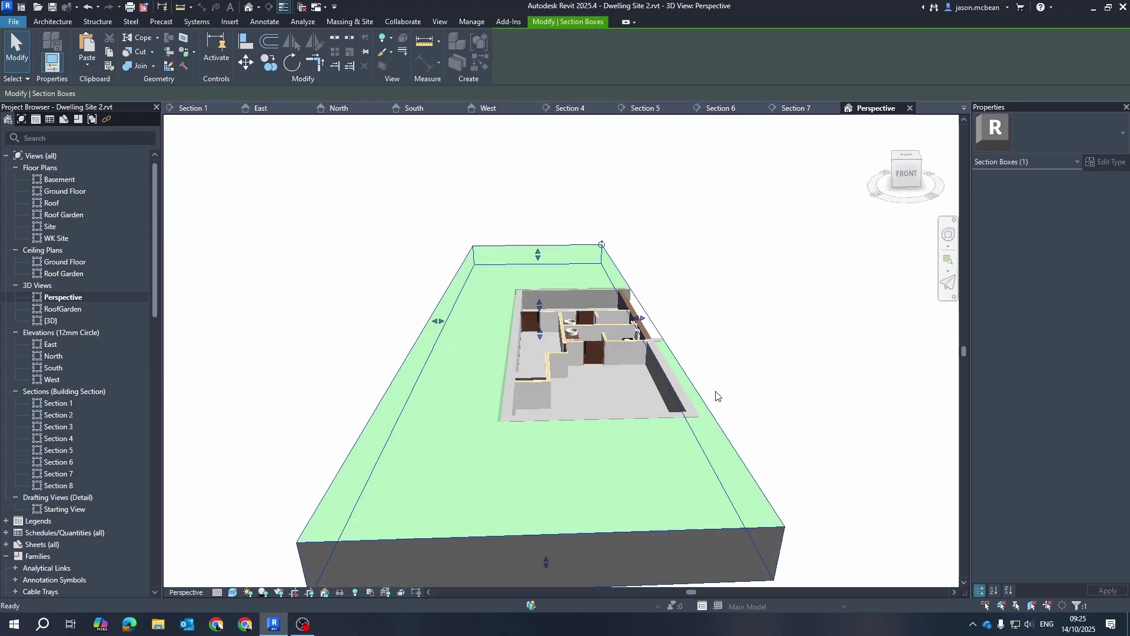
{"action": "scroll", "coordinate": [566, 397], "scroll_direction": "up", "scroll_amount": 3}
{"action": "middle_click_drag", "start_coordinate": [457, 358], "coordinate": [471, 374], "text": "shift"}
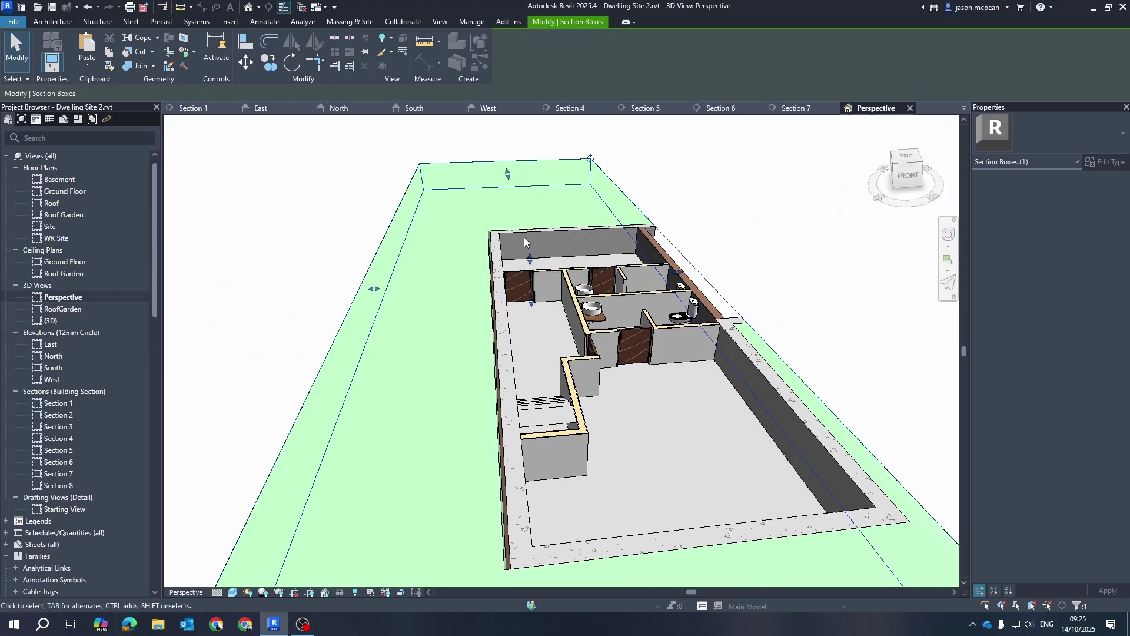
{"action": "middle_click_drag", "start_coordinate": [524, 238], "coordinate": [688, 342], "text": "shift"}
{"action": "scroll", "coordinate": [614, 373], "scroll_direction": "up", "scroll_amount": 3}
{"action": "scroll", "coordinate": [411, 411], "scroll_direction": "down", "scroll_amount": 4}
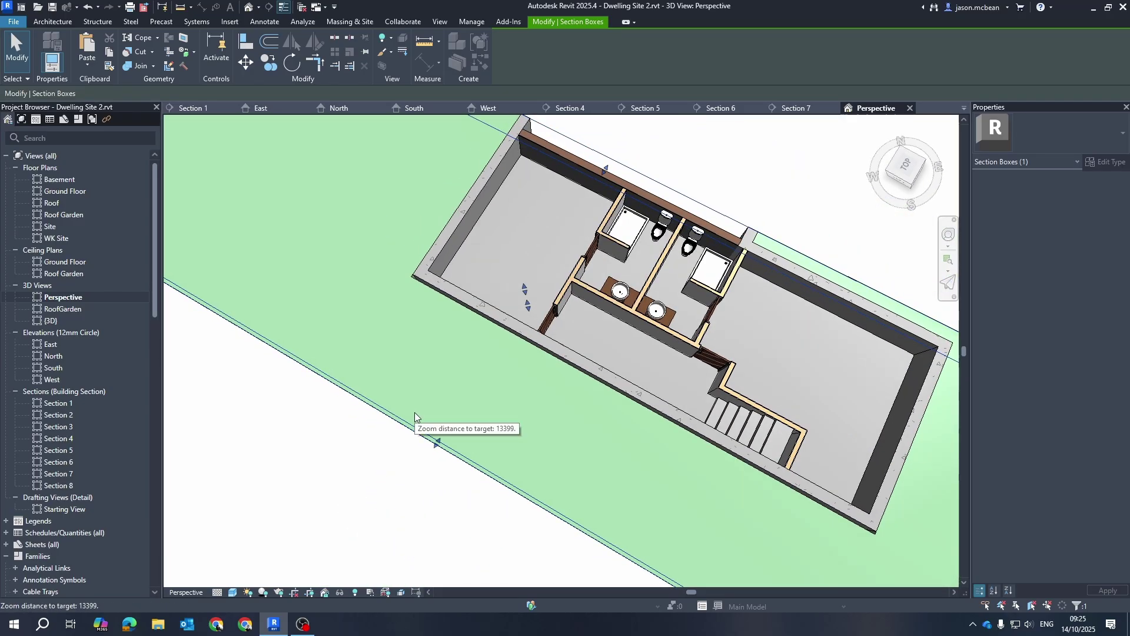
{"action": "scroll", "coordinate": [414, 412], "scroll_direction": "down", "scroll_amount": 3}
{"action": "middle_click_drag", "start_coordinate": [414, 412], "coordinate": [533, 384], "text": "shift"}
{"action": "scroll", "coordinate": [532, 320], "scroll_direction": "up", "scroll_amount": 5}
{"action": "scroll", "coordinate": [532, 320], "scroll_direction": "down", "scroll_amount": 4}
{"action": "scroll", "coordinate": [456, 326], "scroll_direction": "down", "scroll_amount": 3}
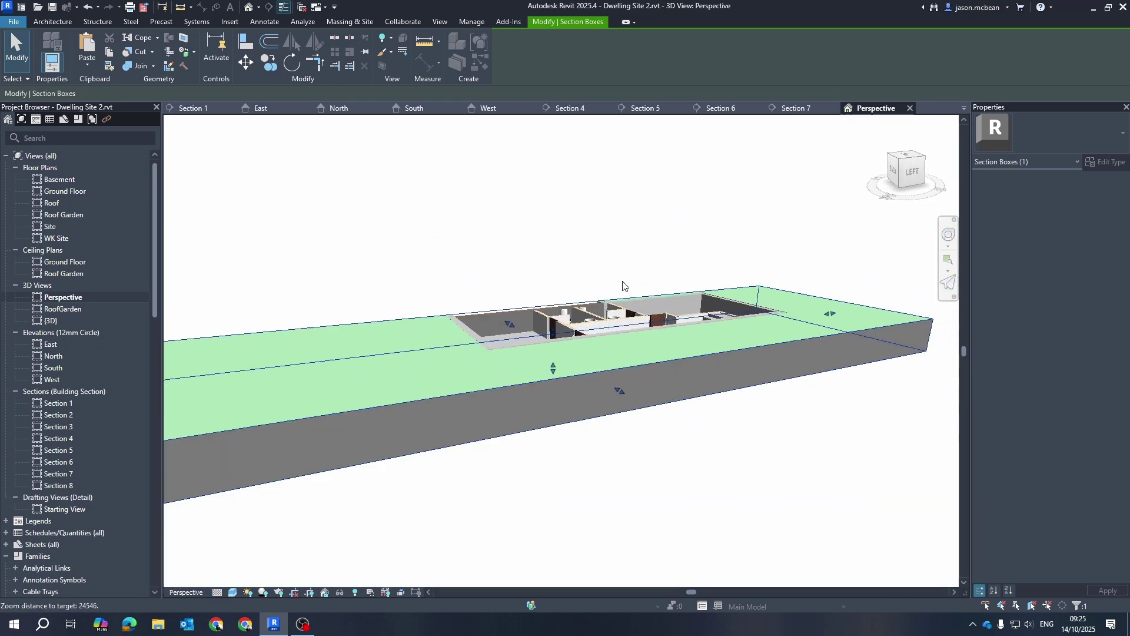
Raise the section box's top face slightly to include the sunken rear area beside the basement.
{"action": "scroll", "coordinate": [865, 311], "scroll_direction": "up", "scroll_amount": 1}
{"action": "scroll", "coordinate": [863, 308], "scroll_direction": "down", "scroll_amount": 3}
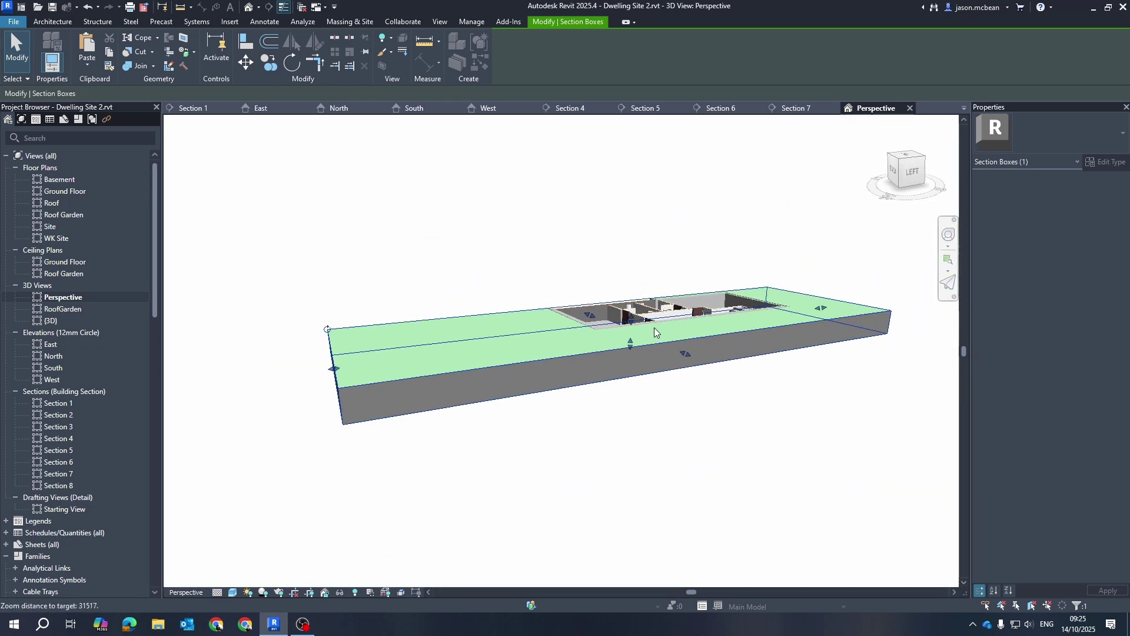
{"action": "scroll", "coordinate": [655, 327], "scroll_direction": "up", "scroll_amount": 4}
{"action": "left_click_drag", "start_coordinate": [647, 318], "coordinate": [647, 296]}
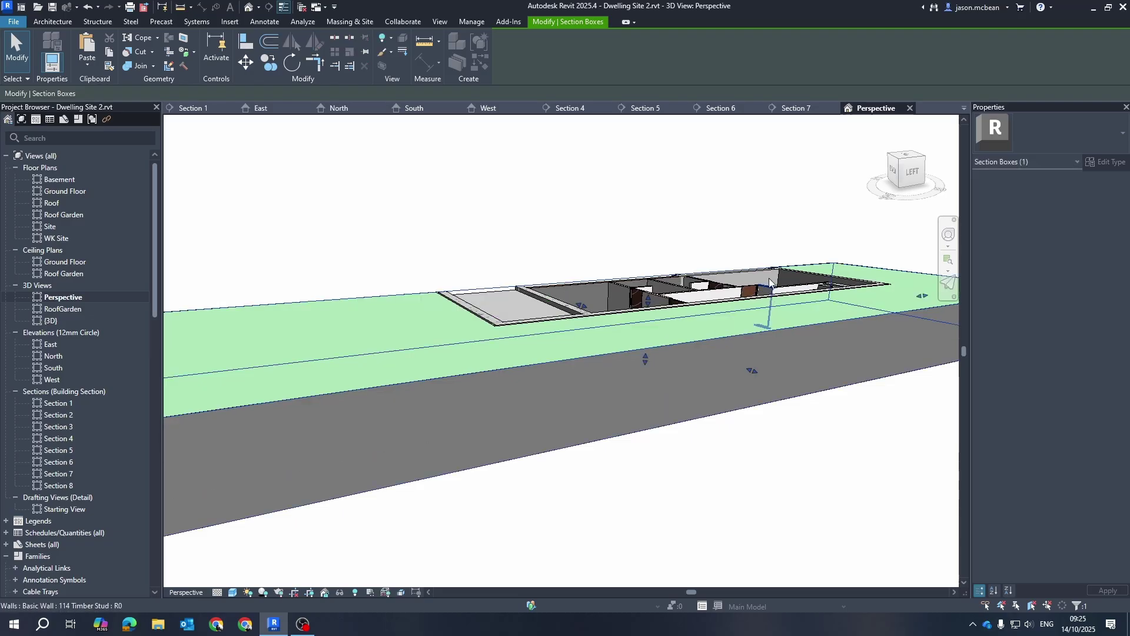
{"action": "middle_click_drag", "start_coordinate": [786, 312], "coordinate": [593, 424], "text": "shift"}
{"action": "scroll", "coordinate": [530, 353], "scroll_direction": "up", "scroll_amount": 4}
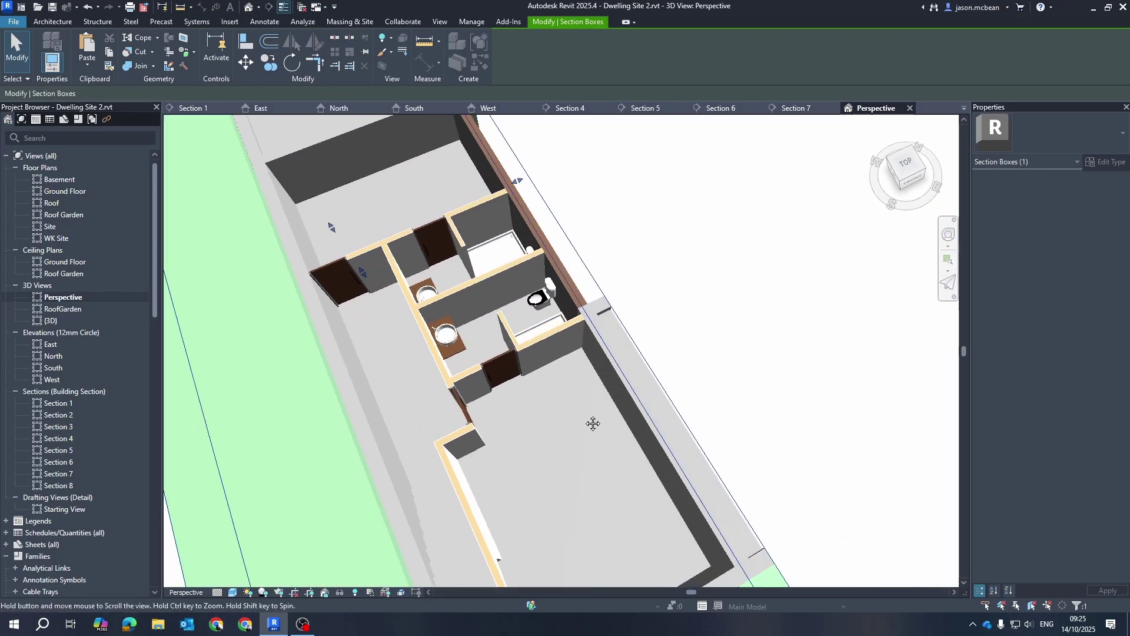
{"action": "scroll", "coordinate": [507, 439], "scroll_direction": "down", "scroll_amount": 4}
{"action": "middle_click_drag", "start_coordinate": [507, 439], "coordinate": [513, 342], "text": "shift"}
Raise the section box's top face further so the cut passes through the basement windows and front entrance area.
{"action": "left_click_drag", "start_coordinate": [382, 258], "coordinate": [380, 236]}
{"action": "middle_click_drag", "start_coordinate": [390, 225], "coordinate": [839, 206], "text": "shift"}
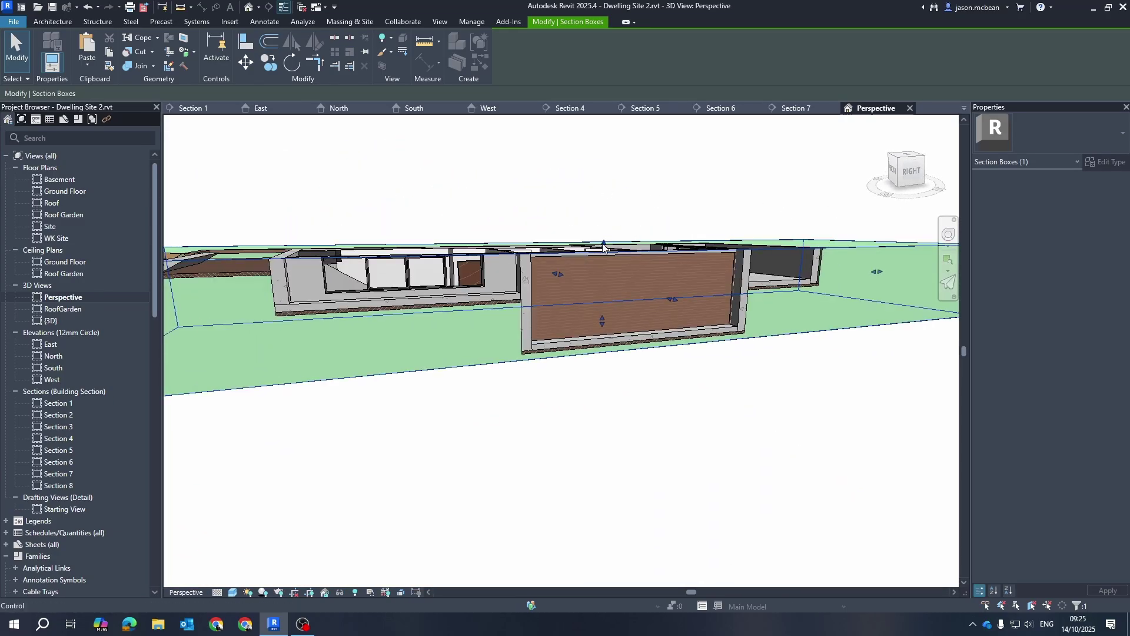
{"action": "left_click_drag", "start_coordinate": [603, 246], "coordinate": [602, 247]}
{"action": "middle_click_drag", "start_coordinate": [620, 261], "coordinate": [530, 312], "text": "shift"}
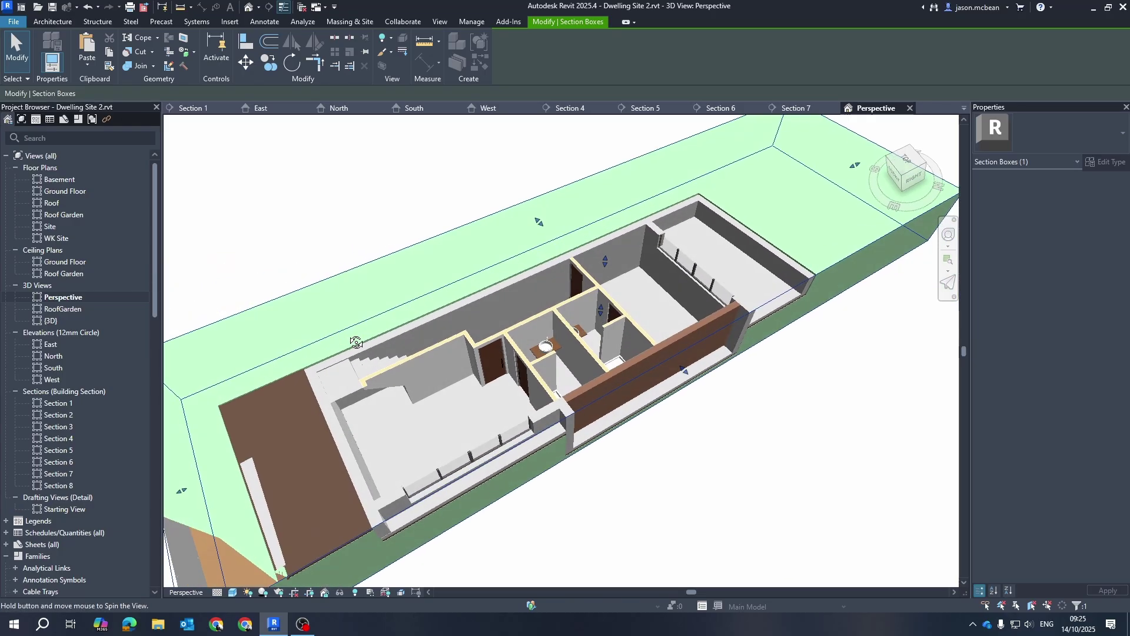
Examine the basement bathrooms, rear room windows and the sunken courtyard behind them.
{"action": "scroll", "coordinate": [527, 313], "scroll_direction": "up", "scroll_amount": 3}
{"action": "scroll", "coordinate": [660, 268], "scroll_direction": "down", "scroll_amount": 3}
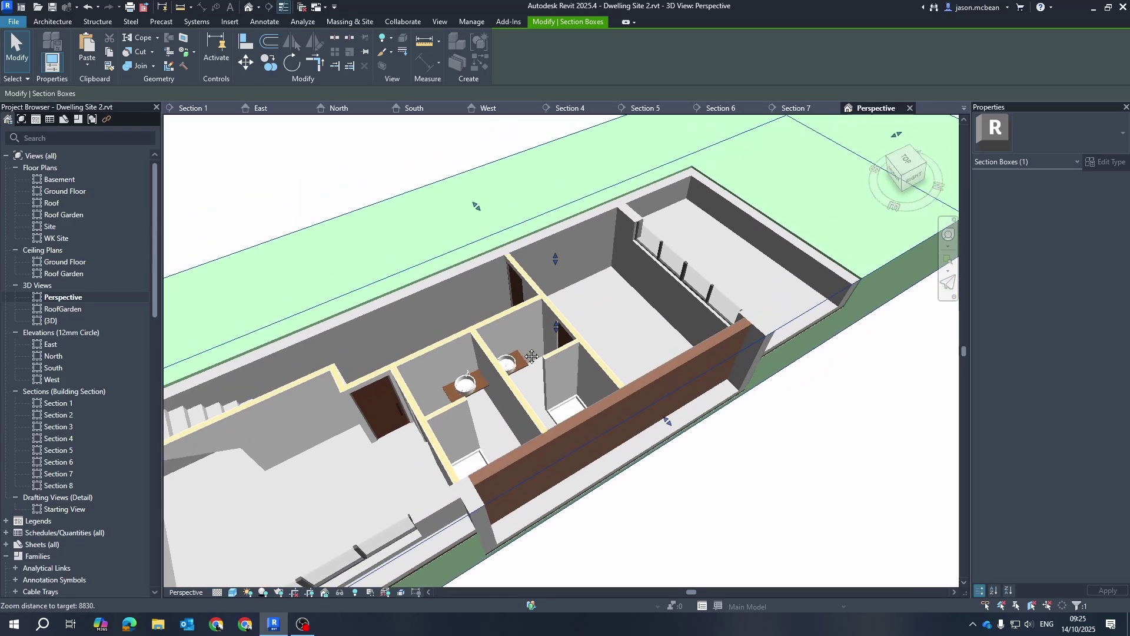
{"action": "scroll", "coordinate": [719, 259], "scroll_direction": "up", "scroll_amount": 5}
{"action": "scroll", "coordinate": [723, 258], "scroll_direction": "down", "scroll_amount": 2}
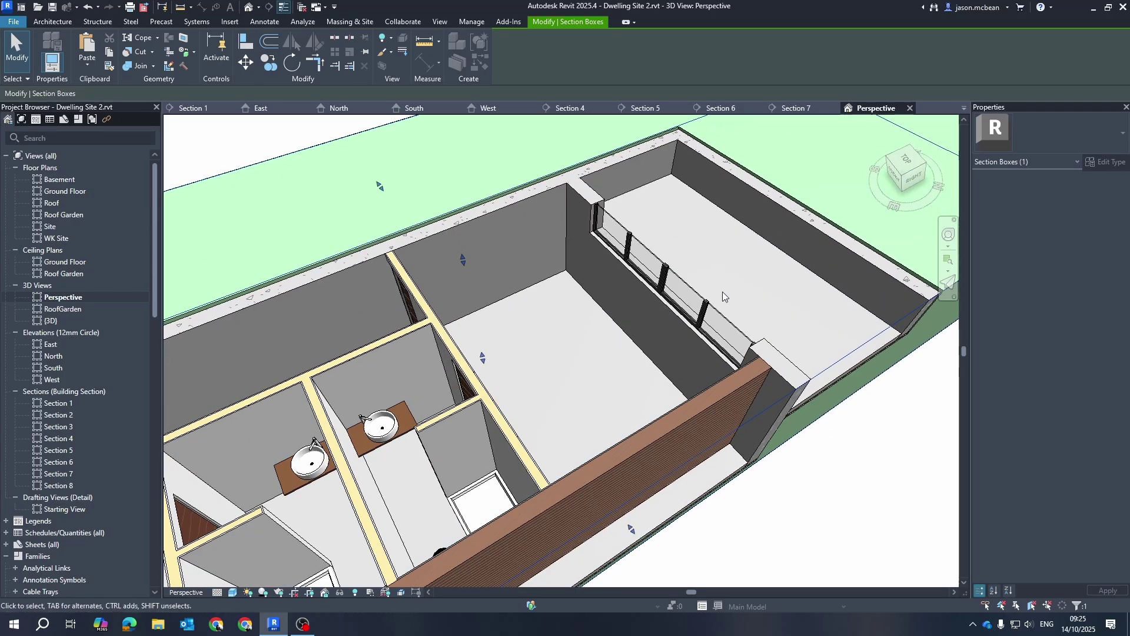
{"action": "scroll", "coordinate": [720, 303], "scroll_direction": "down", "scroll_amount": 4}
{"action": "middle_click_drag", "start_coordinate": [721, 303], "coordinate": [611, 358], "text": "shift"}
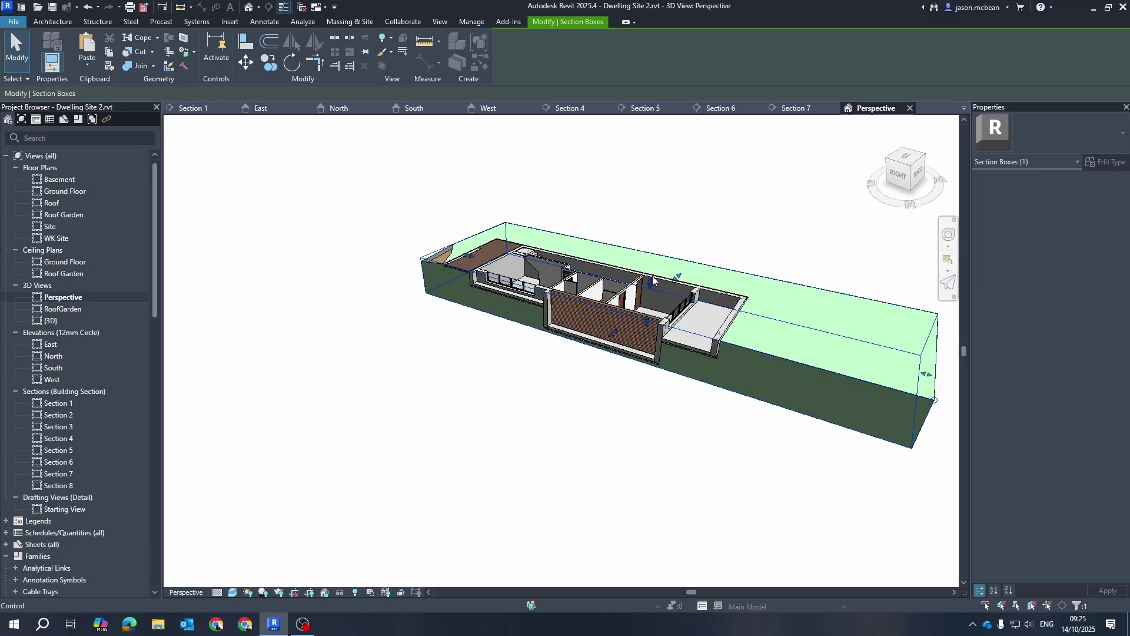
Raise the section box's top face to cut through the ground floor walls, windows and doors.
{"action": "left_click_drag", "start_coordinate": [650, 283], "coordinate": [654, 234]}
{"action": "scroll", "coordinate": [625, 235], "scroll_direction": "up", "scroll_amount": 3}
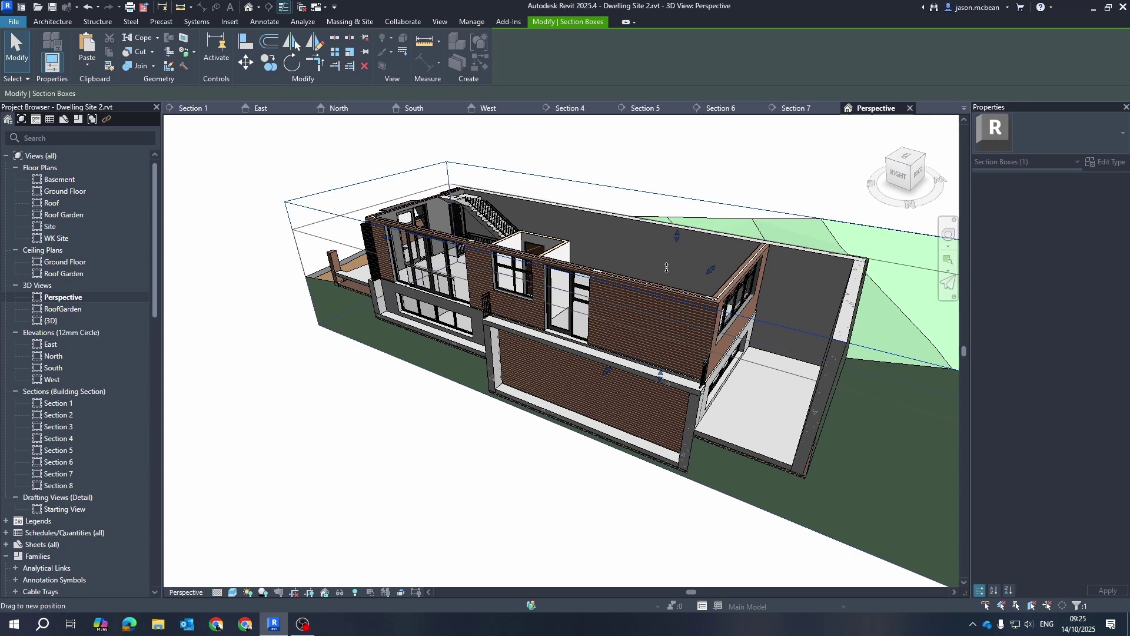
{"action": "mouse_move", "coordinate": [667, 263]}
{"action": "middle_mouse_down", "text": "shift"}
{"action": "mouse_move", "coordinate": [845, 277]}
{"action": "mouse_move", "coordinate": [682, 248]}
{"action": "middle_mouse_up", "text": "shift"}
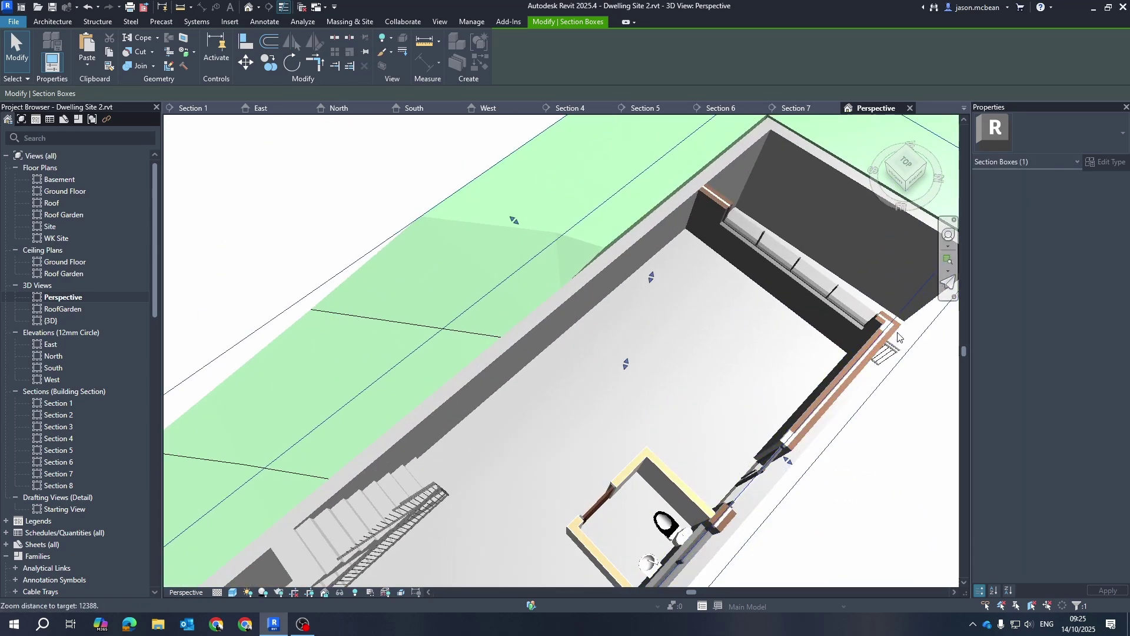
Examine the ground floor's open living space, staircase, toilet enclosure and glazed side wall from above.
{"action": "scroll", "coordinate": [672, 244], "scroll_direction": "up", "scroll_amount": 2}
{"action": "middle_click_drag", "start_coordinate": [750, 351], "coordinate": [584, 235], "text": "shift"}
{"action": "scroll", "coordinate": [768, 239], "scroll_direction": "up", "scroll_amount": 2}
{"action": "middle_click_drag", "start_coordinate": [437, 358], "coordinate": [595, 398], "text": "shift"}
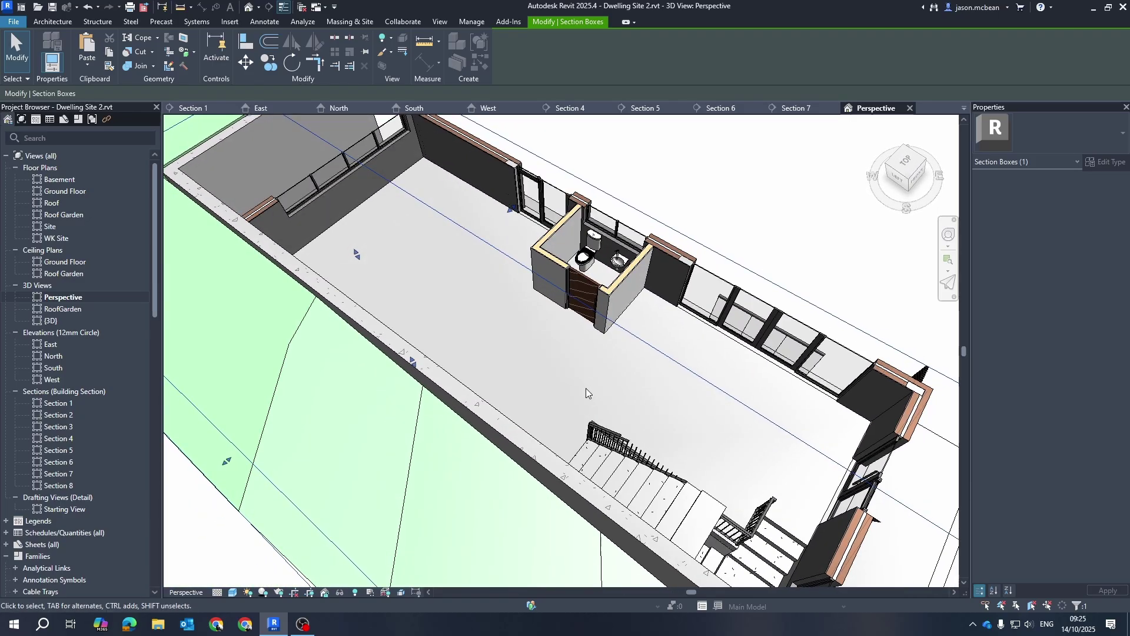
{"action": "scroll", "coordinate": [585, 387], "scroll_direction": "down", "scroll_amount": 2}
{"action": "scroll", "coordinate": [863, 433], "scroll_direction": "up", "scroll_amount": 3}
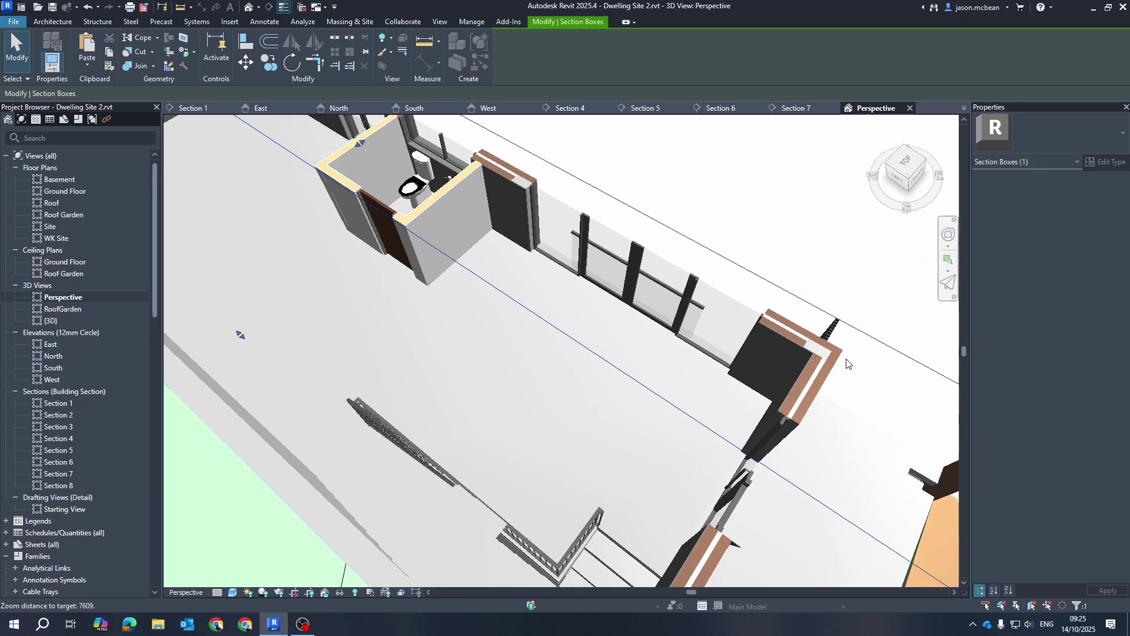
Select the 150 x 300mm concrete rectangular column in the front wall corner and inspect the ground floor's side walls.
{"action": "left_click", "coordinate": [822, 355]}
{"action": "middle_click_drag", "start_coordinate": [559, 299], "coordinate": [689, 500]}
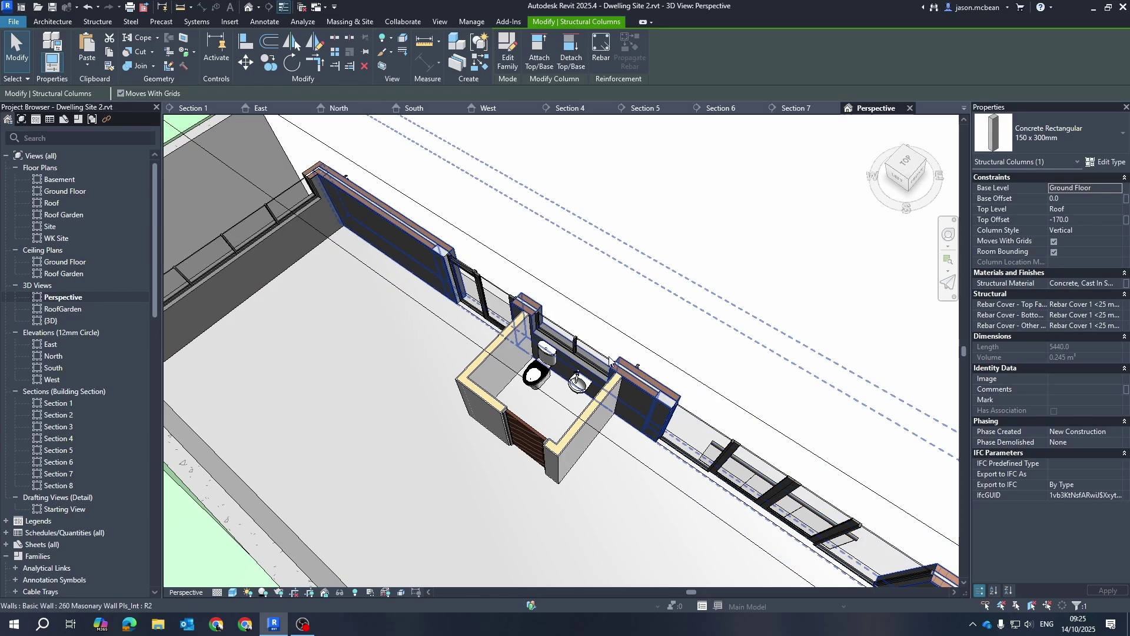
{"action": "middle_click_drag", "start_coordinate": [420, 309], "coordinate": [520, 239]}
{"action": "scroll", "coordinate": [418, 462], "scroll_direction": "down", "scroll_amount": 2}
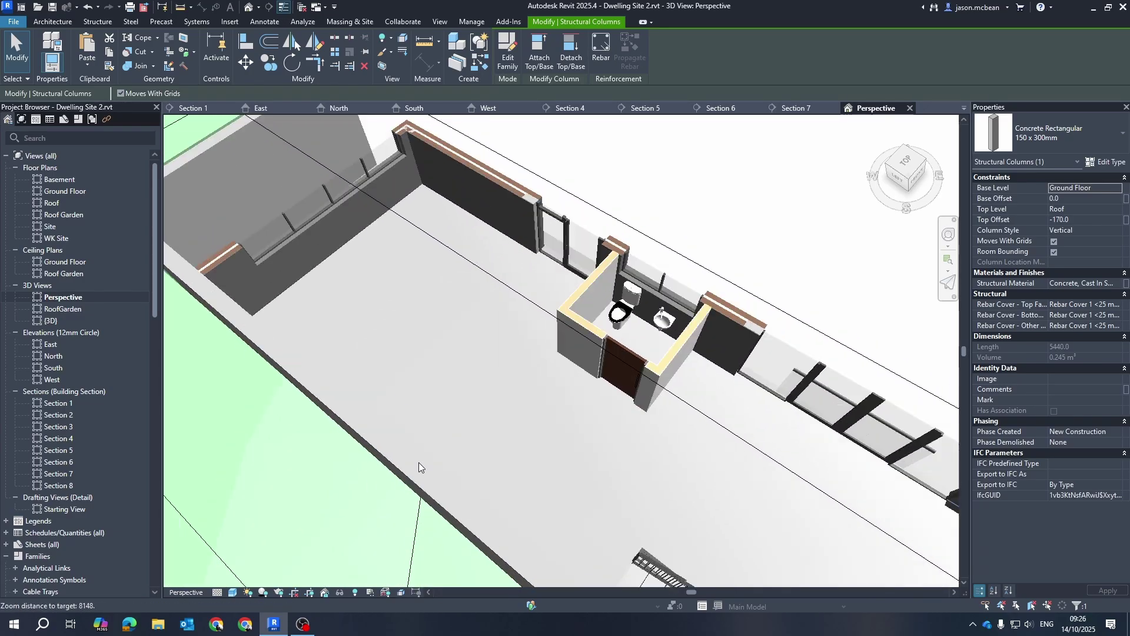
{"action": "middle_click_drag", "start_coordinate": [766, 480], "coordinate": [750, 386], "text": "shift"}
{"action": "middle_click_drag", "start_coordinate": [813, 412], "coordinate": [464, 432], "text": "shift"}
Inspect the rear courtyard and side wall from outside, and select the courtyard's 170mm Surface Bed floor.
{"action": "scroll", "coordinate": [463, 431], "scroll_direction": "down", "scroll_amount": 4}
{"action": "middle_click_drag", "start_coordinate": [718, 478], "coordinate": [579, 440], "text": "shift"}
{"action": "scroll", "coordinate": [581, 437], "scroll_direction": "down", "scroll_amount": 2}
{"action": "middle_click_drag", "start_coordinate": [701, 557], "coordinate": [628, 451]}
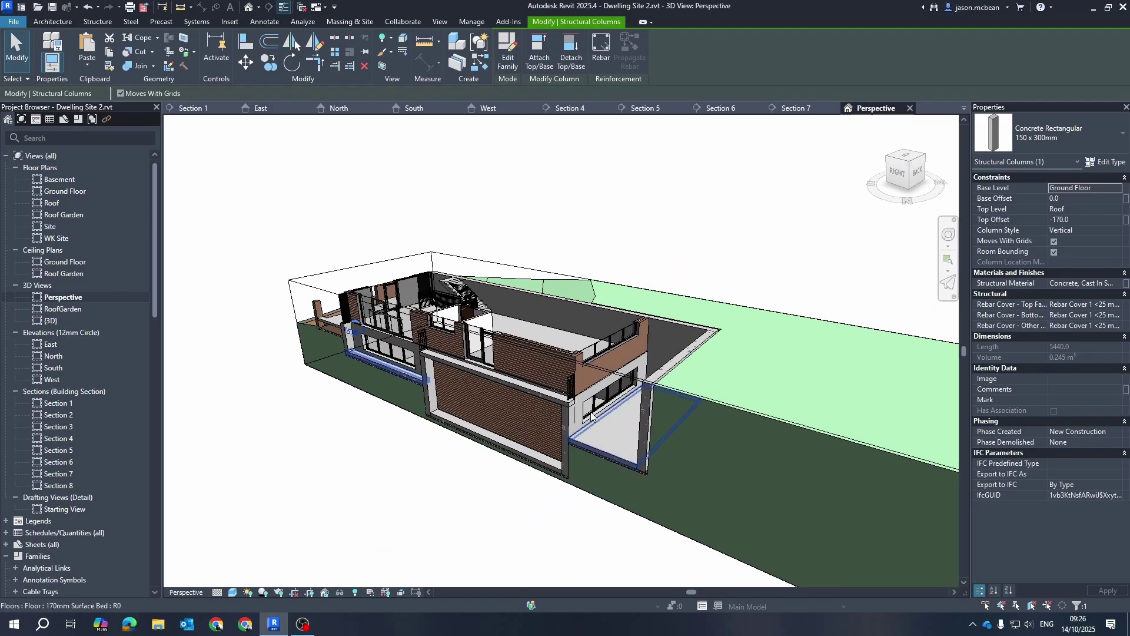
{"action": "scroll", "coordinate": [549, 326], "scroll_direction": "up", "scroll_amount": 3}
{"action": "scroll", "coordinate": [549, 326], "scroll_direction": "down", "scroll_amount": 2}
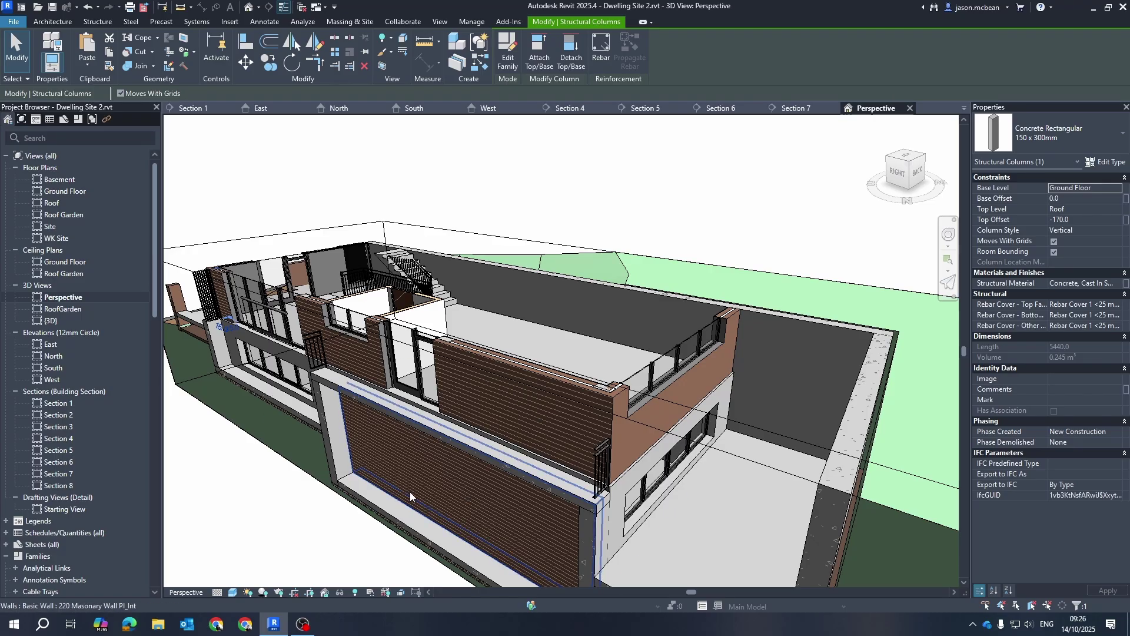
{"action": "middle_click_drag", "start_coordinate": [631, 520], "coordinate": [658, 383], "text": "shift"}
{"action": "left_click", "coordinate": [660, 387]}
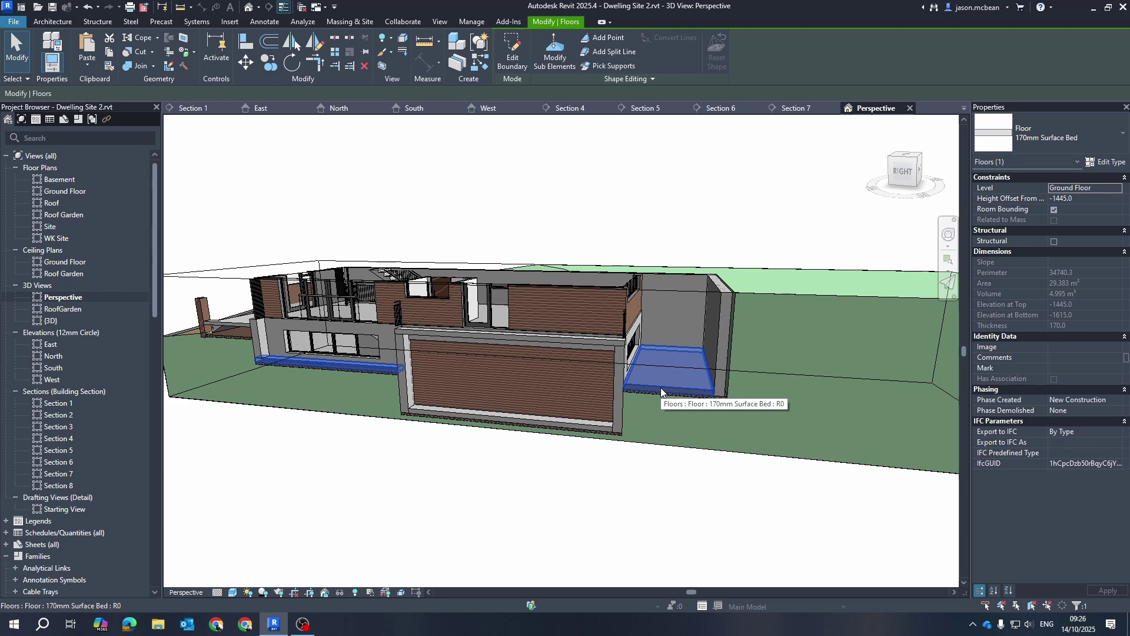
Reselect the section box and raise its top face to cut through the roof garden level.
{"action": "middle_click_drag", "start_coordinate": [664, 480], "coordinate": [457, 207], "text": "shift"}
{"action": "scroll", "coordinate": [708, 309], "scroll_direction": "down", "scroll_amount": 4}
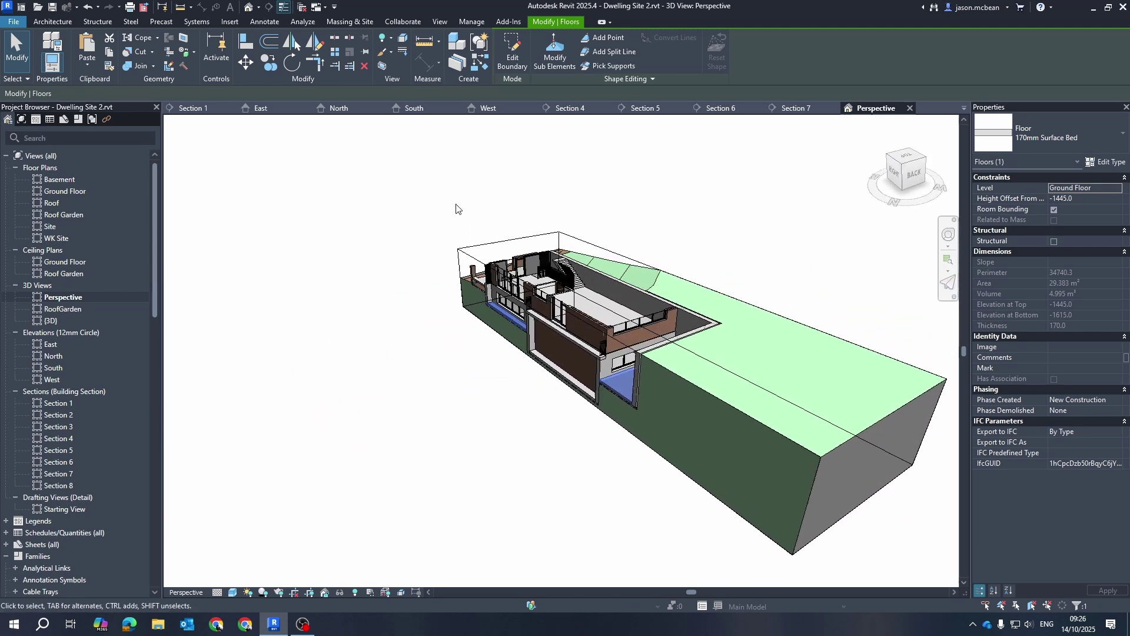
{"action": "left_click", "coordinate": [488, 249]}
{"action": "scroll", "coordinate": [648, 307], "scroll_direction": "up", "scroll_amount": 5}
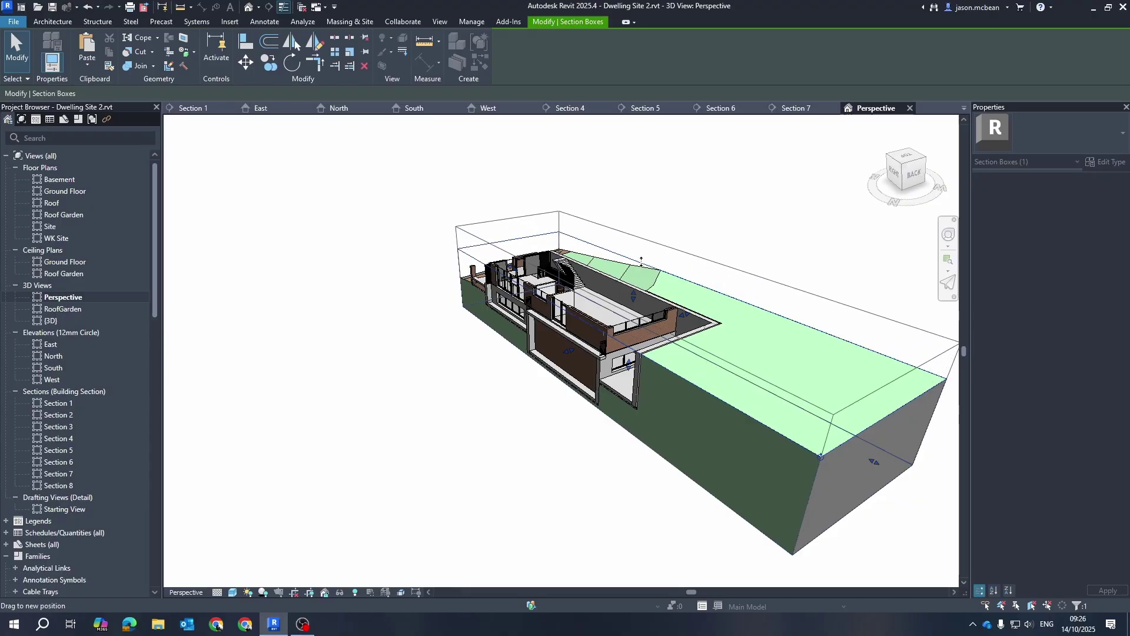
{"action": "left_click_drag", "start_coordinate": [685, 276], "coordinate": [690, 244]}
{"action": "middle_click_drag", "start_coordinate": [757, 285], "coordinate": [706, 259], "text": "shift"}
{"action": "left_click_drag", "start_coordinate": [689, 225], "coordinate": [690, 219]}
Examine the roof garden's parapets, glazed screens, stair railing and the front entrance facade from several angles.
{"action": "middle_click_drag", "start_coordinate": [690, 224], "coordinate": [480, 332], "text": "shift"}
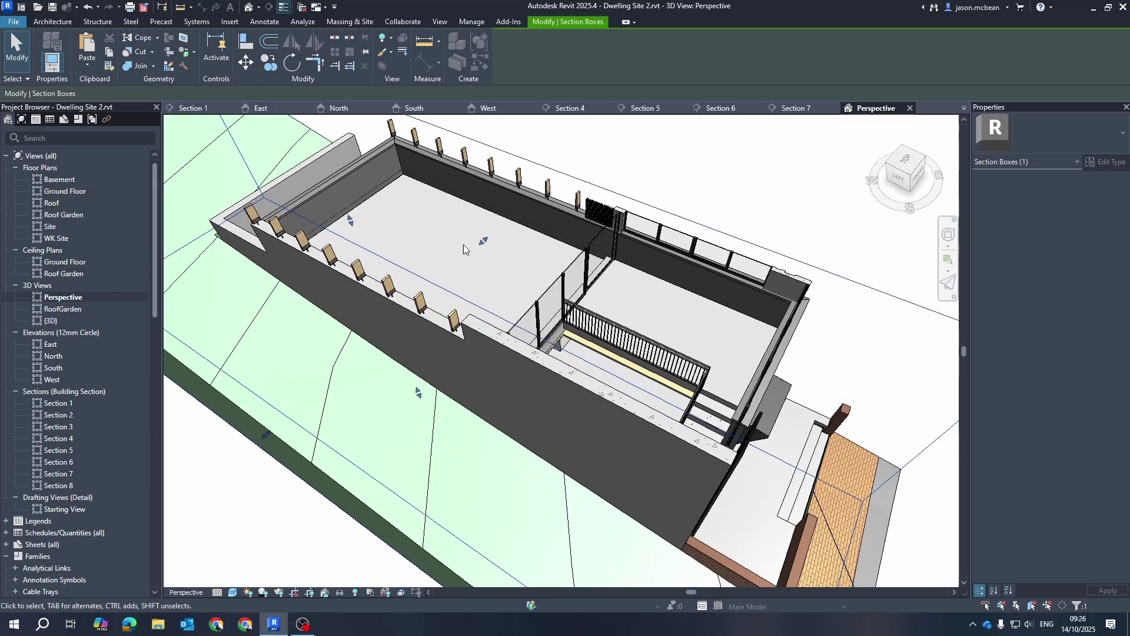
{"action": "middle_click_drag", "start_coordinate": [491, 259], "coordinate": [368, 203], "text": "shift"}
{"action": "scroll", "coordinate": [537, 257], "scroll_direction": "up", "scroll_amount": 1}
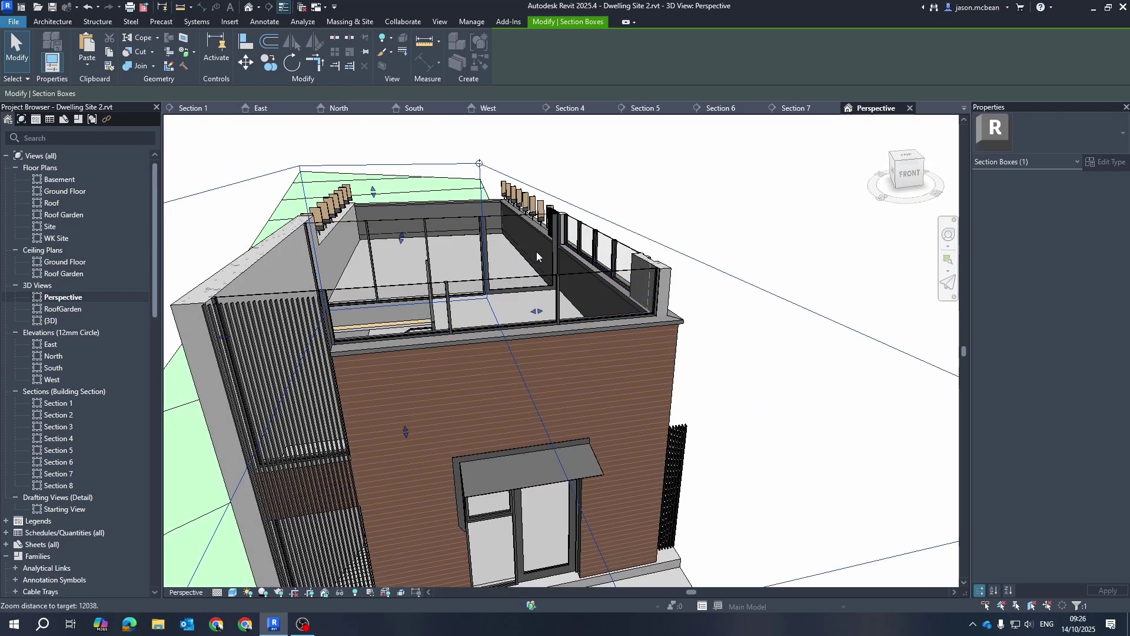
{"action": "scroll", "coordinate": [537, 257], "scroll_direction": "down", "scroll_amount": 2}
{"action": "middle_click_drag", "start_coordinate": [521, 483], "coordinate": [492, 382], "text": "shift"}
{"action": "scroll", "coordinate": [337, 229], "scroll_direction": "down", "scroll_amount": 1}
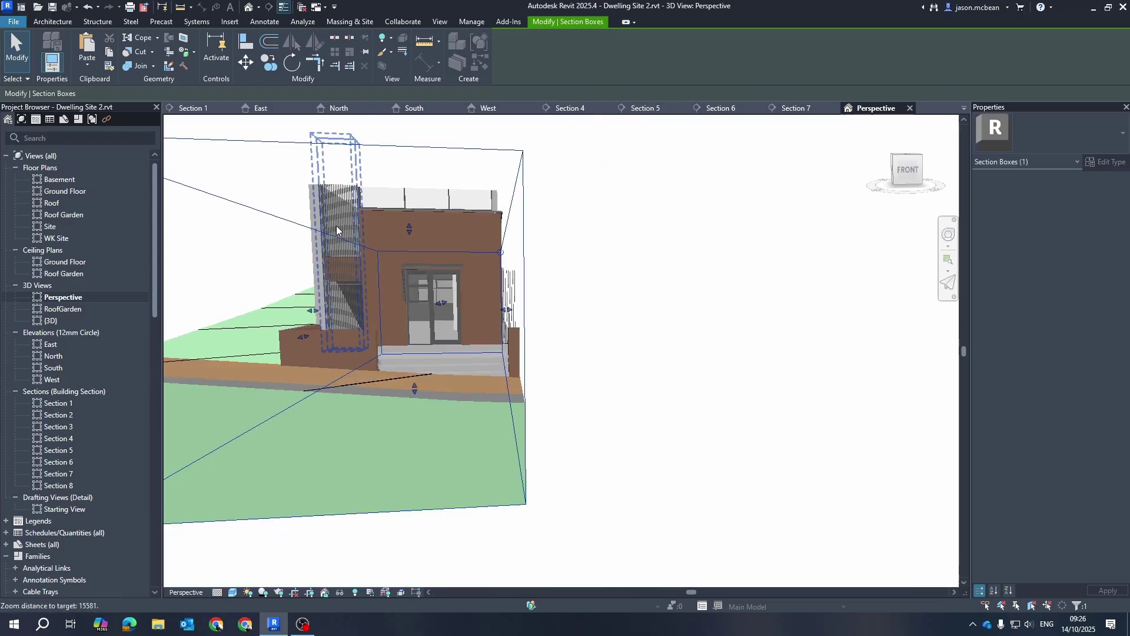
{"action": "middle_click_drag", "start_coordinate": [344, 344], "coordinate": [539, 534], "text": "shift"}
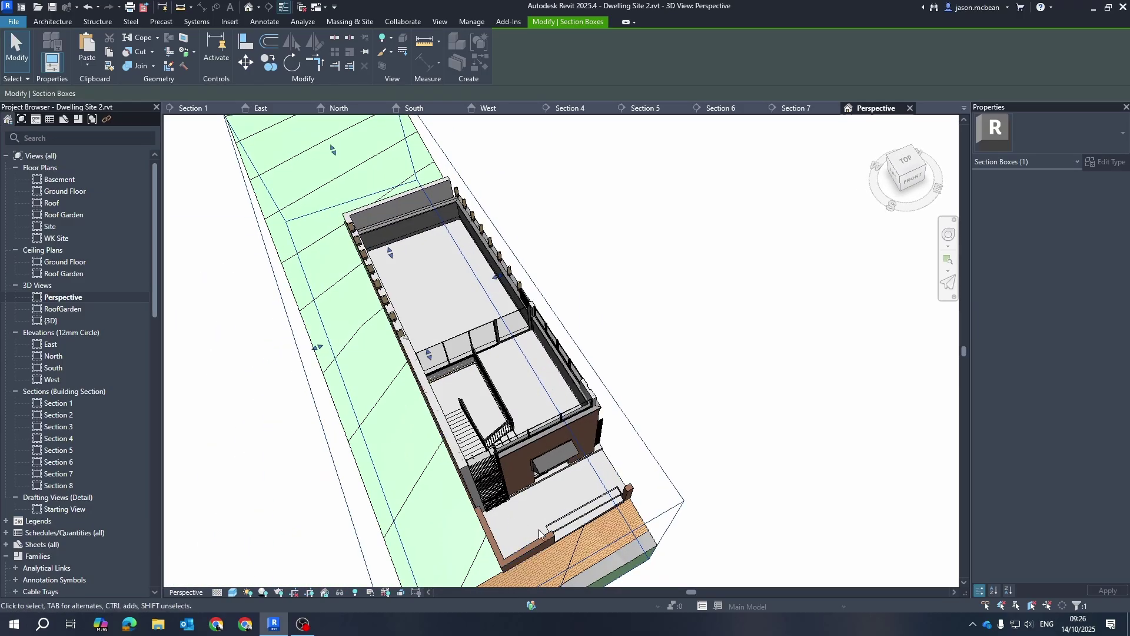
{"action": "scroll", "coordinate": [507, 520], "scroll_direction": "up", "scroll_amount": 4}
{"action": "middle_click_drag", "start_coordinate": [648, 504], "coordinate": [603, 498], "text": "shift"}
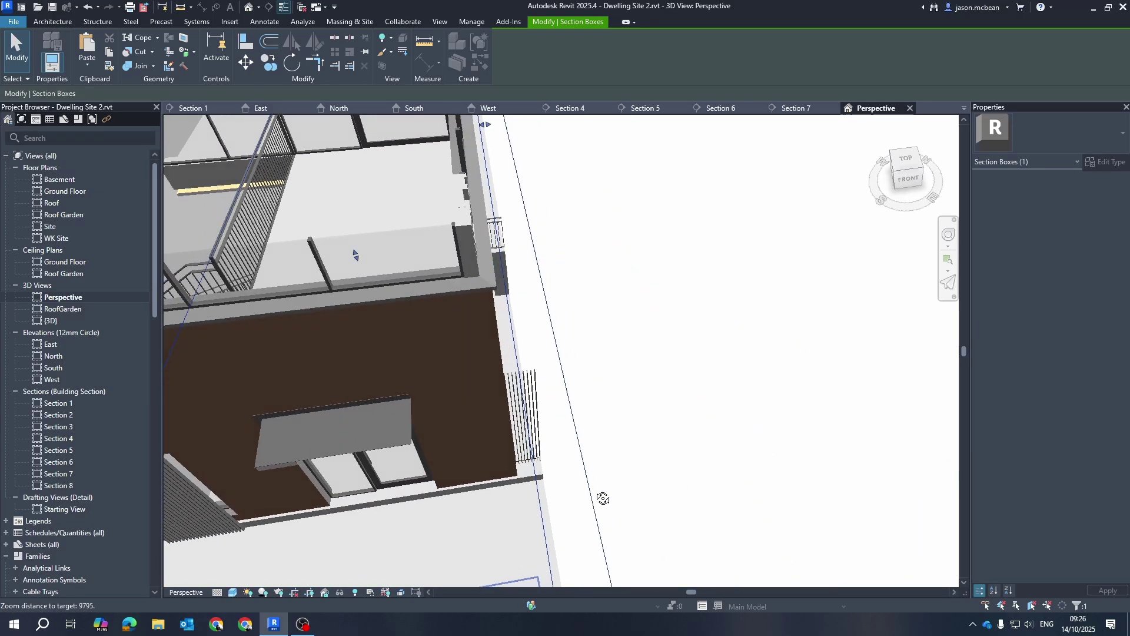
Pull the section box's rear face inward to cut across the dwelling through all floors.
{"action": "scroll", "coordinate": [669, 477], "scroll_direction": "down", "scroll_amount": 2}
{"action": "middle_click_drag", "start_coordinate": [728, 511], "coordinate": [765, 326], "text": "shift"}
{"action": "scroll", "coordinate": [685, 509], "scroll_direction": "down", "scroll_amount": 2}
{"action": "scroll", "coordinate": [684, 509], "scroll_direction": "down", "scroll_amount": 3}
{"action": "left_click_drag", "start_coordinate": [807, 365], "coordinate": [545, 351]}
Examine the rear cut's roof slab, parapet cavity wall, glazed door and ground floor slab from several angles.
{"action": "scroll", "coordinate": [486, 335], "scroll_direction": "up", "scroll_amount": 6}
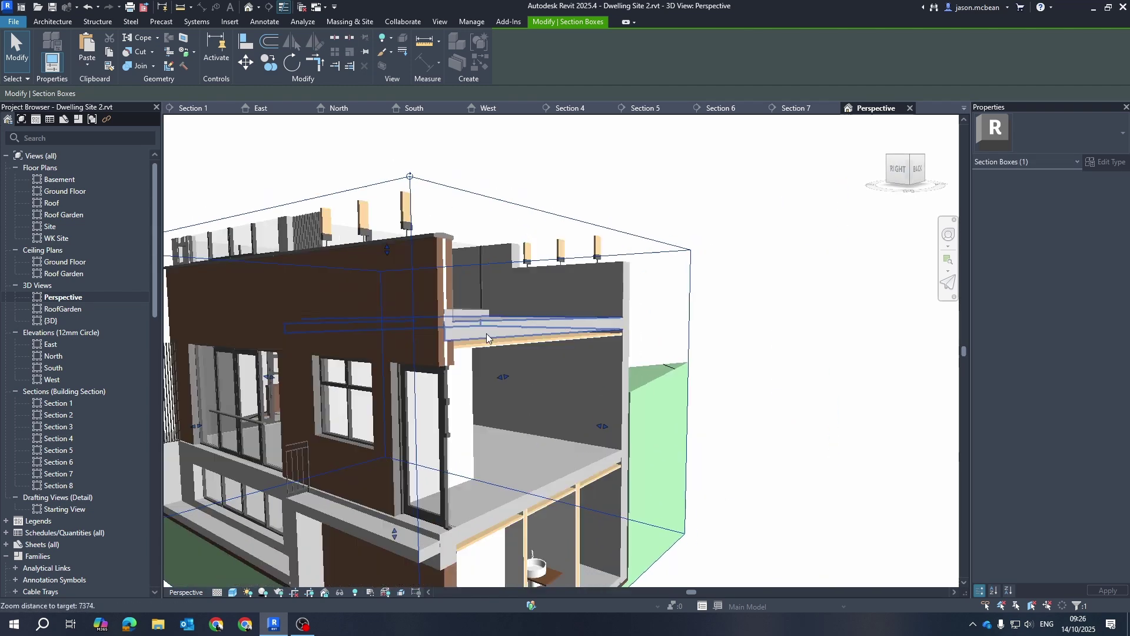
{"action": "scroll", "coordinate": [487, 335], "scroll_direction": "down", "scroll_amount": 5}
{"action": "middle_click_drag", "start_coordinate": [618, 406], "coordinate": [633, 425], "text": "shift"}
{"action": "scroll", "coordinate": [418, 338], "scroll_direction": "up", "scroll_amount": 3}
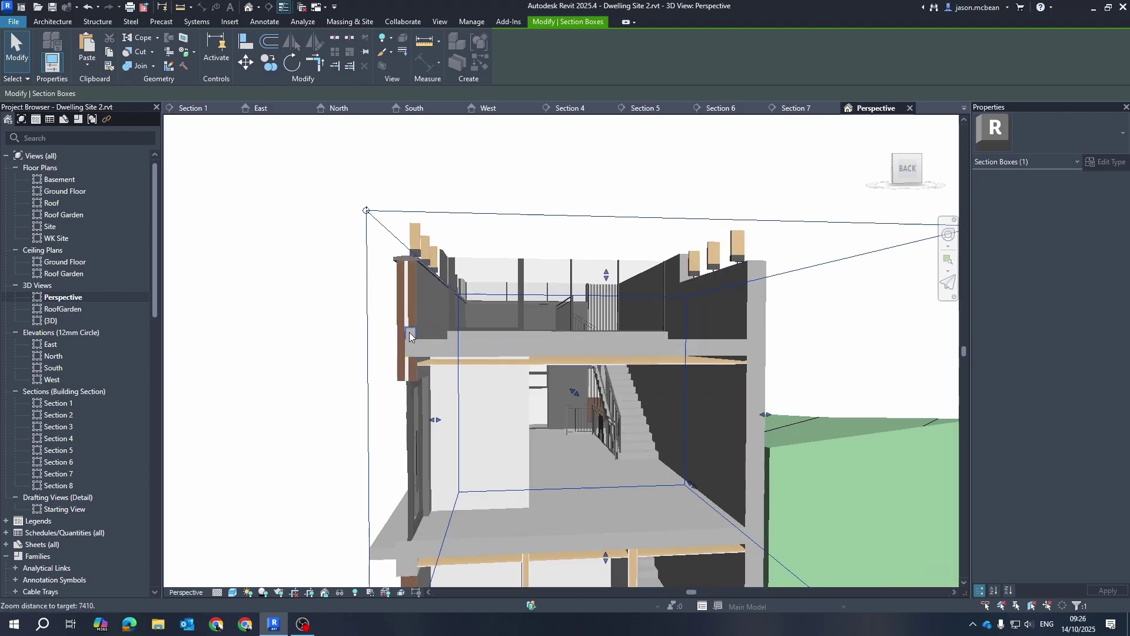
{"action": "scroll", "coordinate": [411, 366], "scroll_direction": "up", "scroll_amount": 4}
{"action": "middle_click_drag", "start_coordinate": [438, 433], "coordinate": [461, 402], "text": "shift"}
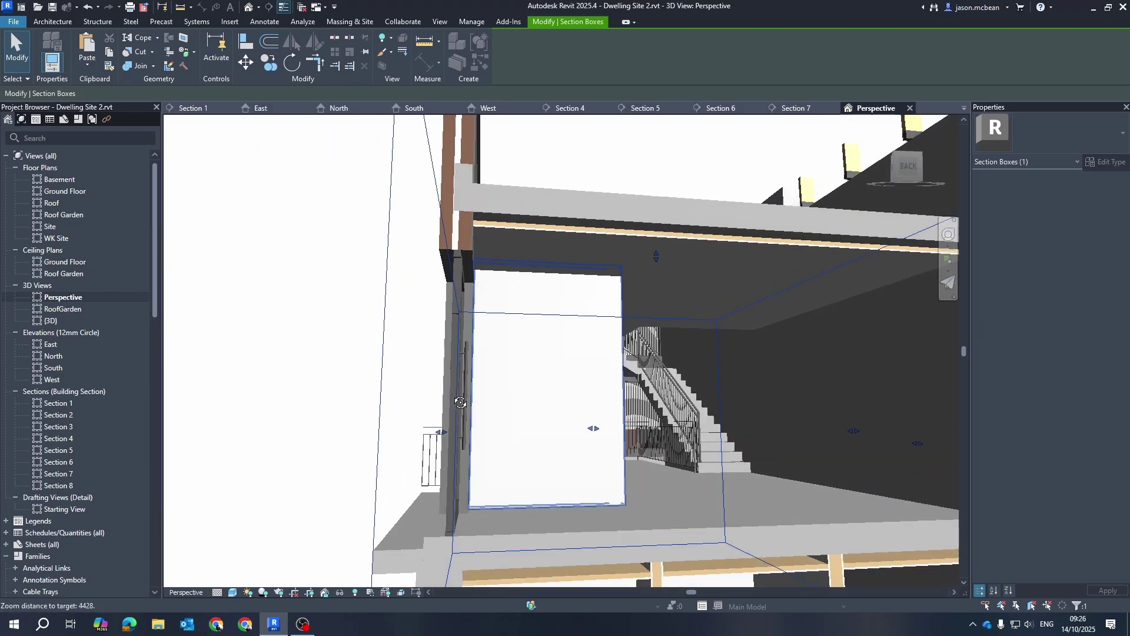
{"action": "scroll", "coordinate": [461, 402], "scroll_direction": "down", "scroll_amount": 3}
{"action": "scroll", "coordinate": [424, 394], "scroll_direction": "down", "scroll_amount": 2}
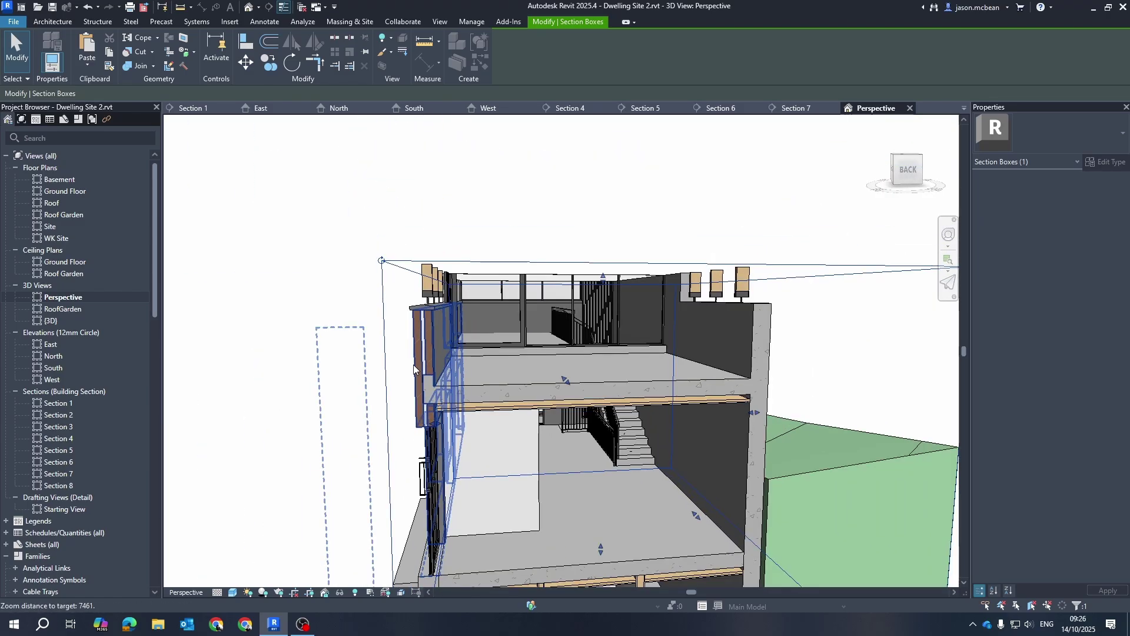
{"action": "middle_click_drag", "start_coordinate": [414, 365], "coordinate": [327, 505], "text": "shift"}
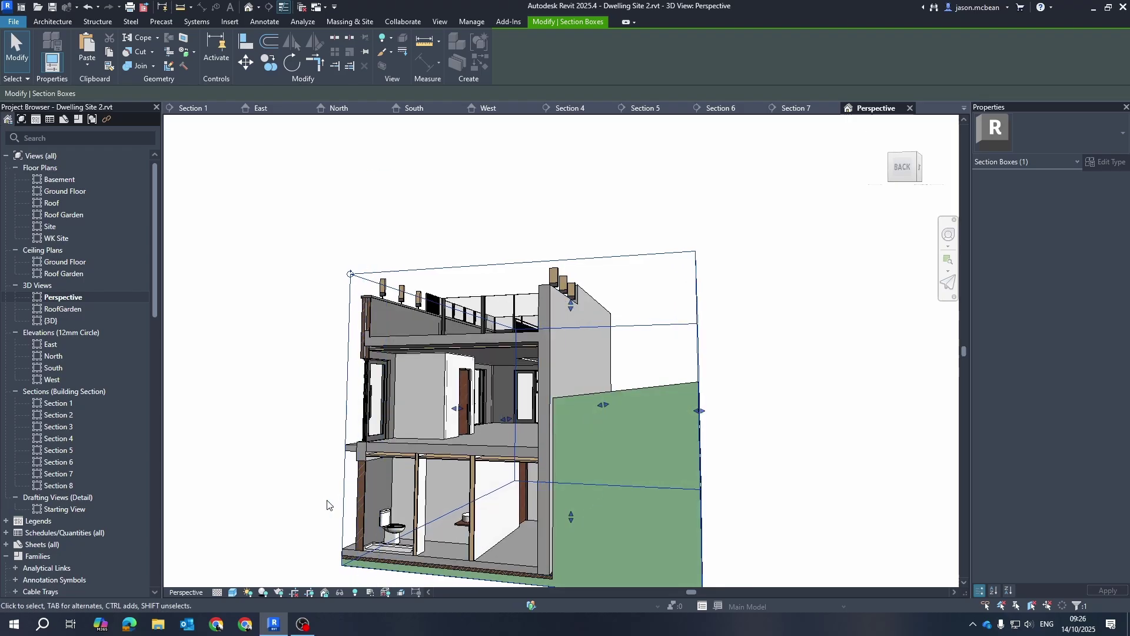
{"action": "scroll", "coordinate": [327, 504], "scroll_direction": "up", "scroll_amount": 3}
{"action": "scroll", "coordinate": [417, 432], "scroll_direction": "up", "scroll_amount": 2}
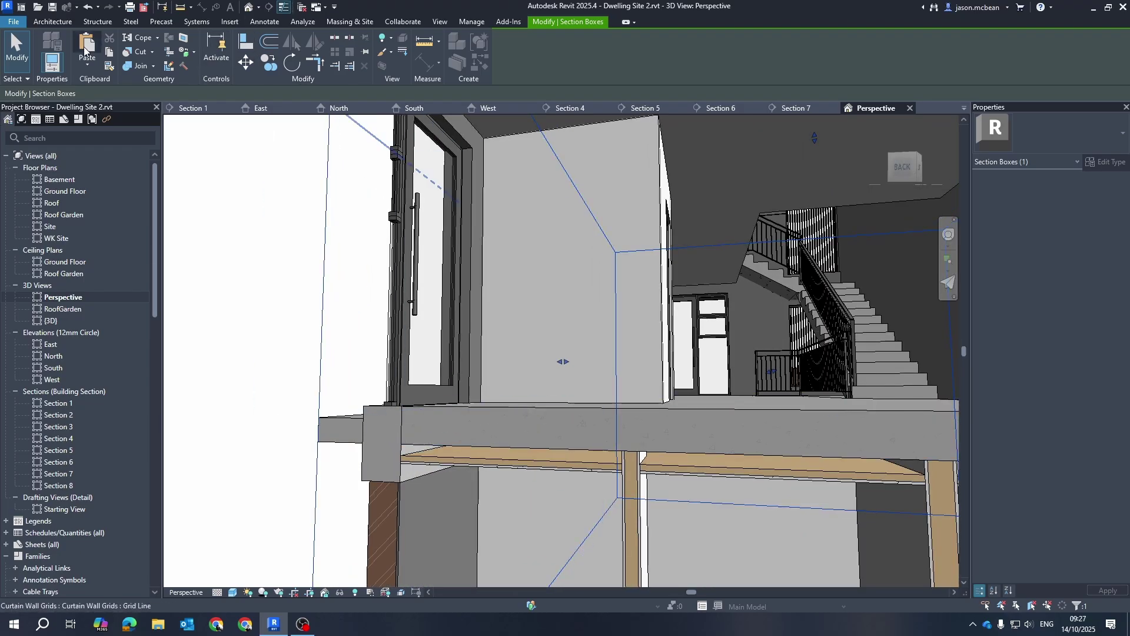
Select the 85mm CompactFill floor beneath the basement slab and check its type and properties.
{"action": "scroll", "coordinate": [485, 271], "scroll_direction": "down", "scroll_amount": 5}
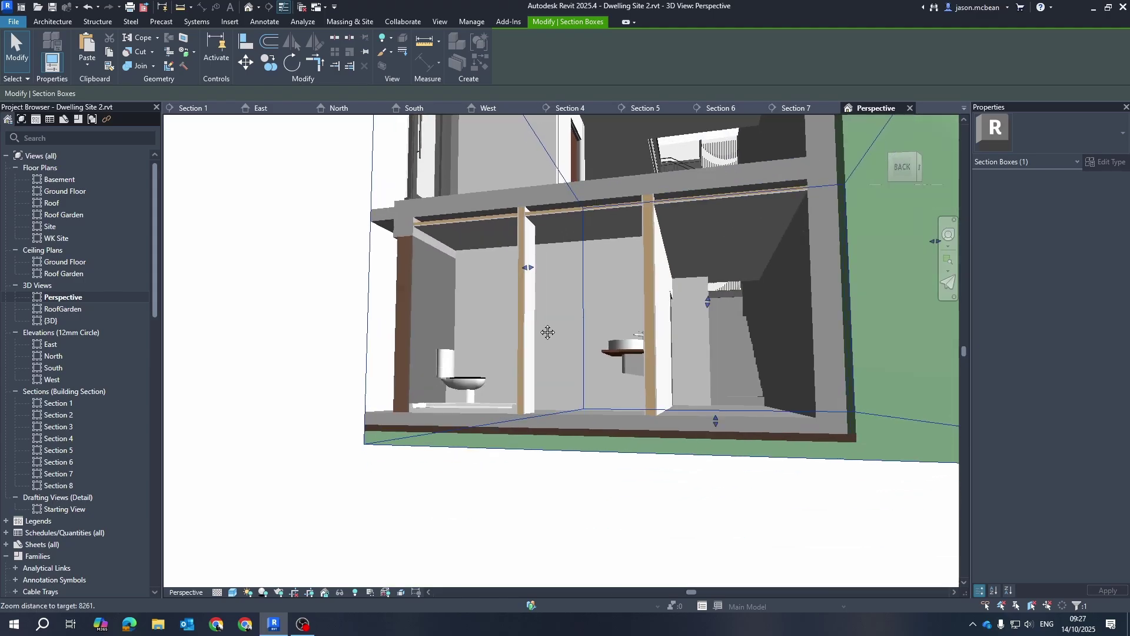
{"action": "scroll", "coordinate": [496, 332], "scroll_direction": "down", "scroll_amount": 2}
{"action": "middle_click_drag", "start_coordinate": [500, 395], "coordinate": [464, 419], "text": "shift"}
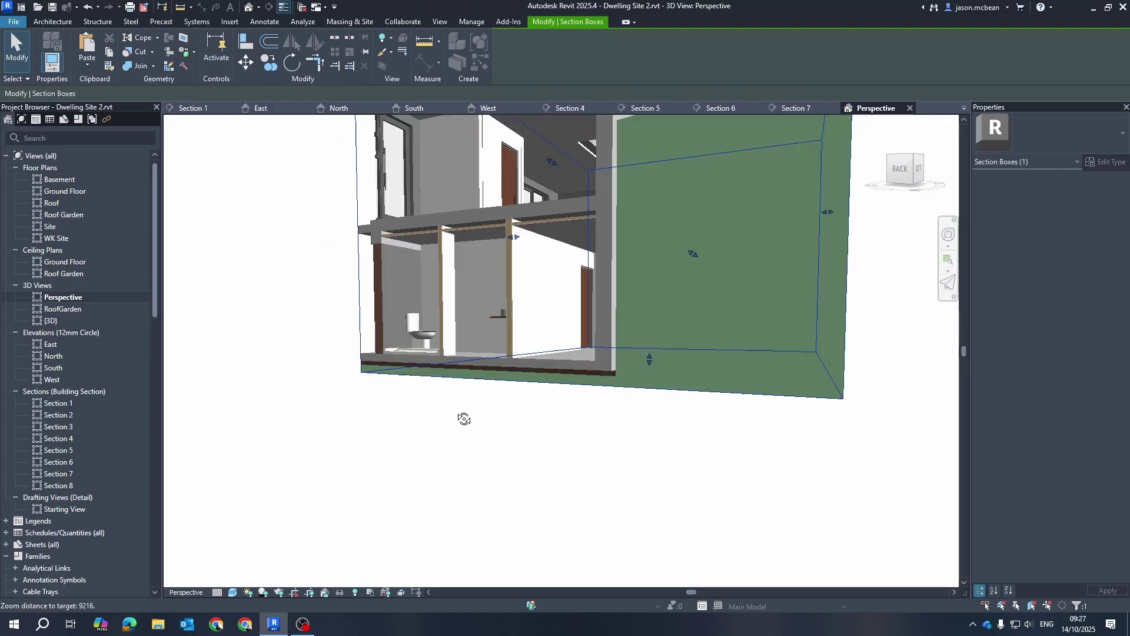
{"action": "scroll", "coordinate": [580, 380], "scroll_direction": "up", "scroll_amount": 3}
{"action": "scroll", "coordinate": [660, 355], "scroll_direction": "up", "scroll_amount": 2}
{"action": "left_click", "coordinate": [656, 357]}
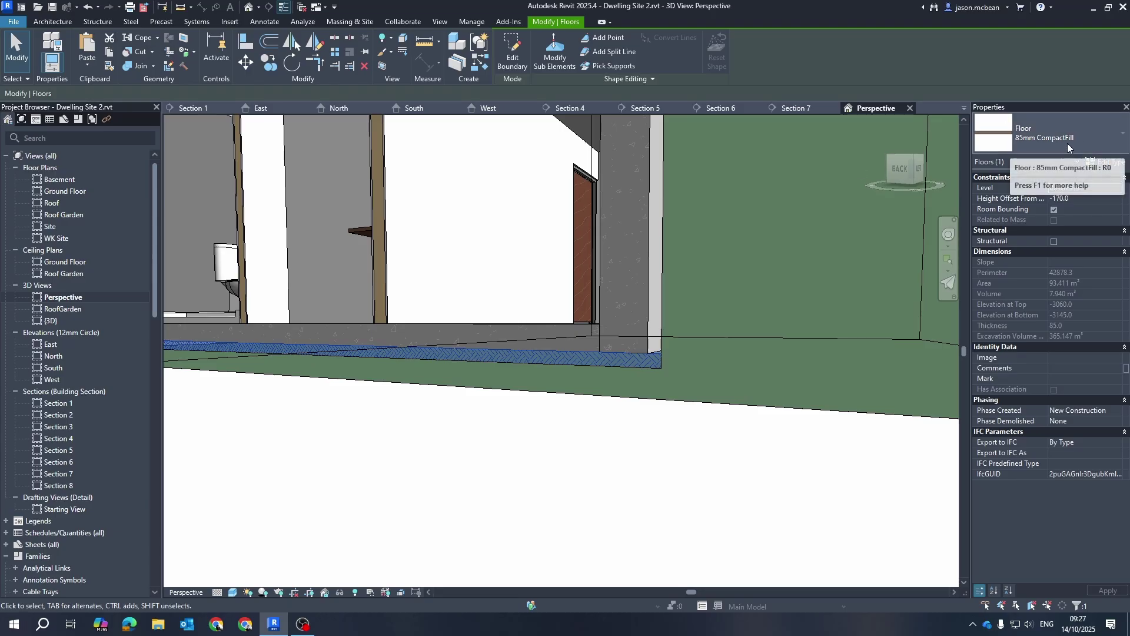
{"action": "scroll", "coordinate": [470, 423], "scroll_direction": "down", "scroll_amount": 2}
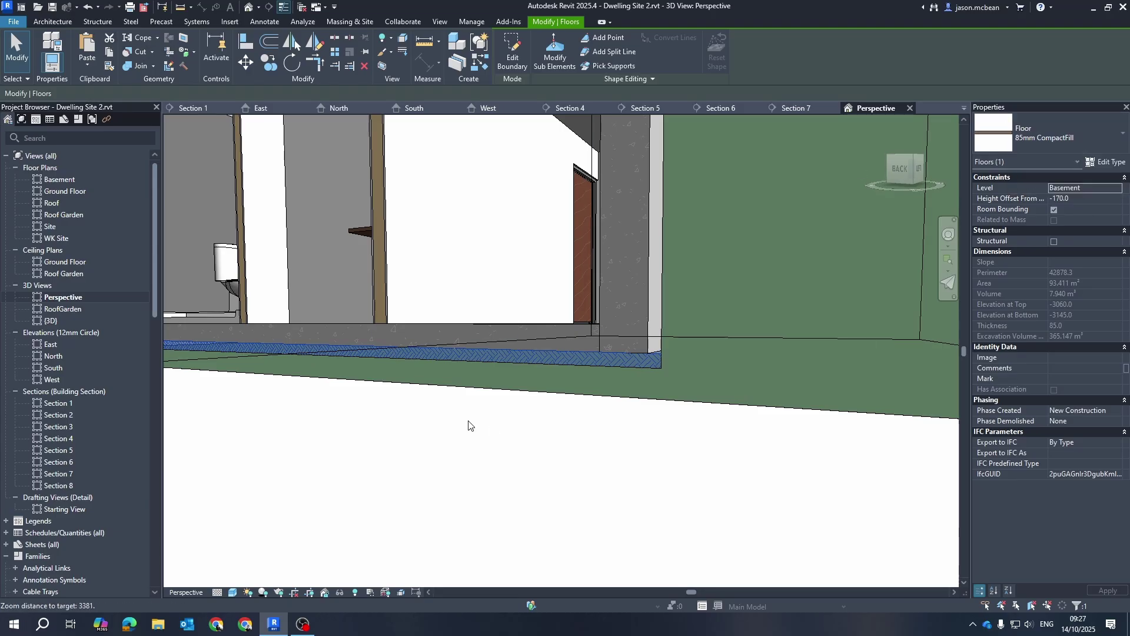
{"action": "left_click", "coordinate": [650, 461]}
{"action": "left_click", "coordinate": [629, 420]}
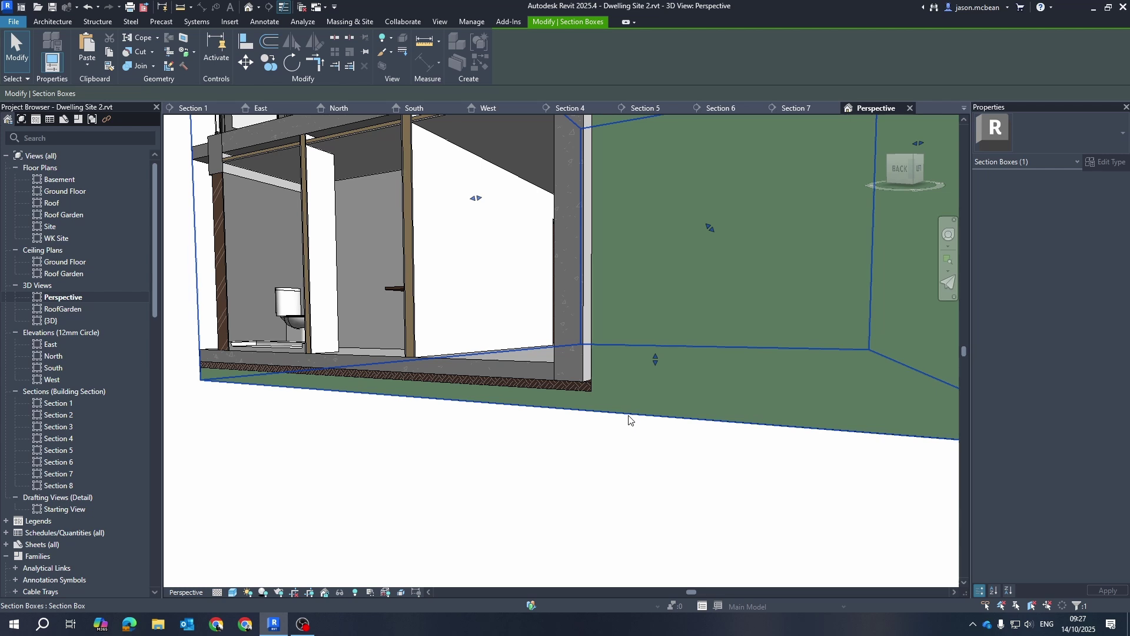
{"action": "left_click", "coordinate": [357, 23]}
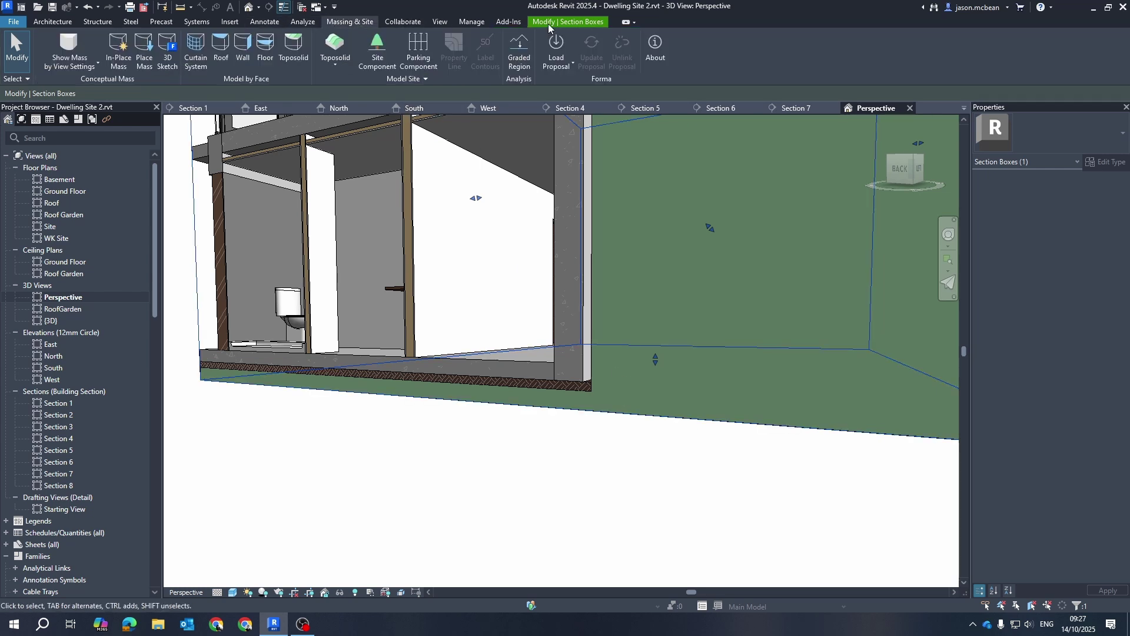
{"action": "left_click", "coordinate": [565, 22]}
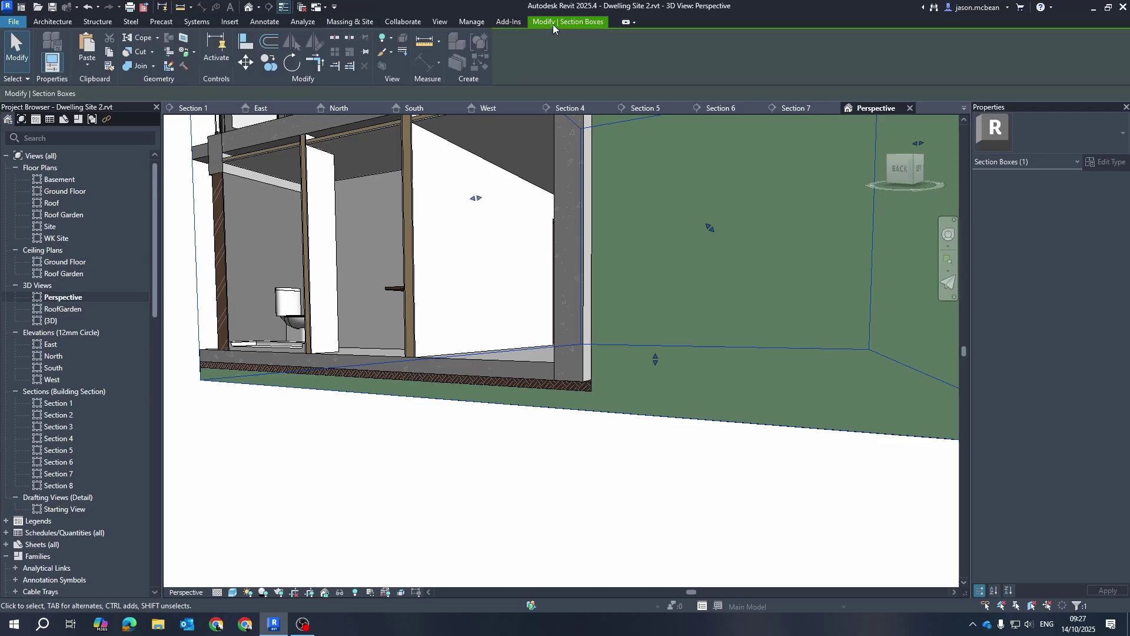
{"action": "key", "text": "Escape"}
{"action": "left_click", "coordinate": [670, 420]}
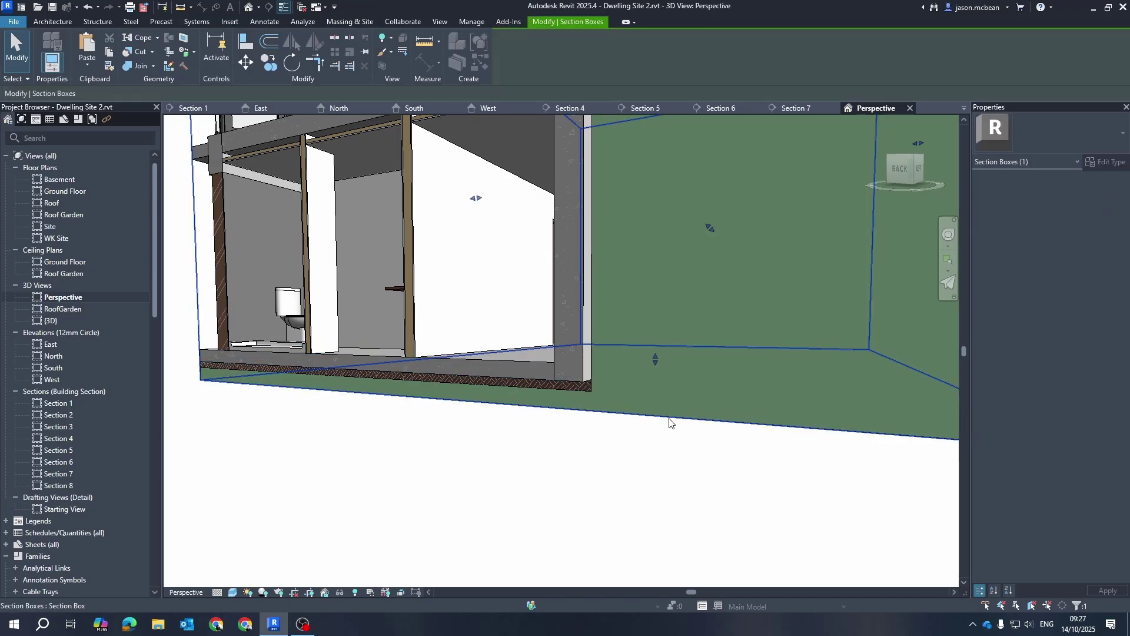
Select the toposolid beside the basement wall, locate its Excavate tool, and clear the selection.
{"action": "scroll", "coordinate": [593, 422], "scroll_direction": "down", "scroll_amount": 3}
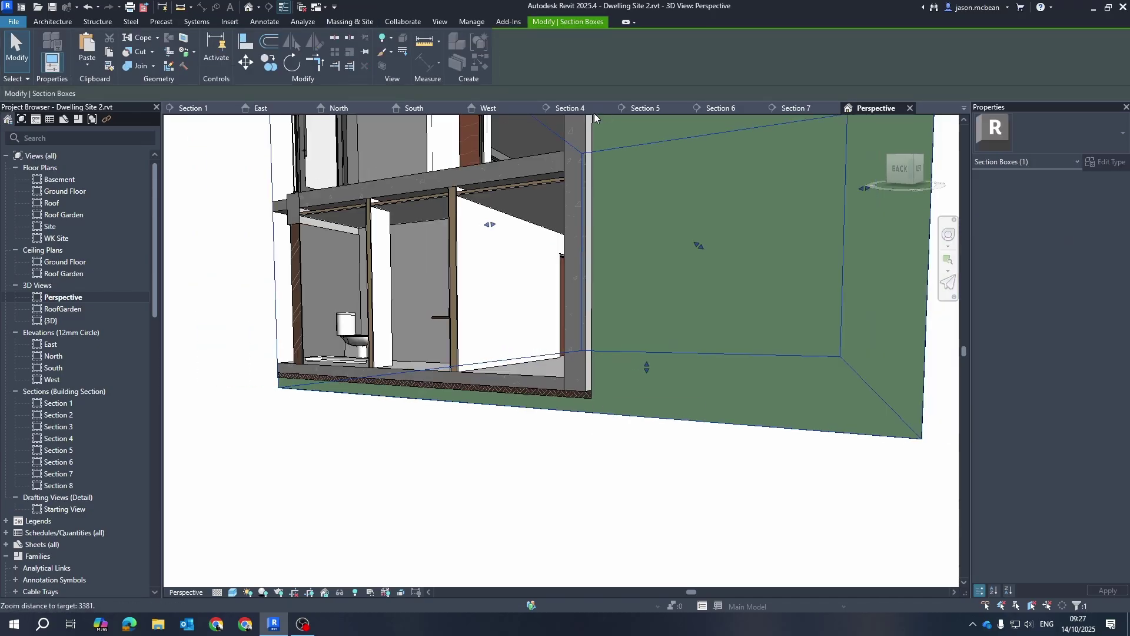
{"action": "key", "text": "Escape"}
{"action": "left_click", "coordinate": [684, 132]}
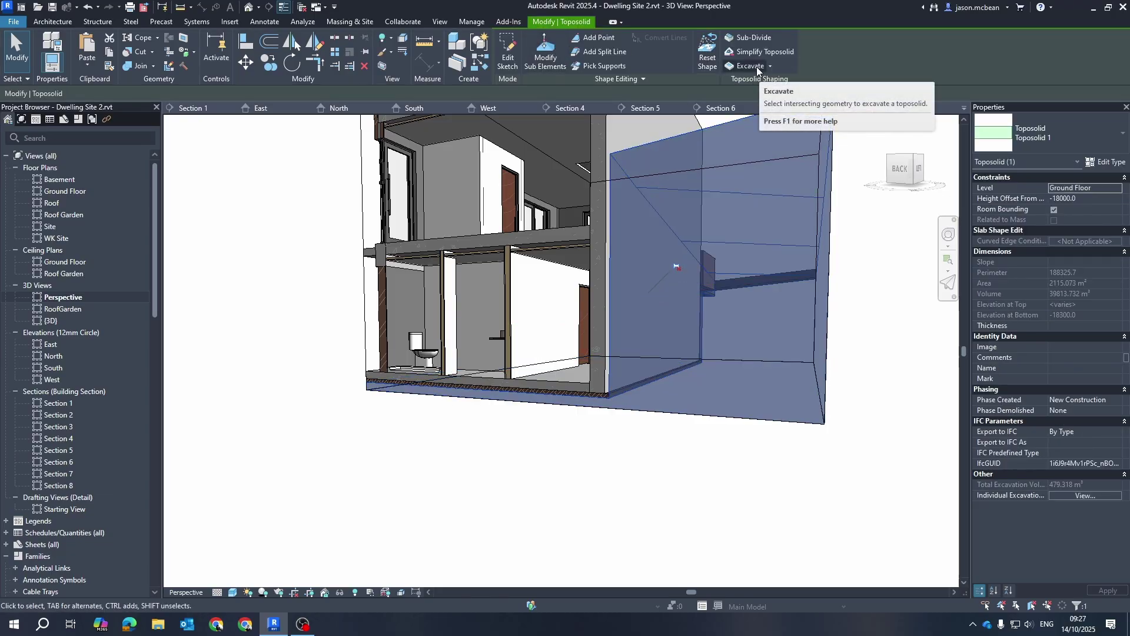
{"action": "key", "text": "Escape"}
Reselect the 85mm CompactFill floor and examine where it meets the basement slab, outer wall and surrounding ground.
{"action": "scroll", "coordinate": [633, 353], "scroll_direction": "up", "scroll_amount": 3}
{"action": "left_click", "coordinate": [633, 373]}
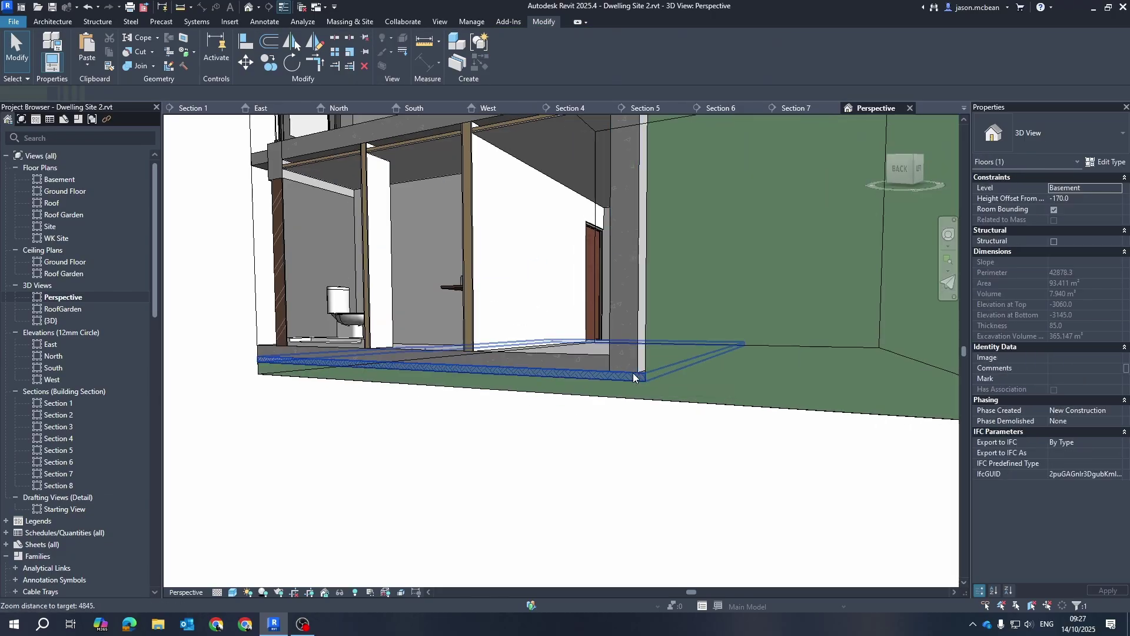
{"action": "scroll", "coordinate": [633, 373], "scroll_direction": "up", "scroll_amount": 2}
{"action": "scroll", "coordinate": [673, 346], "scroll_direction": "down", "scroll_amount": 5}
{"action": "middle_click_drag", "start_coordinate": [567, 396], "coordinate": [677, 391], "text": "shift"}
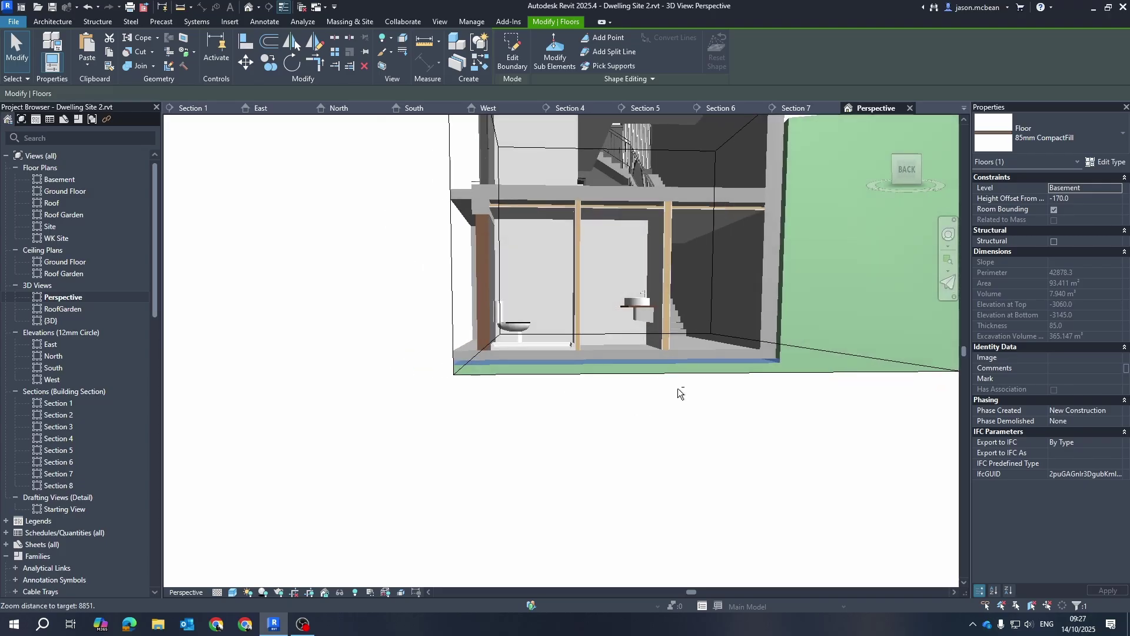
{"action": "scroll", "coordinate": [616, 399], "scroll_direction": "up", "scroll_amount": 5}
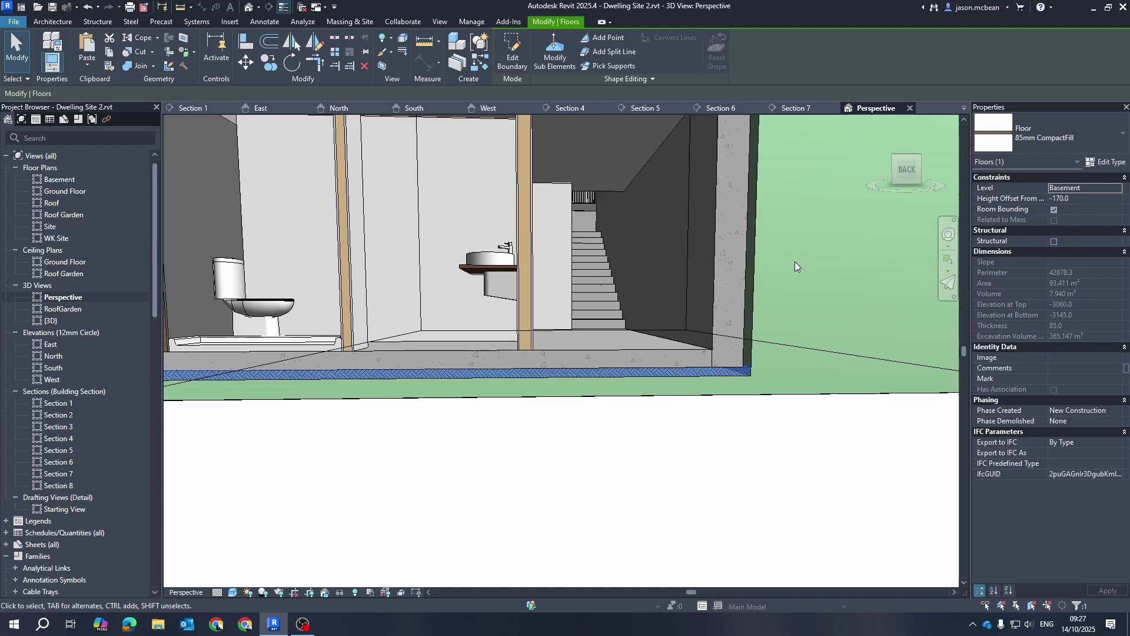
{"action": "scroll", "coordinate": [739, 359], "scroll_direction": "up", "scroll_amount": 3}
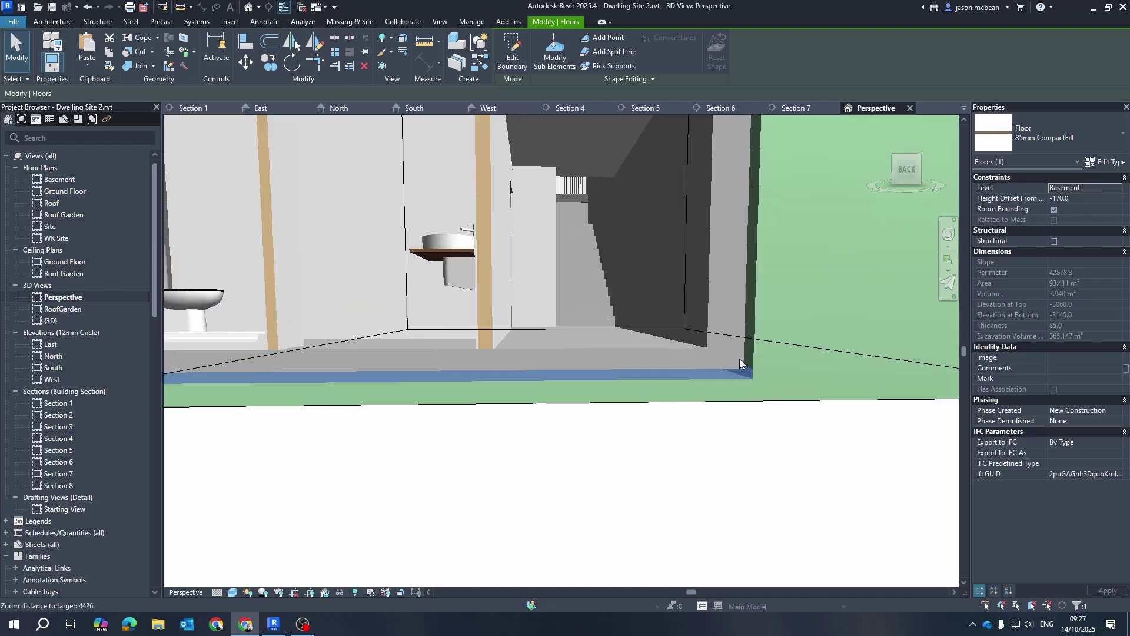
{"action": "scroll", "coordinate": [739, 353], "scroll_direction": "down", "scroll_amount": 5}
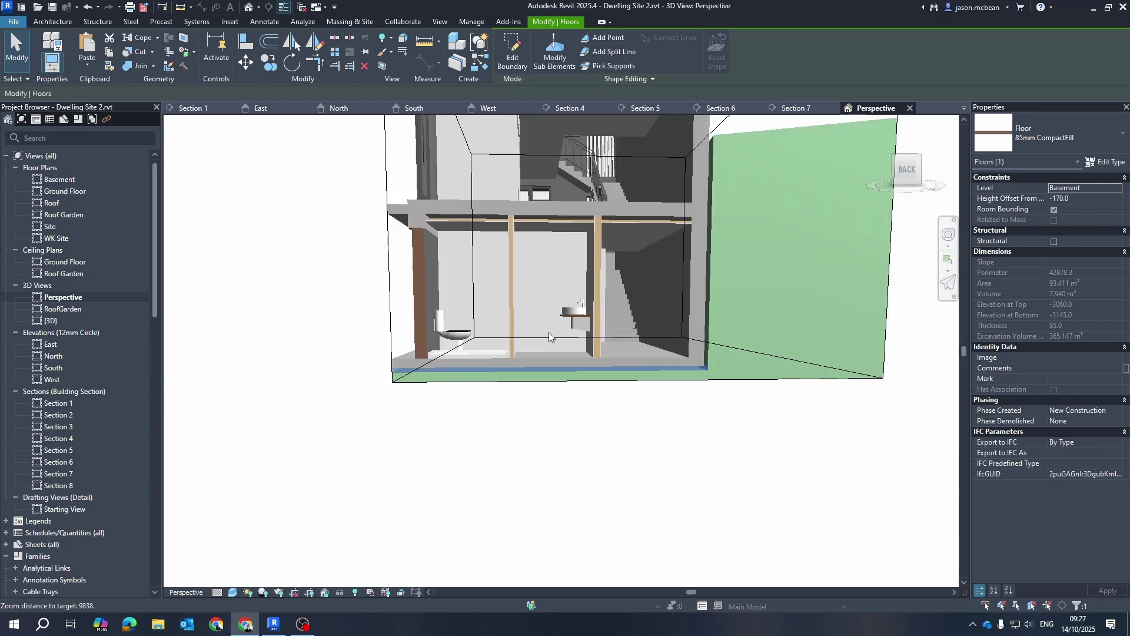
{"action": "scroll", "coordinate": [654, 349], "scroll_direction": "up", "scroll_amount": 3}
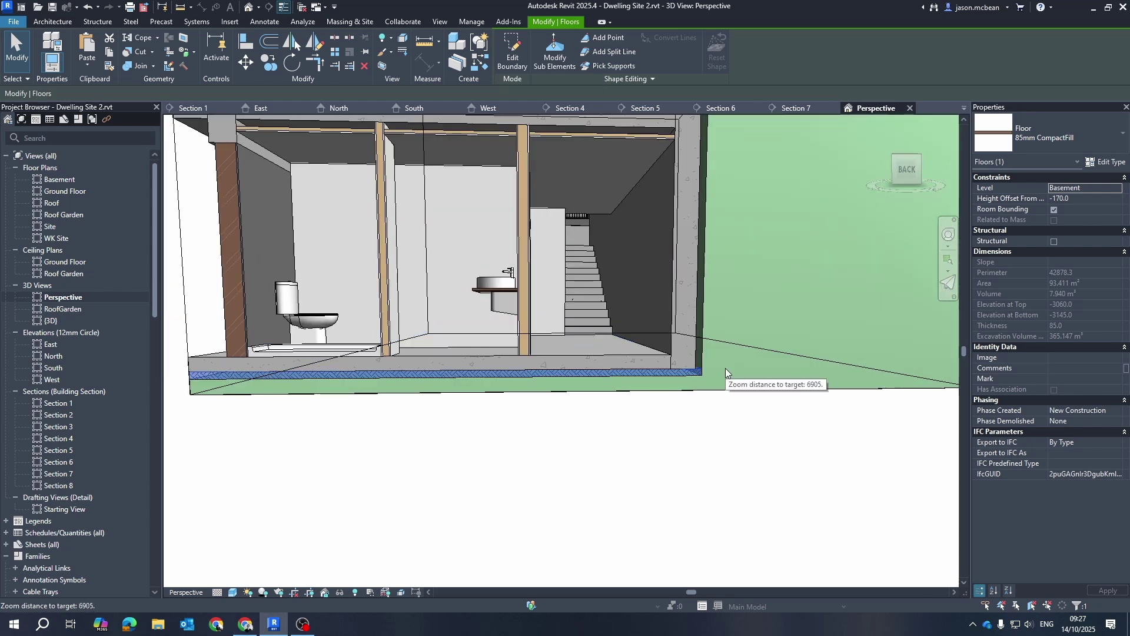
{"action": "scroll", "coordinate": [725, 369], "scroll_direction": "down", "scroll_amount": 2}
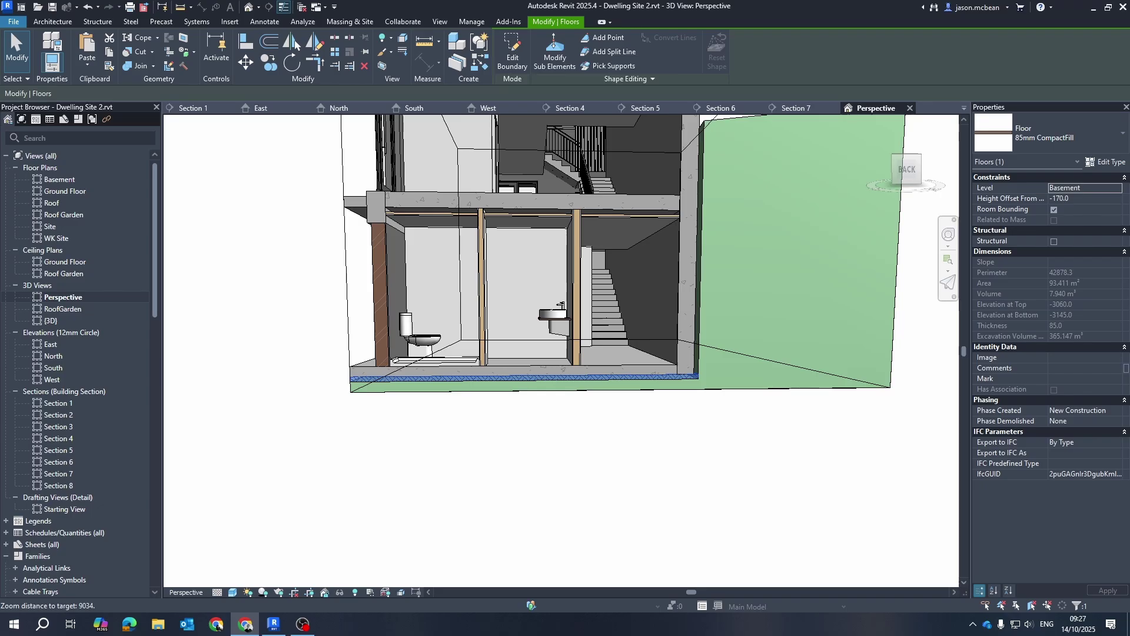
Switch to Rayon in the browser, leave the invalid model page and sign in with Google.
{"action": "key", "text": "alt+Tab"}
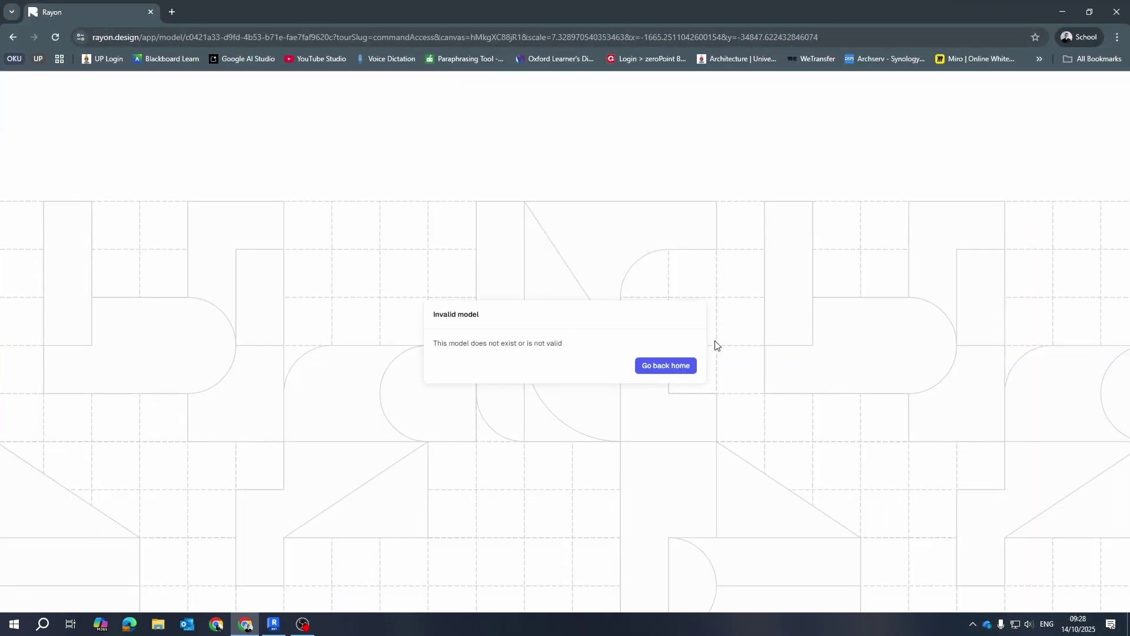
{"action": "left_click", "coordinate": [652, 364]}
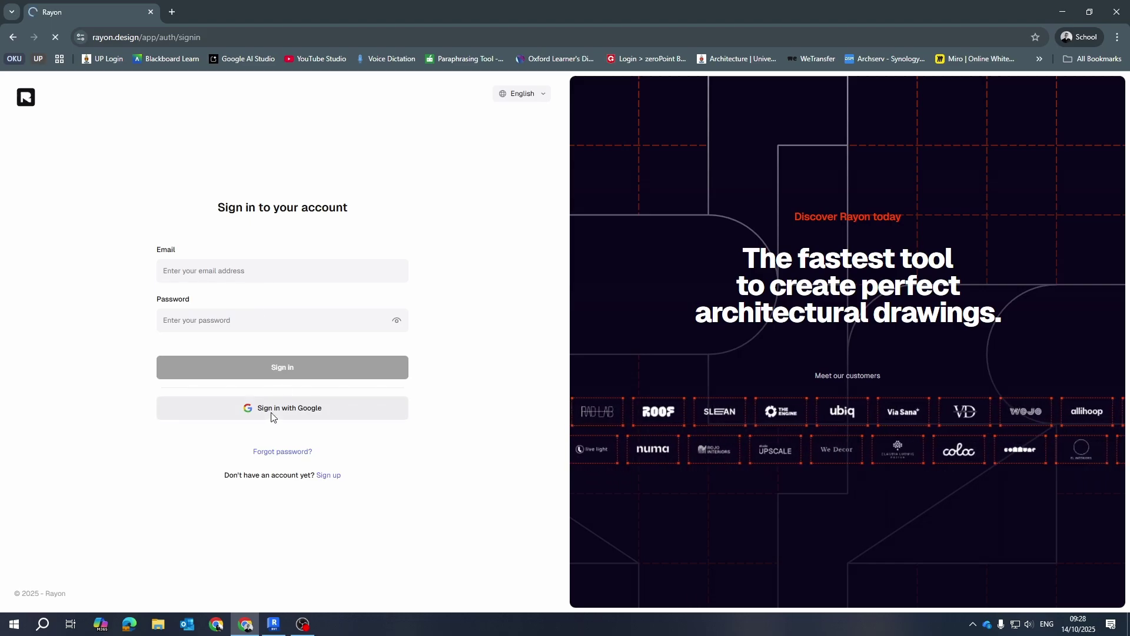
{"action": "left_click", "coordinate": [271, 410]}
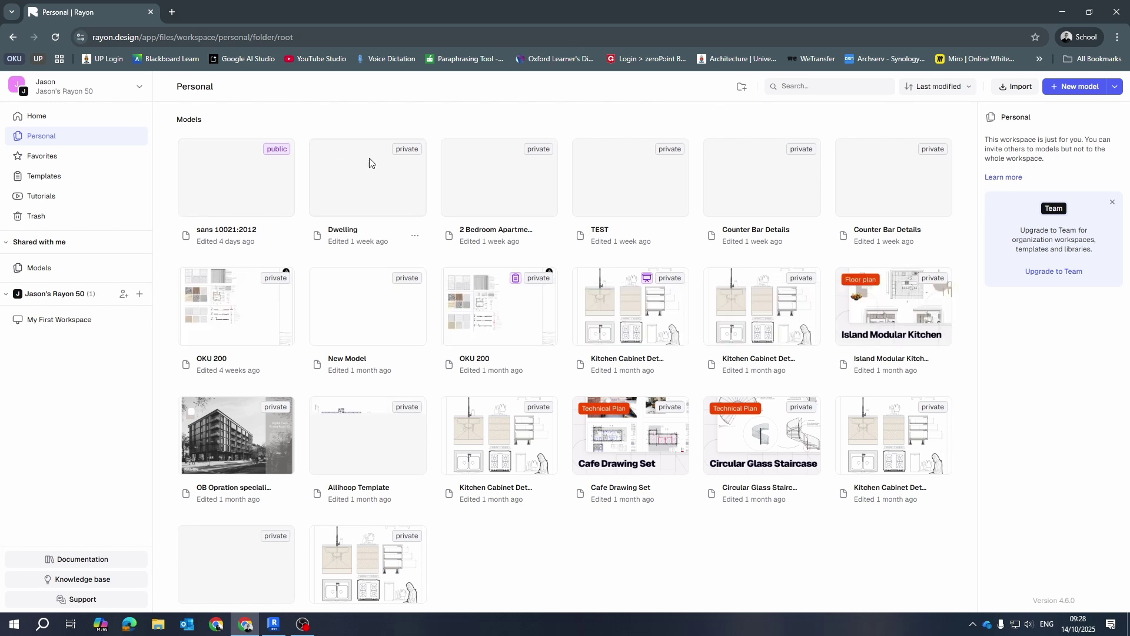
Open the sans 10021:2012 model, dismissing the SketchUp plug-in notice, and bring its parapet wall details into view.
{"action": "double_click", "coordinate": [264, 184]}
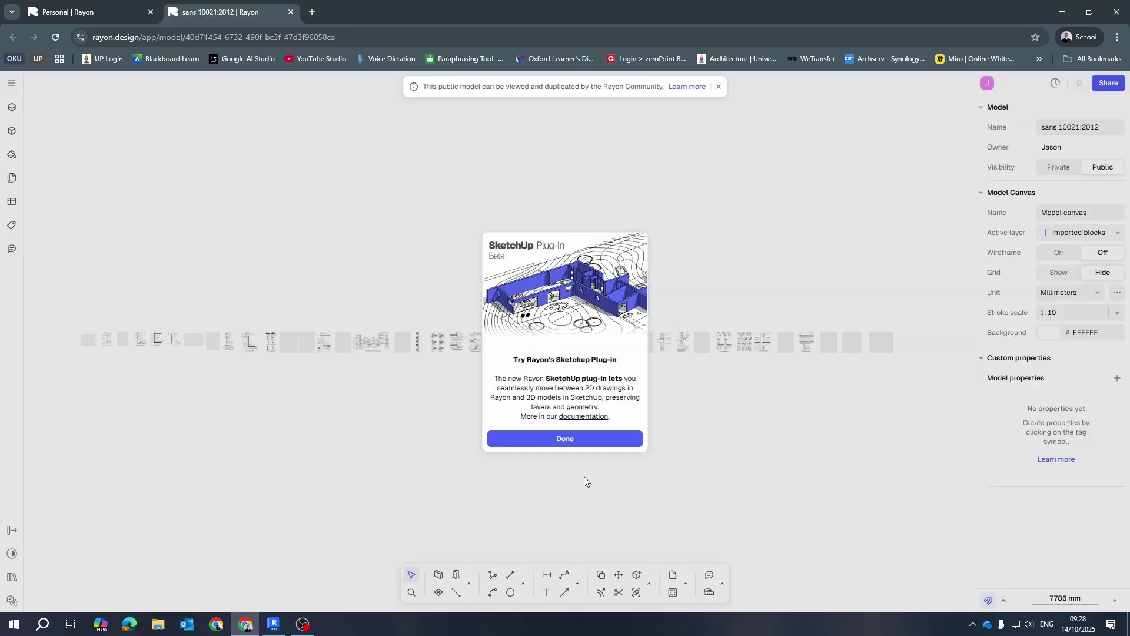
{"action": "left_click", "coordinate": [593, 443]}
{"action": "scroll", "coordinate": [876, 365], "scroll_direction": "up", "scroll_amount": 10}
{"action": "middle_click_drag", "start_coordinate": [744, 283], "coordinate": [403, 469]}
{"action": "scroll", "coordinate": [677, 357], "scroll_direction": "down", "scroll_amount": 8}
{"action": "middle_click_drag", "start_coordinate": [358, 379], "coordinate": [439, 384]}
{"action": "scroll", "coordinate": [409, 341], "scroll_direction": "up", "scroll_amount": 5}
{"action": "middle_click_drag", "start_coordinate": [219, 408], "coordinate": [767, 343]}
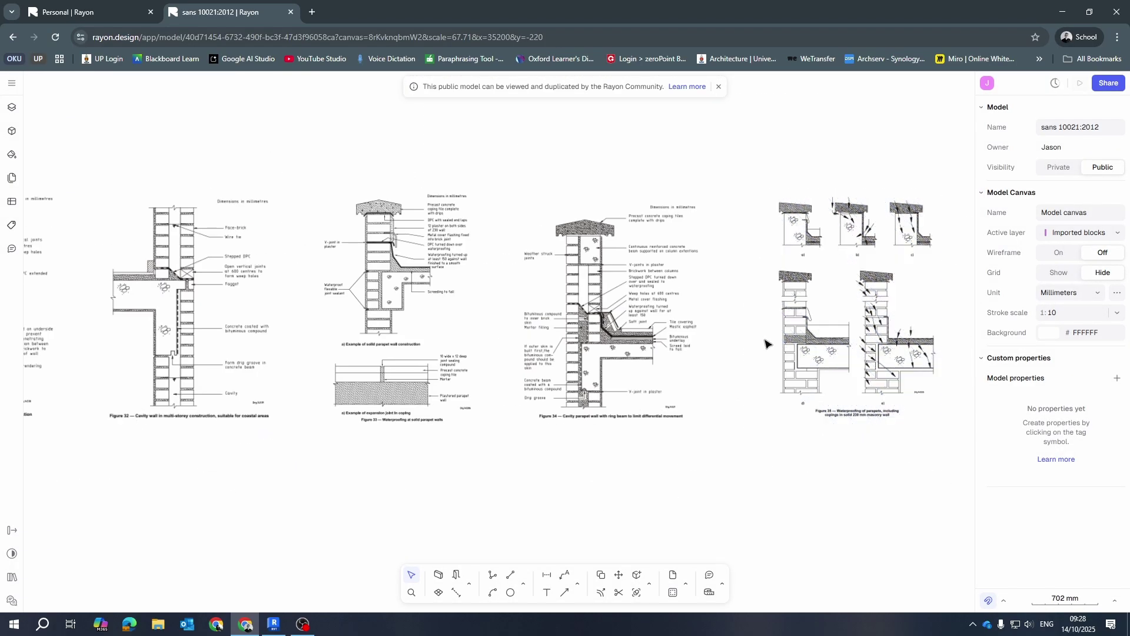
Examine the parapet waterproofing drawings and the pedestrian trafficable deck joint detail.
{"action": "scroll", "coordinate": [848, 368], "scroll_direction": "down", "scroll_amount": 6}
{"action": "scroll", "coordinate": [824, 383], "scroll_direction": "up", "scroll_amount": 7}
{"action": "middle_click_drag", "start_coordinate": [766, 418], "coordinate": [806, 495]}
{"action": "scroll", "coordinate": [407, 306], "scroll_direction": "down", "scroll_amount": 7}
{"action": "middle_click_drag", "start_coordinate": [711, 368], "coordinate": [600, 368]}
{"action": "scroll", "coordinate": [547, 288], "scroll_direction": "up", "scroll_amount": 9}
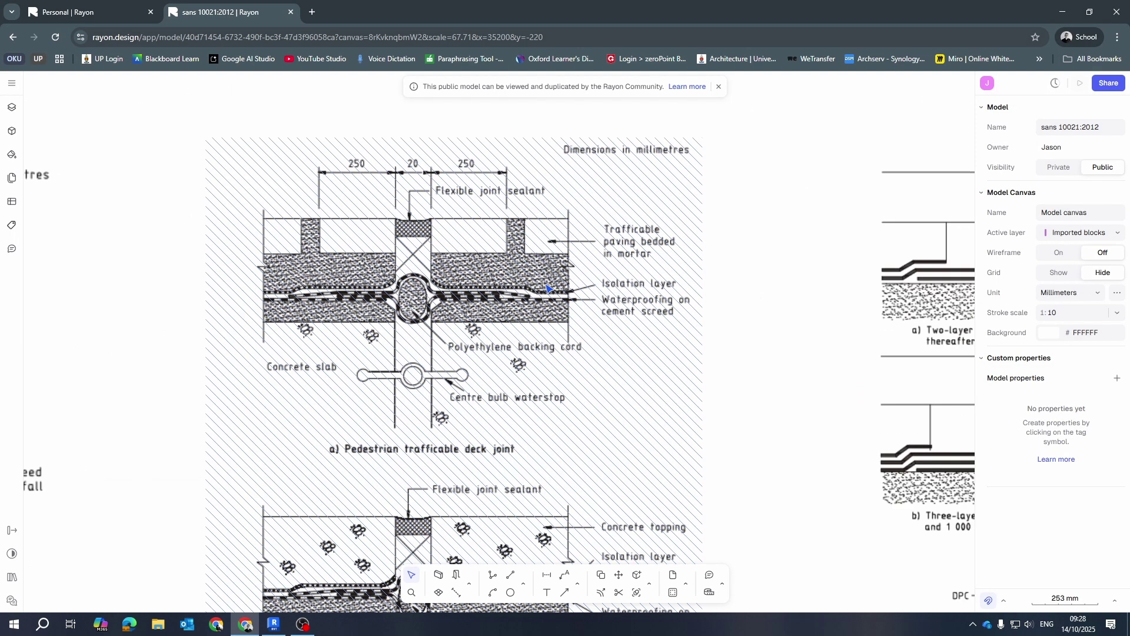
{"action": "scroll", "coordinate": [603, 348], "scroll_direction": "down", "scroll_amount": 7}
{"action": "middle_click_drag", "start_coordinate": [736, 336], "coordinate": [752, 334]}
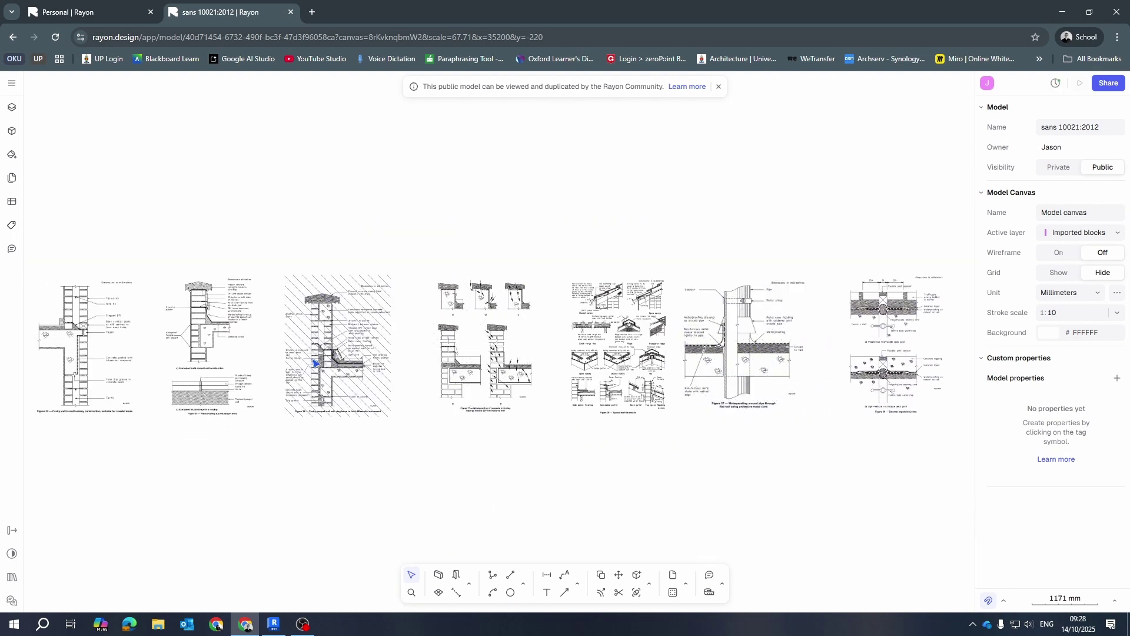
Inspect the cavity parapet wall detail and Figure 32's multi-storey cavity wall with stepped DPC and weep holes.
{"action": "scroll", "coordinate": [326, 361], "scroll_direction": "up", "scroll_amount": 8}
{"action": "scroll", "coordinate": [406, 382], "scroll_direction": "down", "scroll_amount": 8}
{"action": "middle_click_drag", "start_coordinate": [403, 388], "coordinate": [676, 359]}
{"action": "scroll", "coordinate": [578, 328], "scroll_direction": "up", "scroll_amount": 8}
{"action": "middle_click_drag", "start_coordinate": [479, 354], "coordinate": [807, 353]}
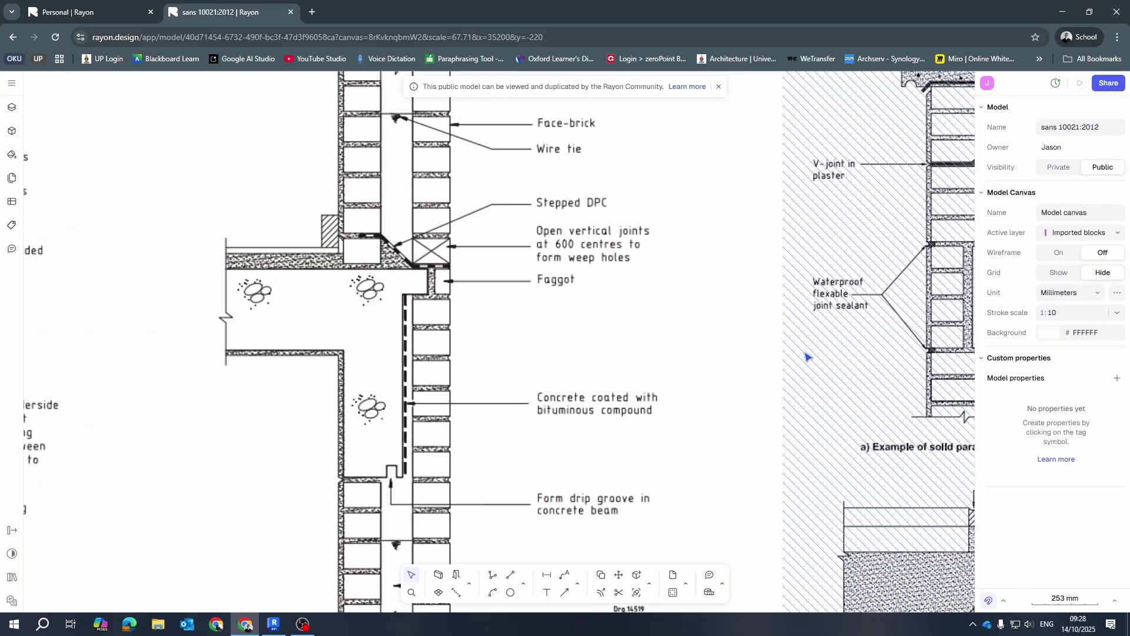
Examine the Figure 21 door thresholds and the Figure 22 balcony floor details adjoining the main building.
{"action": "scroll", "coordinate": [757, 371], "scroll_direction": "down", "scroll_amount": 10}
{"action": "scroll", "coordinate": [807, 373], "scroll_direction": "up", "scroll_amount": 3}
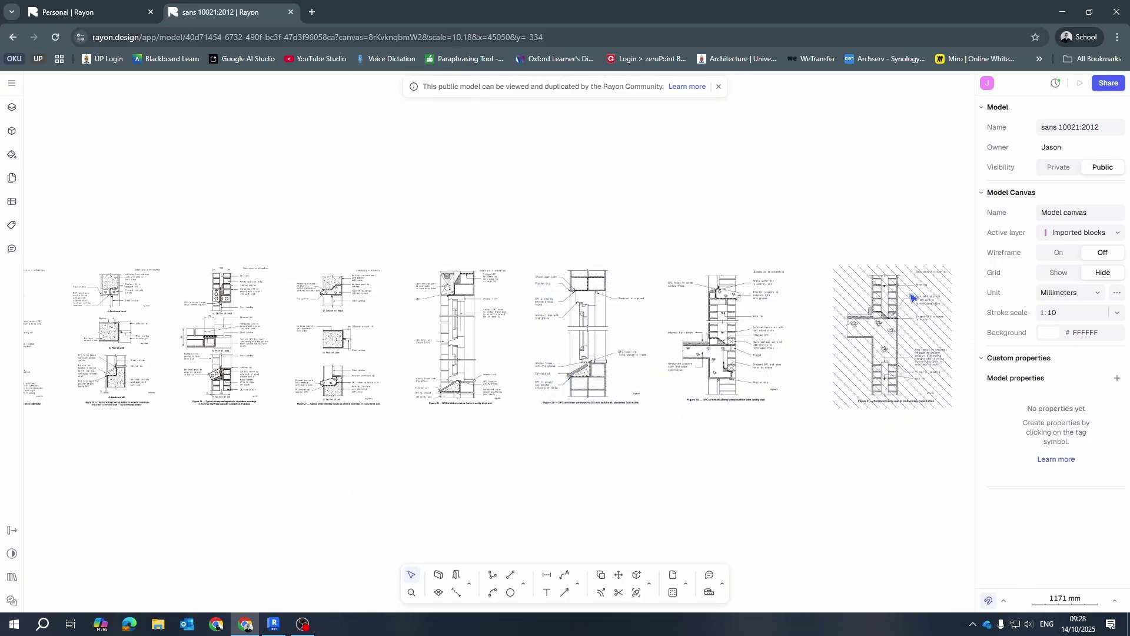
{"action": "middle_click_drag", "start_coordinate": [338, 374], "coordinate": [889, 375]}
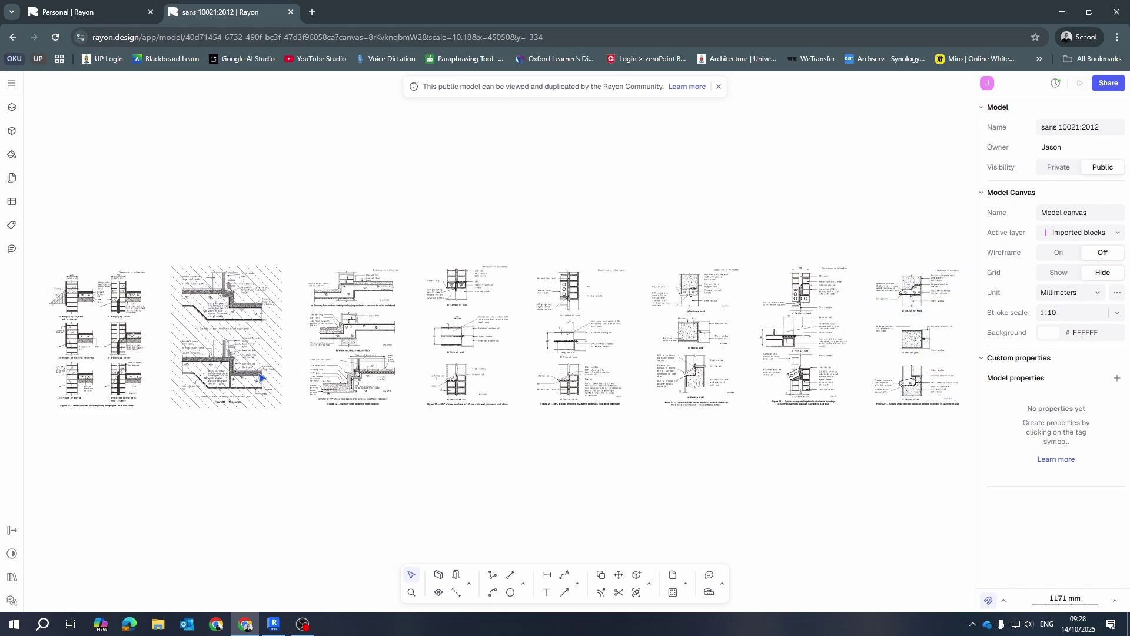
{"action": "middle_click_drag", "start_coordinate": [253, 377], "coordinate": [398, 380]}
{"action": "scroll", "coordinate": [337, 374], "scroll_direction": "up", "scroll_amount": 5}
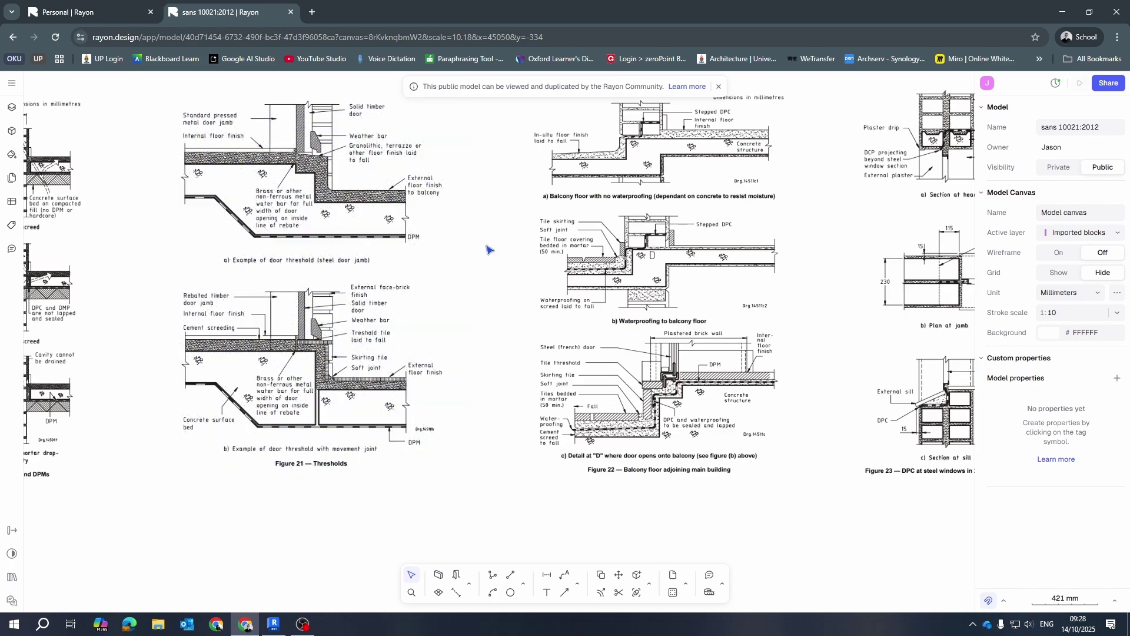
{"action": "scroll", "coordinate": [298, 303], "scroll_direction": "down", "scroll_amount": 5}
{"action": "scroll", "coordinate": [246, 282], "scroll_direction": "up", "scroll_amount": 3}
Look through the basement and damp-proofing drawings back to the Figure 6 detail of asphalt tanking applied internally.
{"action": "mouse_move", "coordinate": [237, 313]}
{"action": "middle_mouse_down"}
{"action": "mouse_move", "coordinate": [611, 312]}
{"action": "mouse_move", "coordinate": [974, 345]}
{"action": "middle_mouse_up"}
{"action": "mouse_move", "coordinate": [298, 404]}
{"action": "middle_mouse_down"}
{"action": "mouse_move", "coordinate": [532, 384]}
{"action": "mouse_move", "coordinate": [813, 382]}
{"action": "middle_mouse_up"}
{"action": "middle_click_drag", "start_coordinate": [306, 377], "coordinate": [765, 376]}
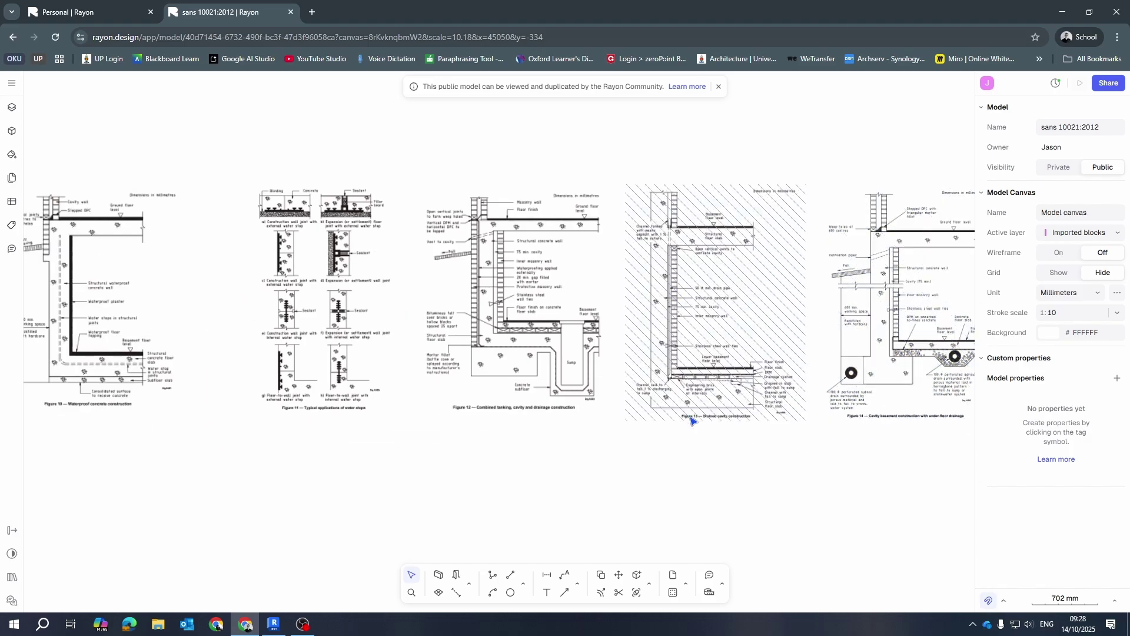
{"action": "middle_click_drag", "start_coordinate": [413, 382], "coordinate": [836, 386]}
{"action": "middle_click_drag", "start_coordinate": [529, 389], "coordinate": [909, 394]}
{"action": "middle_click_drag", "start_coordinate": [323, 407], "coordinate": [855, 399]}
{"action": "scroll", "coordinate": [359, 336], "scroll_direction": "up", "scroll_amount": 6}
{"action": "middle_click_drag", "start_coordinate": [647, 302], "coordinate": [331, 369]}
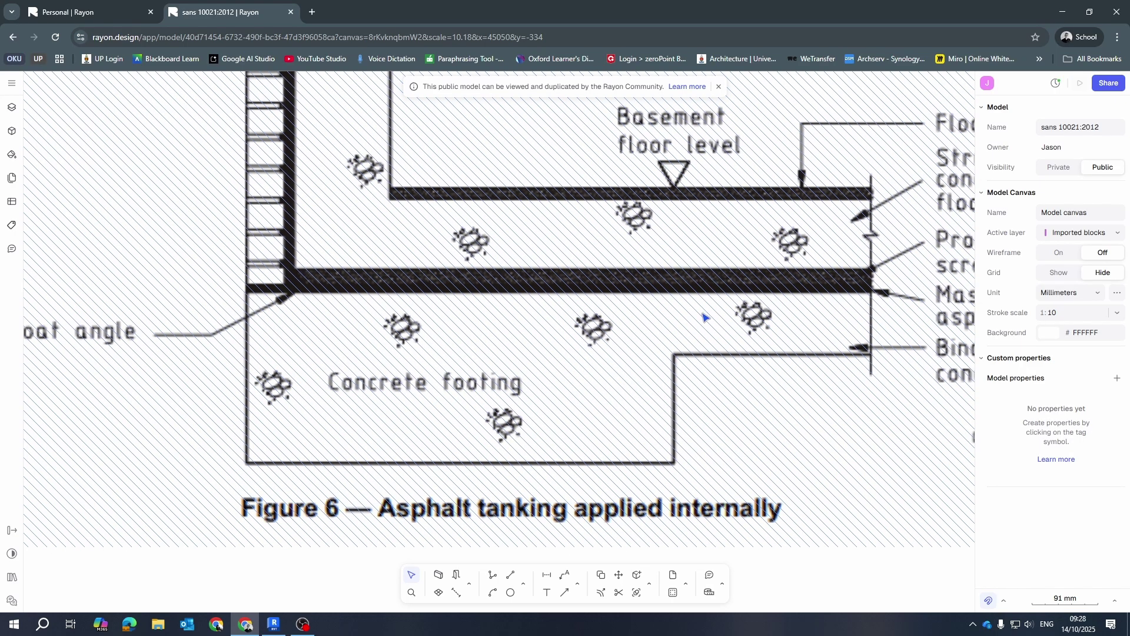
{"action": "scroll", "coordinate": [701, 314], "scroll_direction": "down", "scroll_amount": 5}
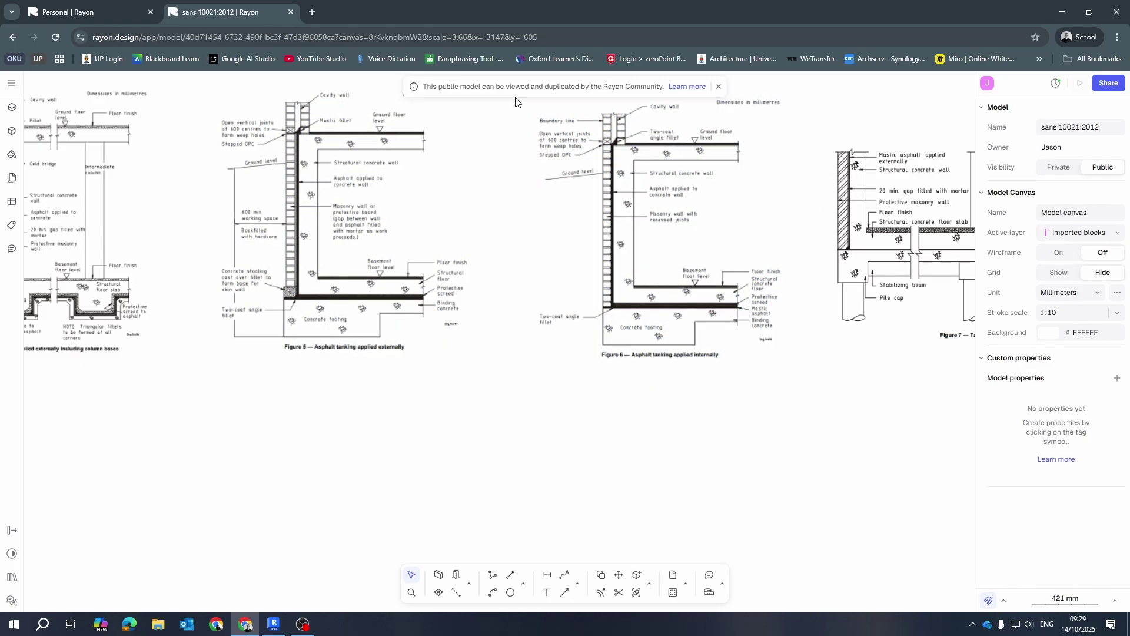
Examine the basement tanking drawings from Figure 5 back to Figure 1, including the Figure 2 and Figure 3 concrete basements.
{"action": "middle_click_drag", "start_coordinate": [388, 369], "coordinate": [634, 401]}
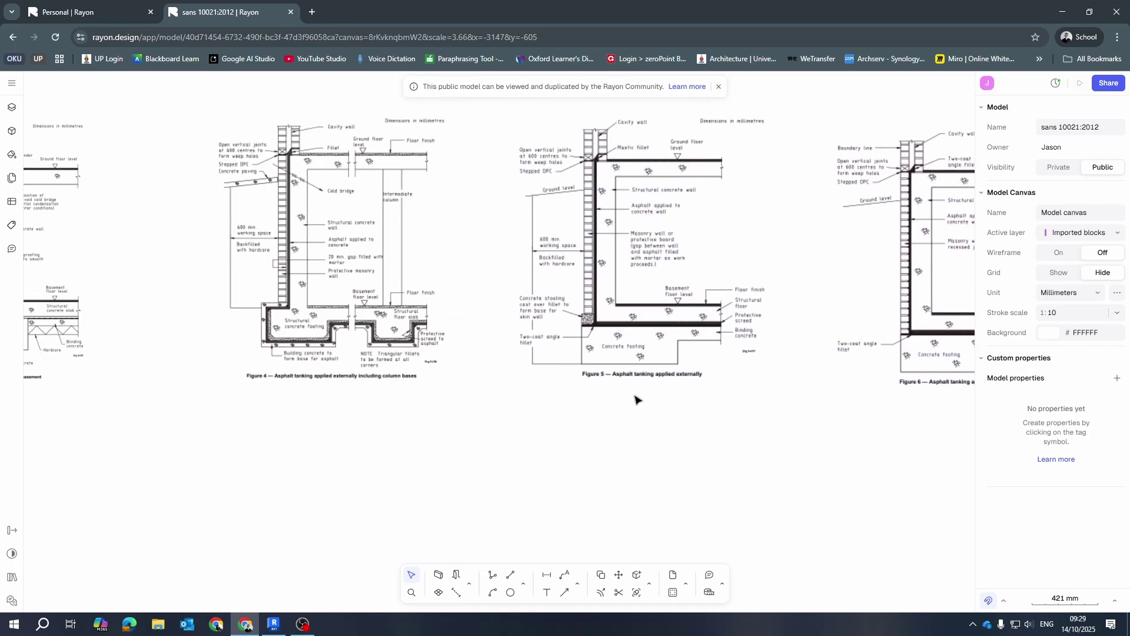
{"action": "mouse_move", "coordinate": [427, 348]}
{"action": "middle_mouse_down"}
{"action": "mouse_move", "coordinate": [661, 360]}
{"action": "mouse_move", "coordinate": [751, 386]}
{"action": "middle_mouse_up"}
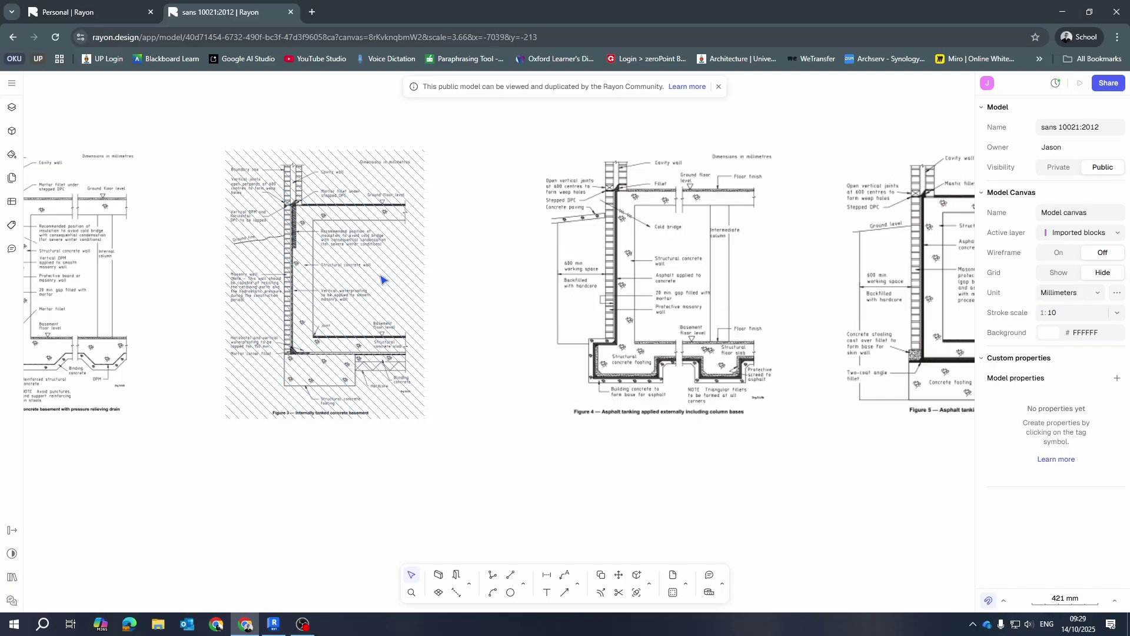
{"action": "scroll", "coordinate": [381, 276], "scroll_direction": "down", "scroll_amount": 4}
{"action": "scroll", "coordinate": [219, 281], "scroll_direction": "up", "scroll_amount": 2}
{"action": "middle_click_drag", "start_coordinate": [206, 309], "coordinate": [250, 306]}
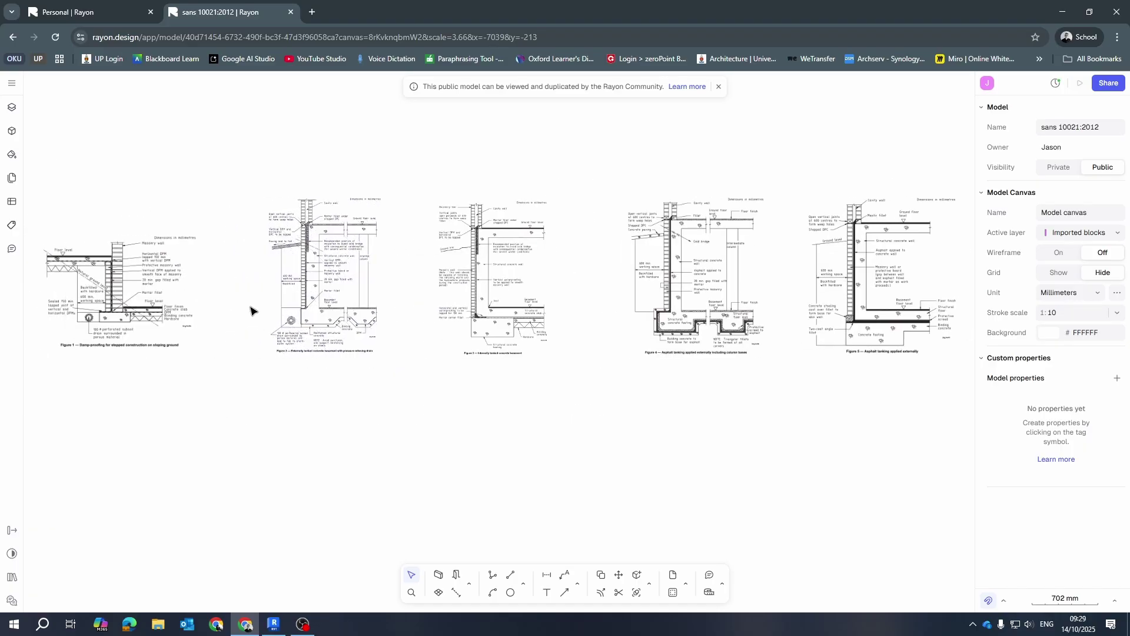
{"action": "scroll", "coordinate": [344, 261], "scroll_direction": "up", "scroll_amount": 4}
{"action": "middle_click_drag", "start_coordinate": [344, 261], "coordinate": [493, 426]}
{"action": "scroll", "coordinate": [418, 286], "scroll_direction": "down", "scroll_amount": 3}
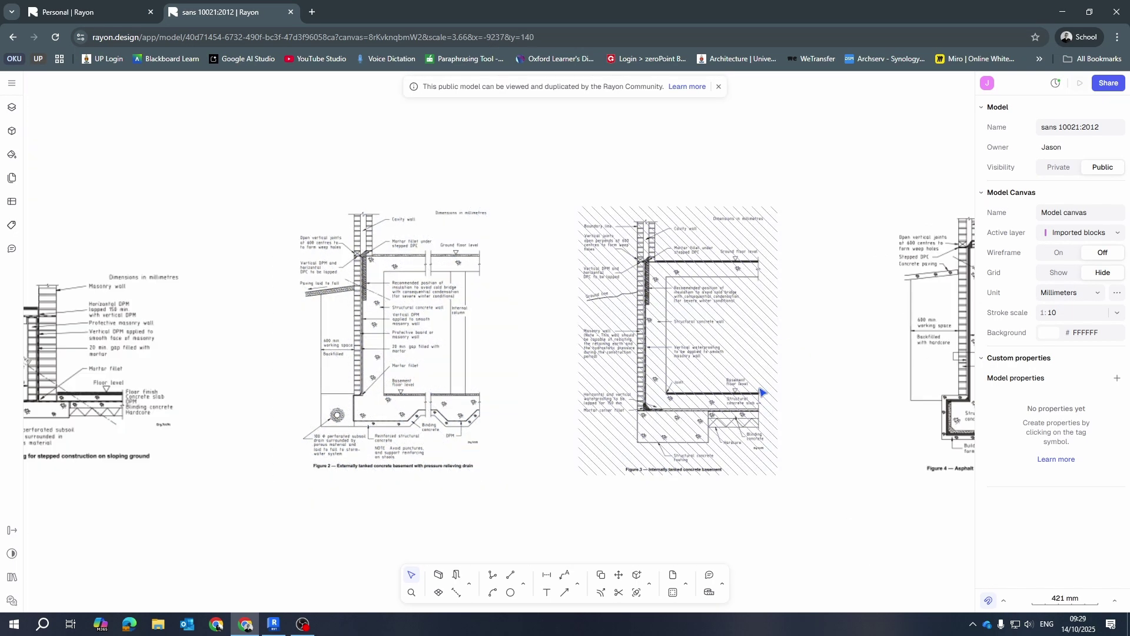
{"action": "scroll", "coordinate": [771, 424], "scroll_direction": "up", "scroll_amount": 5}
{"action": "scroll", "coordinate": [320, 305], "scroll_direction": "down", "scroll_amount": 5}
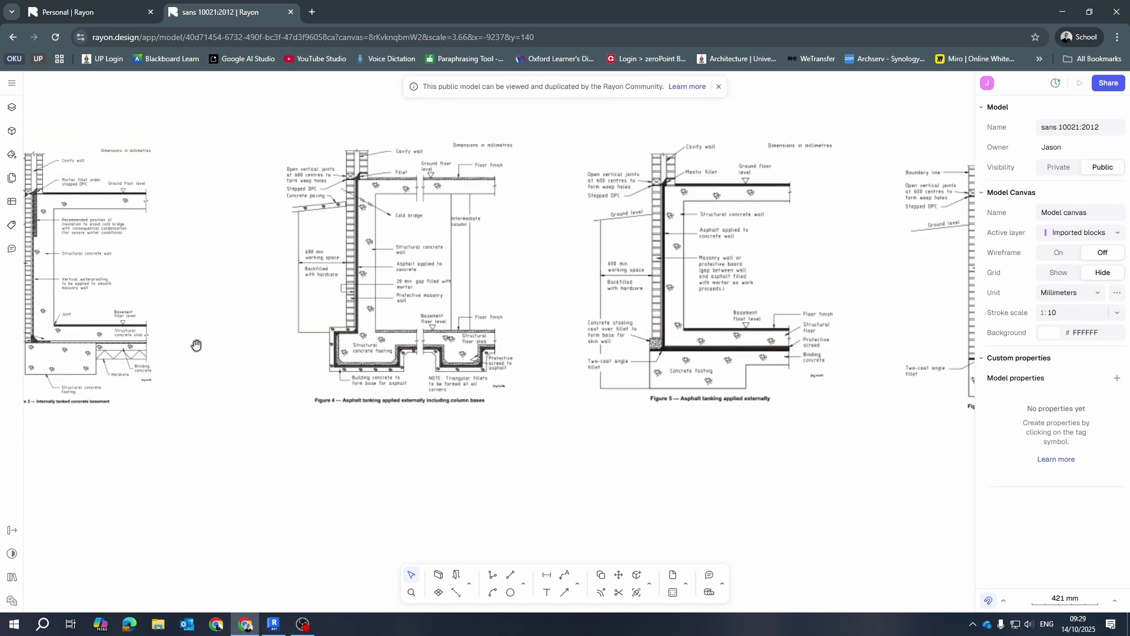
Compare the Figure 6 internal asphalt tanking with the Figure 5 external asphalt tanking, down to wall base and footing.
{"action": "middle_click_drag", "start_coordinate": [705, 370], "coordinate": [281, 412]}
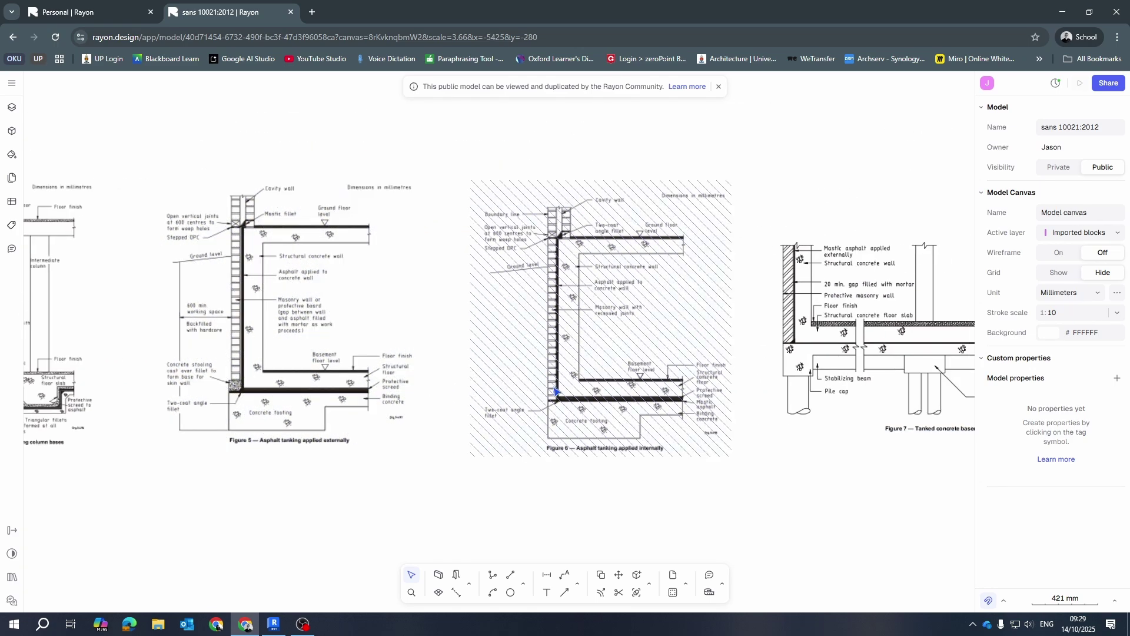
{"action": "scroll", "coordinate": [554, 354], "scroll_direction": "down", "scroll_amount": 3}
{"action": "scroll", "coordinate": [577, 330], "scroll_direction": "up", "scroll_amount": 6}
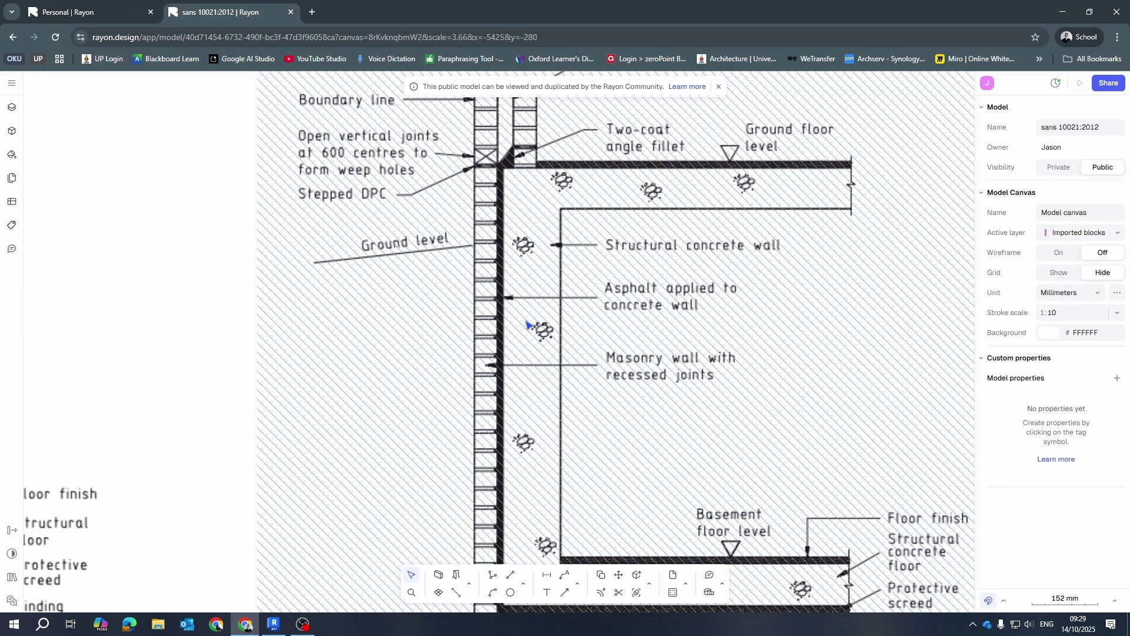
{"action": "scroll", "coordinate": [529, 326], "scroll_direction": "down", "scroll_amount": 4}
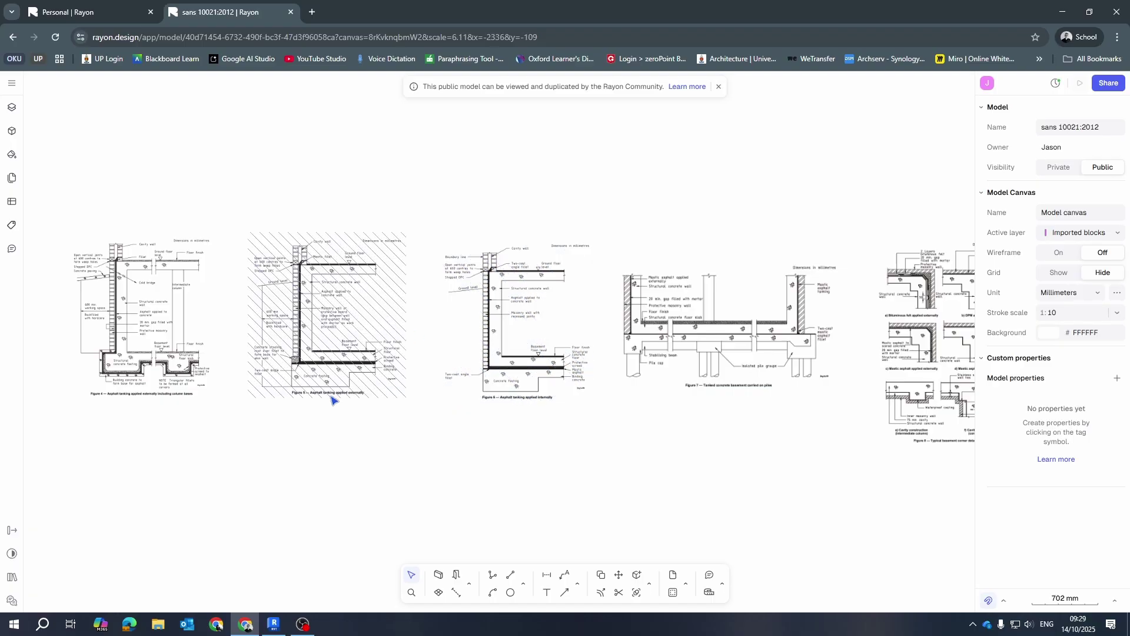
{"action": "scroll", "coordinate": [302, 382], "scroll_direction": "up", "scroll_amount": 5}
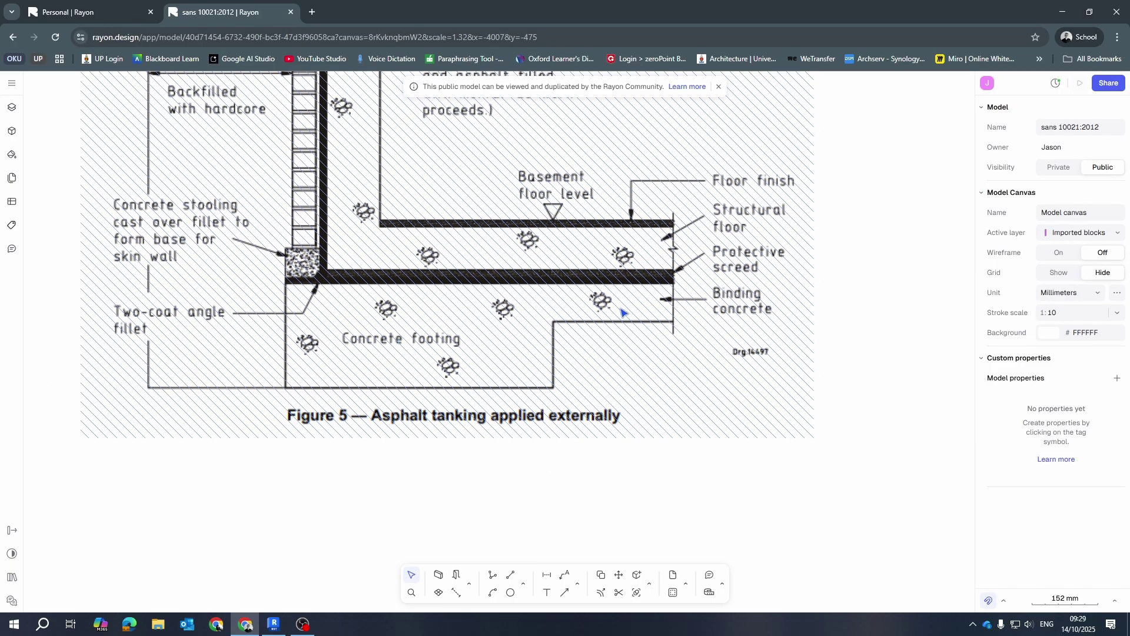
{"action": "scroll", "coordinate": [622, 312], "scroll_direction": "down", "scroll_amount": 4}
{"action": "scroll", "coordinate": [787, 329], "scroll_direction": "up", "scroll_amount": 2}
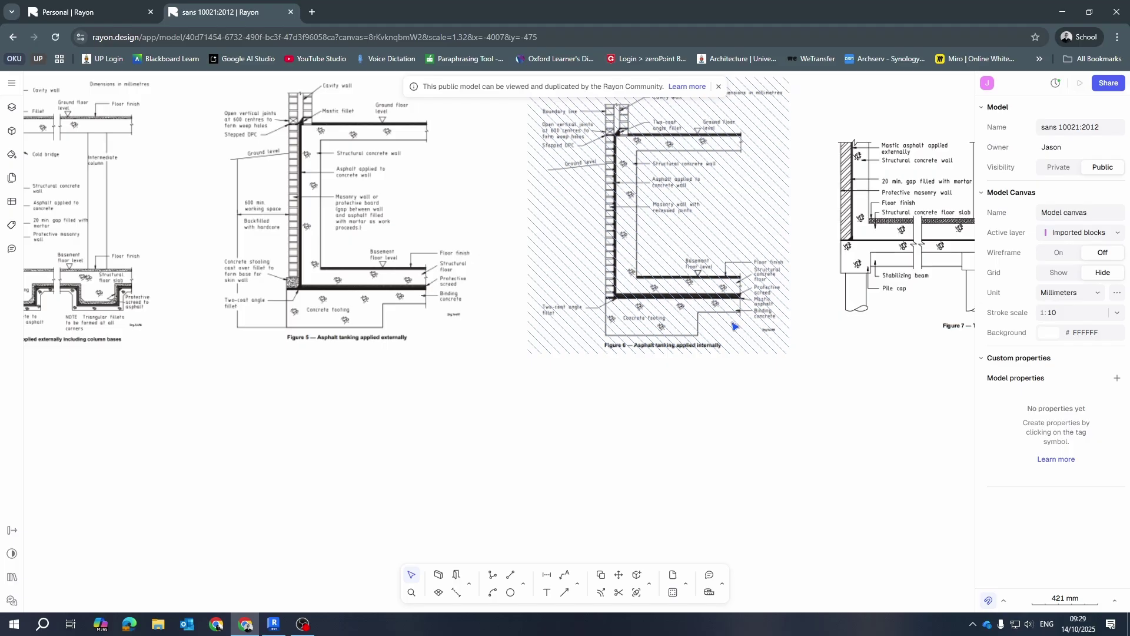
{"action": "scroll", "coordinate": [686, 348], "scroll_direction": "down", "scroll_amount": 5}
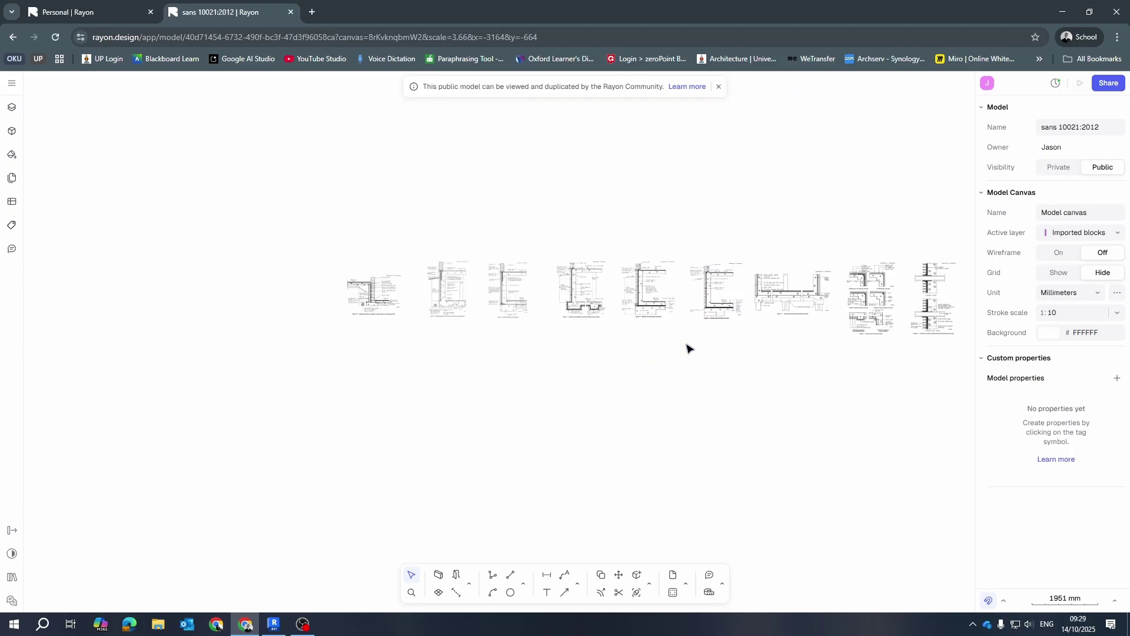
Switch back to the dwelling model in Revit and examine the basement floor edge and retaining wall in the cut perspective.
{"action": "left_click", "coordinate": [1062, 11]}
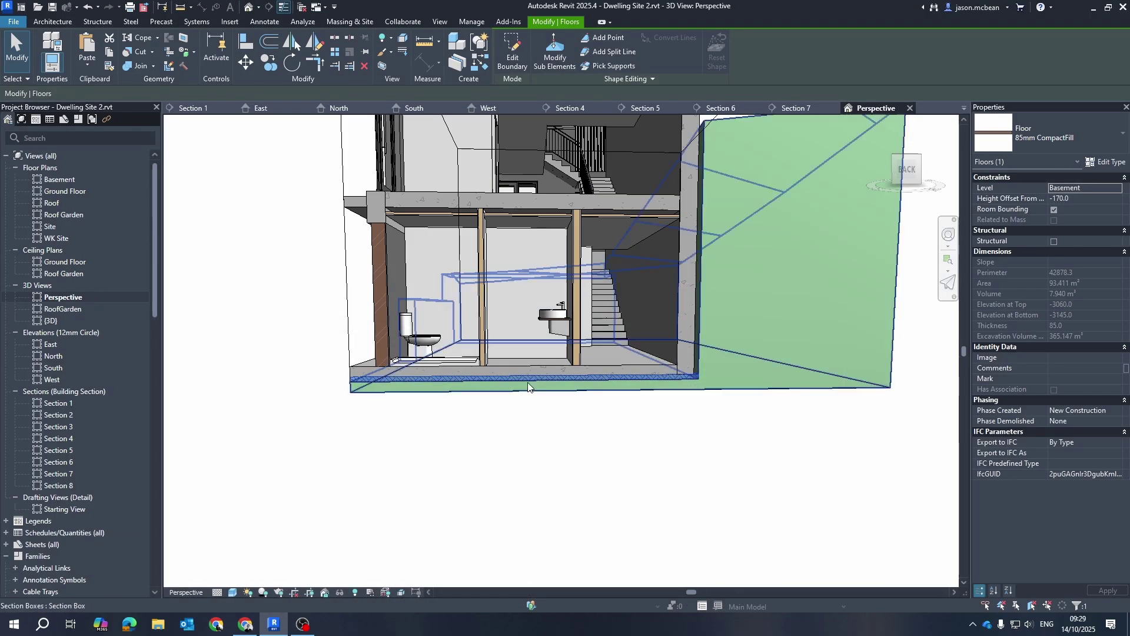
{"action": "scroll", "coordinate": [578, 341], "scroll_direction": "down", "scroll_amount": 2}
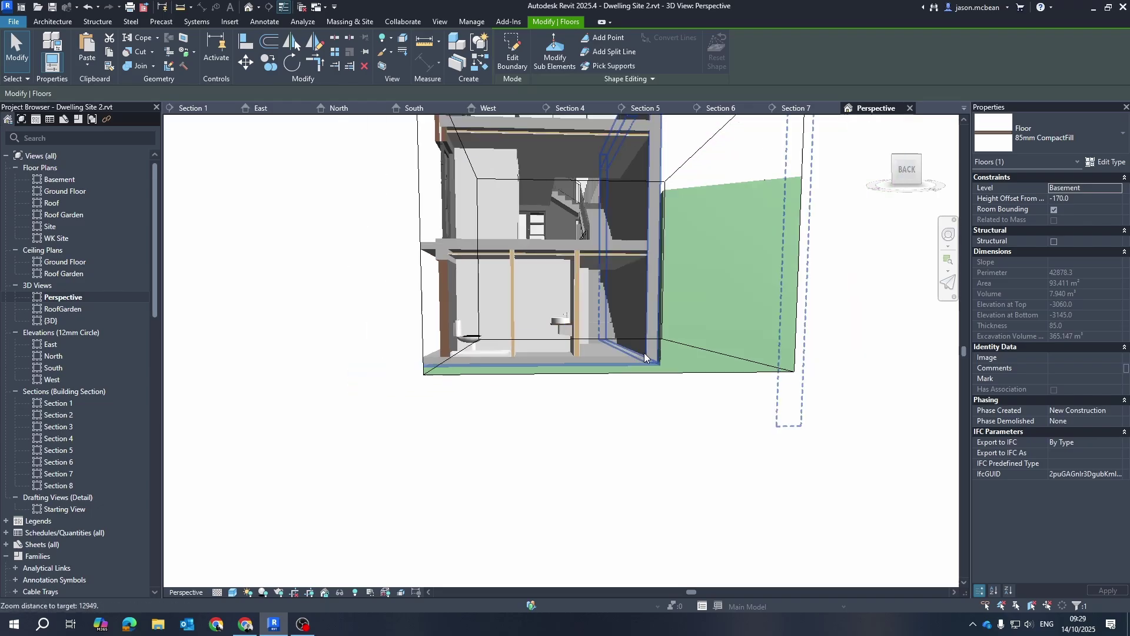
{"action": "scroll", "coordinate": [557, 345], "scroll_direction": "up", "scroll_amount": 4}
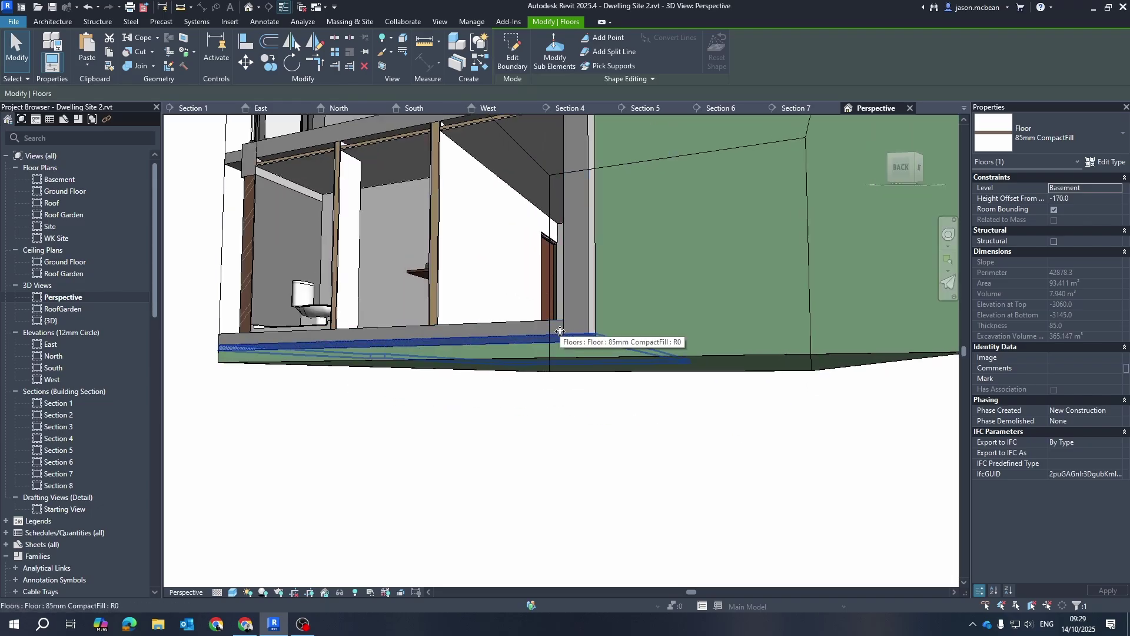
{"action": "scroll", "coordinate": [560, 331], "scroll_direction": "down", "scroll_amount": 3}
{"action": "middle_click_drag", "start_coordinate": [560, 331], "coordinate": [695, 415], "text": "shift"}
{"action": "scroll", "coordinate": [530, 369], "scroll_direction": "down", "scroll_amount": 3}
{"action": "scroll", "coordinate": [595, 382], "scroll_direction": "down", "scroll_amount": 1}
Extend the section box above the roof and out past the rear of the house, and pull in its right-hand side face.
{"action": "left_click", "coordinate": [393, 228]}
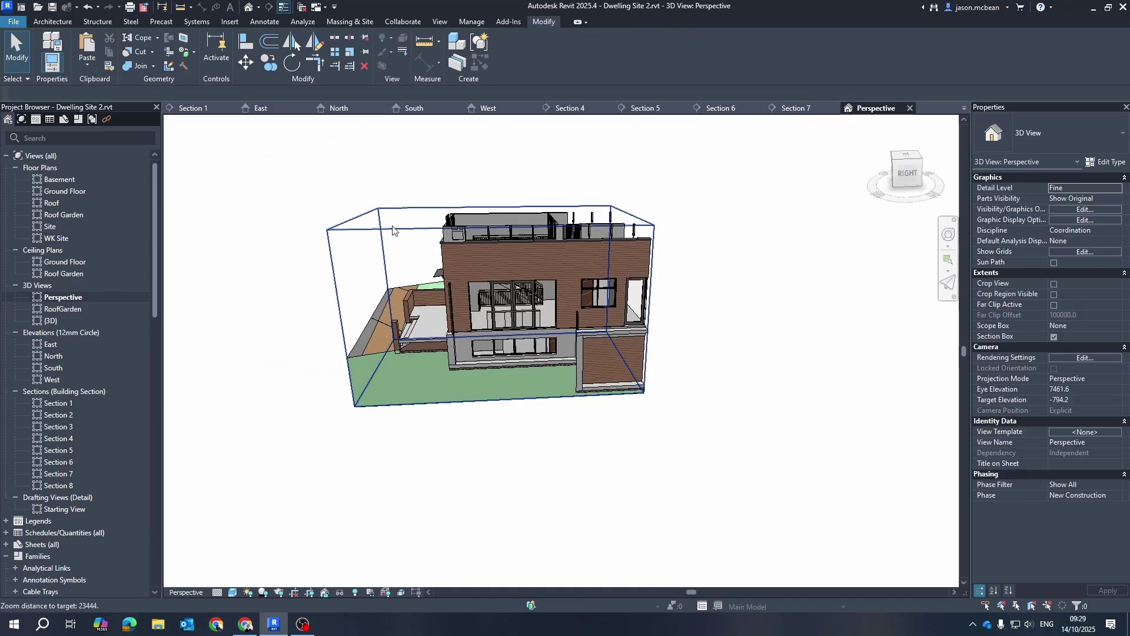
{"action": "left_click_drag", "start_coordinate": [493, 211], "coordinate": [493, 126]}
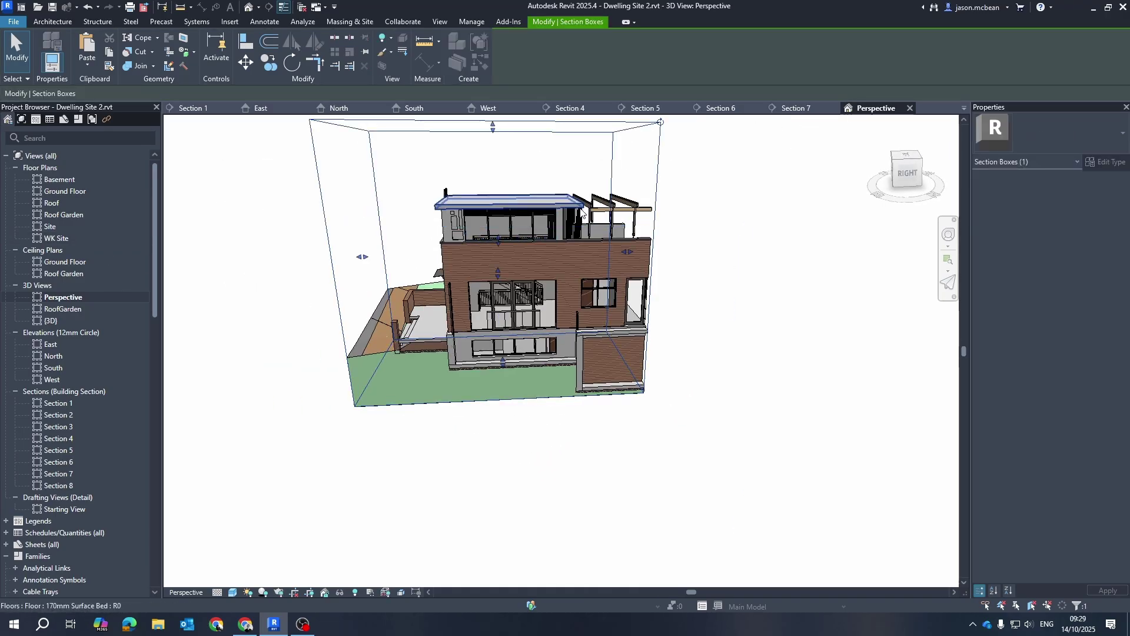
{"action": "scroll", "coordinate": [584, 216], "scroll_direction": "down", "scroll_amount": 2}
{"action": "left_click_drag", "start_coordinate": [618, 244], "coordinate": [803, 268]}
{"action": "scroll", "coordinate": [546, 377], "scroll_direction": "down", "scroll_amount": 2}
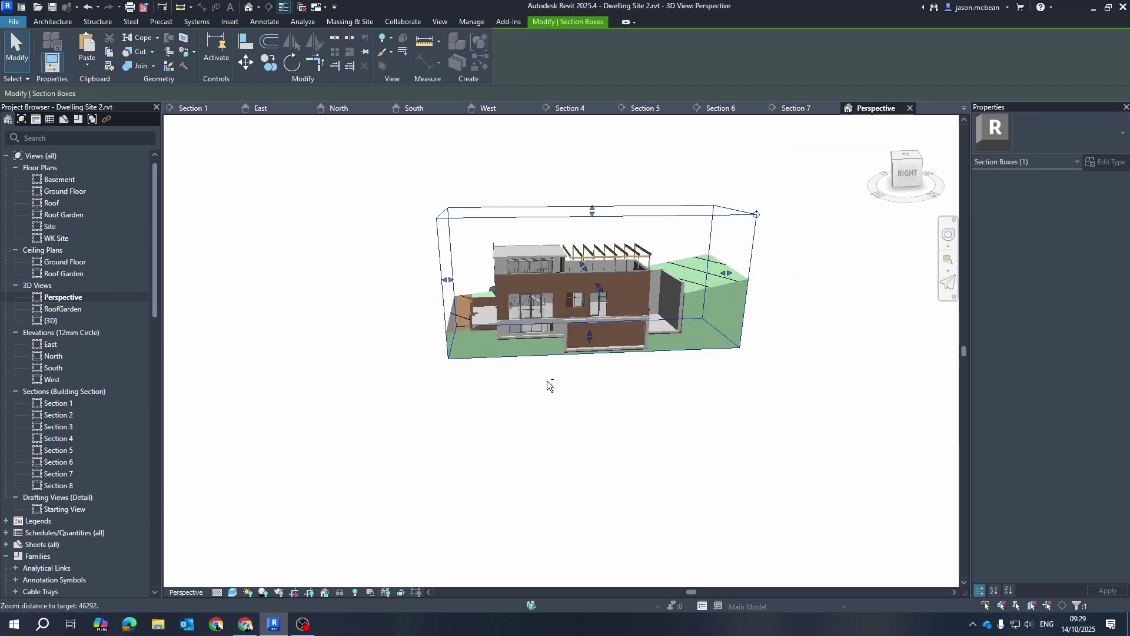
{"action": "middle_click_drag", "start_coordinate": [548, 384], "coordinate": [746, 293], "text": "shift"}
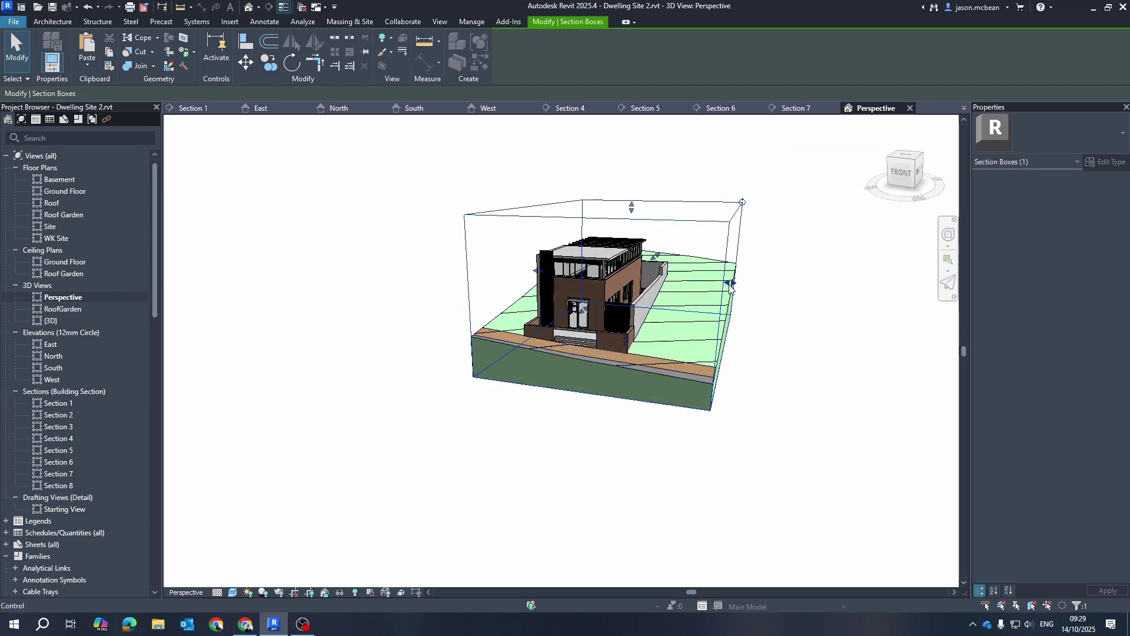
{"action": "left_click_drag", "start_coordinate": [730, 286], "coordinate": [679, 287]}
Inspect the front entrance terrace, steps and side boundary wall of the dwelling in the perspective view.
{"action": "scroll", "coordinate": [496, 334], "scroll_direction": "up", "scroll_amount": 2}
{"action": "middle_click_drag", "start_coordinate": [495, 333], "coordinate": [695, 379], "text": "shift"}
{"action": "scroll", "coordinate": [618, 302], "scroll_direction": "up", "scroll_amount": 2}
{"action": "scroll", "coordinate": [496, 268], "scroll_direction": "up", "scroll_amount": 4}
{"action": "middle_click_drag", "start_coordinate": [521, 428], "coordinate": [553, 434], "text": "shift"}
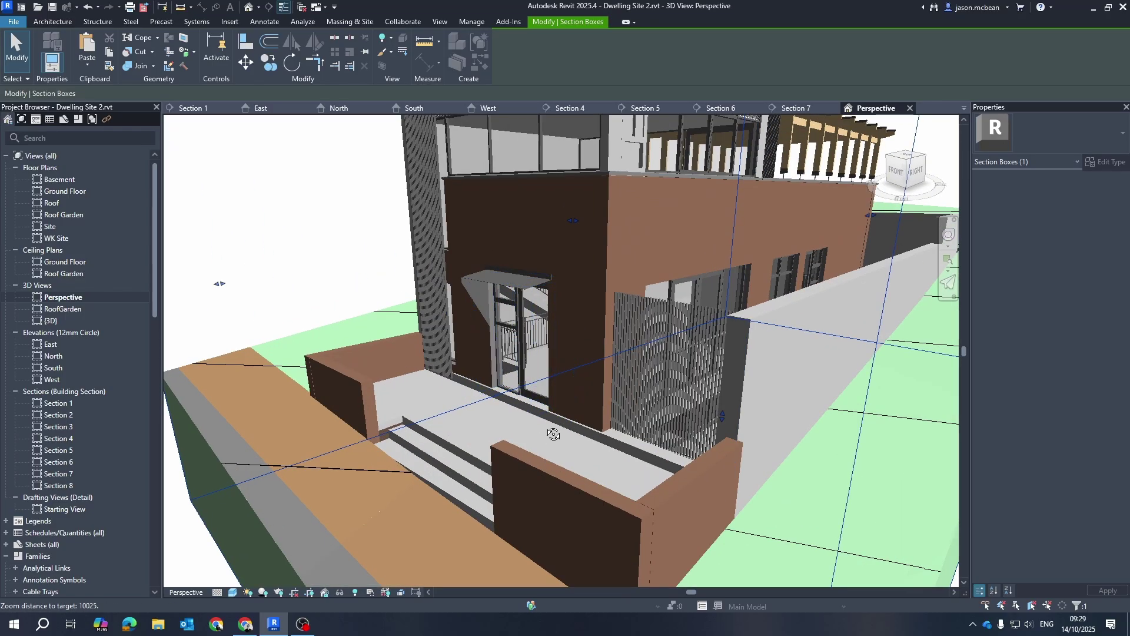
{"action": "scroll", "coordinate": [554, 434], "scroll_direction": "down", "scroll_amount": 3}
{"action": "scroll", "coordinate": [634, 354], "scroll_direction": "down", "scroll_amount": 2}
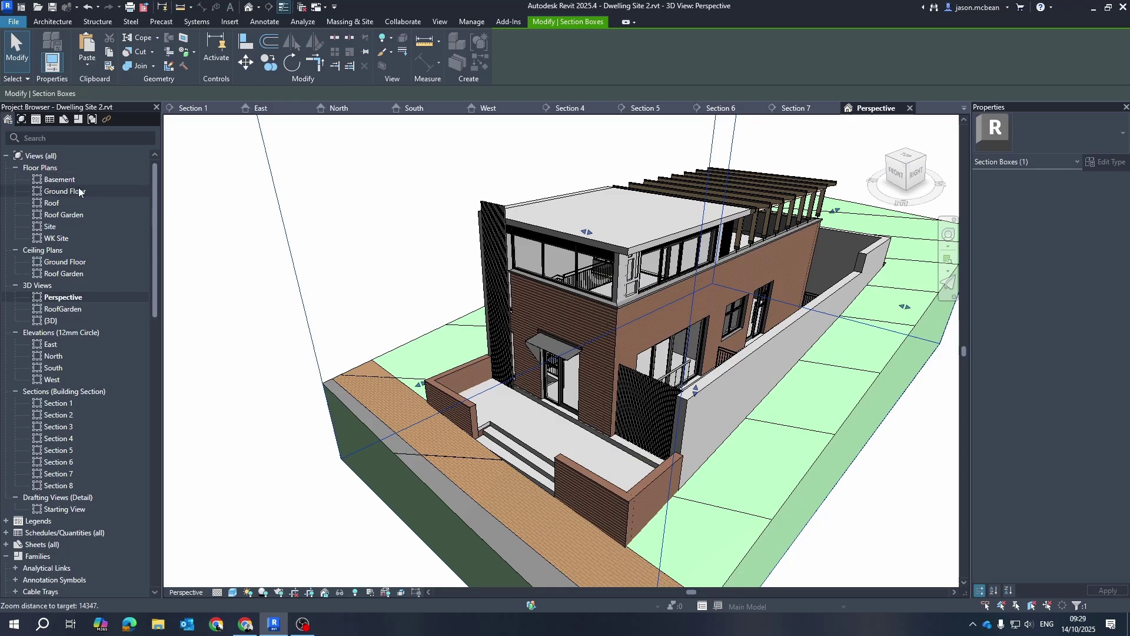
Open the Basement floor plan, clear the section box selection and review the plan layout.
{"action": "double_click", "coordinate": [66, 179]}
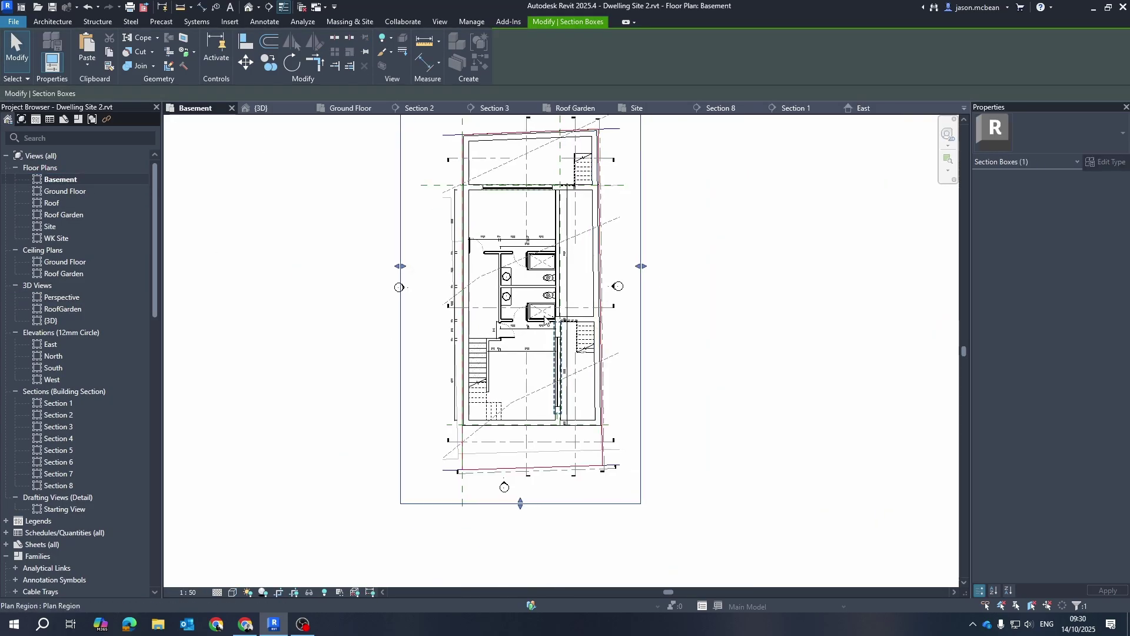
{"action": "scroll", "coordinate": [478, 252], "scroll_direction": "up", "scroll_amount": 3}
{"action": "scroll", "coordinate": [614, 333], "scroll_direction": "down", "scroll_amount": 2}
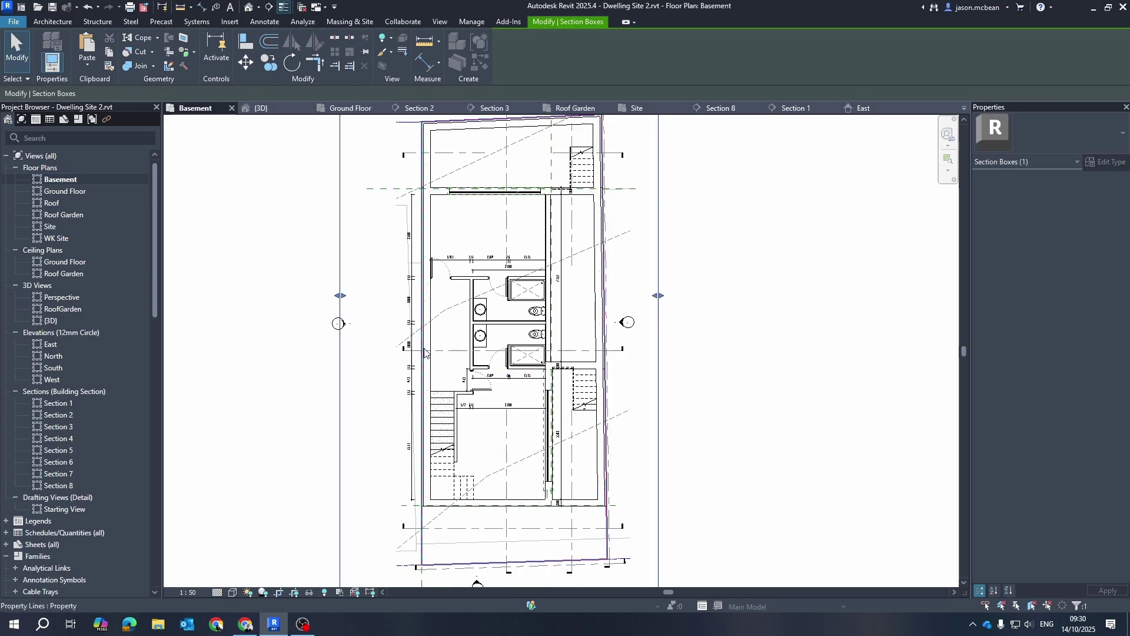
{"action": "left_click", "coordinate": [618, 345]}
{"action": "key", "text": "Escape"}
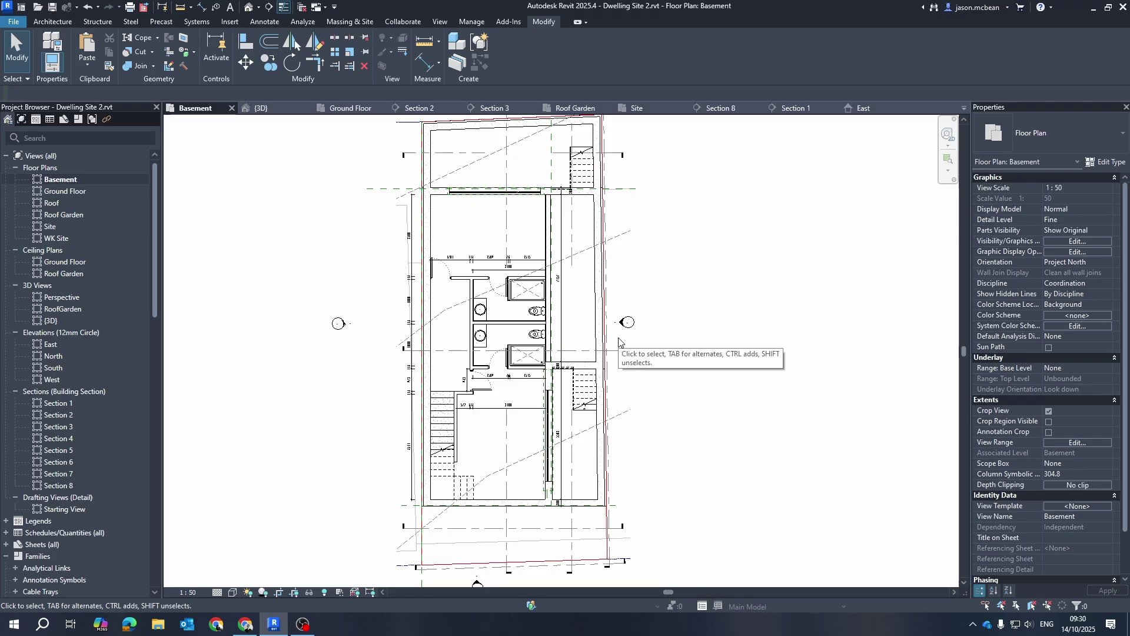
{"action": "scroll", "coordinate": [619, 342], "scroll_direction": "down", "scroll_amount": 2}
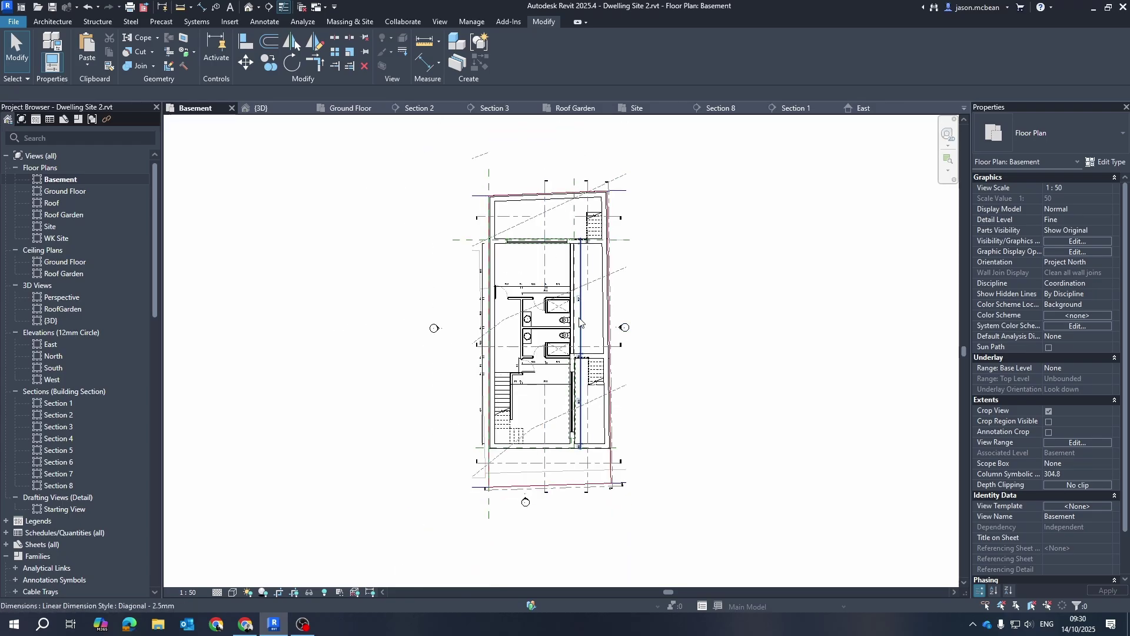
{"action": "scroll", "coordinate": [591, 320], "scroll_direction": "up", "scroll_amount": 1}
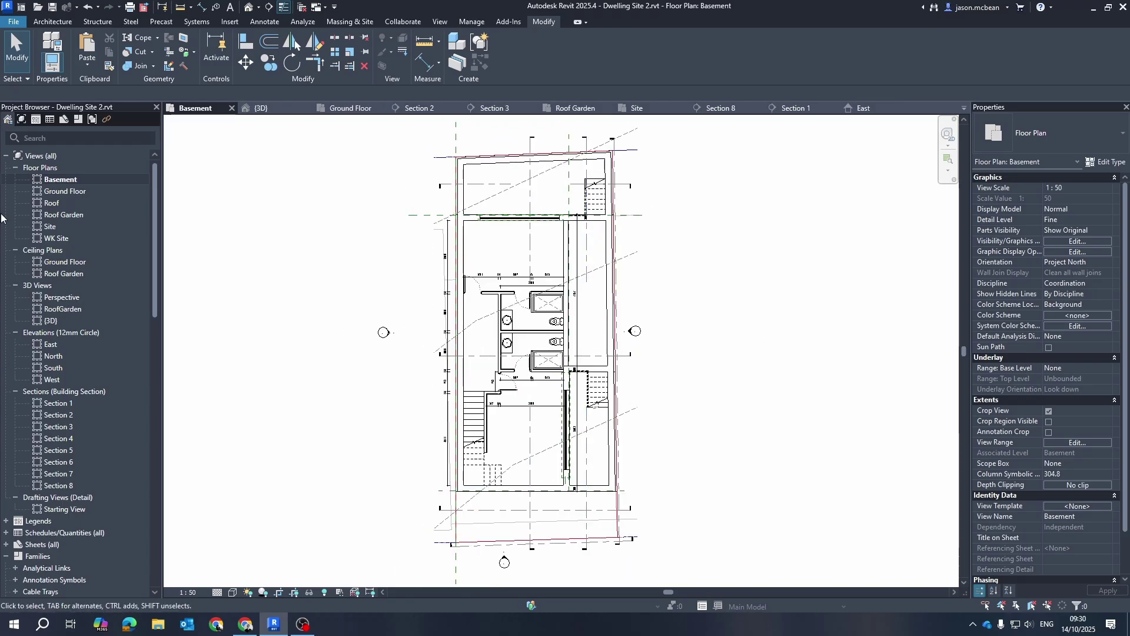
Open the Ground Floor plan and examine the side wall construction beside the exterior stair.
{"action": "double_click", "coordinate": [65, 191]}
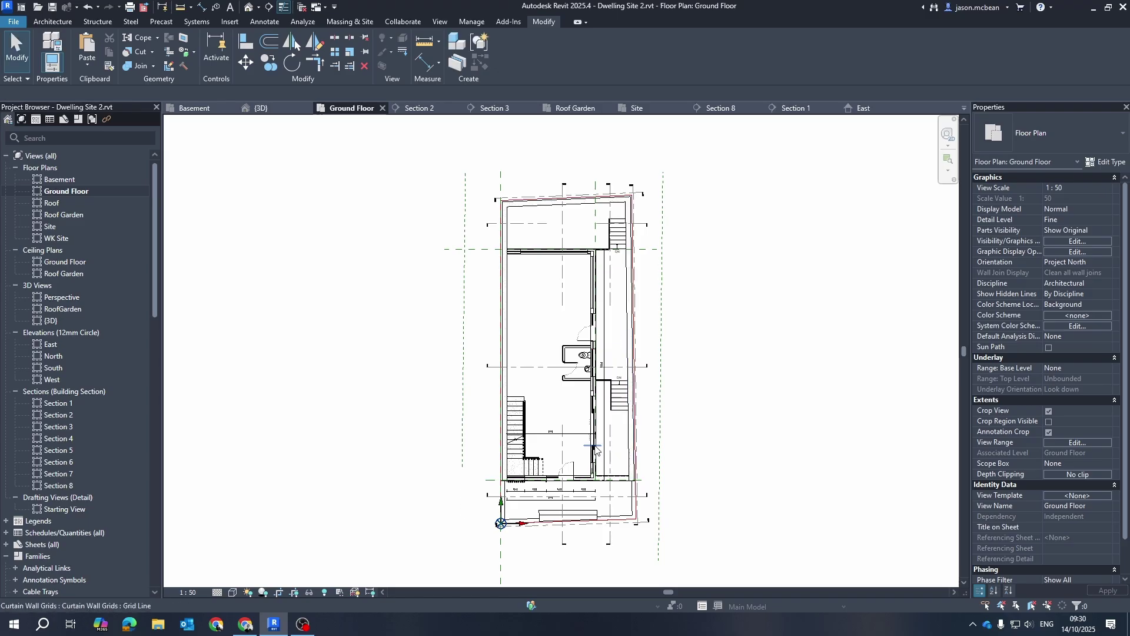
{"action": "scroll", "coordinate": [644, 314], "scroll_direction": "up", "scroll_amount": 3}
{"action": "scroll", "coordinate": [586, 395], "scroll_direction": "up", "scroll_amount": 3}
{"action": "scroll", "coordinate": [570, 320], "scroll_direction": "down", "scroll_amount": 3}
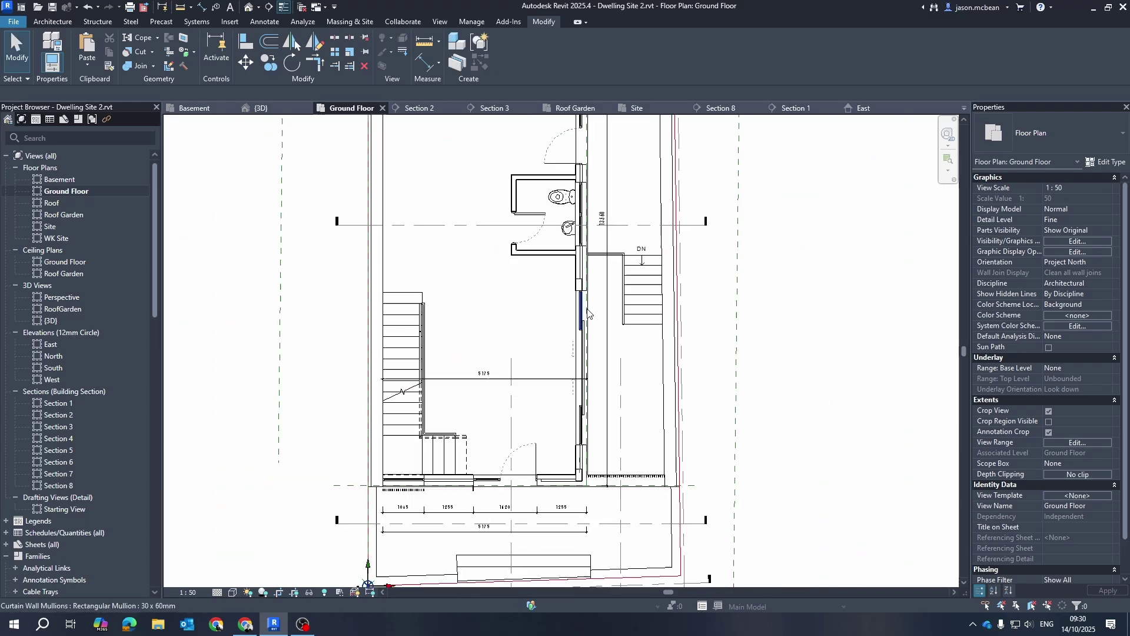
{"action": "middle_click_drag", "start_coordinate": [609, 278], "coordinate": [559, 256]}
{"action": "scroll", "coordinate": [552, 353], "scroll_direction": "up", "scroll_amount": 3}
{"action": "scroll", "coordinate": [551, 354], "scroll_direction": "up", "scroll_amount": 2}
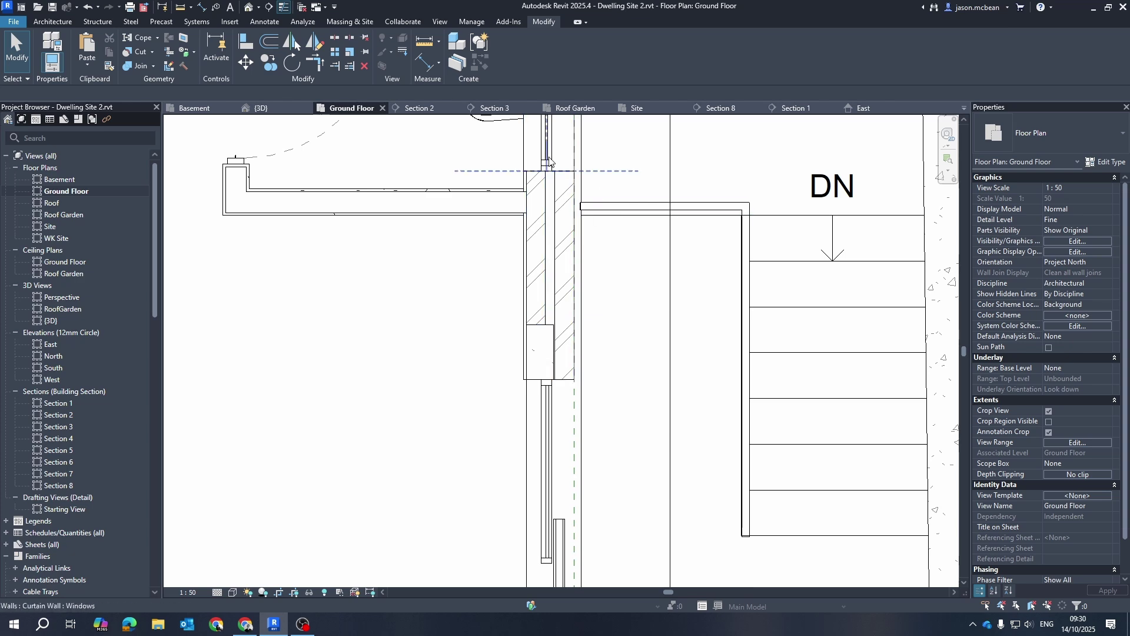
Inspect the front entrance wall and the edited cut profile at the door jamb in the Ground Floor plan.
{"action": "middle_click_drag", "start_coordinate": [535, 205], "coordinate": [525, 359]}
{"action": "scroll", "coordinate": [580, 289], "scroll_direction": "down", "scroll_amount": 2}
{"action": "middle_click_drag", "start_coordinate": [567, 471], "coordinate": [666, 194]}
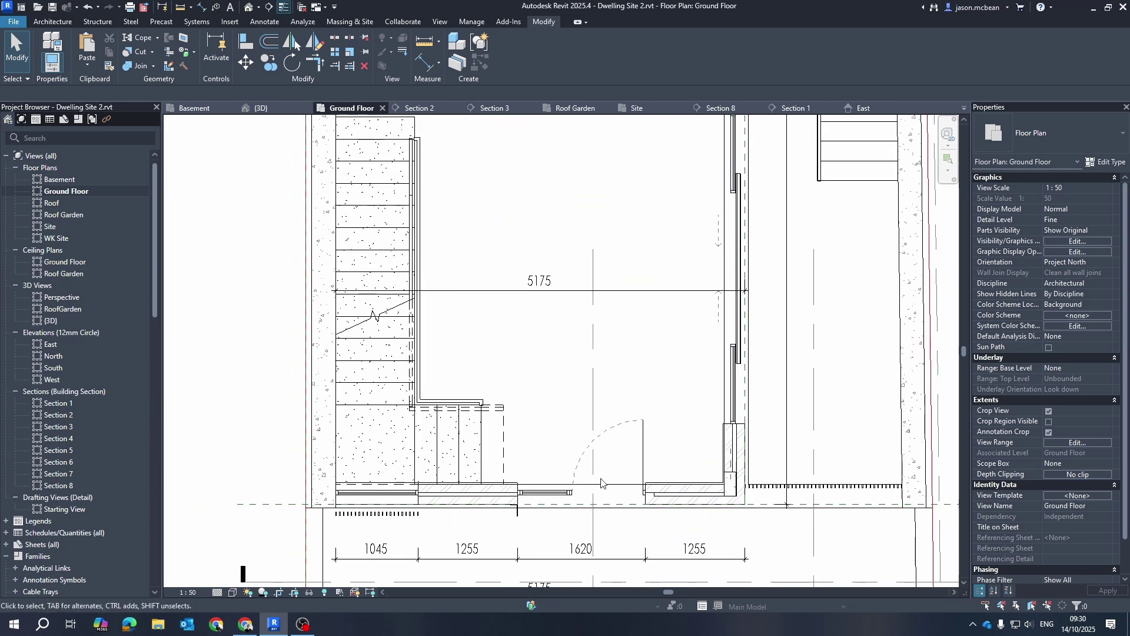
{"action": "scroll", "coordinate": [604, 511], "scroll_direction": "up", "scroll_amount": 1}
{"action": "scroll", "coordinate": [646, 500], "scroll_direction": "up", "scroll_amount": 1}
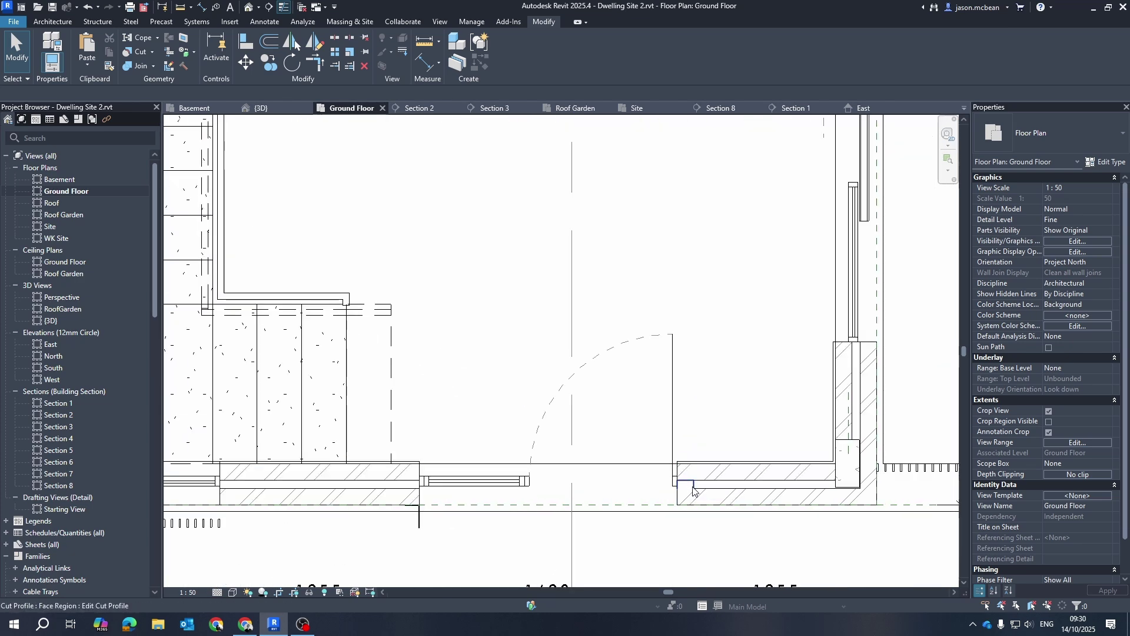
{"action": "left_click", "coordinate": [694, 490]}
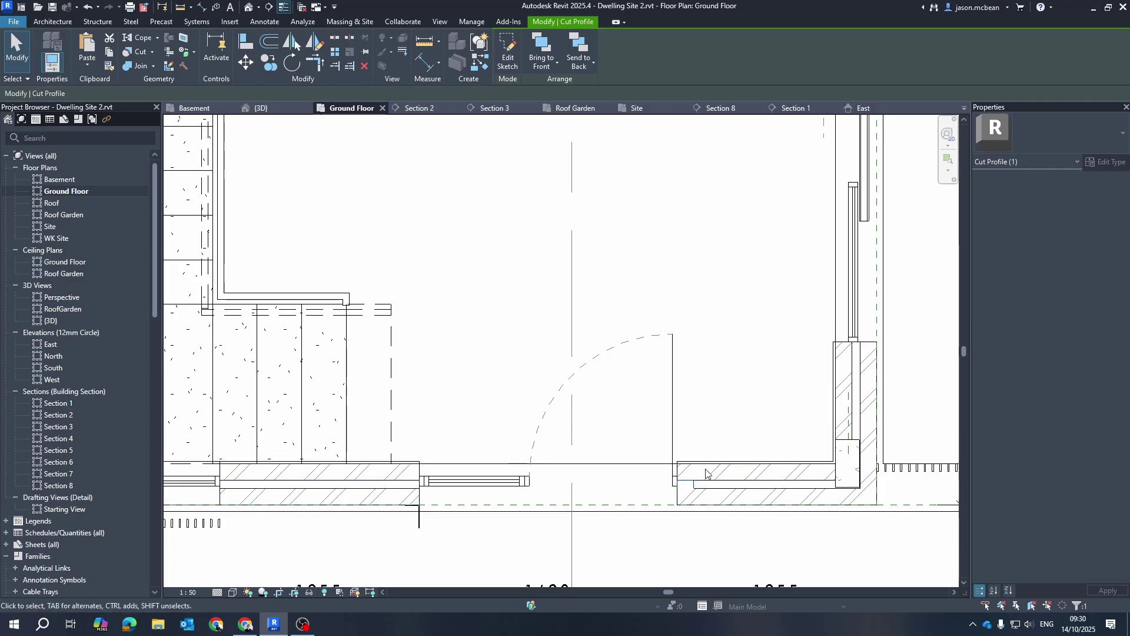
{"action": "key", "text": "Escape"}
{"action": "scroll", "coordinate": [589, 424], "scroll_direction": "down", "scroll_amount": 2}
{"action": "scroll", "coordinate": [518, 491], "scroll_direction": "up", "scroll_amount": 2}
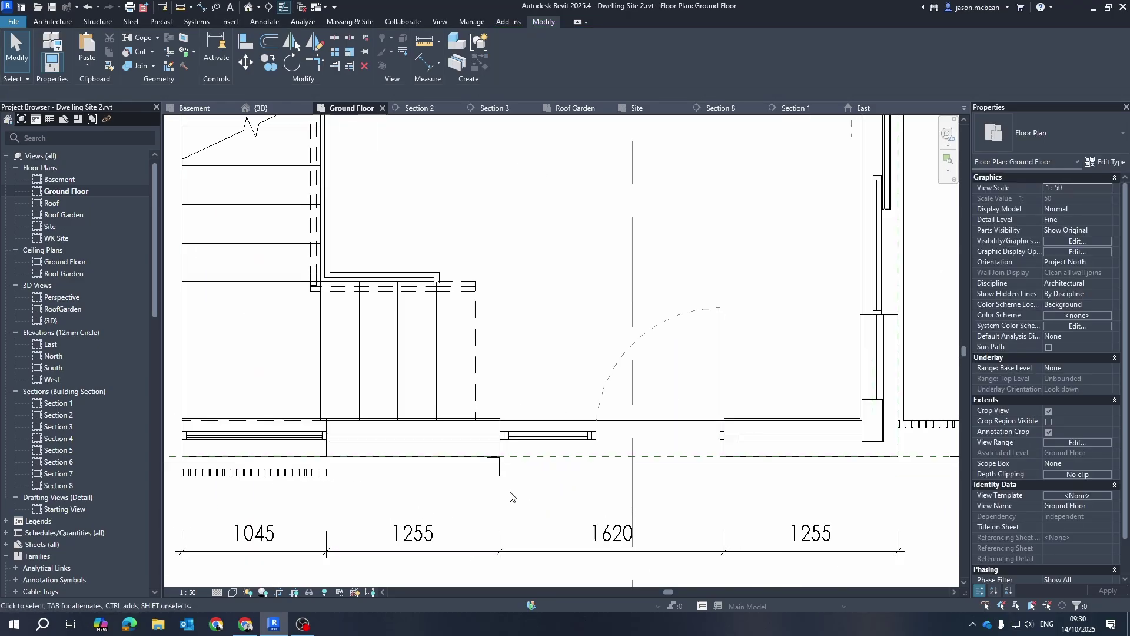
Review the Ground Floor plan from the front entrance and stair through to the rear terrace.
{"action": "scroll", "coordinate": [612, 471], "scroll_direction": "down", "scroll_amount": 2}
{"action": "middle_click_drag", "start_coordinate": [583, 256], "coordinate": [585, 368]}
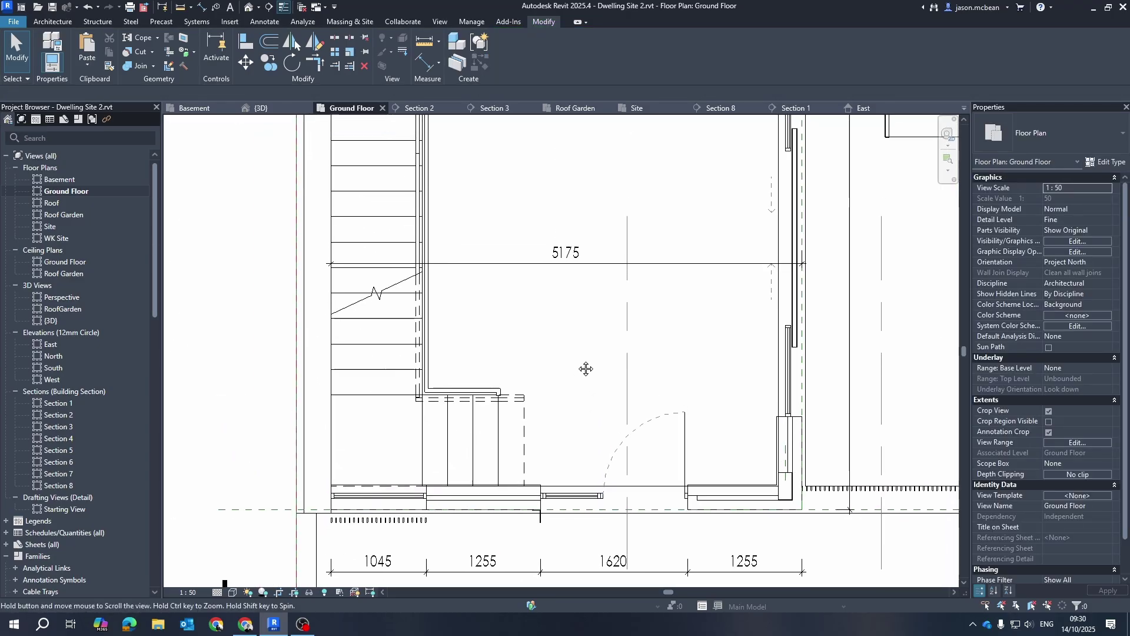
{"action": "scroll", "coordinate": [578, 366], "scroll_direction": "down", "scroll_amount": 1}
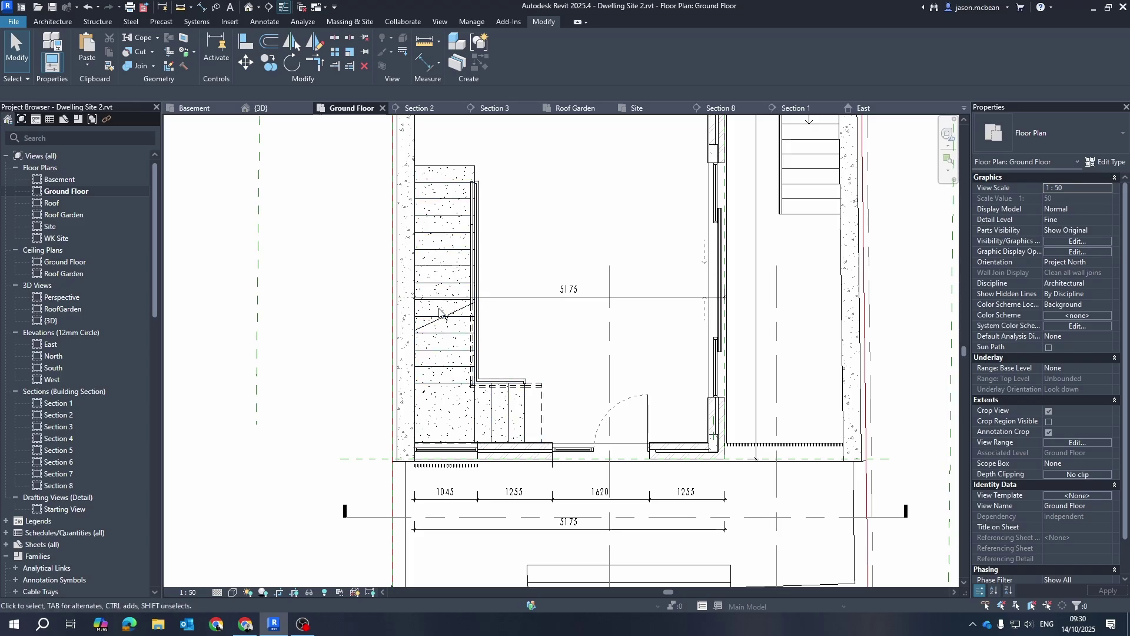
{"action": "middle_click_drag", "start_coordinate": [498, 247], "coordinate": [476, 321]}
{"action": "scroll", "coordinate": [532, 390], "scroll_direction": "down", "scroll_amount": 2}
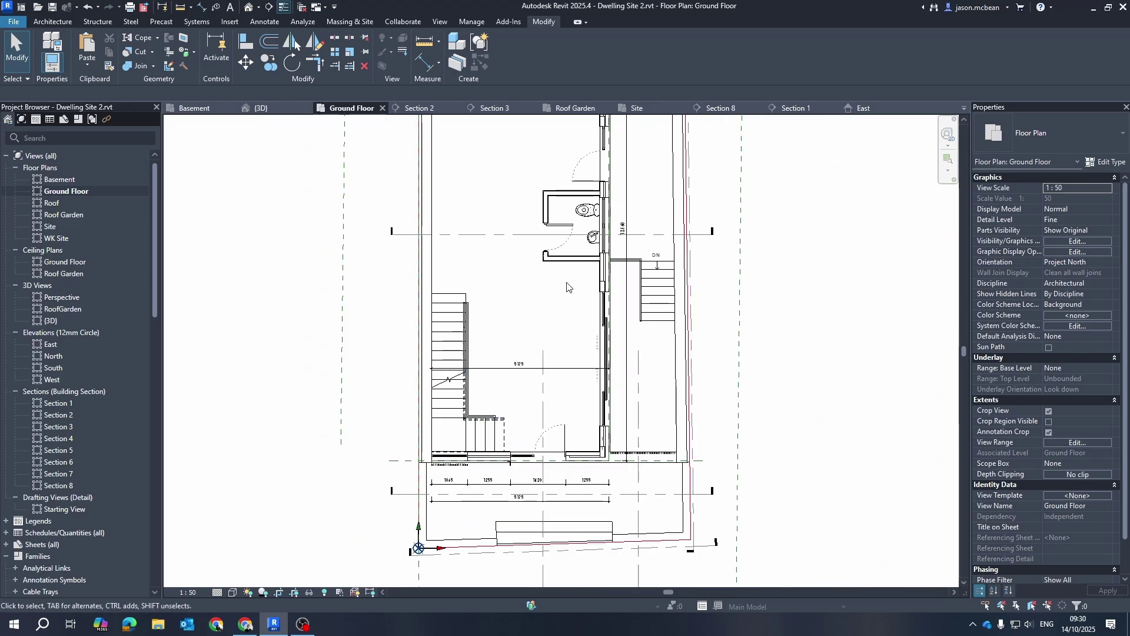
{"action": "middle_click_drag", "start_coordinate": [532, 391], "coordinate": [518, 524]}
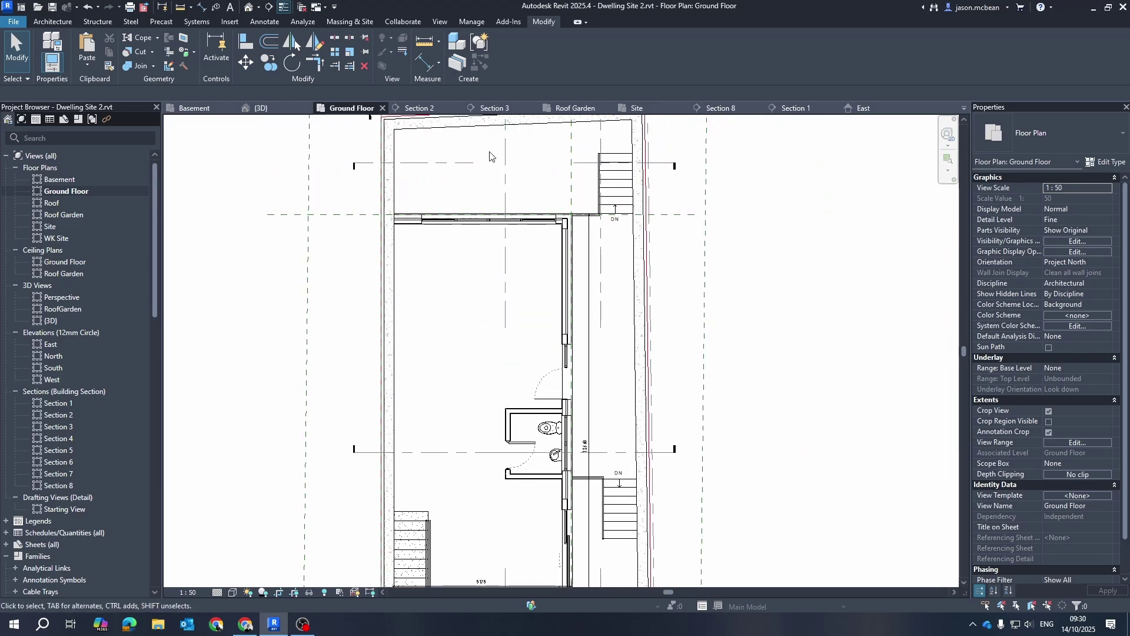
{"action": "scroll", "coordinate": [490, 156], "scroll_direction": "down", "scroll_amount": 1}
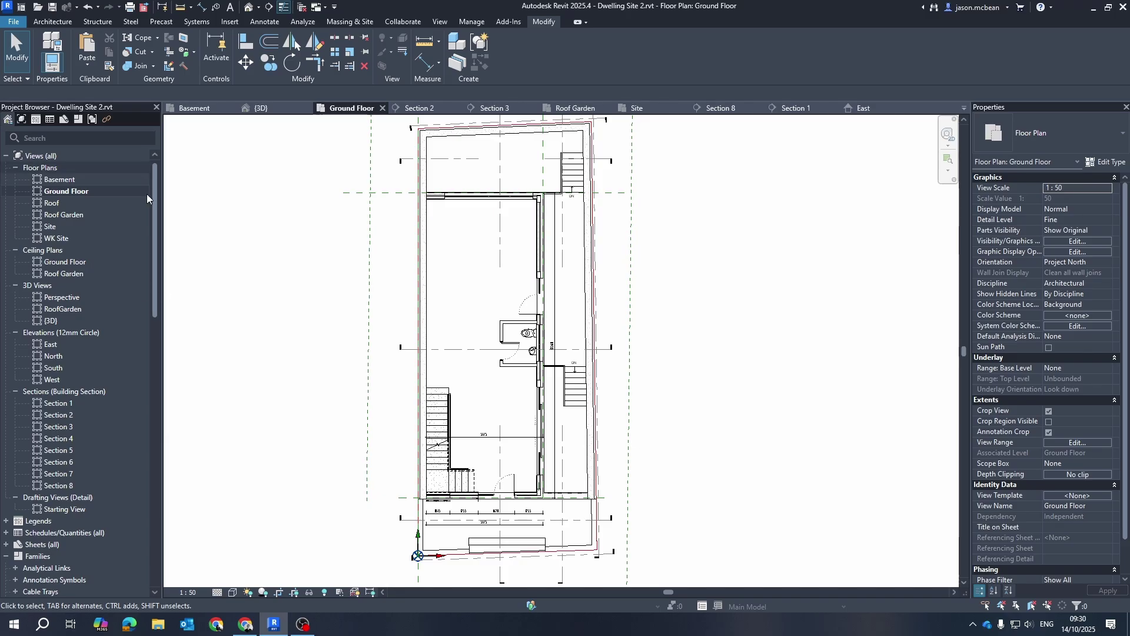
Open the Roof Garden floor plan and examine the stair enclosure, terrace and perimeter walls.
{"action": "double_click", "coordinate": [49, 213]}
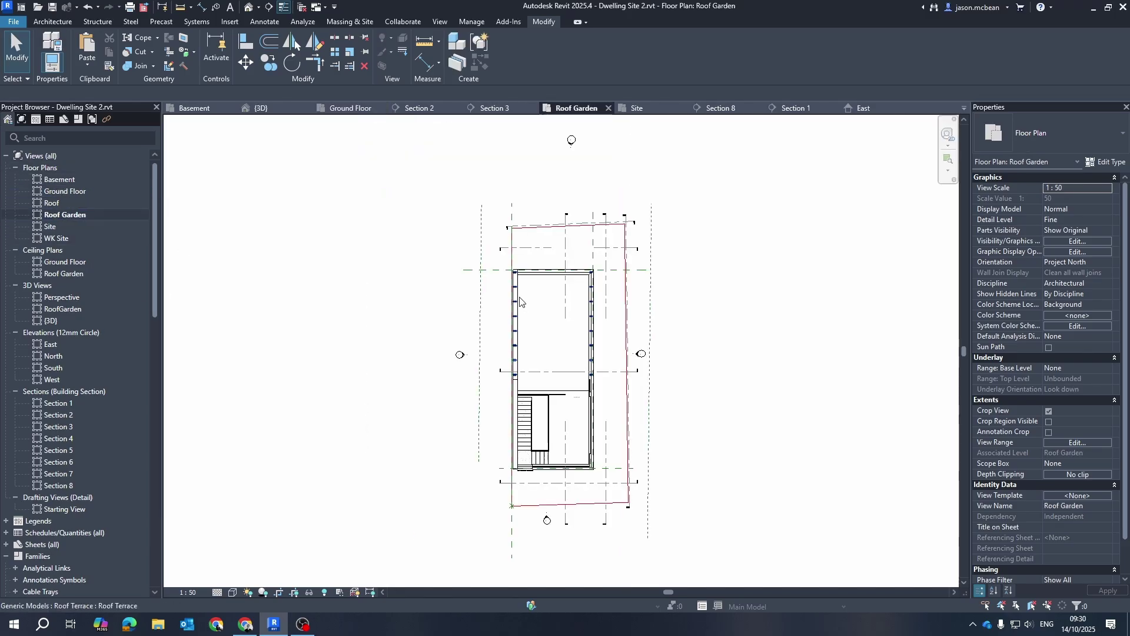
{"action": "scroll", "coordinate": [610, 411], "scroll_direction": "up", "scroll_amount": 4}
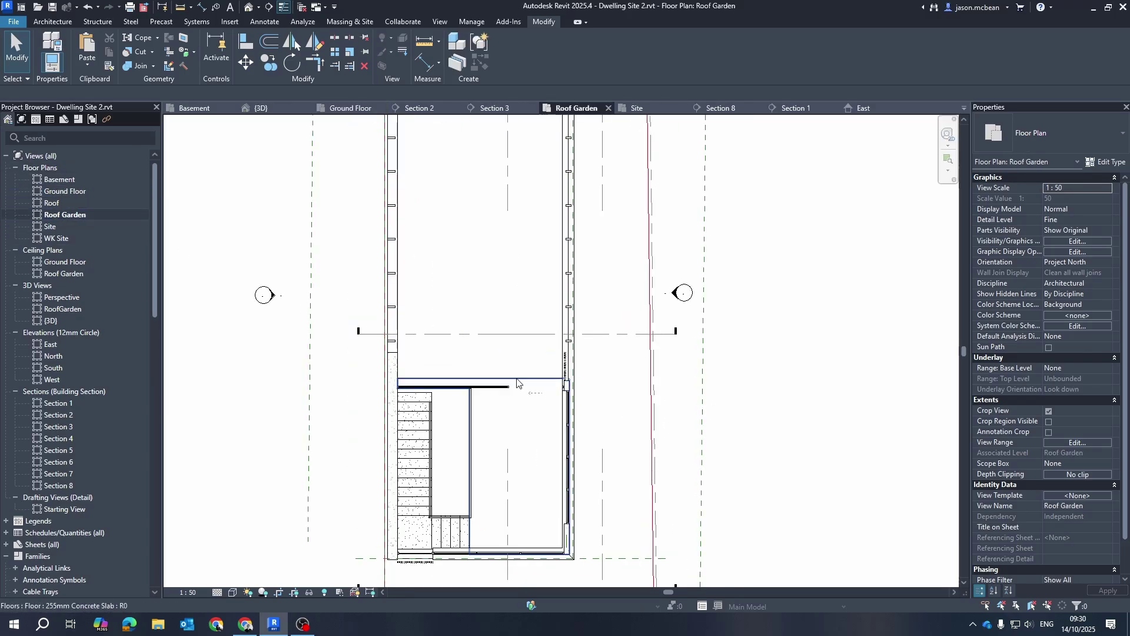
{"action": "scroll", "coordinate": [517, 383], "scroll_direction": "up", "scroll_amount": 1}
{"action": "scroll", "coordinate": [518, 373], "scroll_direction": "down", "scroll_amount": 3}
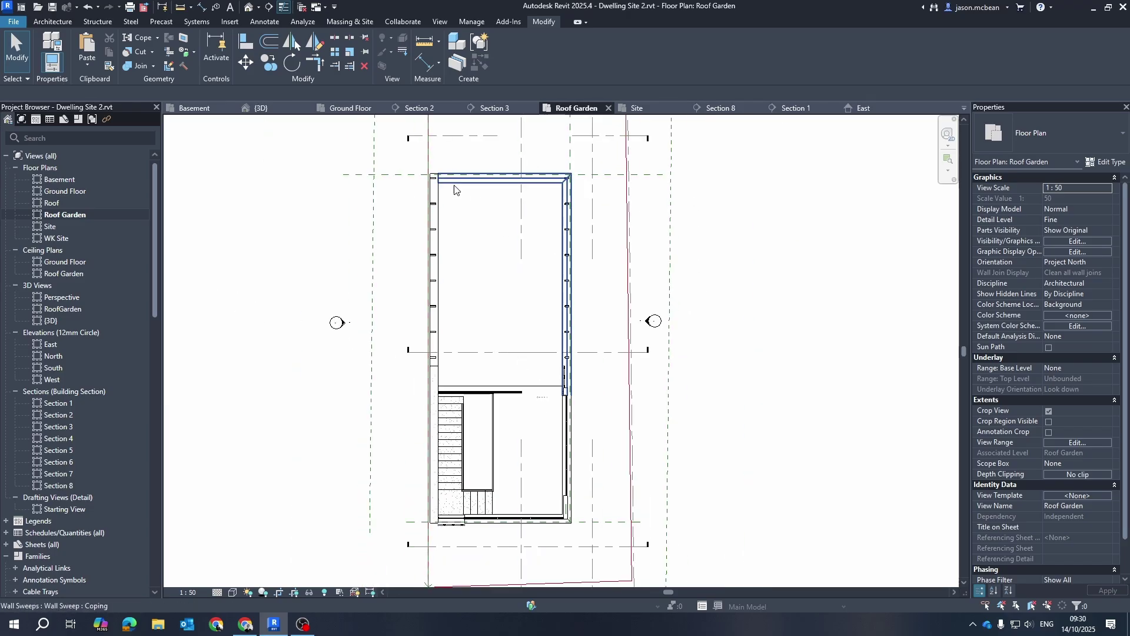
{"action": "scroll", "coordinate": [451, 190], "scroll_direction": "down", "scroll_amount": 2}
{"action": "middle_click_drag", "start_coordinate": [510, 222], "coordinate": [518, 258]}
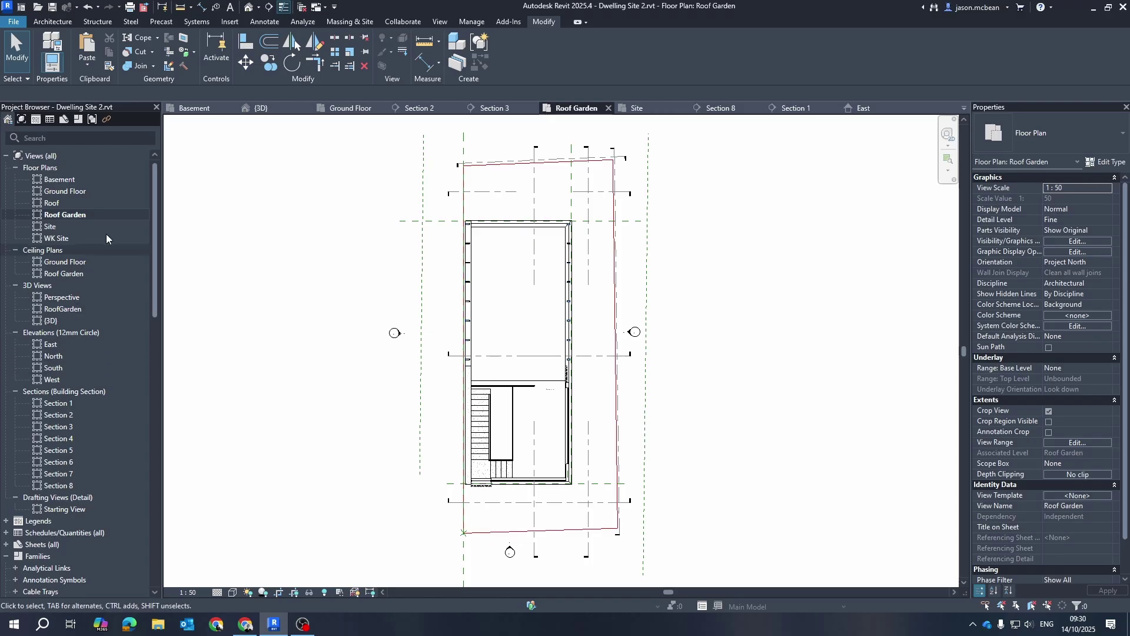
Review the East, North, South and West elevations of the dwelling in turn.
{"action": "double_click", "coordinate": [50, 349]}
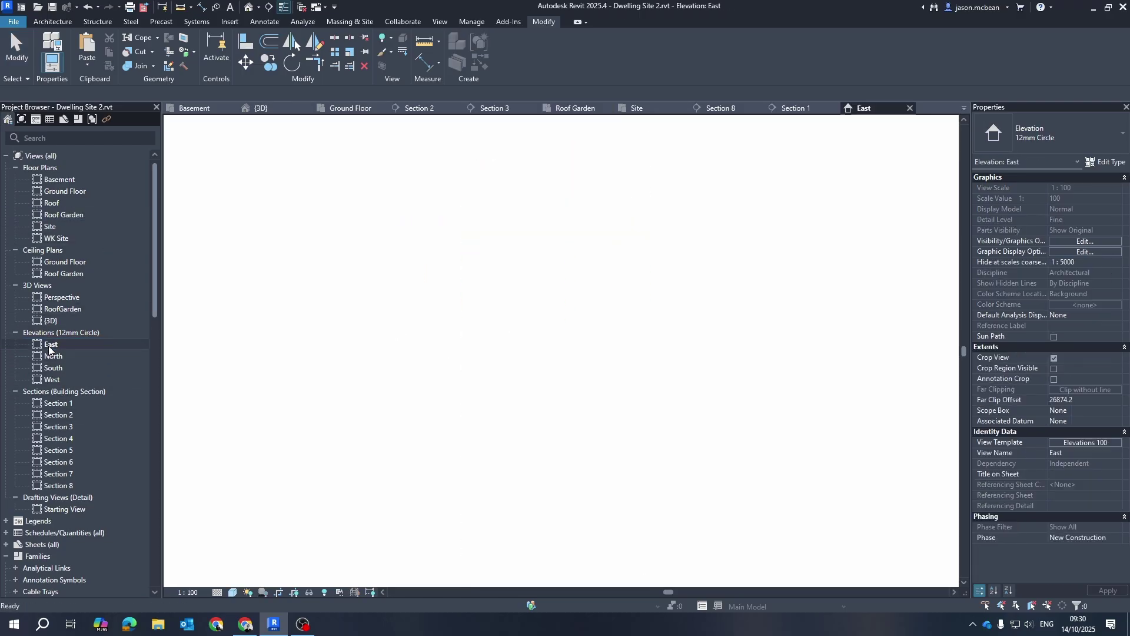
{"action": "scroll", "coordinate": [530, 305], "scroll_direction": "up", "scroll_amount": 3}
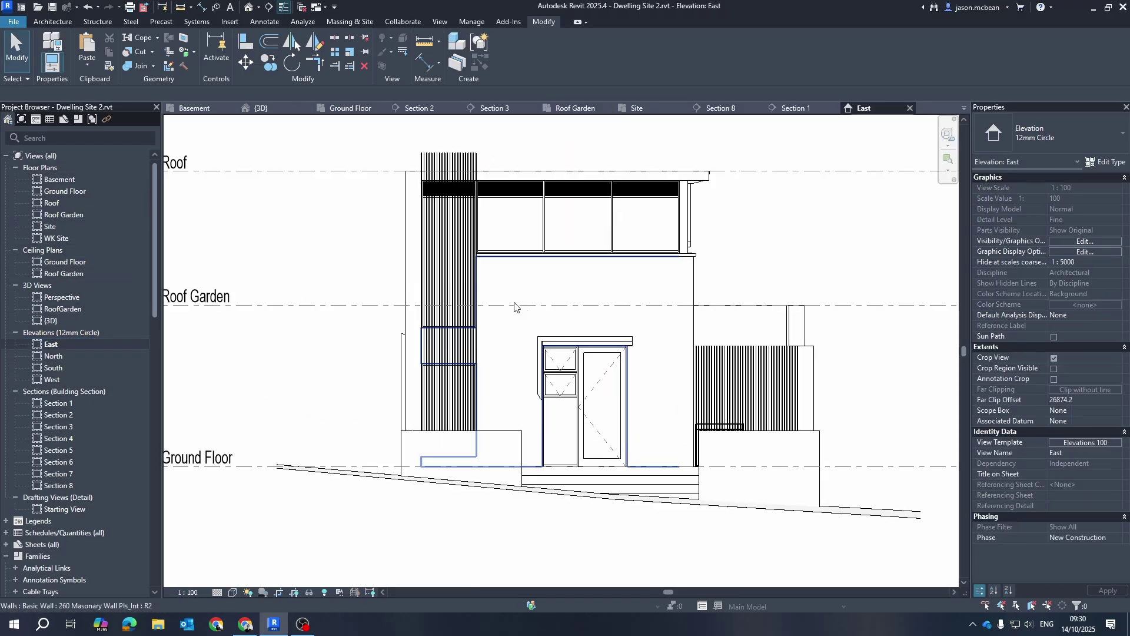
{"action": "scroll", "coordinate": [459, 306], "scroll_direction": "down", "scroll_amount": 1}
{"action": "double_click", "coordinate": [51, 355]}
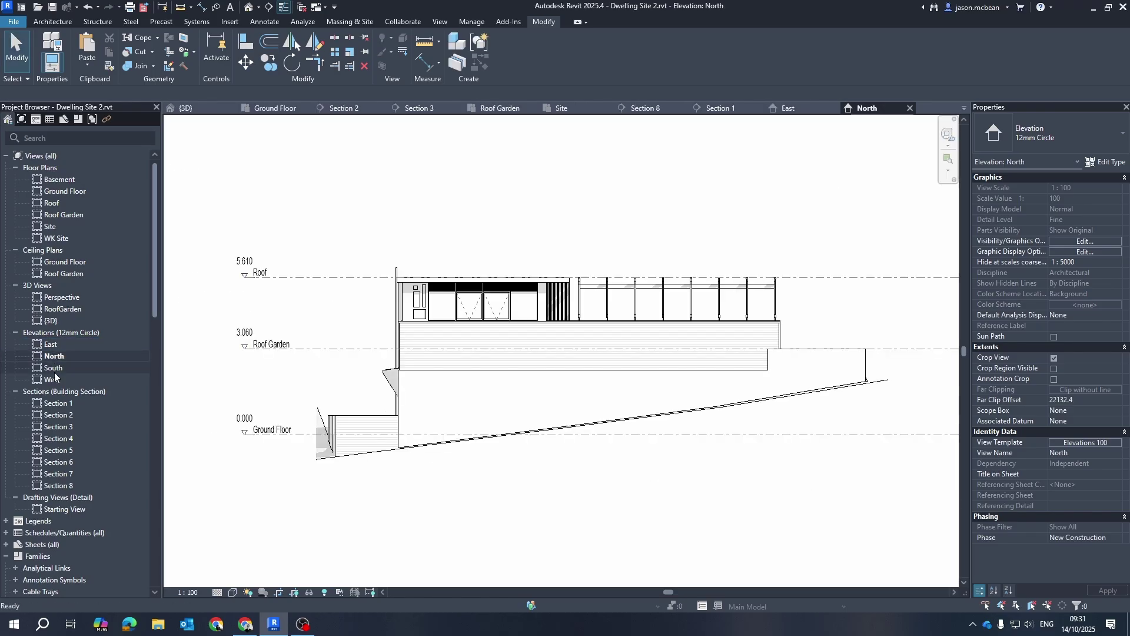
{"action": "double_click", "coordinate": [53, 368]}
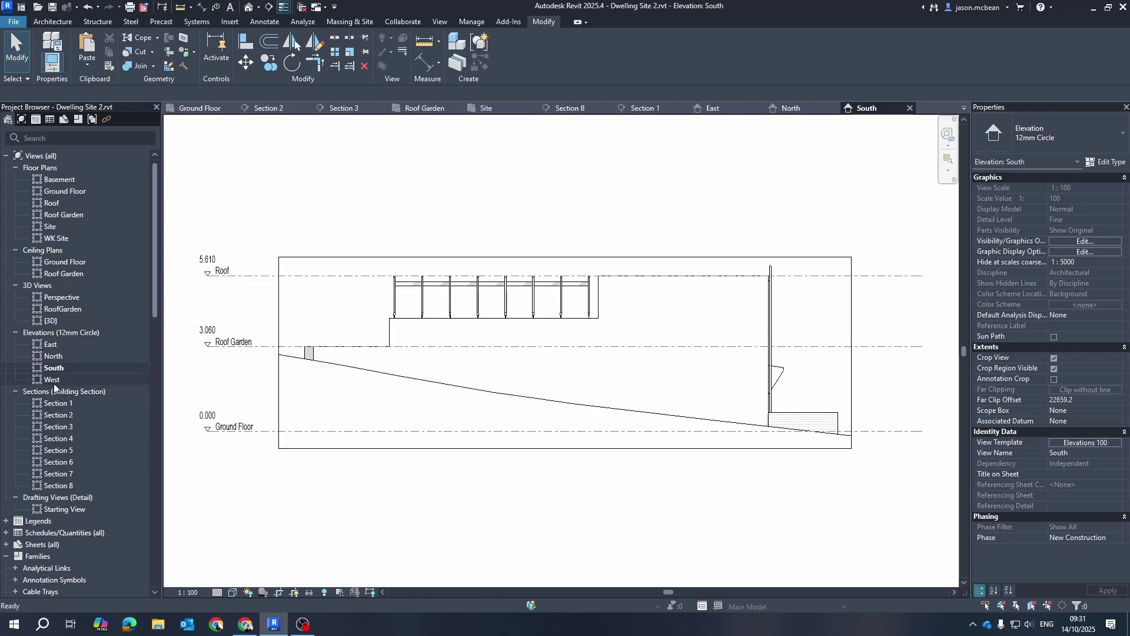
{"action": "double_click", "coordinate": [52, 380]}
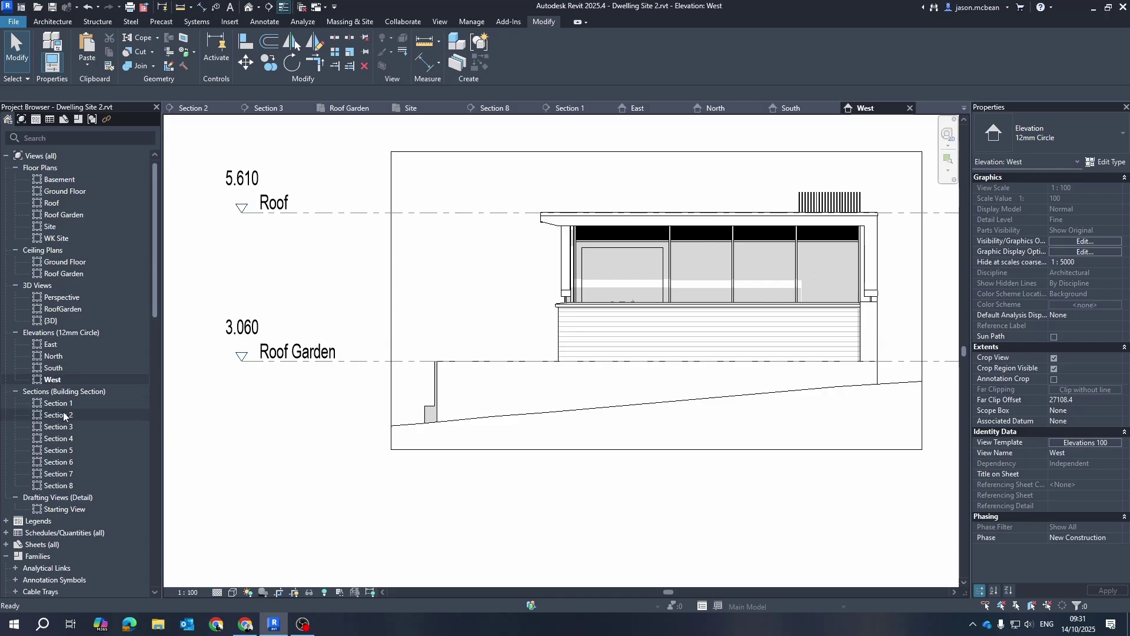
Open Section 1 and inspect the Brick Run Coursing detail item above the roof, then clear its selection.
{"action": "double_click", "coordinate": [55, 402]}
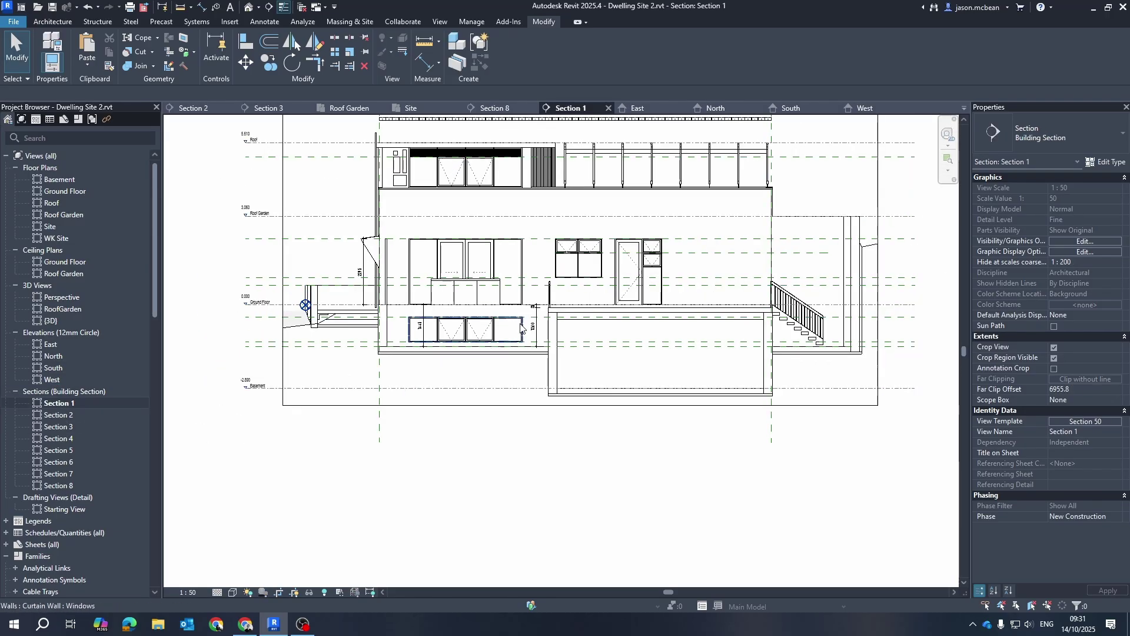
{"action": "scroll", "coordinate": [676, 159], "scroll_direction": "up", "scroll_amount": 5}
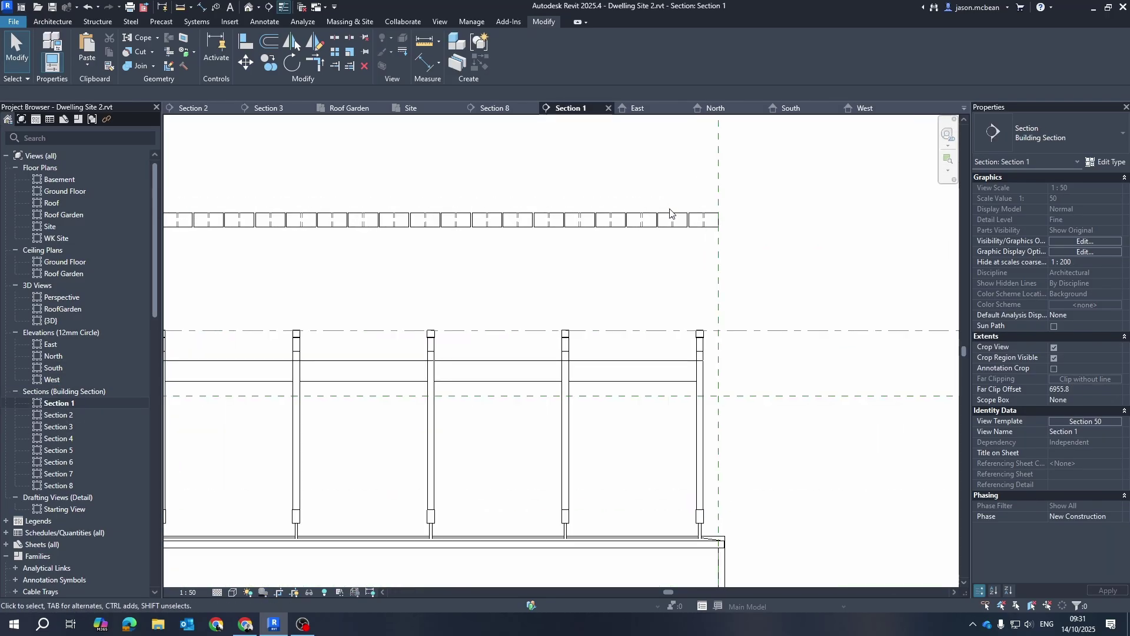
{"action": "left_click", "coordinate": [670, 214]}
{"action": "scroll", "coordinate": [670, 213], "scroll_direction": "down", "scroll_amount": 3}
{"action": "middle_click_drag", "start_coordinate": [374, 255], "coordinate": [935, 265]}
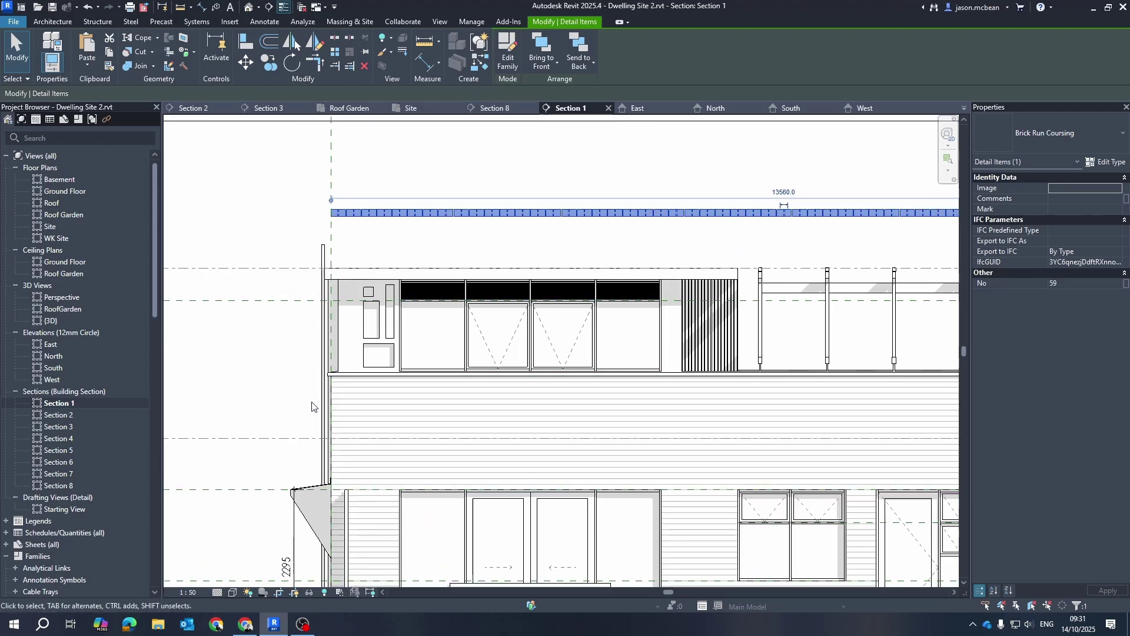
{"action": "scroll", "coordinate": [314, 400], "scroll_direction": "down", "scroll_amount": 3}
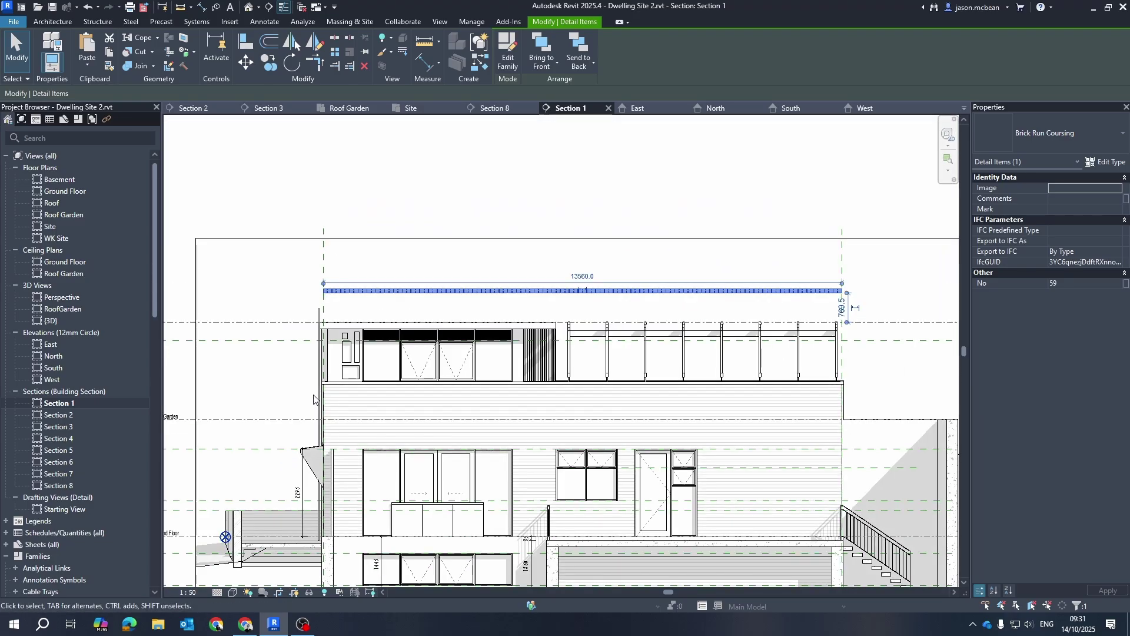
{"action": "scroll", "coordinate": [313, 395], "scroll_direction": "down", "scroll_amount": 3}
{"action": "left_click", "coordinate": [682, 535]}
Examine the basement walls, surface bed and exterior stair in Section 1, along with the overall section.
{"action": "scroll", "coordinate": [685, 529], "scroll_direction": "up", "scroll_amount": 4}
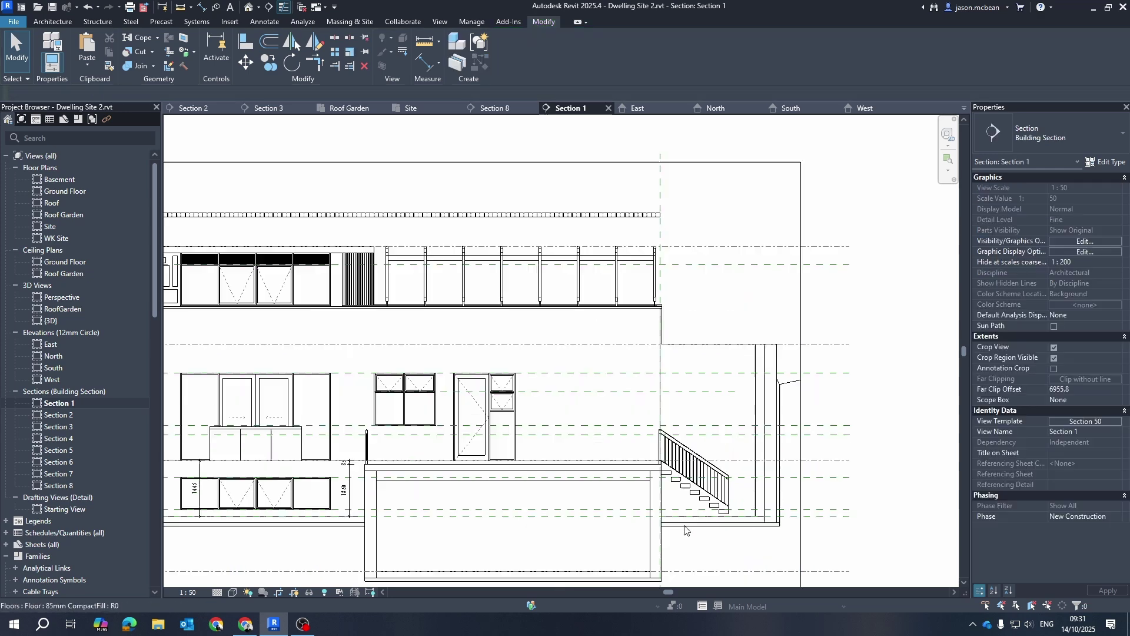
{"action": "scroll", "coordinate": [754, 498], "scroll_direction": "down", "scroll_amount": 3}
{"action": "scroll", "coordinate": [424, 434], "scroll_direction": "up", "scroll_amount": 4}
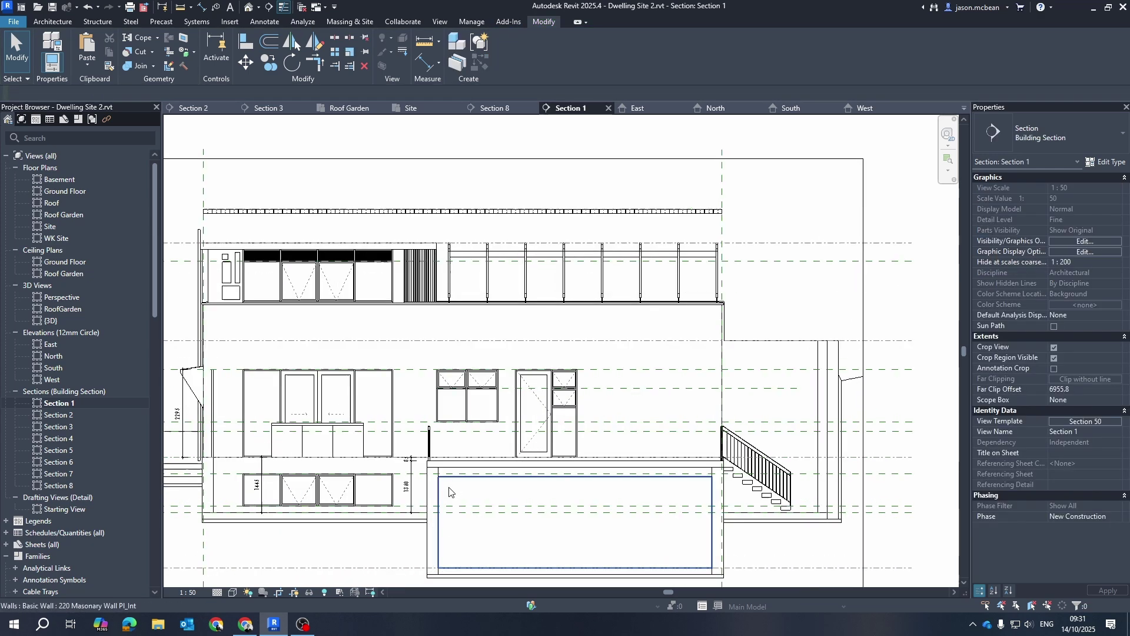
{"action": "scroll", "coordinate": [836, 488], "scroll_direction": "up", "scroll_amount": 5}
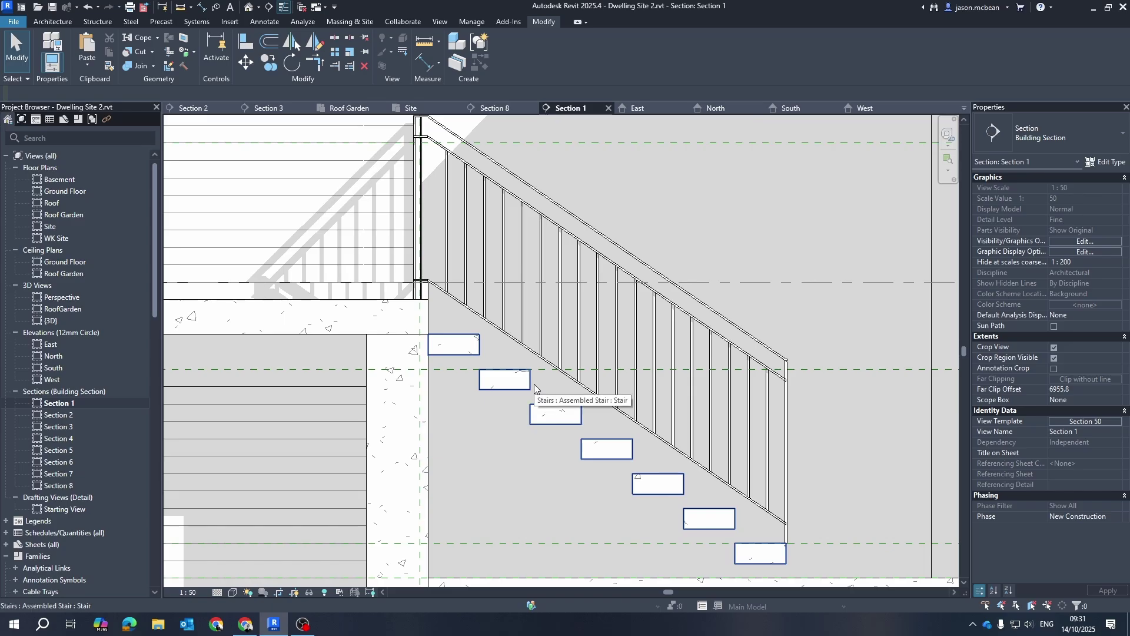
{"action": "scroll", "coordinate": [533, 330], "scroll_direction": "down", "scroll_amount": 5}
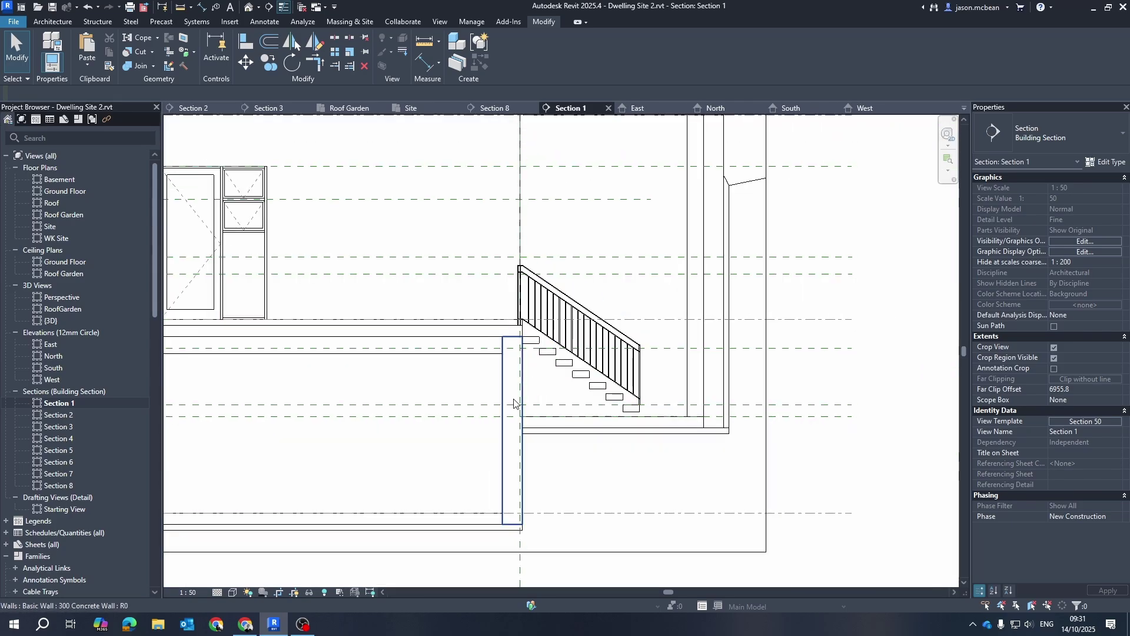
{"action": "middle_click_drag", "start_coordinate": [532, 326], "coordinate": [643, 348]}
{"action": "scroll", "coordinate": [644, 348], "scroll_direction": "down", "scroll_amount": 2}
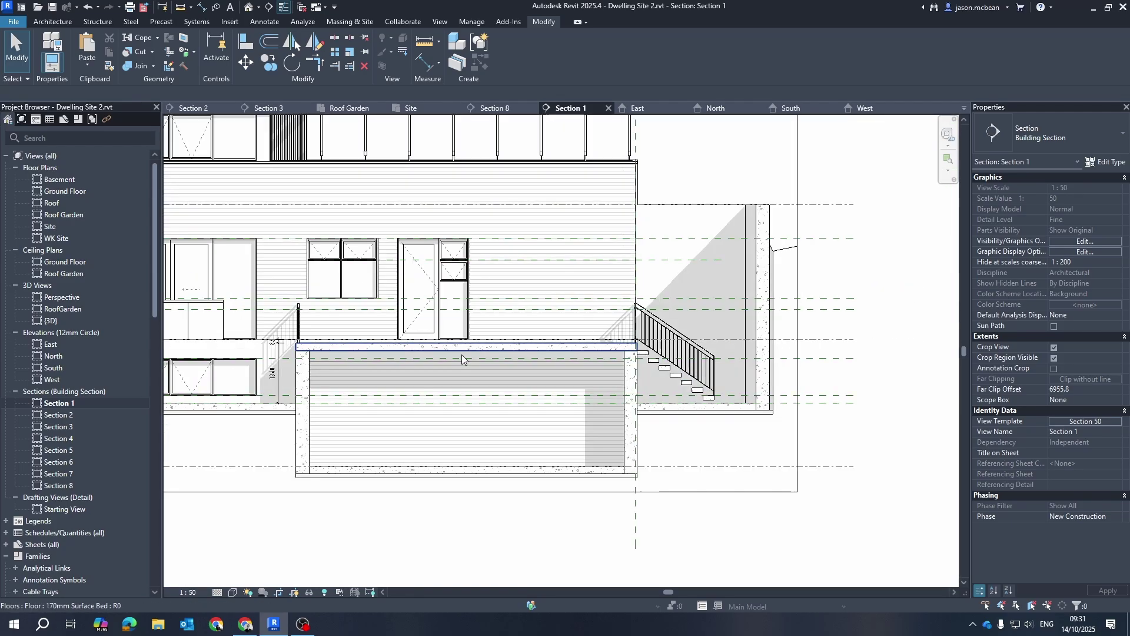
{"action": "middle_click_drag", "start_coordinate": [465, 355], "coordinate": [615, 380]}
{"action": "scroll", "coordinate": [848, 368], "scroll_direction": "down", "scroll_amount": 3}
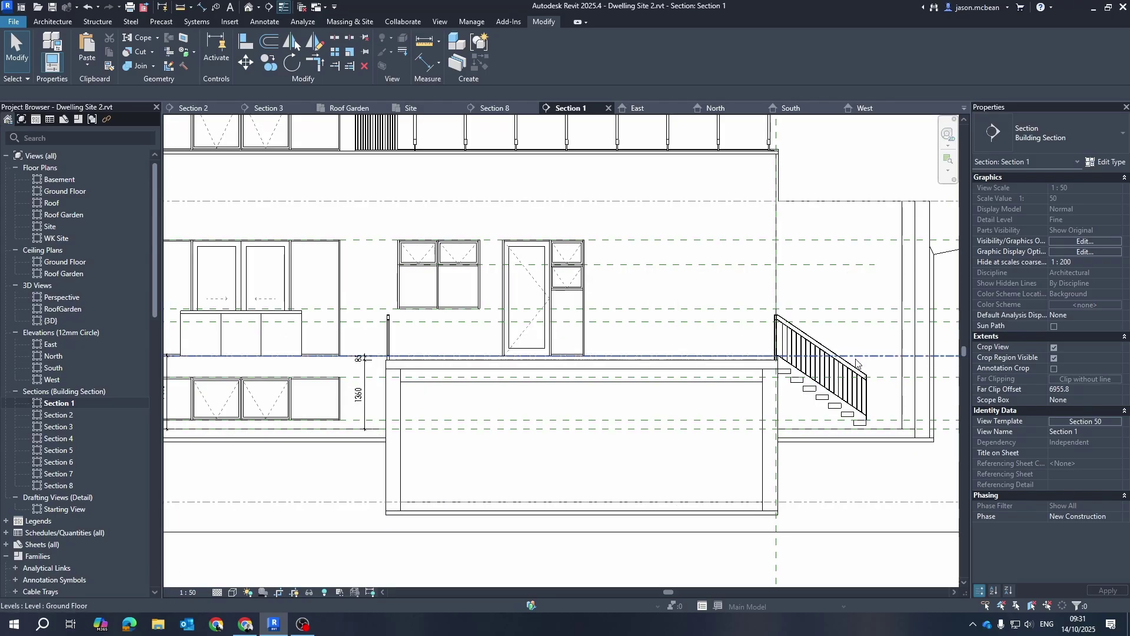
{"action": "middle_click_drag", "start_coordinate": [630, 207], "coordinate": [510, 279]}
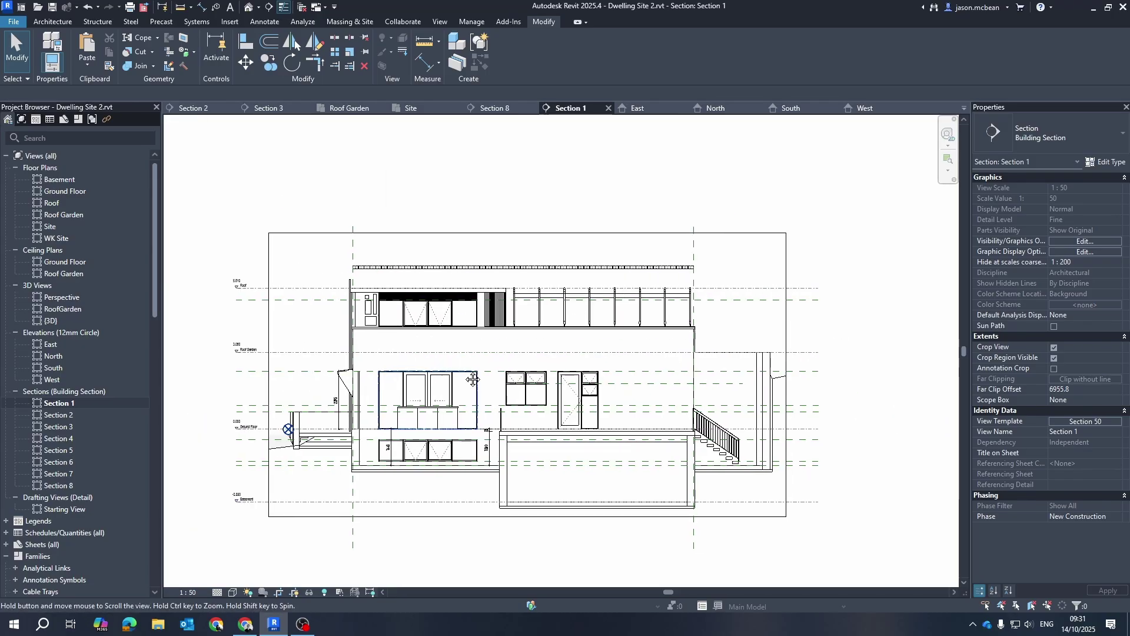
Open Section 3 and inspect the floor slabs and walls between the basement and roof garden.
{"action": "double_click", "coordinate": [57, 427]}
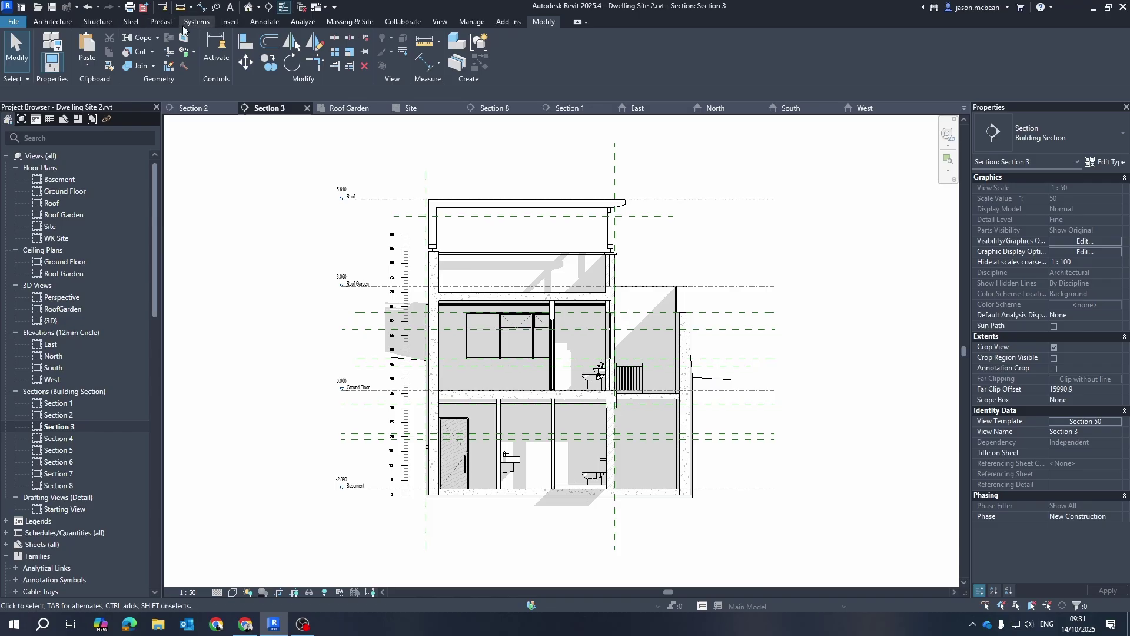
{"action": "left_click", "coordinate": [257, 23]}
{"action": "scroll", "coordinate": [583, 350], "scroll_direction": "up", "scroll_amount": 3}
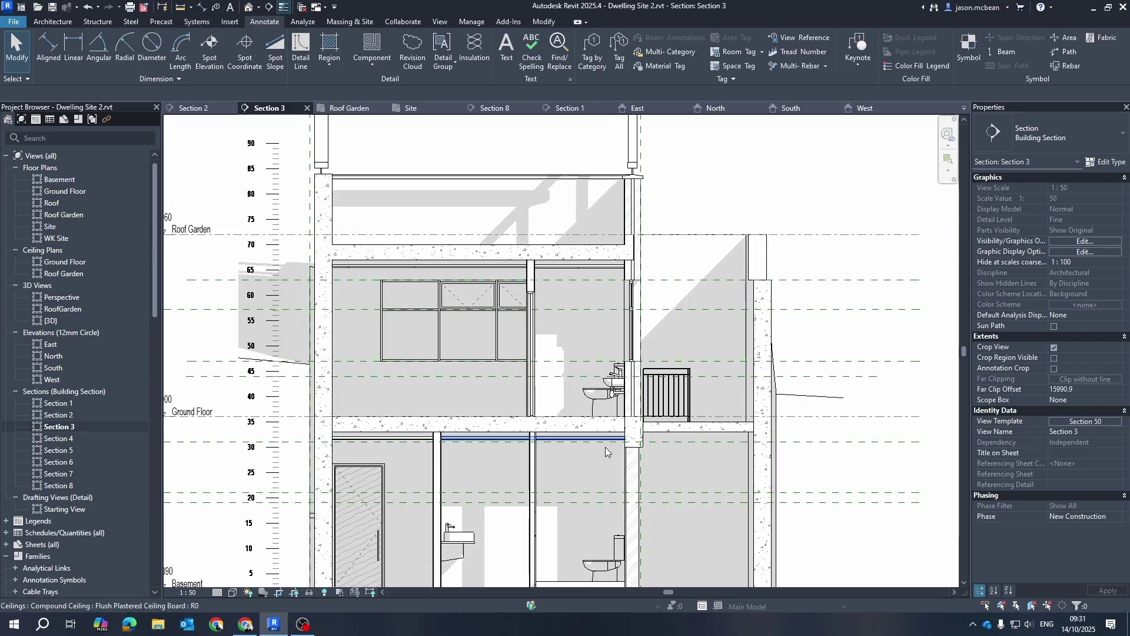
{"action": "left_click", "coordinate": [371, 48]}
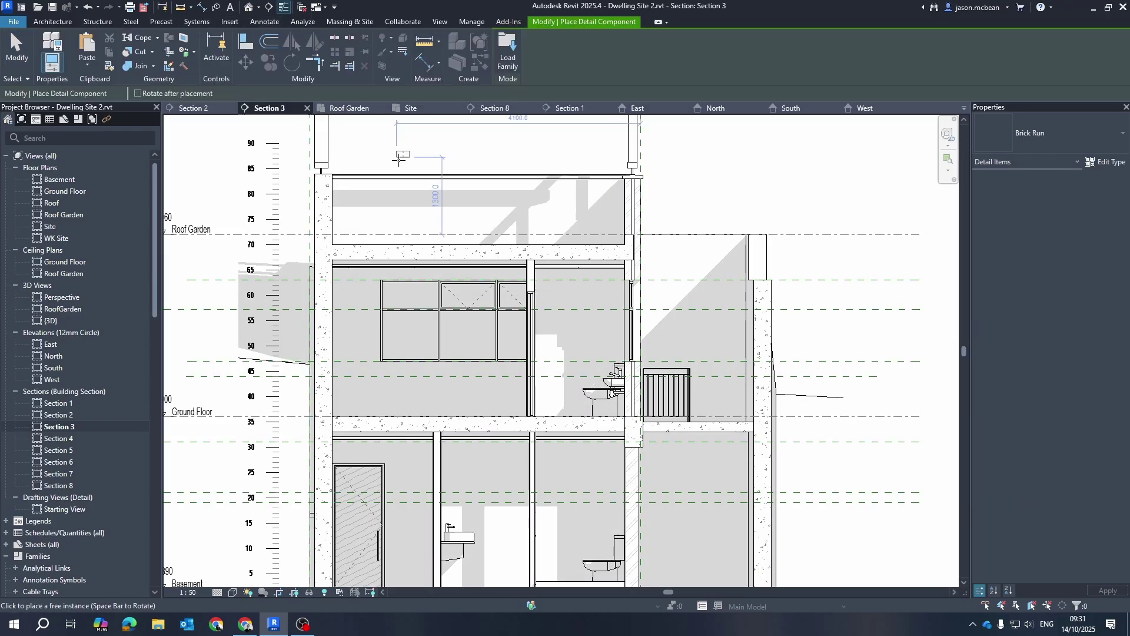
{"action": "scroll", "coordinate": [548, 209], "scroll_direction": "up", "scroll_amount": 3}
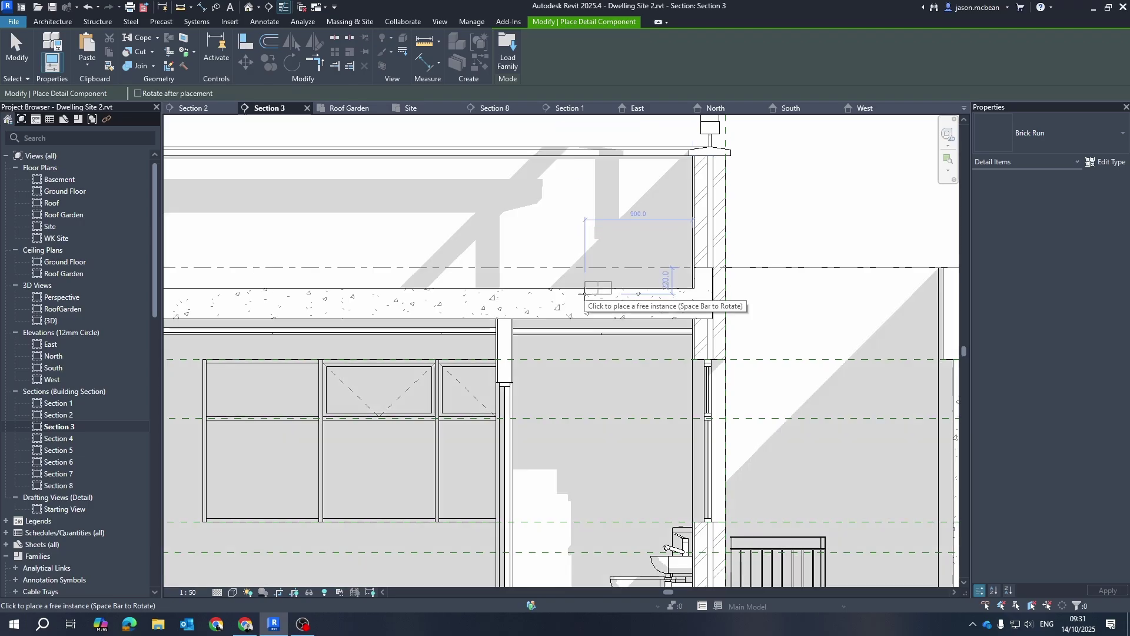
{"action": "key", "text": "Escape"}
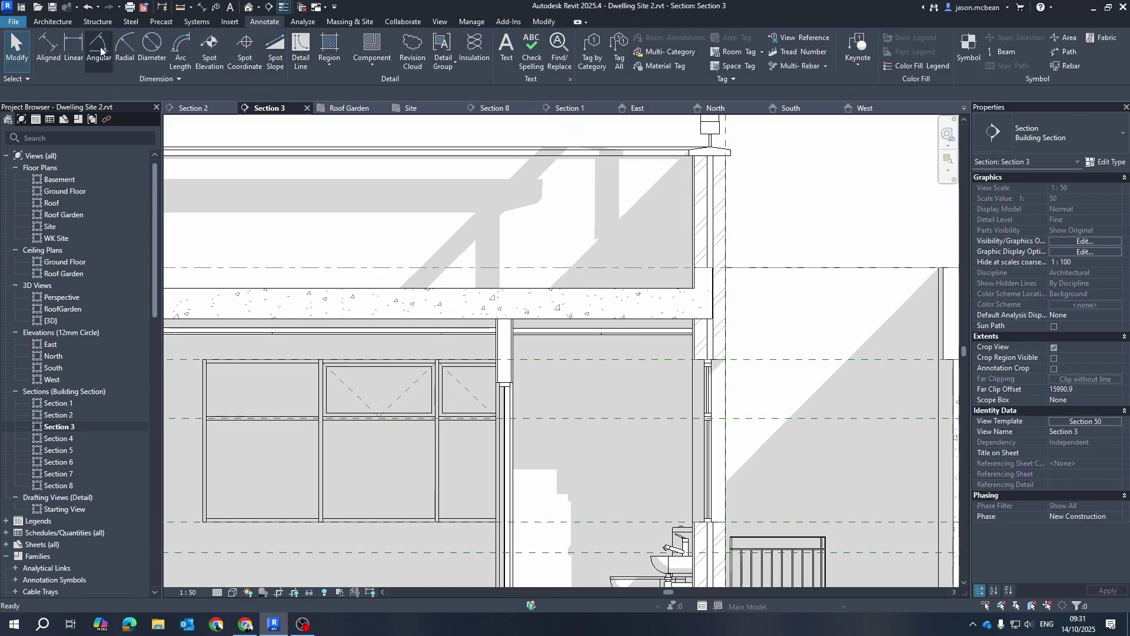
Review the full height of Section 3 against the numbered brick coursing scale beside the side wall.
{"action": "scroll", "coordinate": [596, 359], "scroll_direction": "down", "scroll_amount": 4}
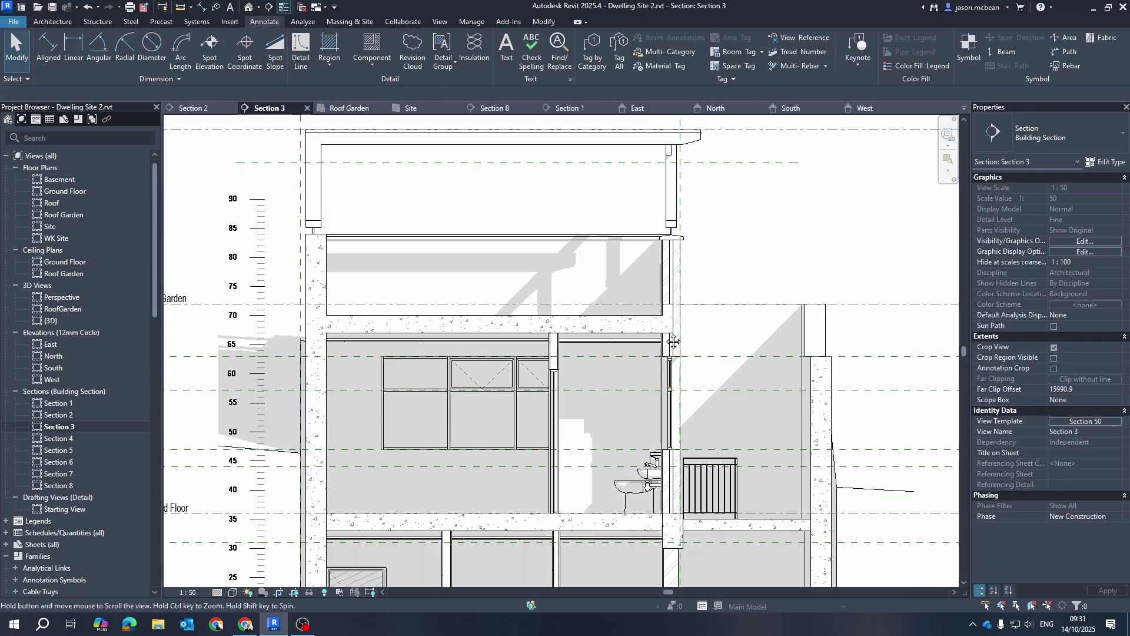
{"action": "scroll", "coordinate": [657, 496], "scroll_direction": "up", "scroll_amount": 3}
{"action": "scroll", "coordinate": [509, 430], "scroll_direction": "down", "scroll_amount": 2}
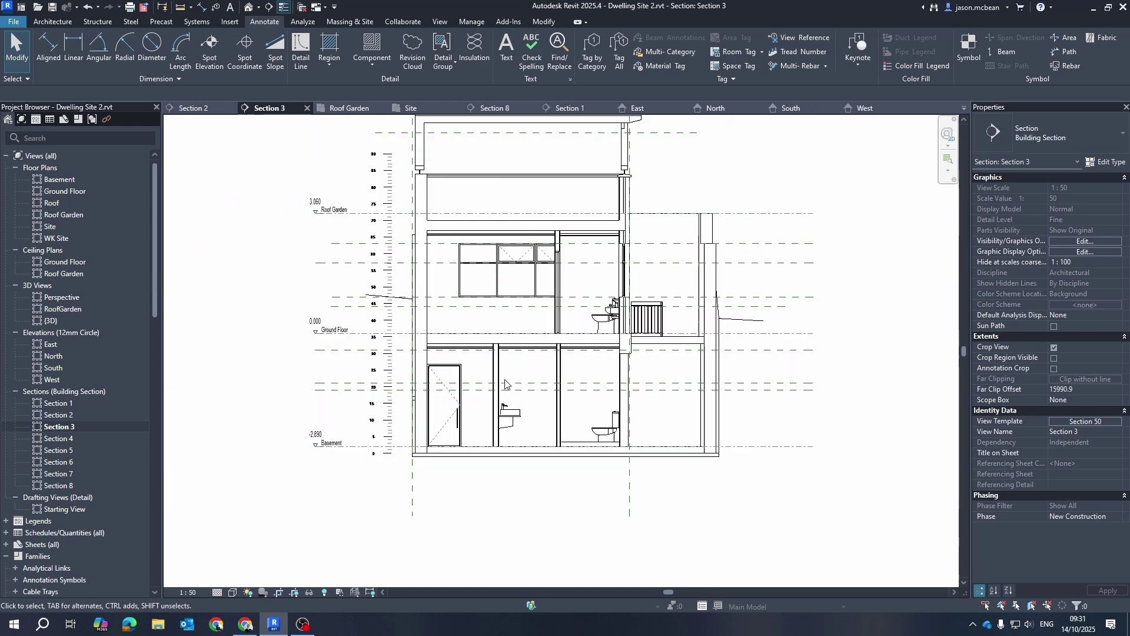
{"action": "middle_click_drag", "start_coordinate": [496, 266], "coordinate": [456, 299]}
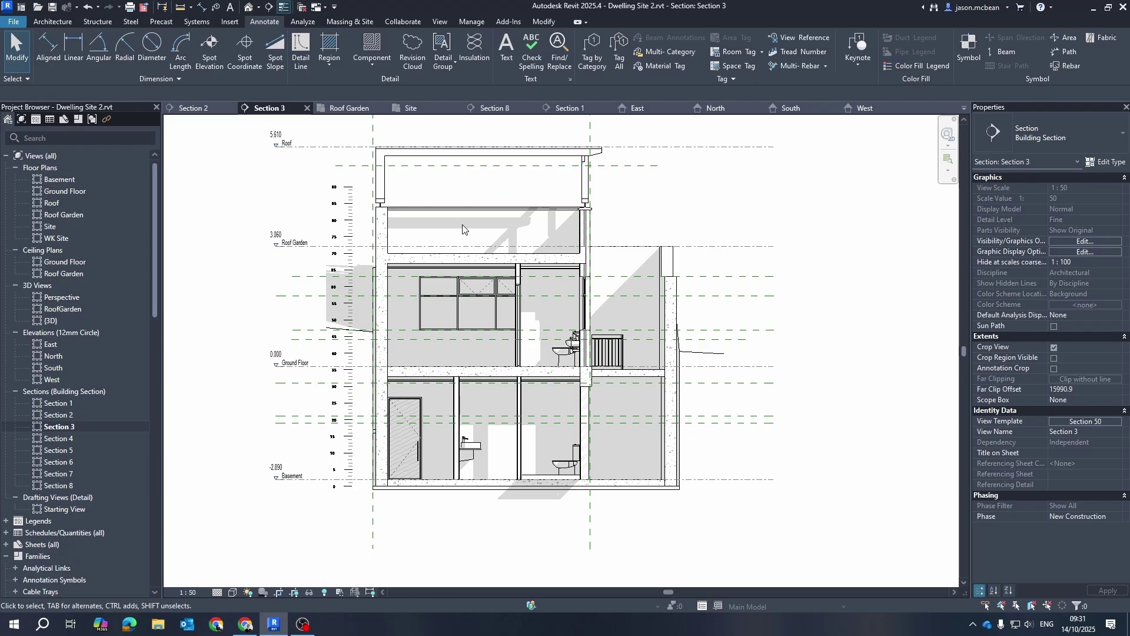
Browse the loaded detail component types for Section 3, then leave the command without placing one.
{"action": "left_click", "coordinate": [376, 66]}
{"action": "left_click", "coordinate": [372, 84]}
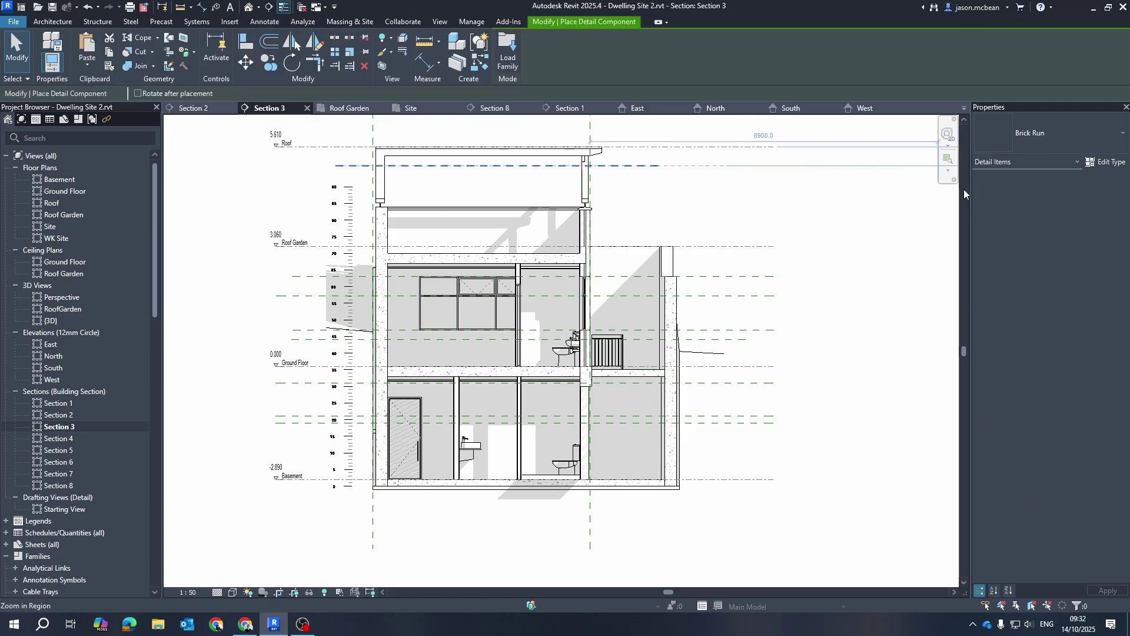
{"action": "left_click", "coordinate": [1051, 133]}
{"action": "scroll", "coordinate": [997, 309], "scroll_direction": "down", "scroll_amount": 10}
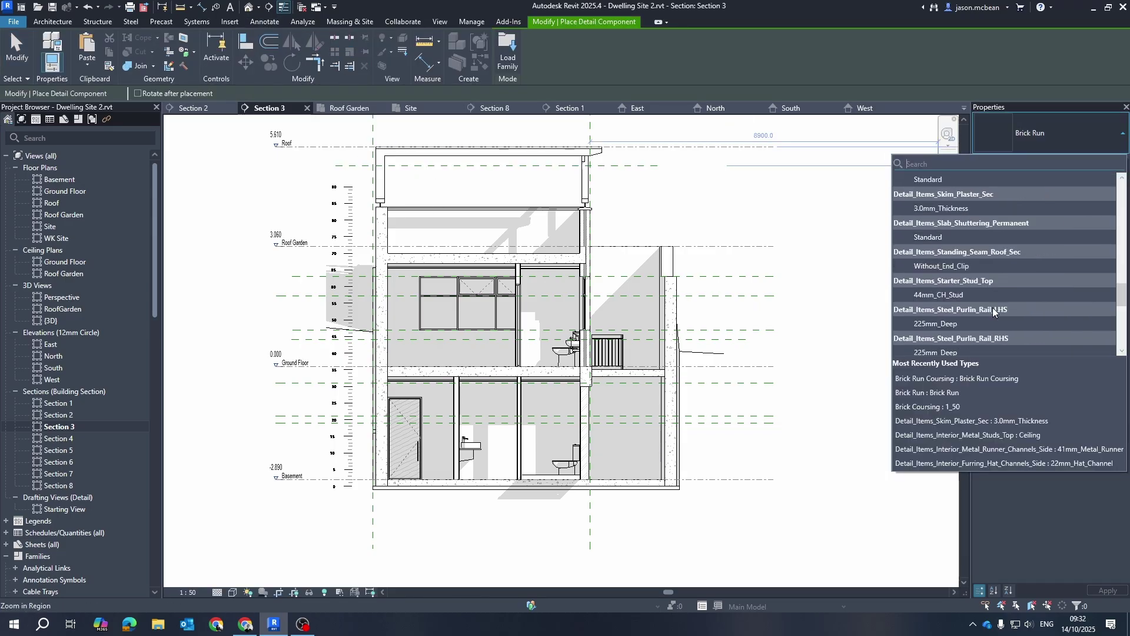
{"action": "scroll", "coordinate": [982, 277], "scroll_direction": "up", "scroll_amount": 8}
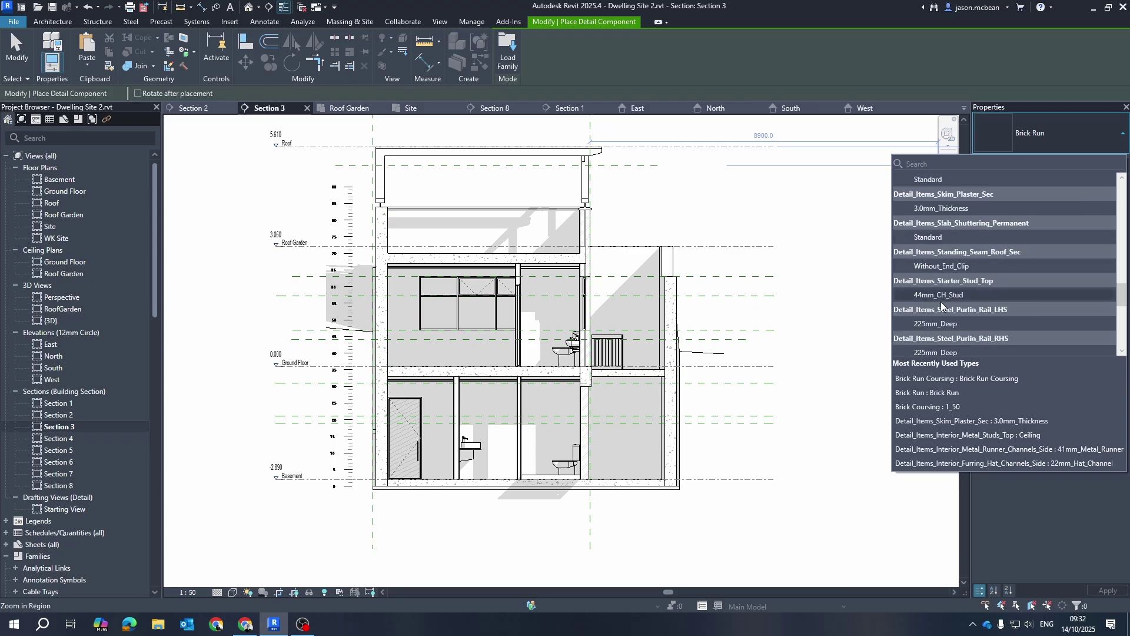
{"action": "key", "text": "Escape"}
{"action": "scroll", "coordinate": [624, 477], "scroll_direction": "down", "scroll_amount": 2}
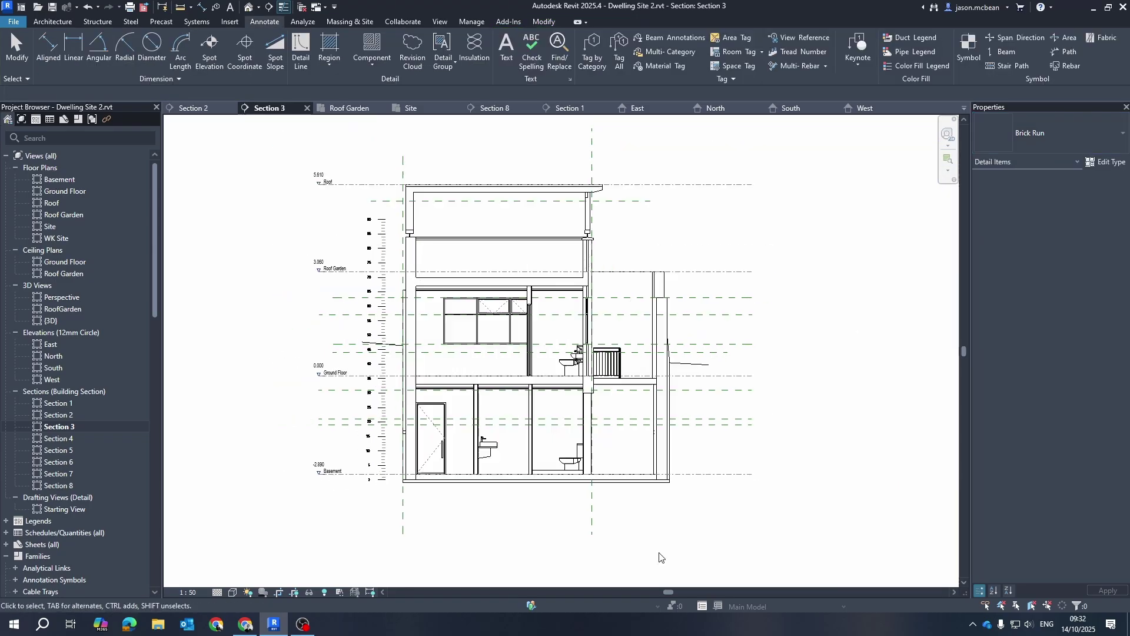
Open Section 4 and Section 5 and inspect the upper floor, roof and ground line in Section 5.
{"action": "double_click", "coordinate": [48, 437]}
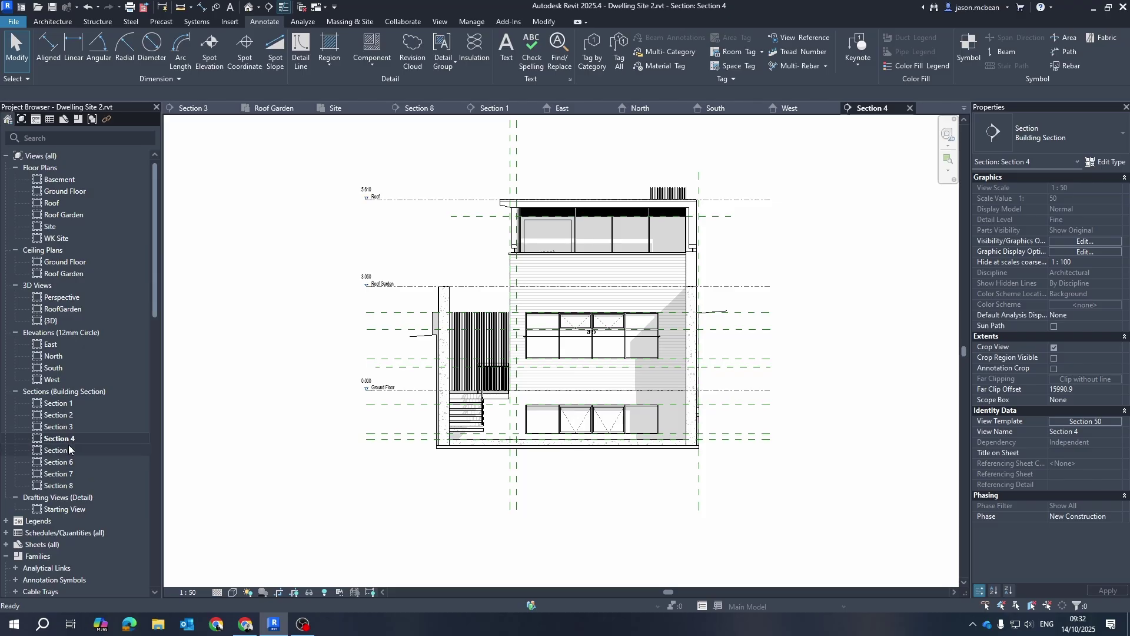
{"action": "double_click", "coordinate": [62, 450]}
{"action": "scroll", "coordinate": [597, 165], "scroll_direction": "up", "scroll_amount": 3}
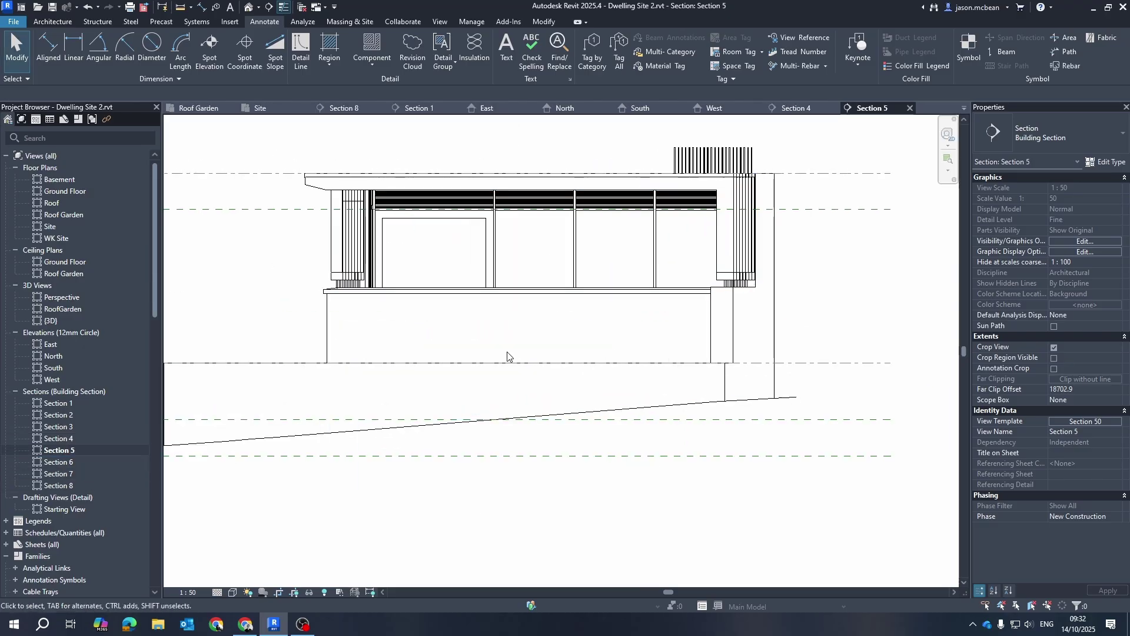
{"action": "scroll", "coordinate": [412, 350], "scroll_direction": "down", "scroll_amount": 4}
{"action": "scroll", "coordinate": [766, 294], "scroll_direction": "up", "scroll_amount": 5}
{"action": "scroll", "coordinate": [732, 325], "scroll_direction": "down", "scroll_amount": 2}
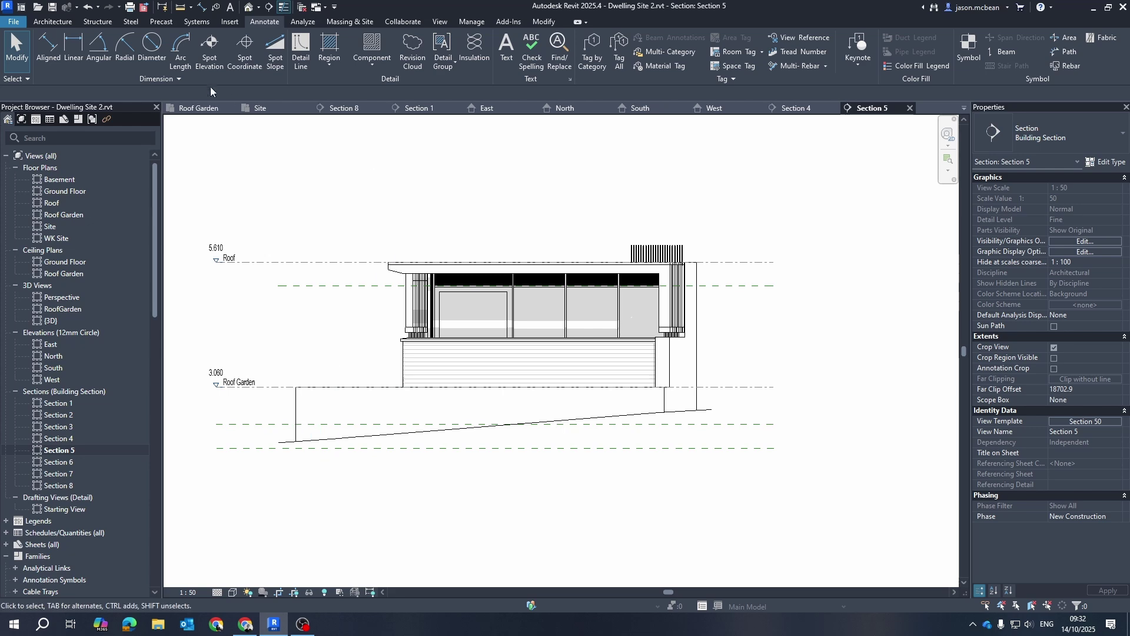
Open the {3D} view and inspect the side of the dwelling, selecting the rear masonry wall below the roof terrace.
{"action": "double_click", "coordinate": [53, 324]}
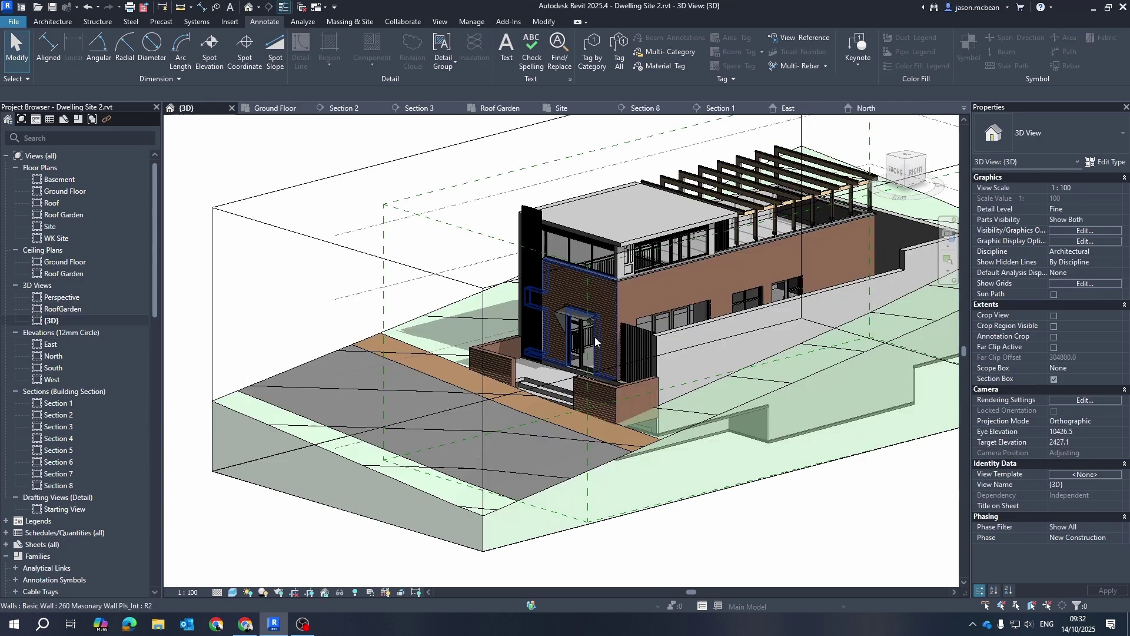
{"action": "scroll", "coordinate": [582, 412], "scroll_direction": "down", "scroll_amount": 3}
{"action": "middle_click_drag", "start_coordinate": [697, 458], "coordinate": [730, 387], "text": "shift"}
{"action": "scroll", "coordinate": [759, 290], "scroll_direction": "up", "scroll_amount": 5}
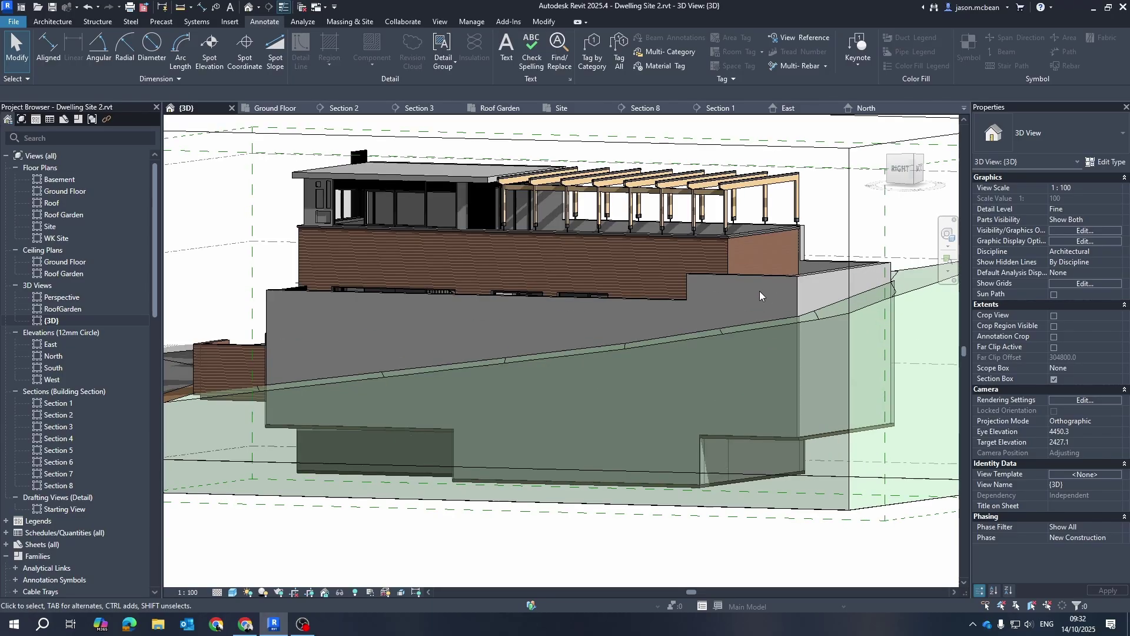
{"action": "left_click", "coordinate": [755, 275]}
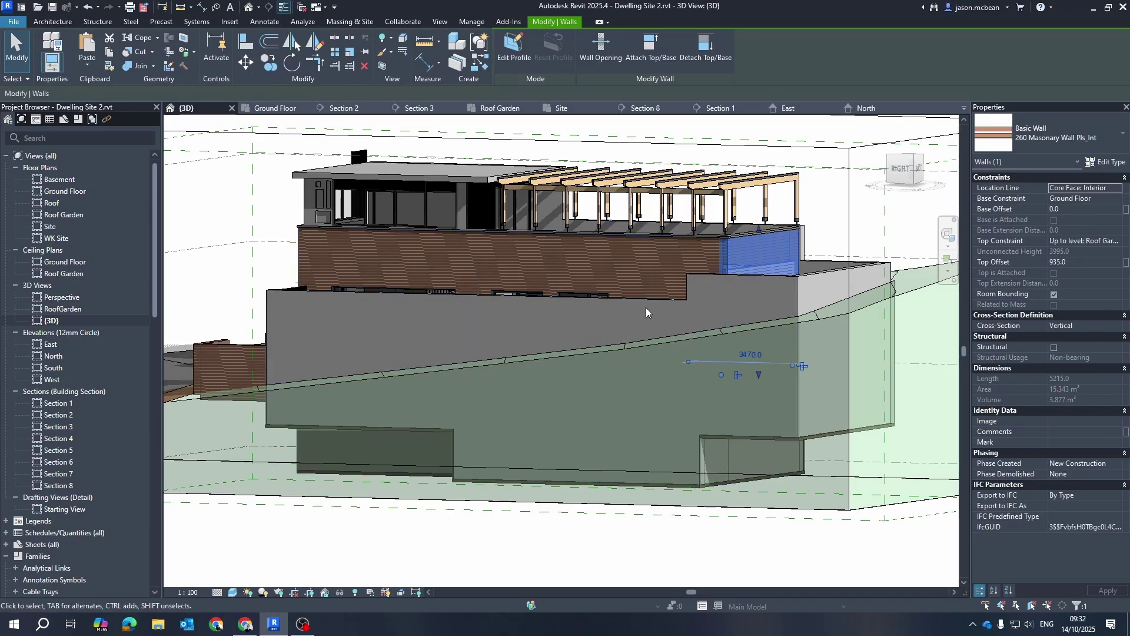
Select the long 330 Concrete Wall beside the dwelling, examine its extent from several sides, and clear the selection.
{"action": "left_click", "coordinate": [646, 308]}
{"action": "left_click", "coordinate": [645, 299]}
{"action": "scroll", "coordinate": [607, 394], "scroll_direction": "down", "scroll_amount": 2}
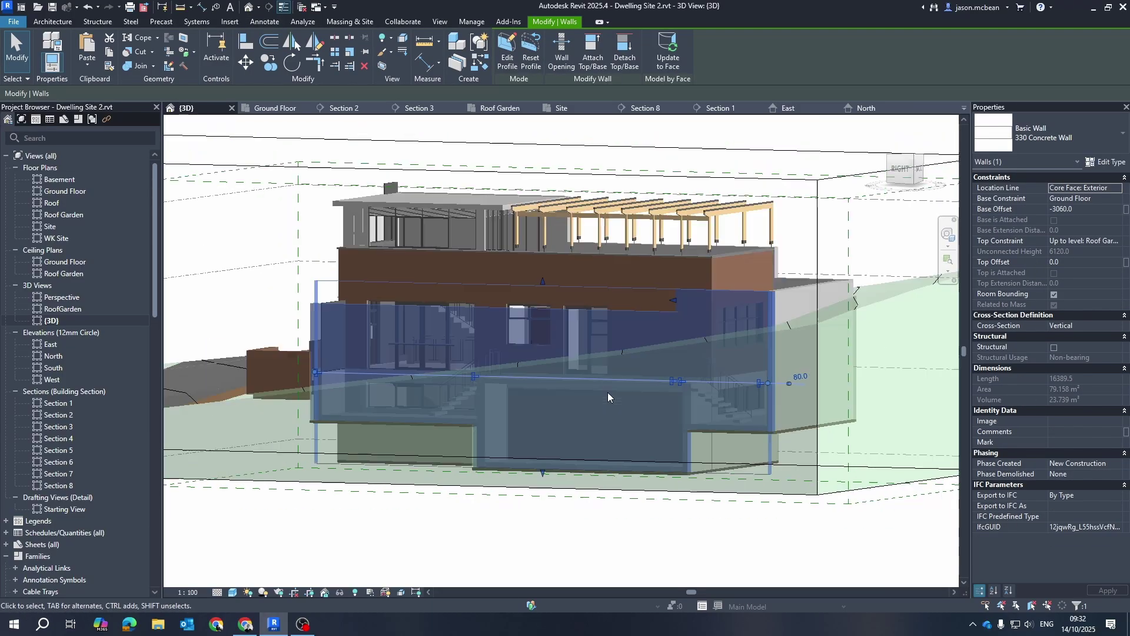
{"action": "middle_click_drag", "start_coordinate": [608, 393], "coordinate": [412, 383], "text": "shift"}
{"action": "middle_click_drag", "start_coordinate": [581, 376], "coordinate": [638, 323], "text": "shift"}
{"action": "scroll", "coordinate": [504, 327], "scroll_direction": "up", "scroll_amount": 3}
{"action": "scroll", "coordinate": [504, 326], "scroll_direction": "down", "scroll_amount": 4}
{"action": "key", "text": "Escape"}
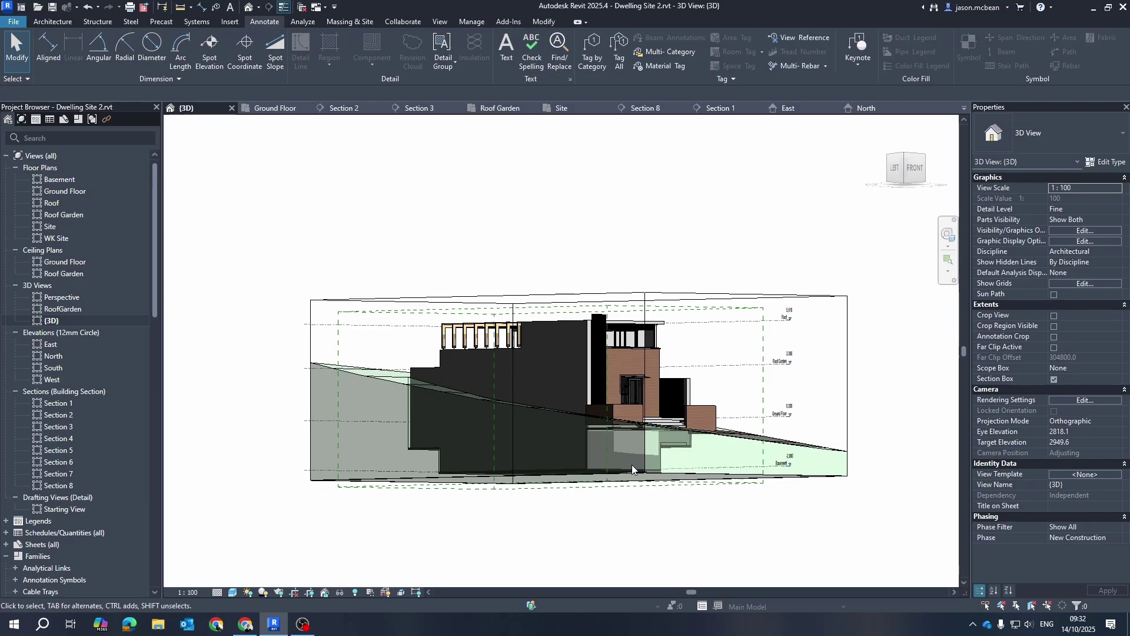
Select the toposolid and examine how the ground slopes around the dwelling and basement, then clear the selection.
{"action": "left_click", "coordinate": [349, 377]}
{"action": "middle_click_drag", "start_coordinate": [349, 377], "coordinate": [689, 379], "text": "shift"}
{"action": "scroll", "coordinate": [839, 432], "scroll_direction": "up", "scroll_amount": 5}
{"action": "scroll", "coordinate": [488, 391], "scroll_direction": "down", "scroll_amount": 4}
{"action": "scroll", "coordinate": [367, 421], "scroll_direction": "up", "scroll_amount": 3}
{"action": "middle_click_drag", "start_coordinate": [368, 422], "coordinate": [528, 407], "text": "shift"}
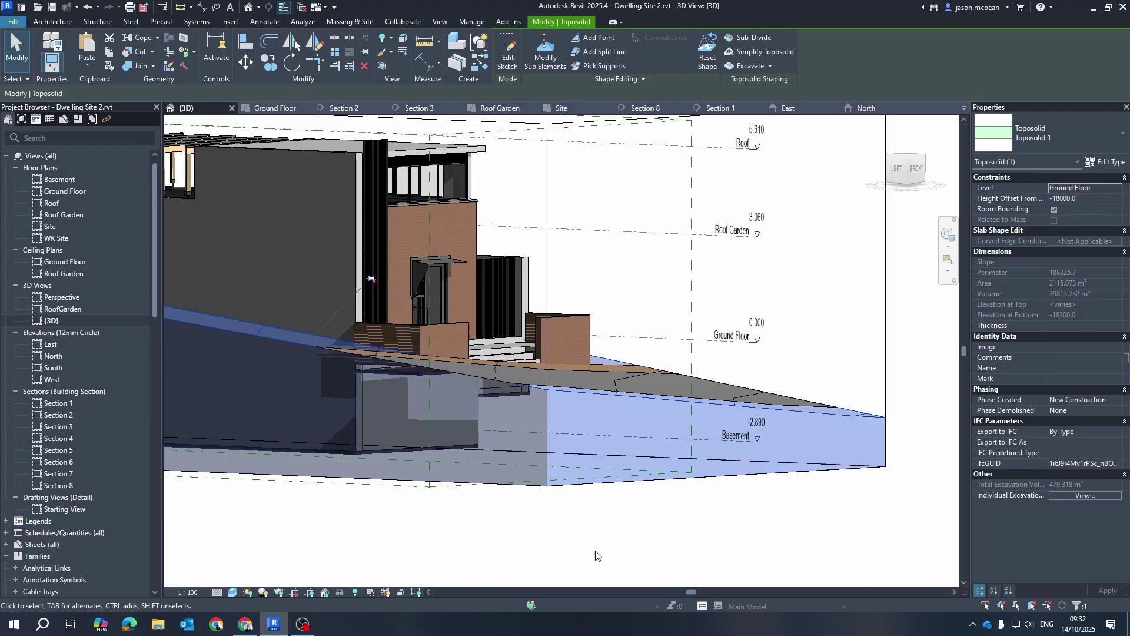
{"action": "left_click", "coordinate": [596, 552]}
Examine the dwelling's front and side walls in 3D, ending at the brickwork around the entrance door.
{"action": "scroll", "coordinate": [619, 517], "scroll_direction": "down", "scroll_amount": 2}
{"action": "middle_click_drag", "start_coordinate": [774, 484], "coordinate": [661, 467], "text": "shift"}
{"action": "scroll", "coordinate": [456, 354], "scroll_direction": "up", "scroll_amount": 3}
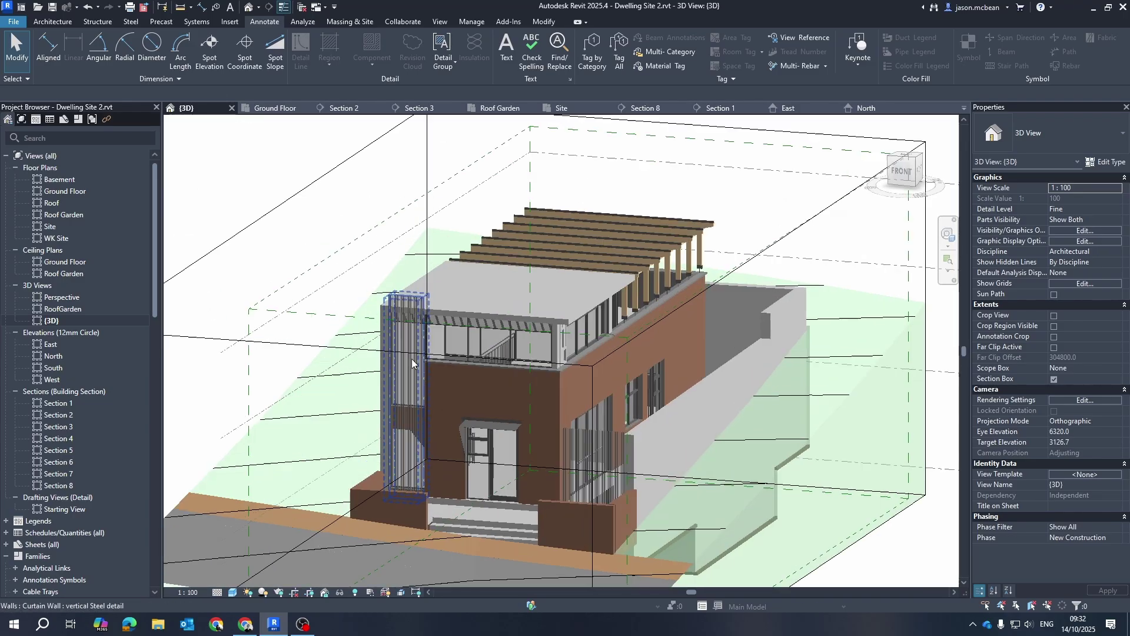
{"action": "scroll", "coordinate": [503, 327], "scroll_direction": "down", "scroll_amount": 5}
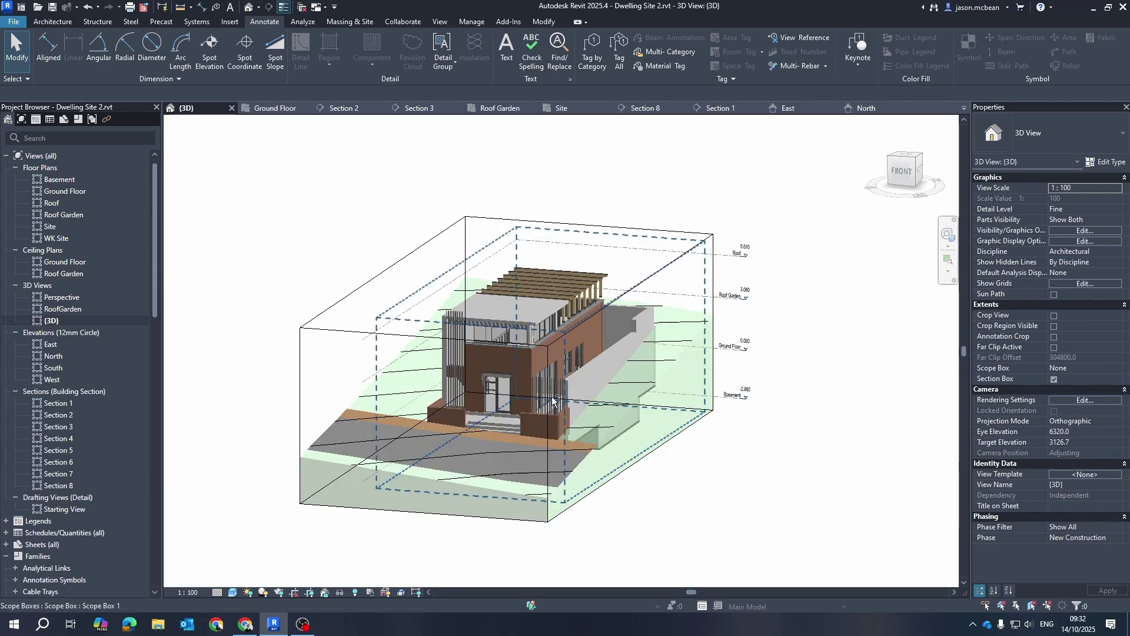
{"action": "middle_click_drag", "start_coordinate": [542, 391], "coordinate": [494, 330], "text": "shift"}
{"action": "scroll", "coordinate": [493, 330], "scroll_direction": "up", "scroll_amount": 1}
{"action": "scroll", "coordinate": [494, 330], "scroll_direction": "up", "scroll_amount": 3}
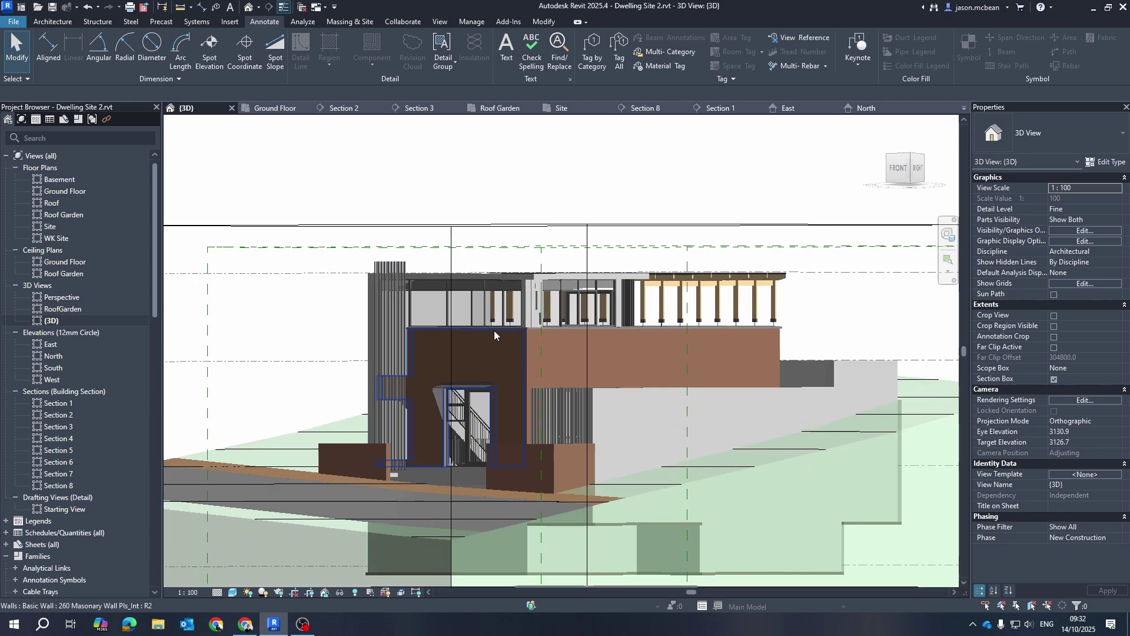
{"action": "scroll", "coordinate": [530, 398], "scroll_direction": "up", "scroll_amount": 4}
{"action": "scroll", "coordinate": [368, 381], "scroll_direction": "up", "scroll_amount": 3}
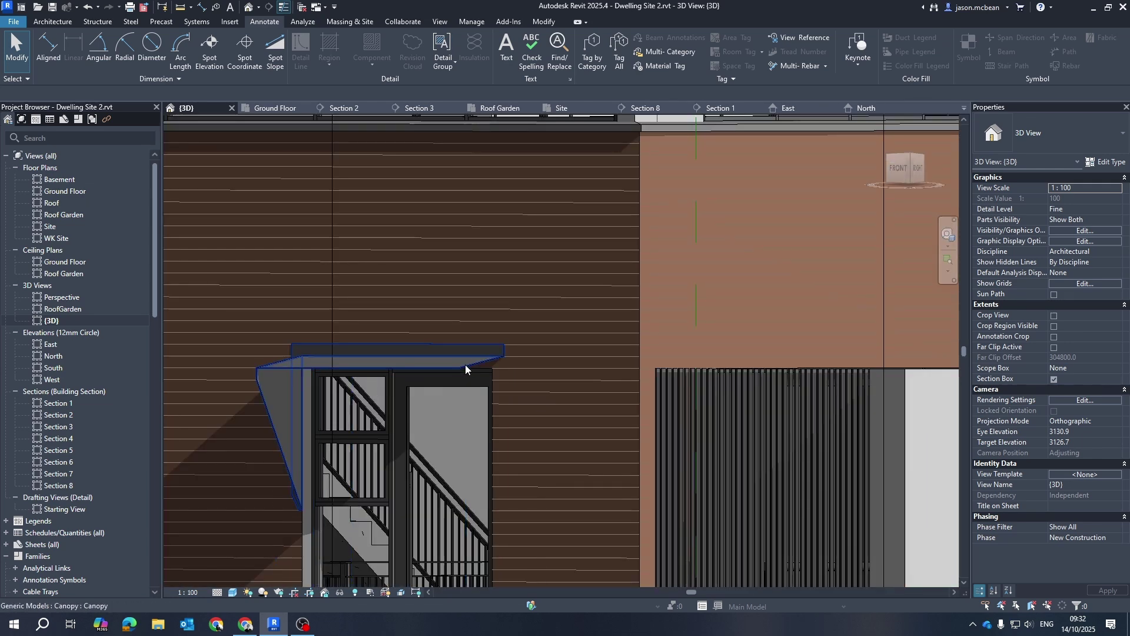
Select the canopy above the entrance door and inspect it in relation to the front facade.
{"action": "left_click", "coordinate": [466, 371]}
{"action": "scroll", "coordinate": [467, 371], "scroll_direction": "down", "scroll_amount": 3}
{"action": "middle_click_drag", "start_coordinate": [479, 434], "coordinate": [427, 561], "text": "shift"}
{"action": "scroll", "coordinate": [435, 530], "scroll_direction": "down", "scroll_amount": 1}
{"action": "scroll", "coordinate": [517, 512], "scroll_direction": "down", "scroll_amount": 5}
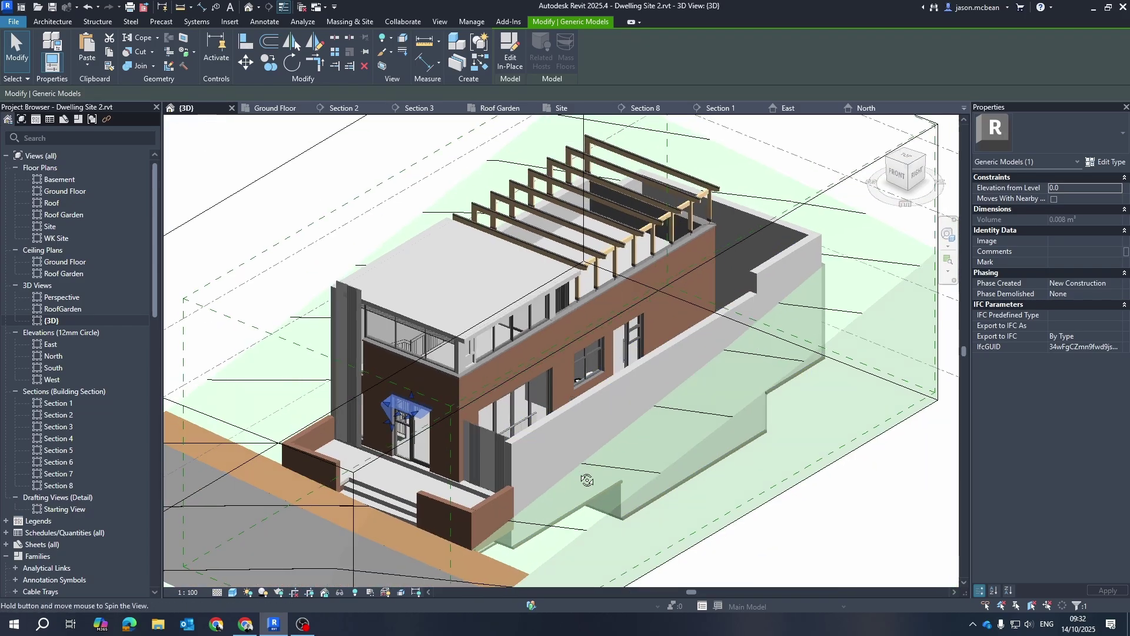
{"action": "middle_click_drag", "start_coordinate": [618, 448], "coordinate": [672, 399], "text": "shift"}
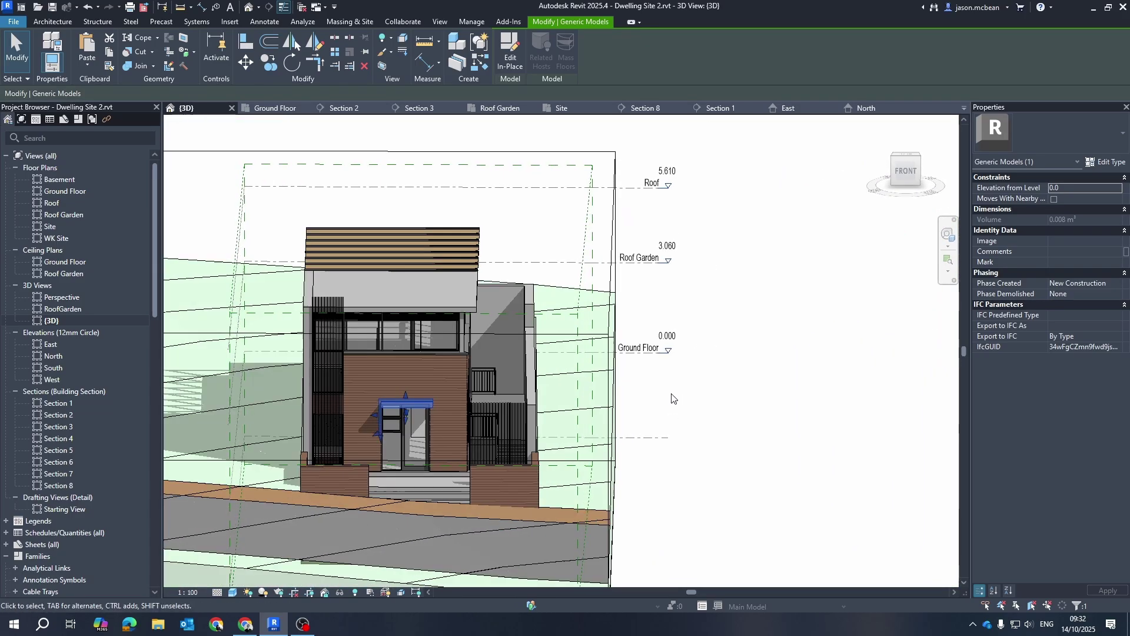
{"action": "scroll", "coordinate": [608, 365], "scroll_direction": "up", "scroll_amount": 4}
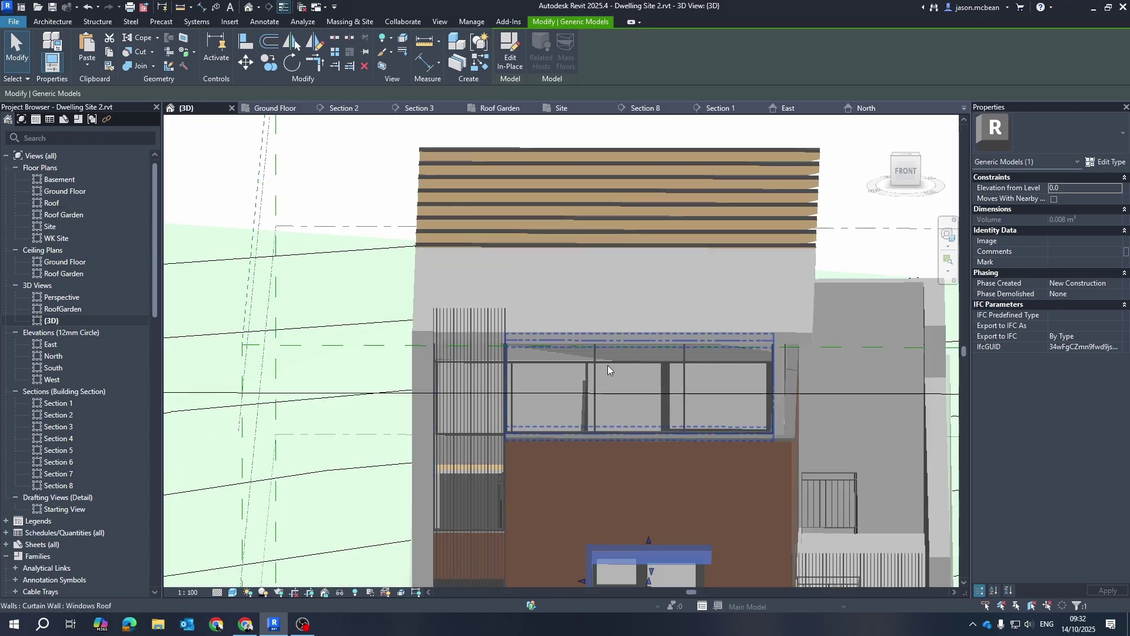
Inspect the vertical steel detail curtain walls at the front and side of the dwelling, then clear the selection.
{"action": "left_click", "coordinate": [491, 319]}
{"action": "mouse_move", "coordinate": [644, 470]}
{"action": "middle_mouse_down", "text": "shift"}
{"action": "mouse_move", "coordinate": [604, 471]}
{"action": "mouse_move", "coordinate": [635, 472]}
{"action": "middle_mouse_up", "text": "shift"}
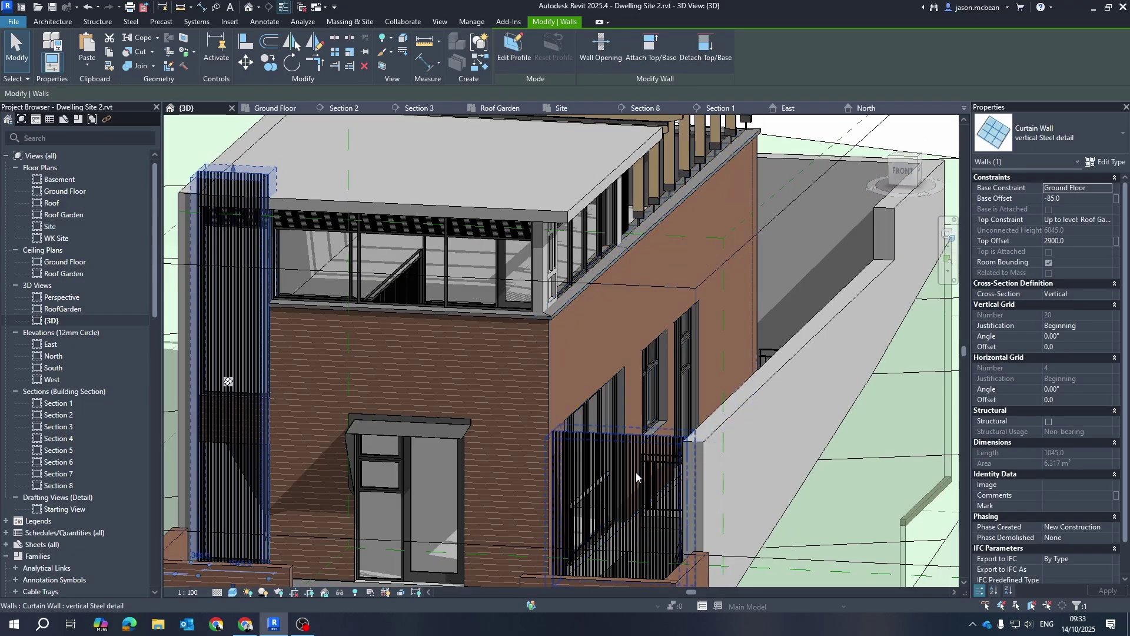
{"action": "left_click", "coordinate": [641, 461]}
{"action": "scroll", "coordinate": [581, 443], "scroll_direction": "down", "scroll_amount": 3}
{"action": "middle_click_drag", "start_coordinate": [589, 506], "coordinate": [472, 587], "text": "shift"}
{"action": "scroll", "coordinate": [595, 471], "scroll_direction": "down", "scroll_amount": 3}
{"action": "key", "text": "Escape"}
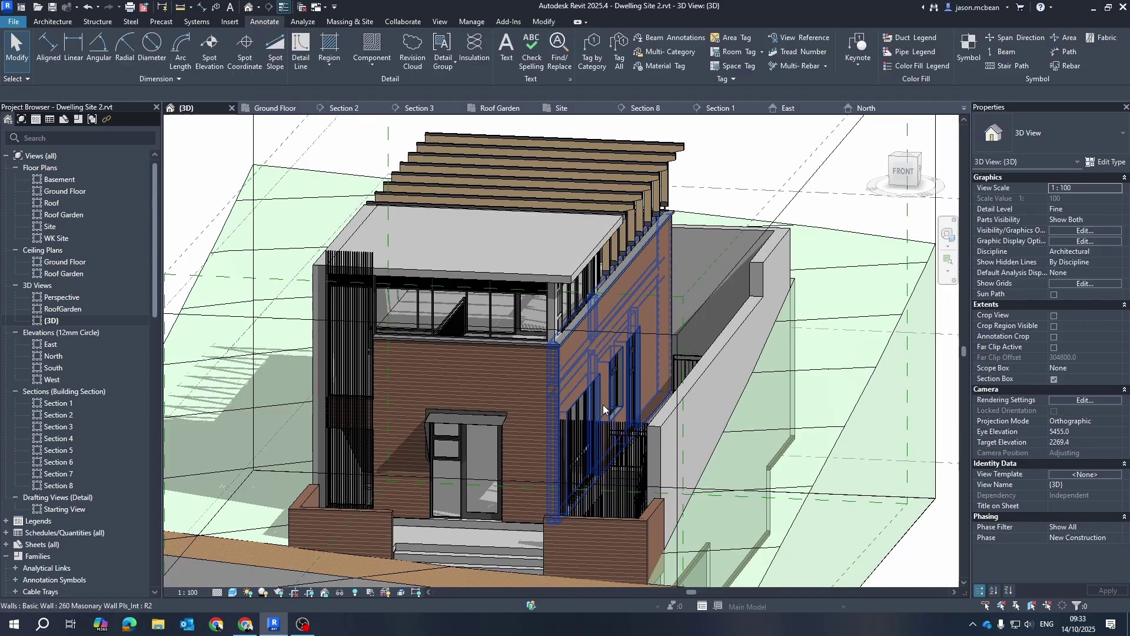
Examine the roof terrace pergola and the glazed upper floor from the dwelling's side.
{"action": "scroll", "coordinate": [593, 380], "scroll_direction": "down", "scroll_amount": 2}
{"action": "scroll", "coordinate": [691, 385], "scroll_direction": "up", "scroll_amount": 5}
{"action": "middle_click_drag", "start_coordinate": [789, 388], "coordinate": [540, 386], "text": "shift"}
{"action": "middle_click_drag", "start_coordinate": [723, 412], "coordinate": [312, 363]}
{"action": "scroll", "coordinate": [365, 377], "scroll_direction": "down", "scroll_amount": 2}
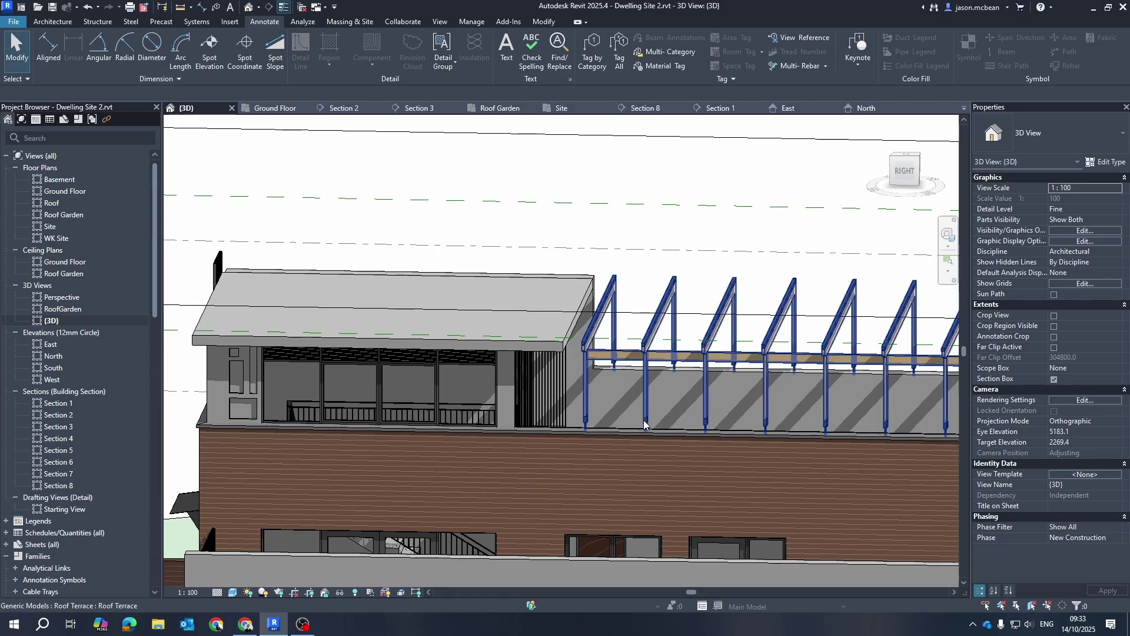
{"action": "left_click", "coordinate": [613, 407]}
{"action": "scroll", "coordinate": [624, 406], "scroll_direction": "down", "scroll_amount": 2}
Review the whole dwelling from around the site to its front, leaving nothing selected.
{"action": "middle_click_drag", "start_coordinate": [498, 457], "coordinate": [708, 414], "text": "shift"}
{"action": "scroll", "coordinate": [706, 426], "scroll_direction": "down", "scroll_amount": 2}
{"action": "scroll", "coordinate": [633, 461], "scroll_direction": "up", "scroll_amount": 3}
{"action": "middle_click_drag", "start_coordinate": [465, 478], "coordinate": [595, 485], "text": "shift"}
{"action": "scroll", "coordinate": [596, 485], "scroll_direction": "down", "scroll_amount": 3}
{"action": "left_click", "coordinate": [711, 424]}
{"action": "scroll", "coordinate": [706, 435], "scroll_direction": "up", "scroll_amount": 3}
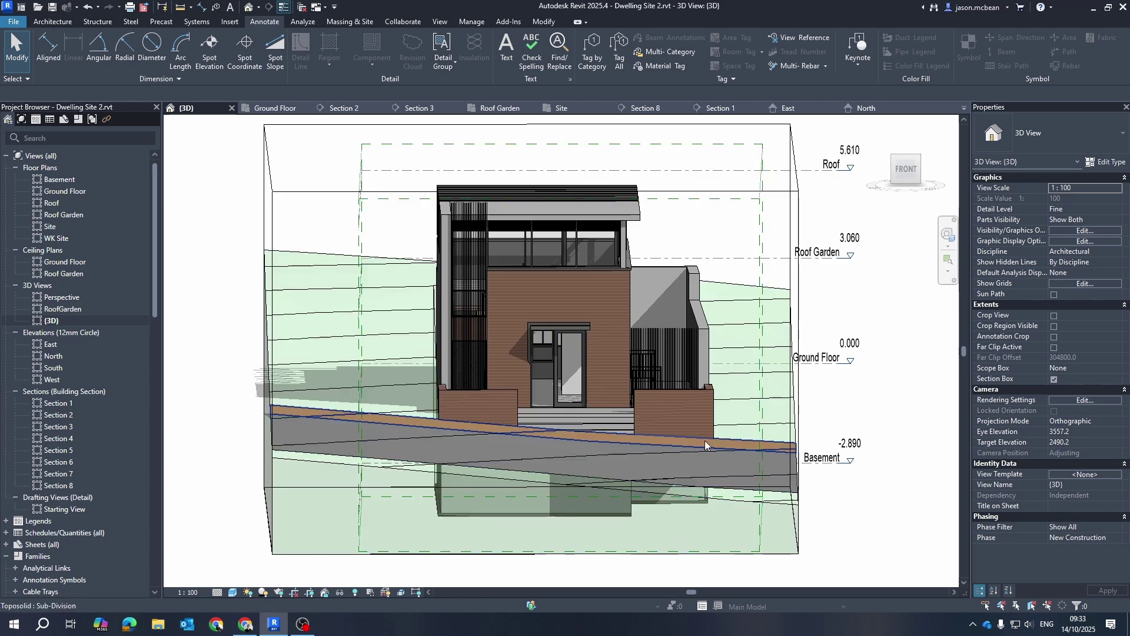
Select the Roof level to inspect its plane against the building, then clear the selection.
{"action": "middle_click_drag", "start_coordinate": [705, 440], "coordinate": [698, 433], "text": "shift"}
{"action": "scroll", "coordinate": [695, 431], "scroll_direction": "down", "scroll_amount": 2}
{"action": "scroll", "coordinate": [836, 342], "scroll_direction": "up", "scroll_amount": 3}
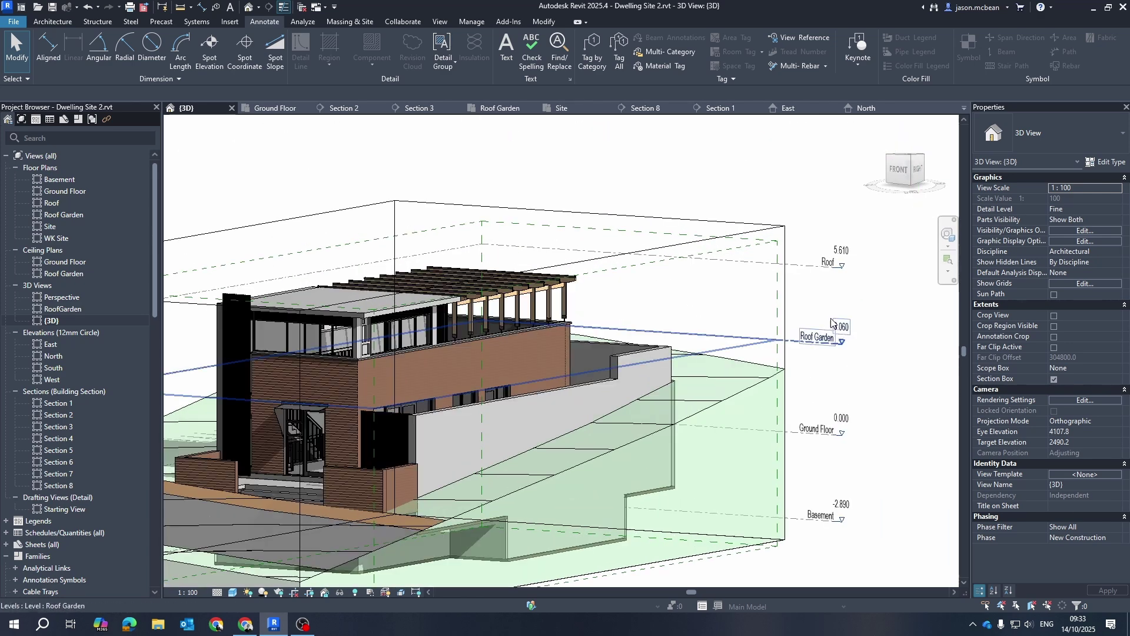
{"action": "left_click", "coordinate": [826, 266]}
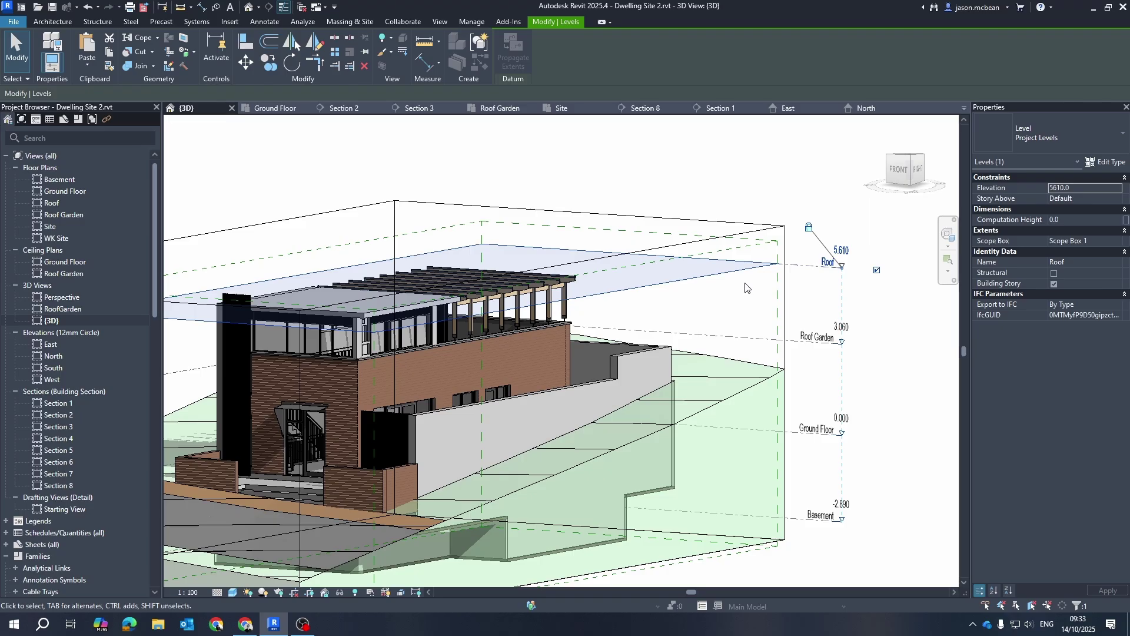
{"action": "left_click", "coordinate": [717, 289]}
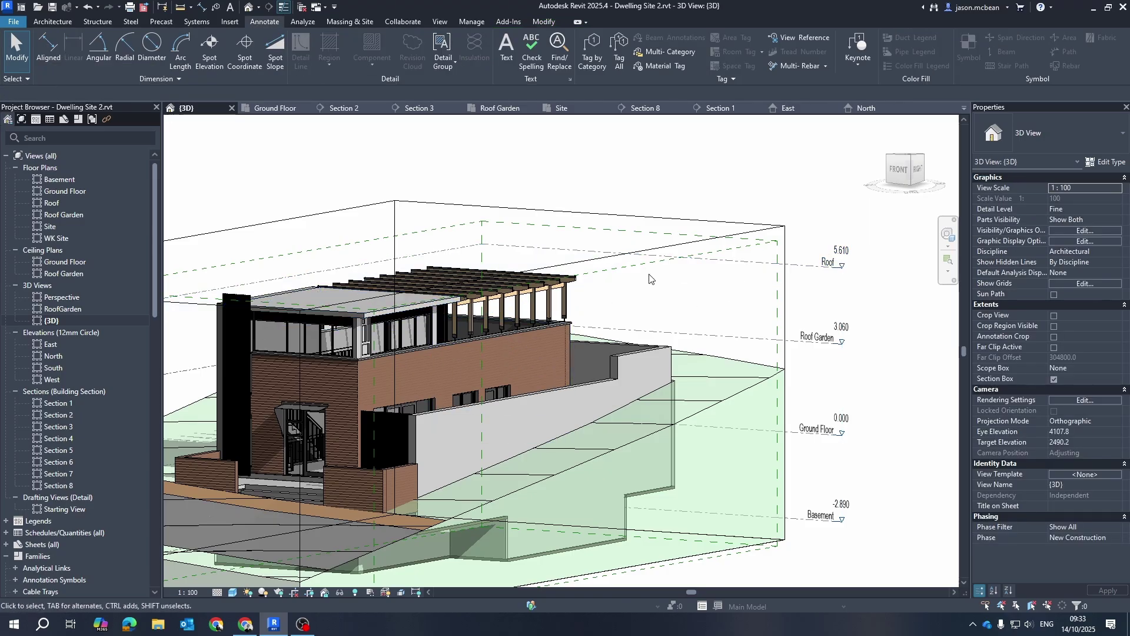
Reopen Section 4 to inspect its walls, windows and exterior stair, then reopen Section 5.
{"action": "double_click", "coordinate": [58, 439]}
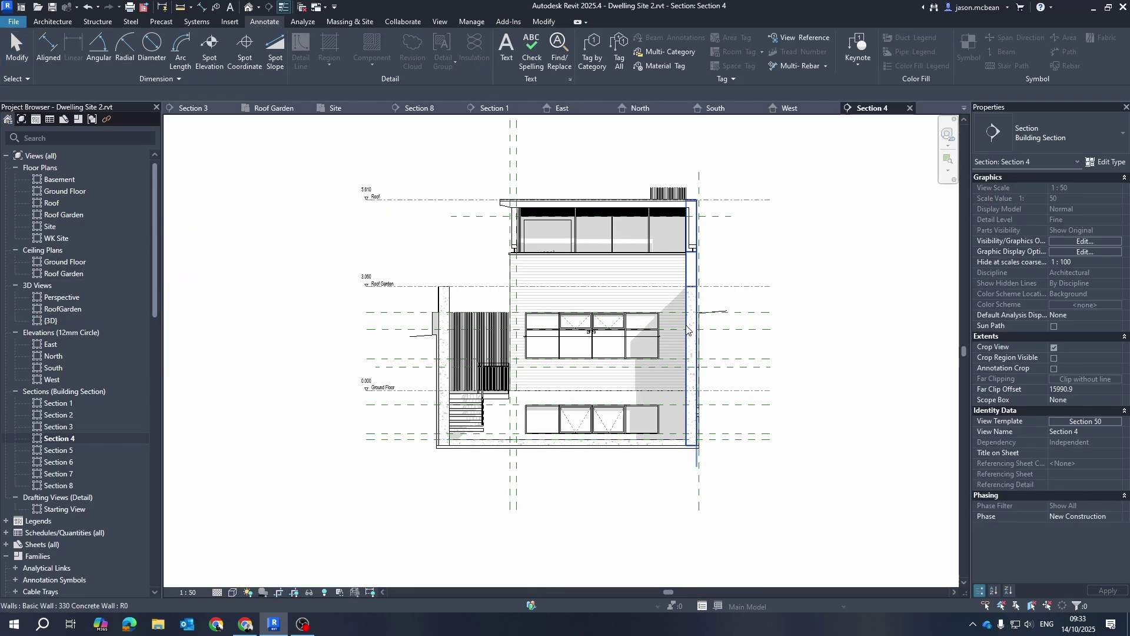
{"action": "scroll", "coordinate": [542, 309], "scroll_direction": "up", "scroll_amount": 5}
{"action": "scroll", "coordinate": [542, 310], "scroll_direction": "down", "scroll_amount": 3}
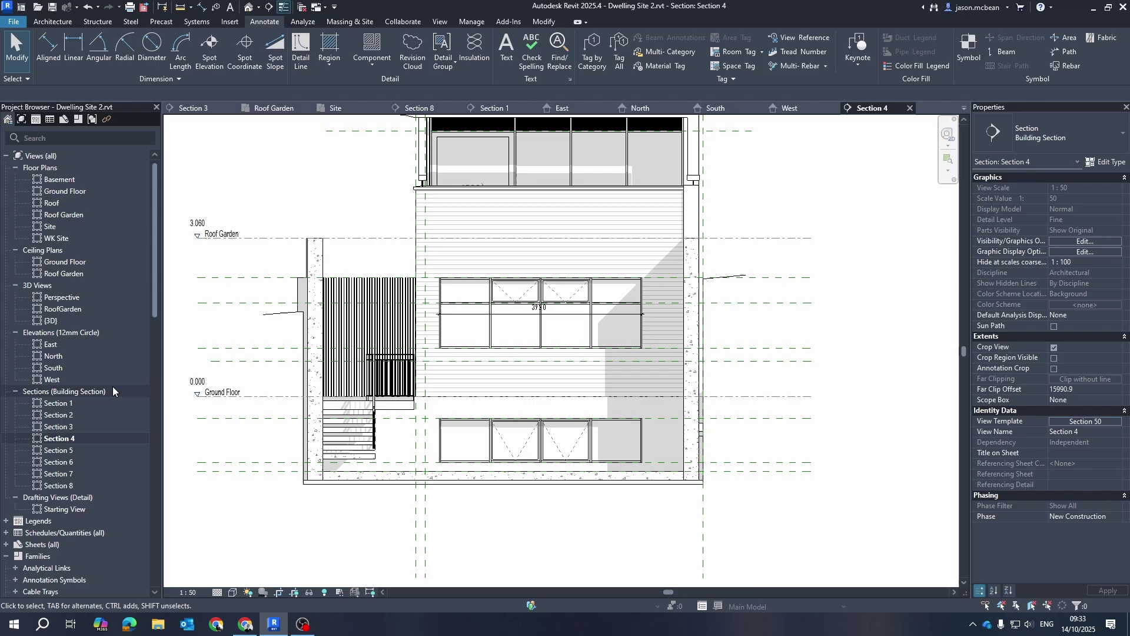
{"action": "double_click", "coordinate": [58, 451]}
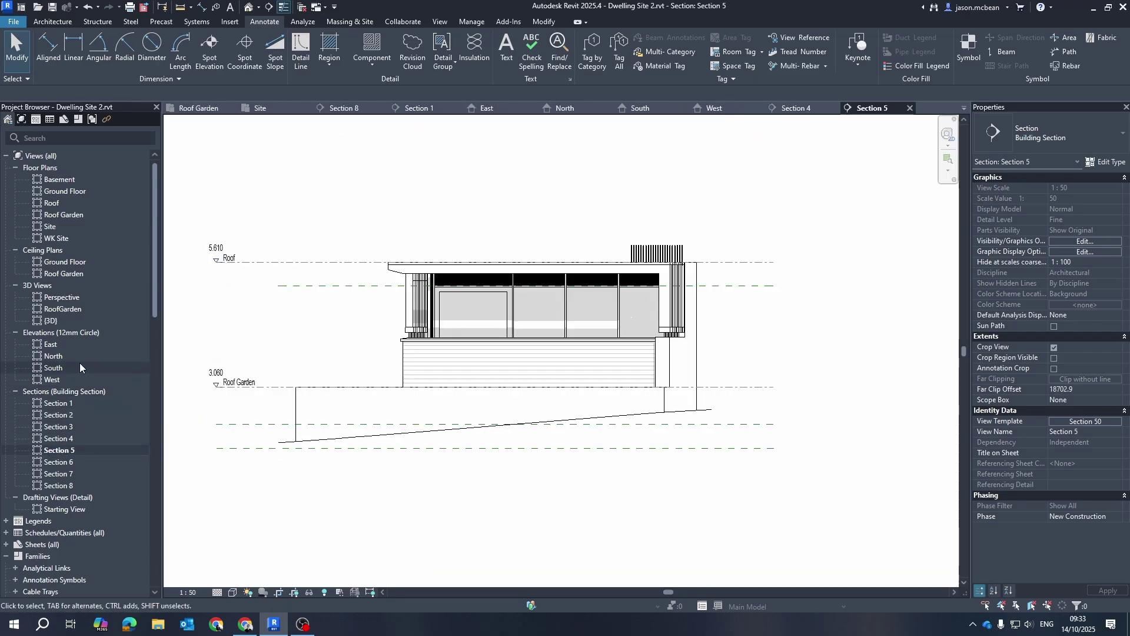
Open Section 2 and review the layer structure of the ground floor's 255mm Concrete Slab, leaving its type unchanged and nothing selected.
{"action": "double_click", "coordinate": [58, 415]}
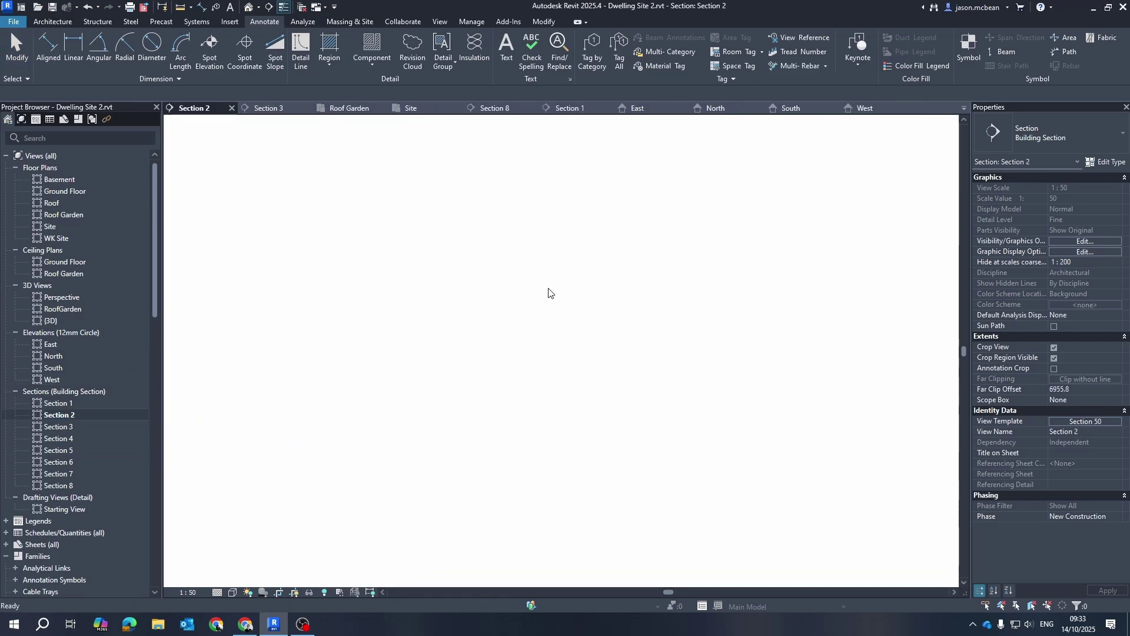
{"action": "scroll", "coordinate": [433, 329], "scroll_direction": "up", "scroll_amount": 5}
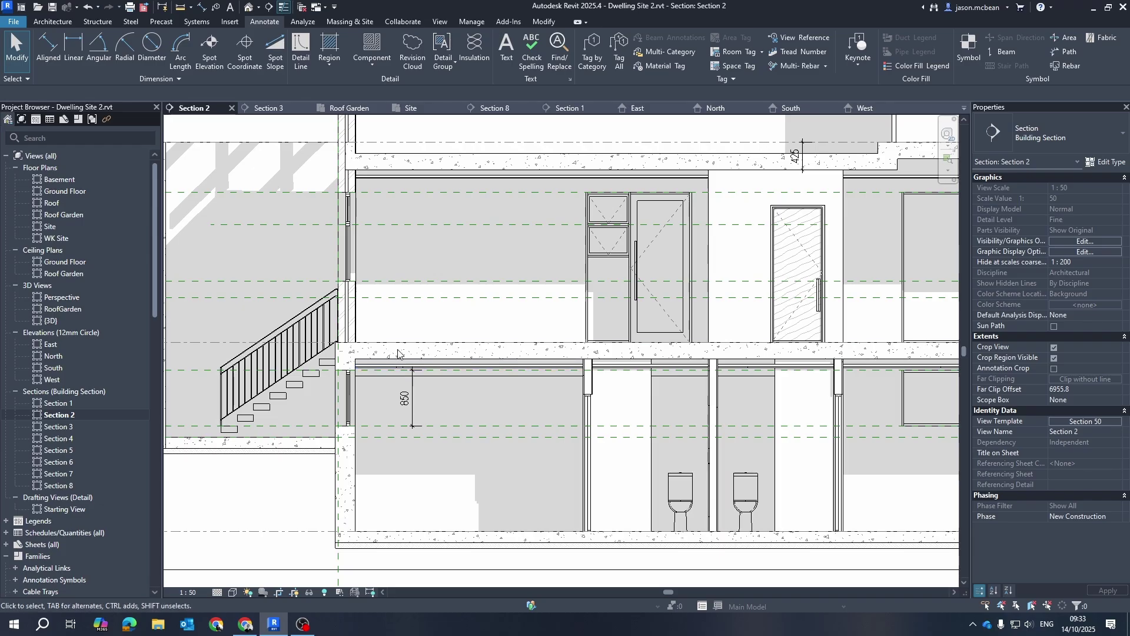
{"action": "left_click", "coordinate": [432, 336]}
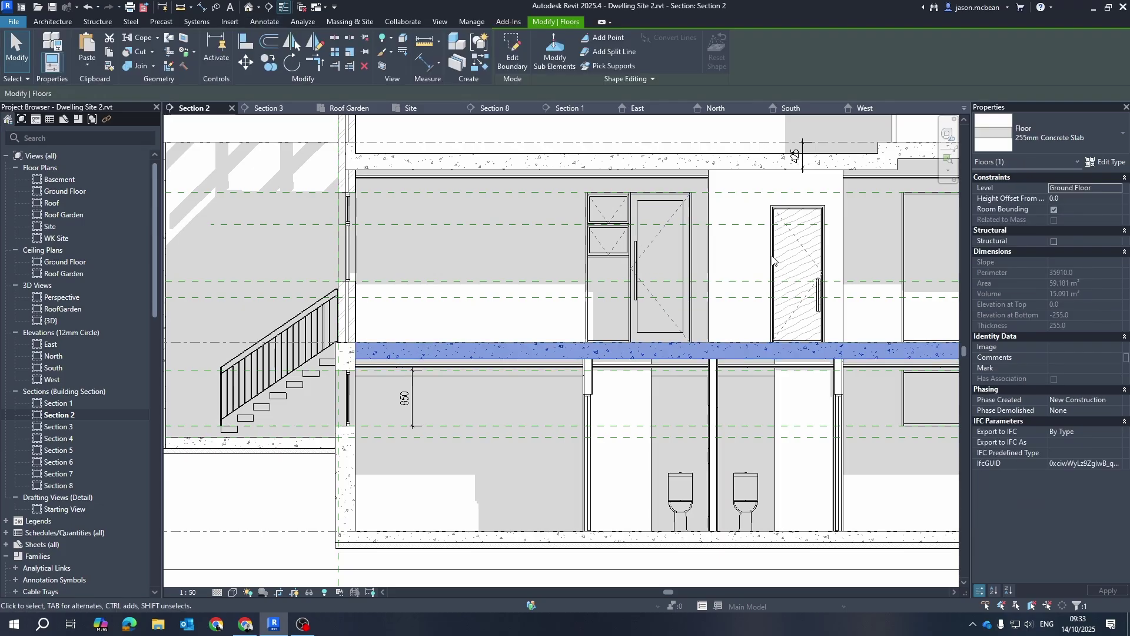
{"action": "left_click", "coordinate": [1102, 163]}
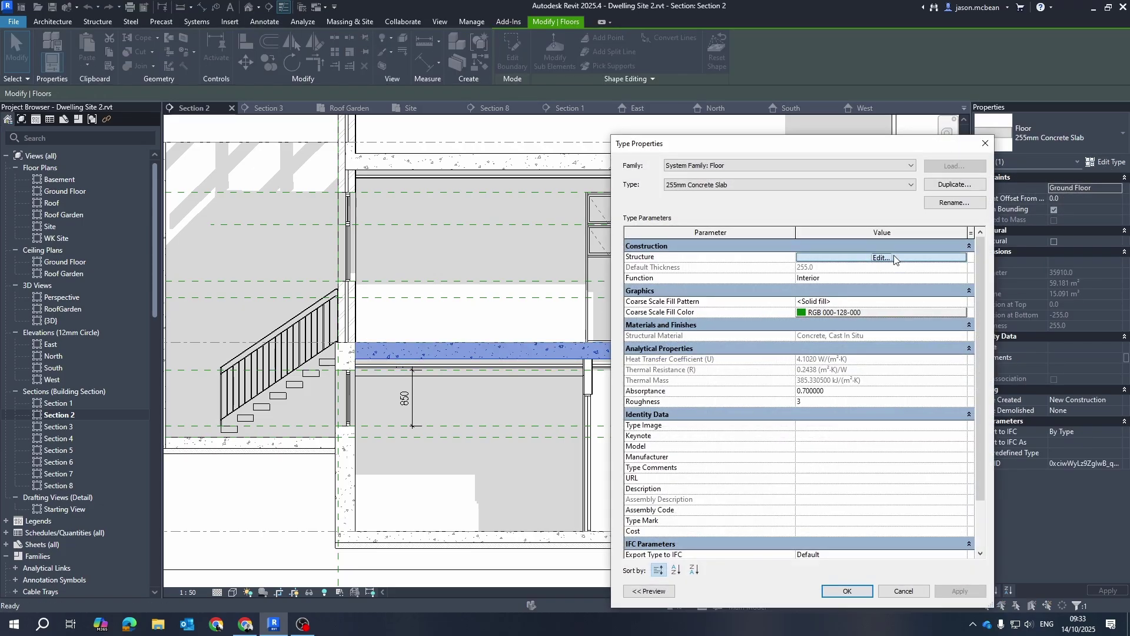
{"action": "left_click", "coordinate": [893, 258]}
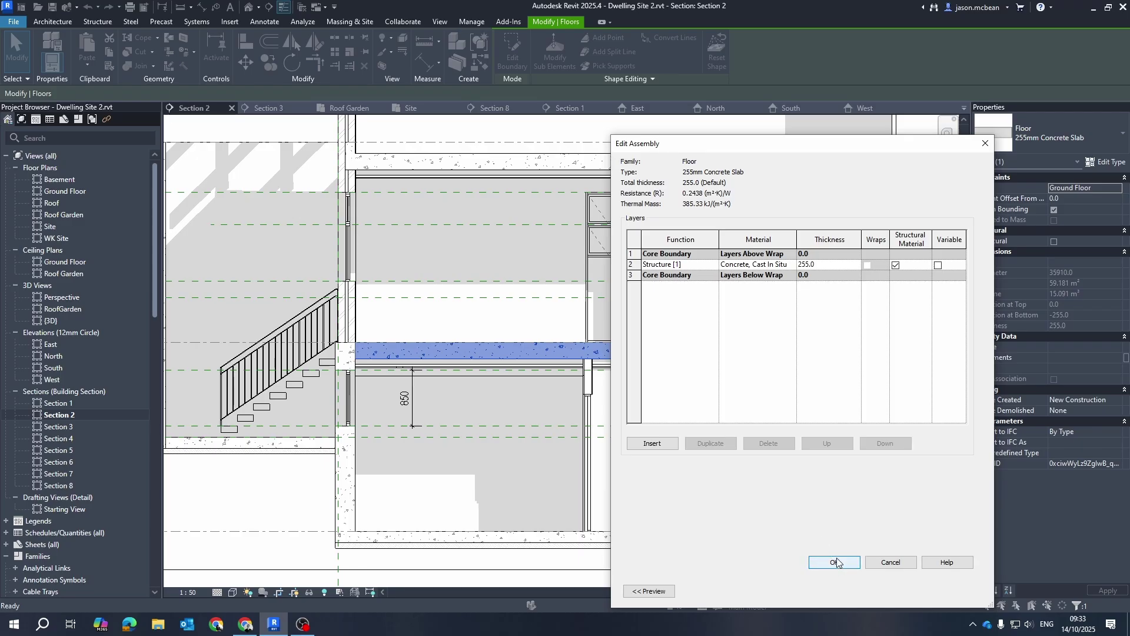
{"action": "left_click", "coordinate": [889, 562]}
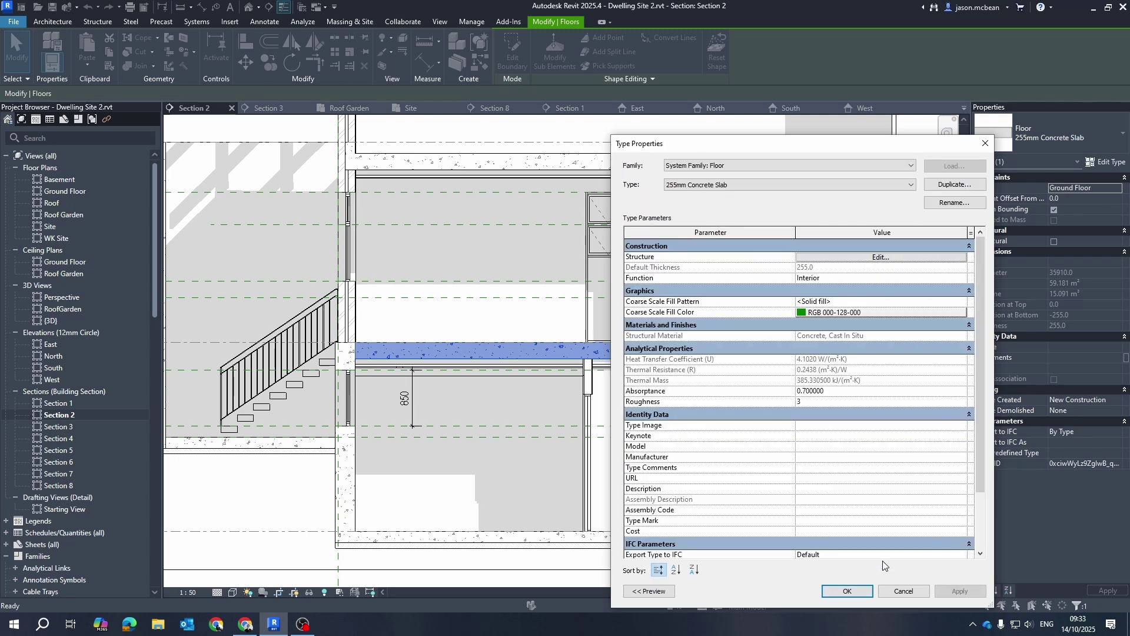
{"action": "left_click", "coordinate": [912, 592]}
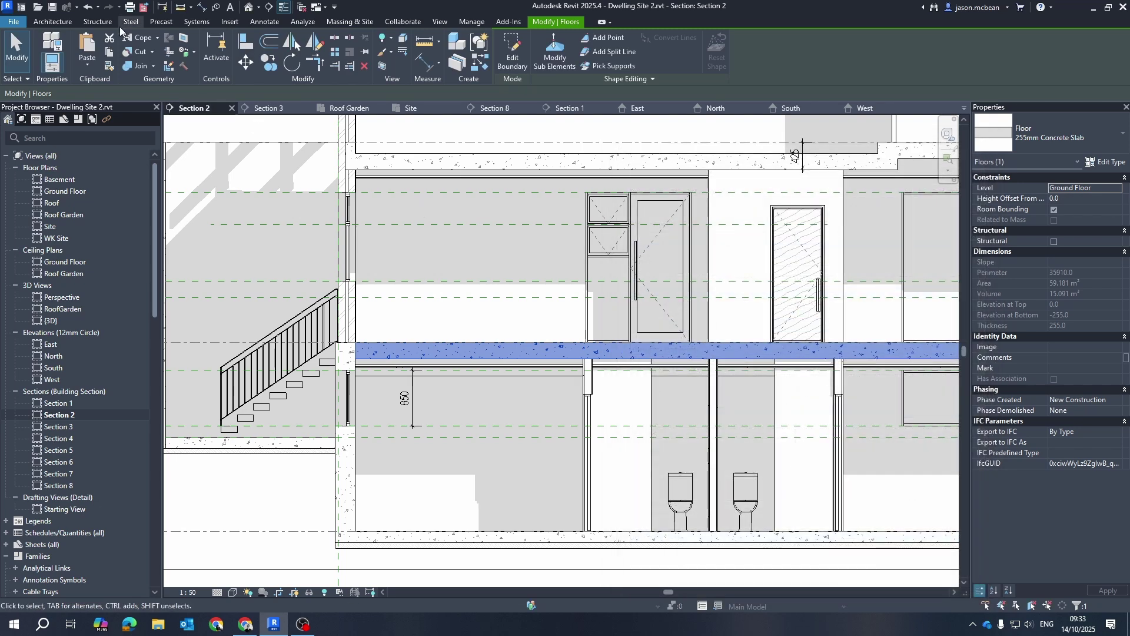
{"action": "left_click", "coordinate": [421, 256]}
{"action": "scroll", "coordinate": [412, 236], "scroll_direction": "down", "scroll_amount": 3}
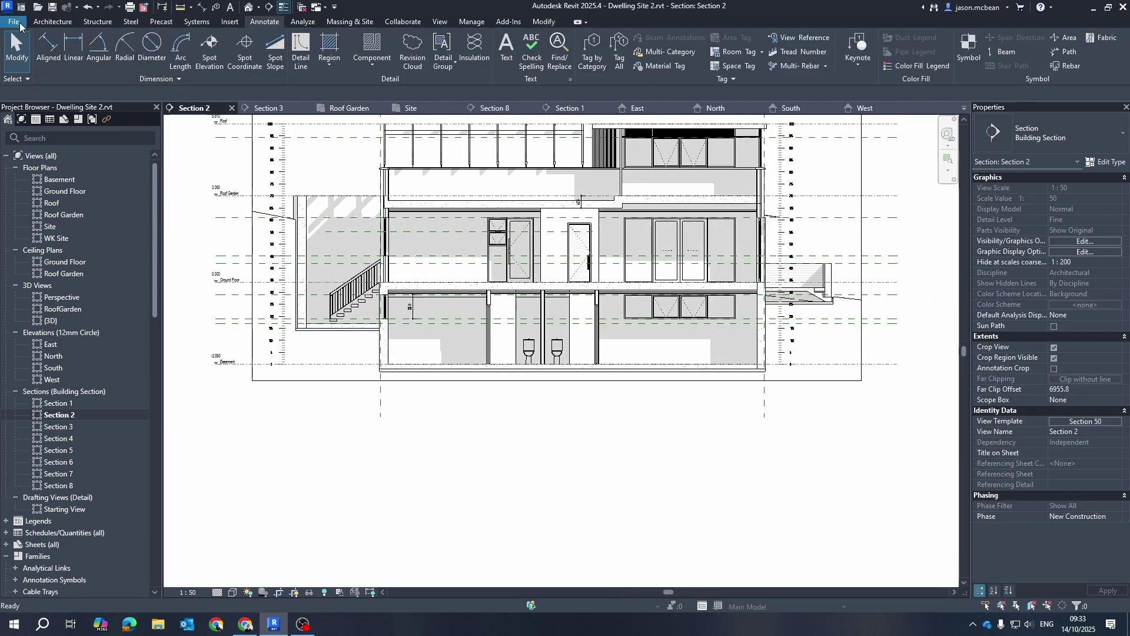
Review the layer structure of the external masonry wall beside the exterior stair in Section 2, then clear the selection.
{"action": "left_click", "coordinate": [50, 22]}
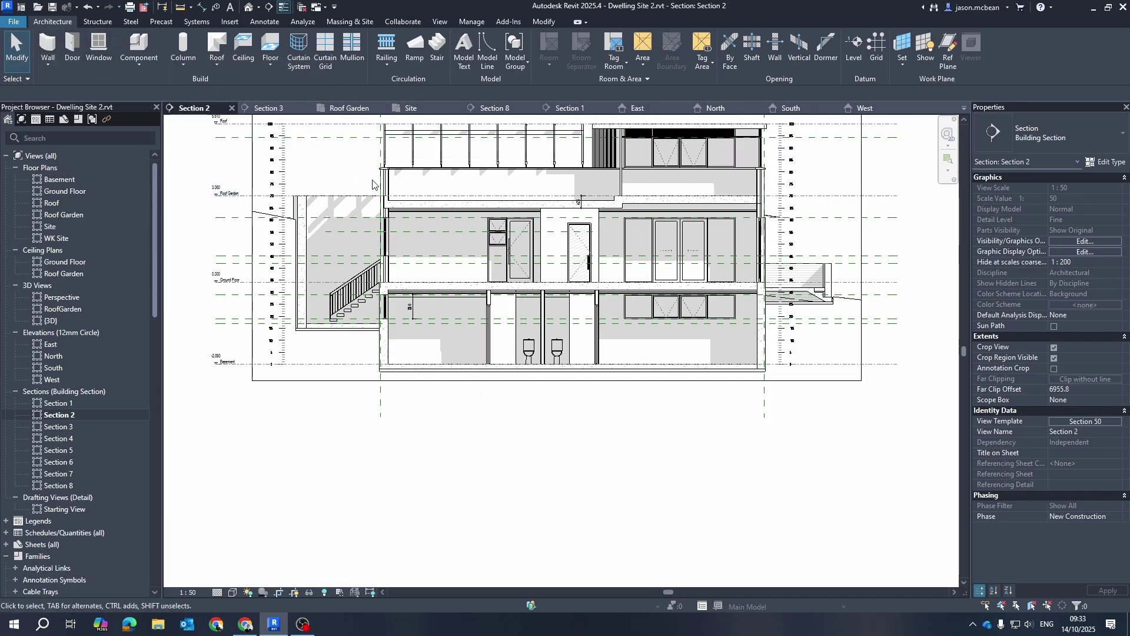
{"action": "scroll", "coordinate": [401, 242], "scroll_direction": "up", "scroll_amount": 3}
{"action": "left_click", "coordinate": [375, 241]}
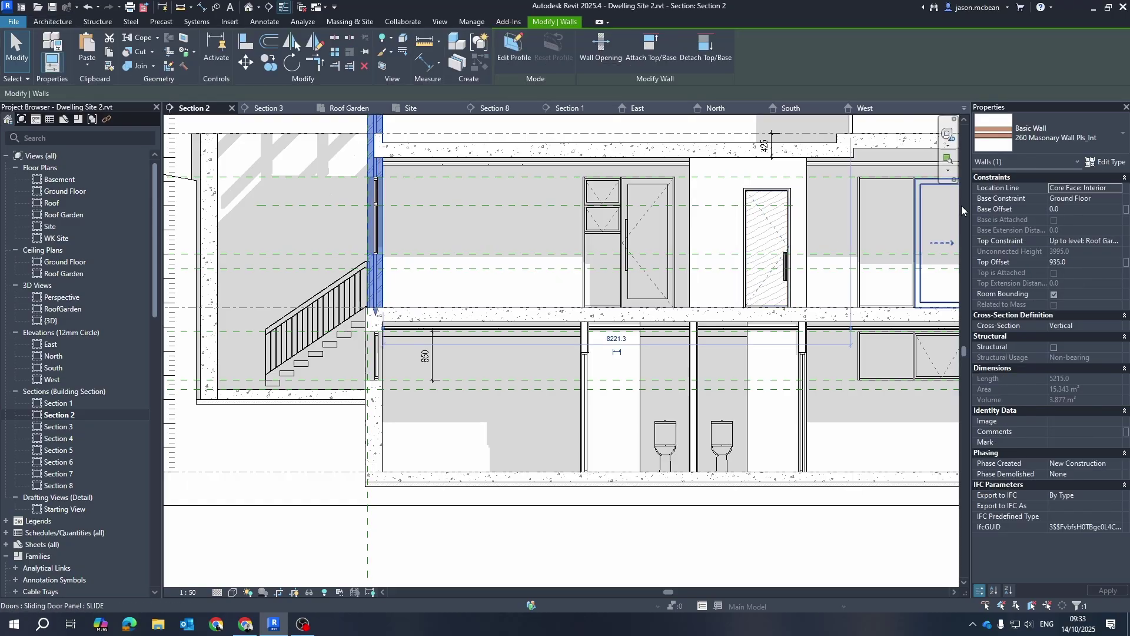
{"action": "left_click", "coordinate": [1108, 163]}
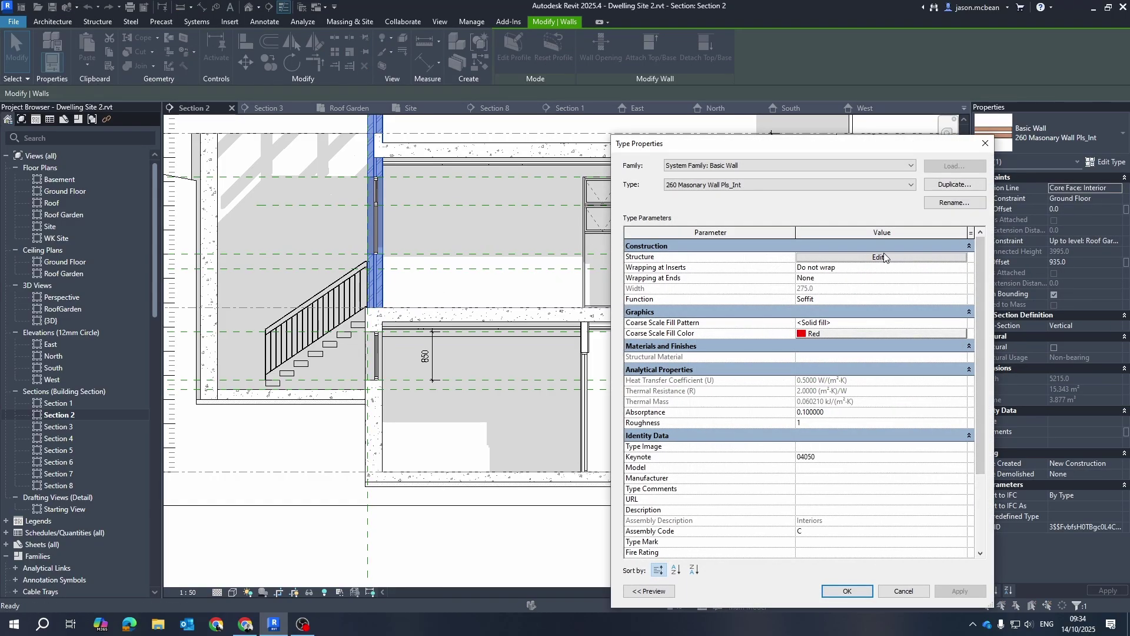
{"action": "left_click", "coordinate": [881, 257]}
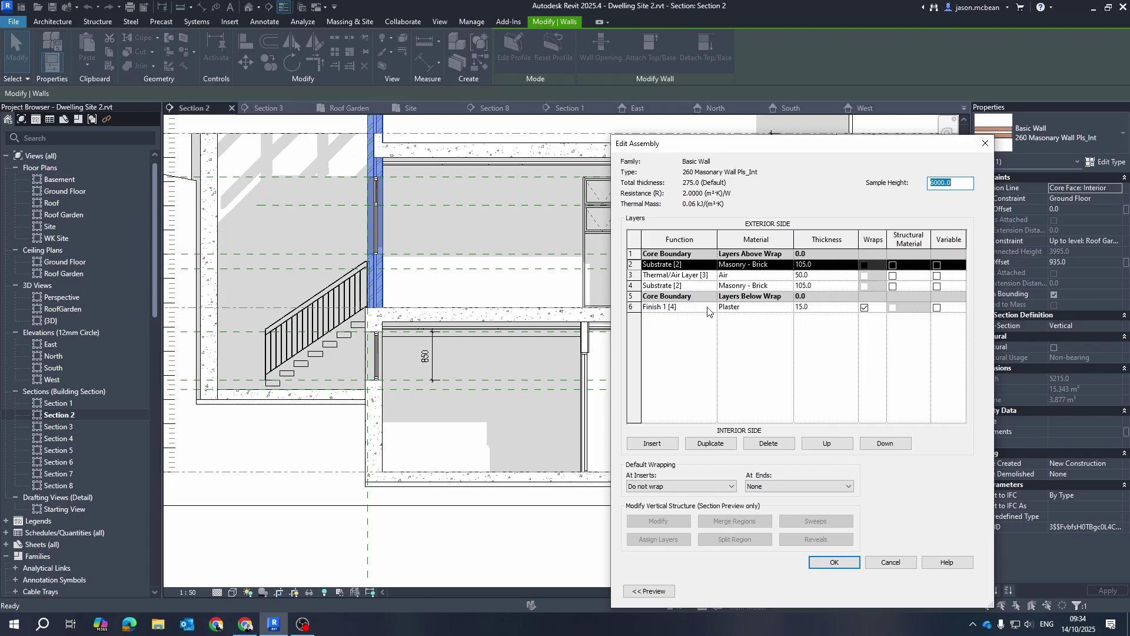
{"action": "left_click", "coordinate": [829, 560]}
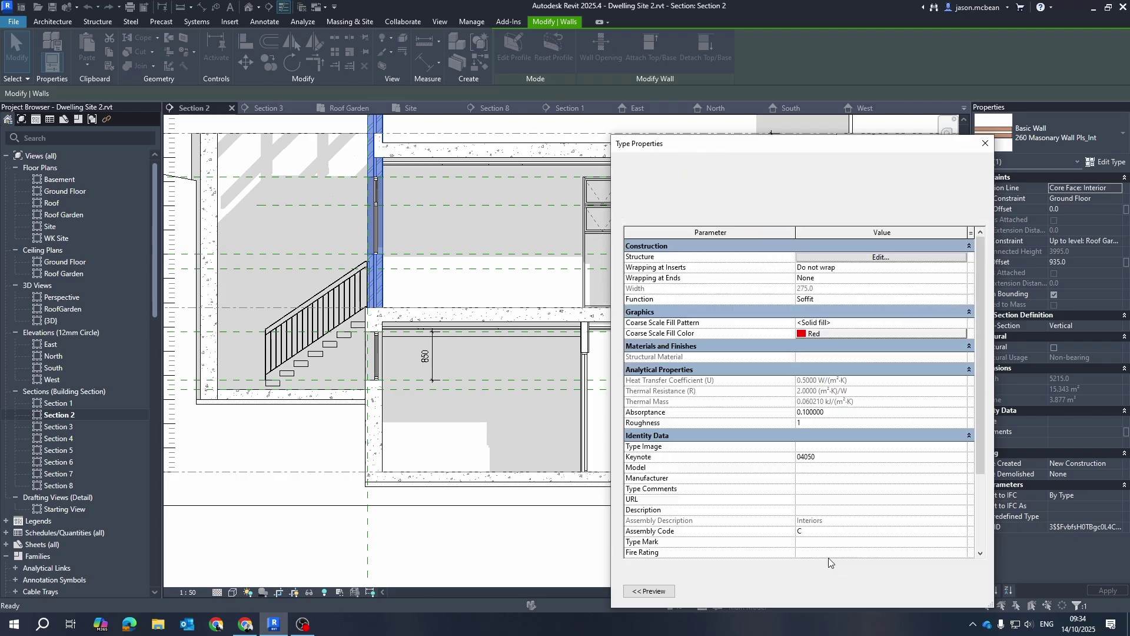
{"action": "key", "text": "Return"}
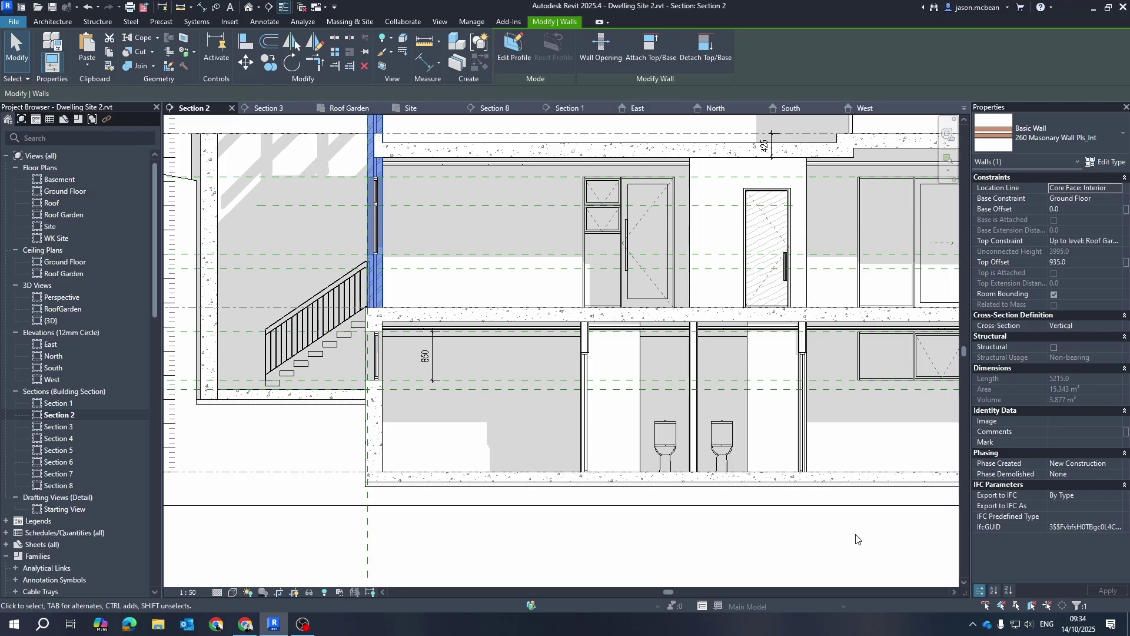
{"action": "scroll", "coordinate": [858, 538], "scroll_direction": "up", "scroll_amount": 1}
{"action": "scroll", "coordinate": [695, 434], "scroll_direction": "down", "scroll_amount": 6}
{"action": "key", "text": "Escape"}
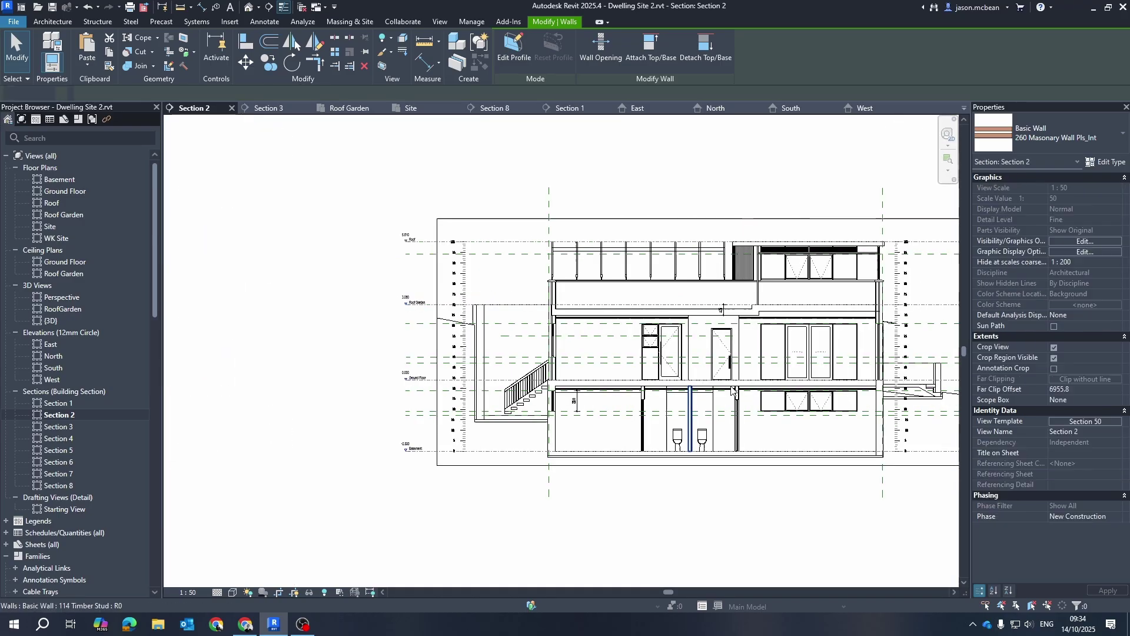
Inspect the roof slab above the glazed upper floor, including its type's layer structure, then close it and deselect the slab.
{"action": "middle_click_drag", "start_coordinate": [729, 358], "coordinate": [652, 363]}
{"action": "scroll", "coordinate": [717, 265], "scroll_direction": "up", "scroll_amount": 3}
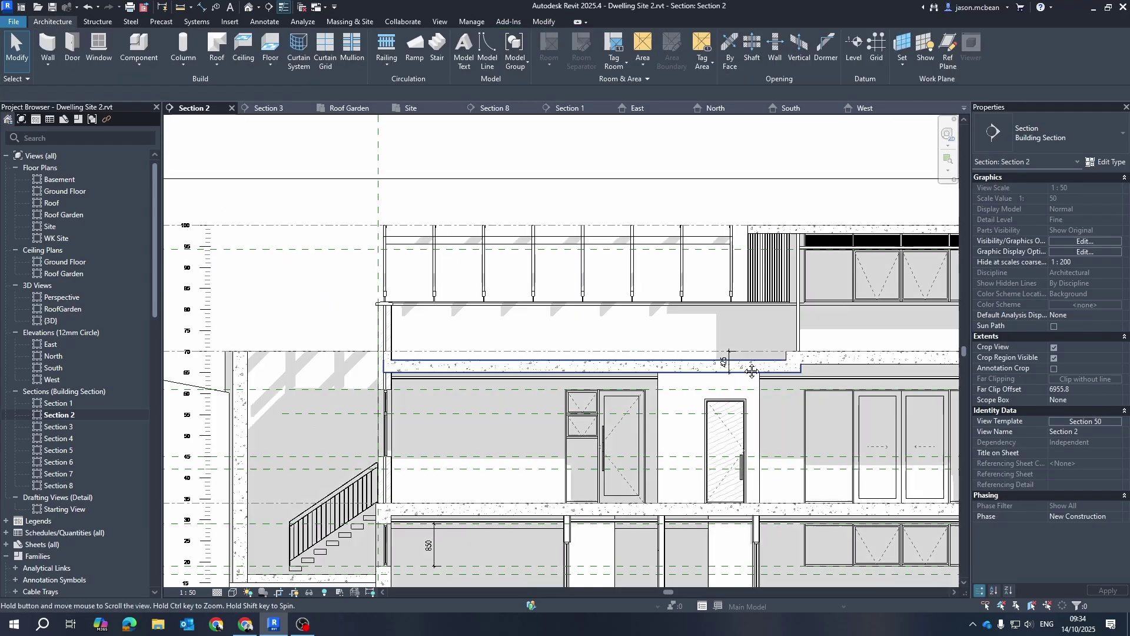
{"action": "left_click", "coordinate": [791, 237]}
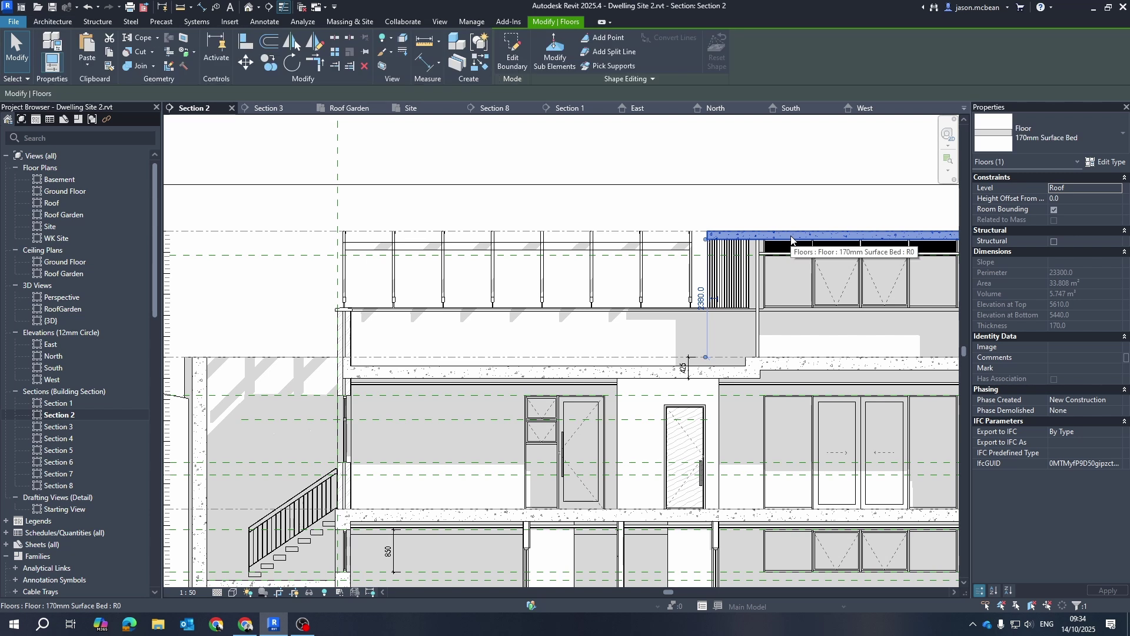
{"action": "key", "text": "Escape"}
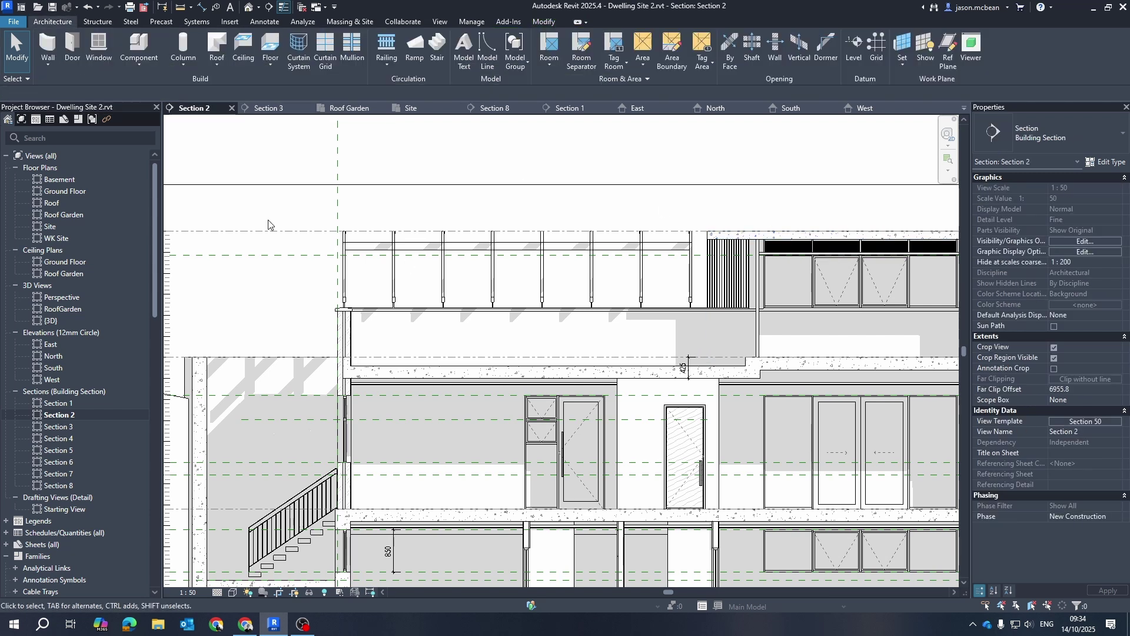
{"action": "left_click", "coordinate": [839, 231]}
{"action": "left_click", "coordinate": [1113, 163]}
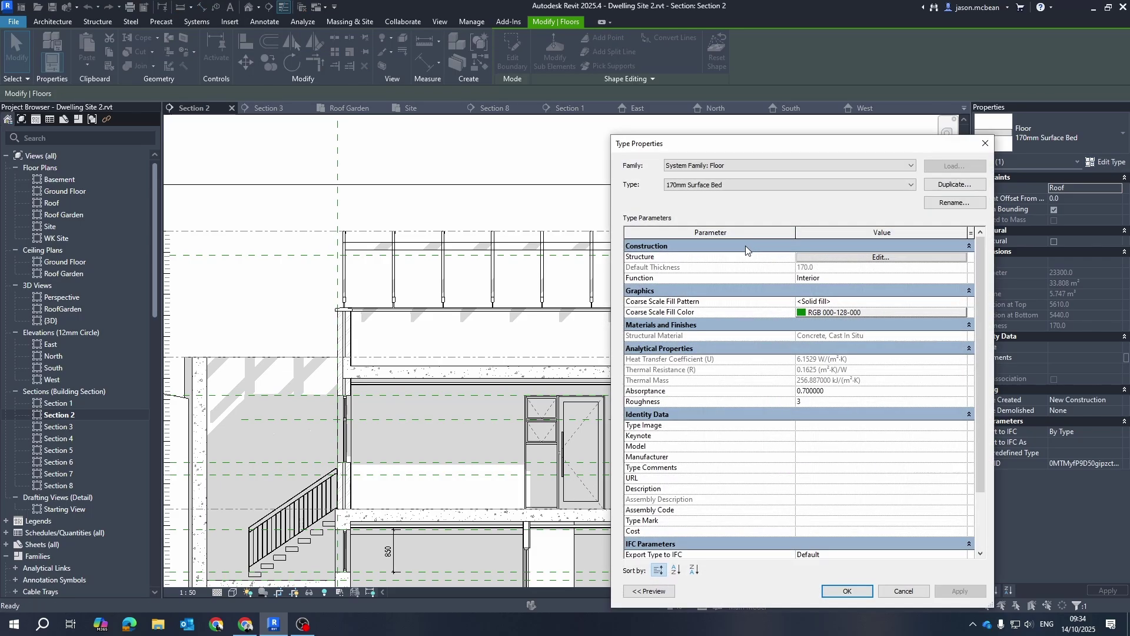
{"action": "left_click", "coordinate": [895, 259]}
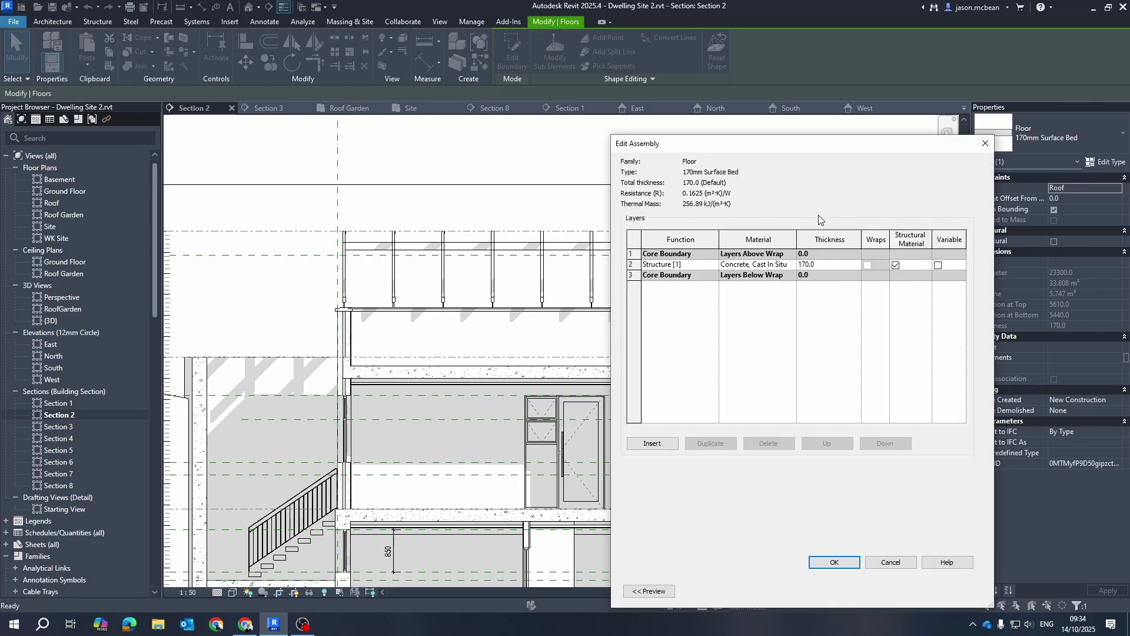
{"action": "key", "text": "Escape"}
{"action": "key", "text": "Escape"}
{"action": "key", "text": "Escape"}
Inspect the type properties and structure of the ground floor's plastered ceiling without changes, then clear the selection.
{"action": "scroll", "coordinate": [432, 378], "scroll_direction": "up", "scroll_amount": 1}
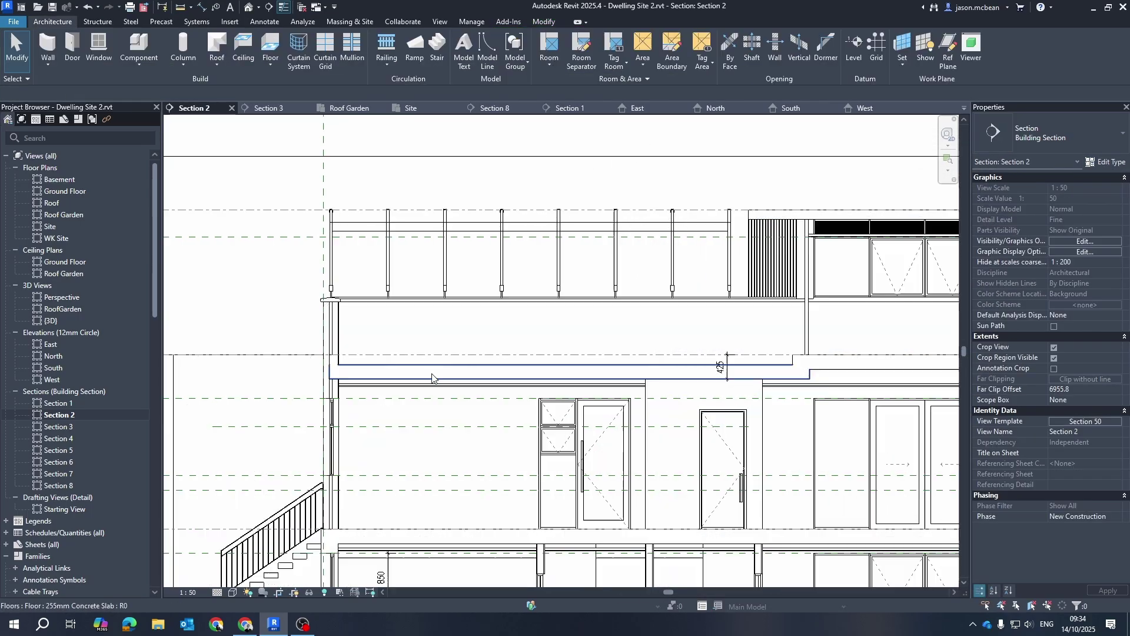
{"action": "left_click", "coordinate": [434, 386]}
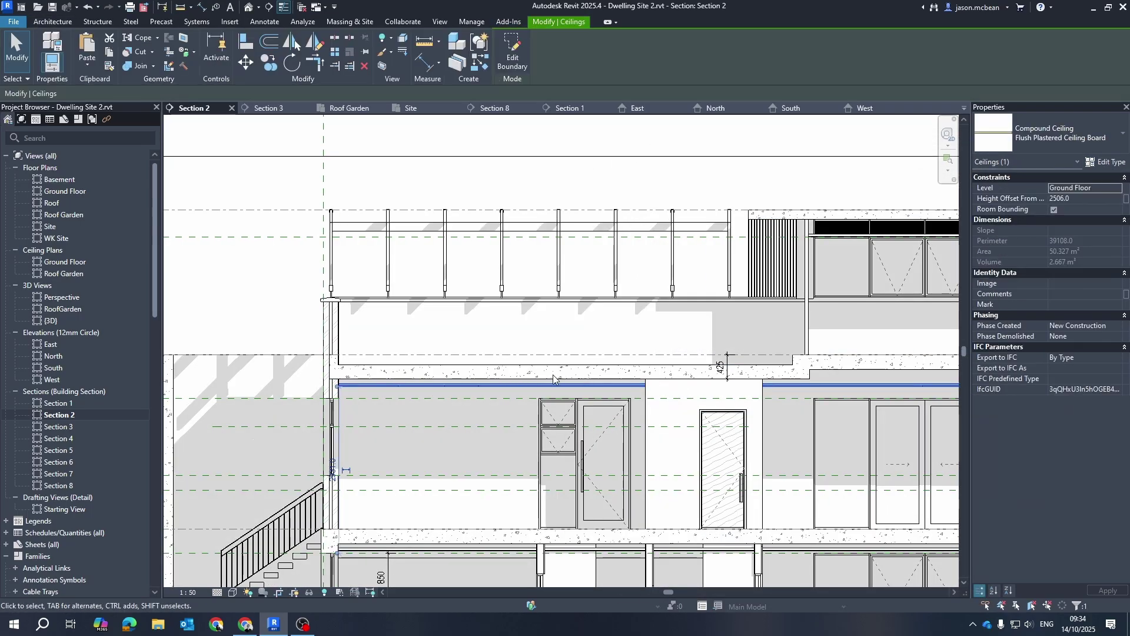
{"action": "left_click", "coordinate": [1107, 162]}
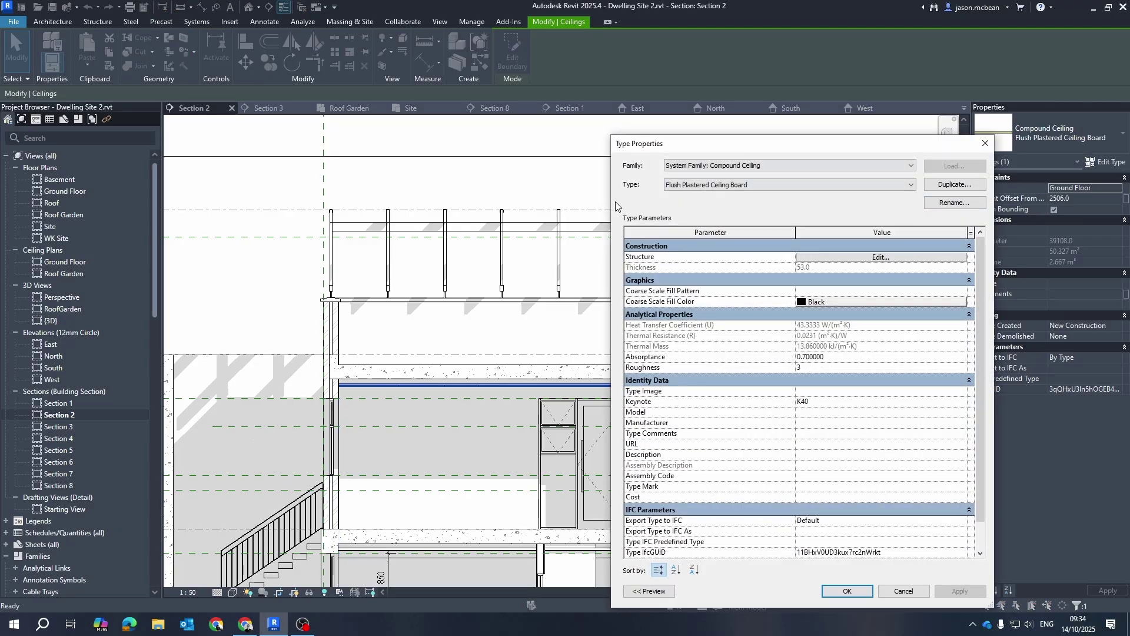
{"action": "left_click", "coordinate": [906, 258]}
{"action": "key", "text": "Escape"}
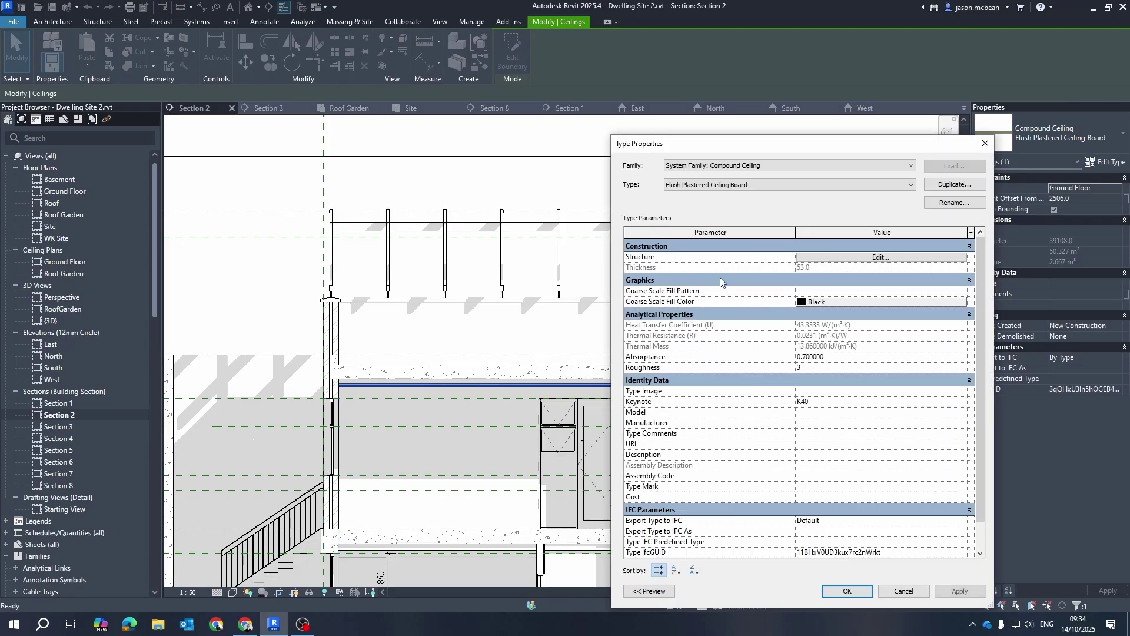
{"action": "key", "text": "Escape"}
{"action": "key", "text": "Escape"}
Inspect the Basement, Ground Floor, Roof Garden and Roof levels in Section 2, then clear the selection.
{"action": "scroll", "coordinate": [701, 355], "scroll_direction": "down", "scroll_amount": 6}
{"action": "scroll", "coordinate": [583, 406], "scroll_direction": "up", "scroll_amount": 1}
{"action": "scroll", "coordinate": [598, 386], "scroll_direction": "up", "scroll_amount": 5}
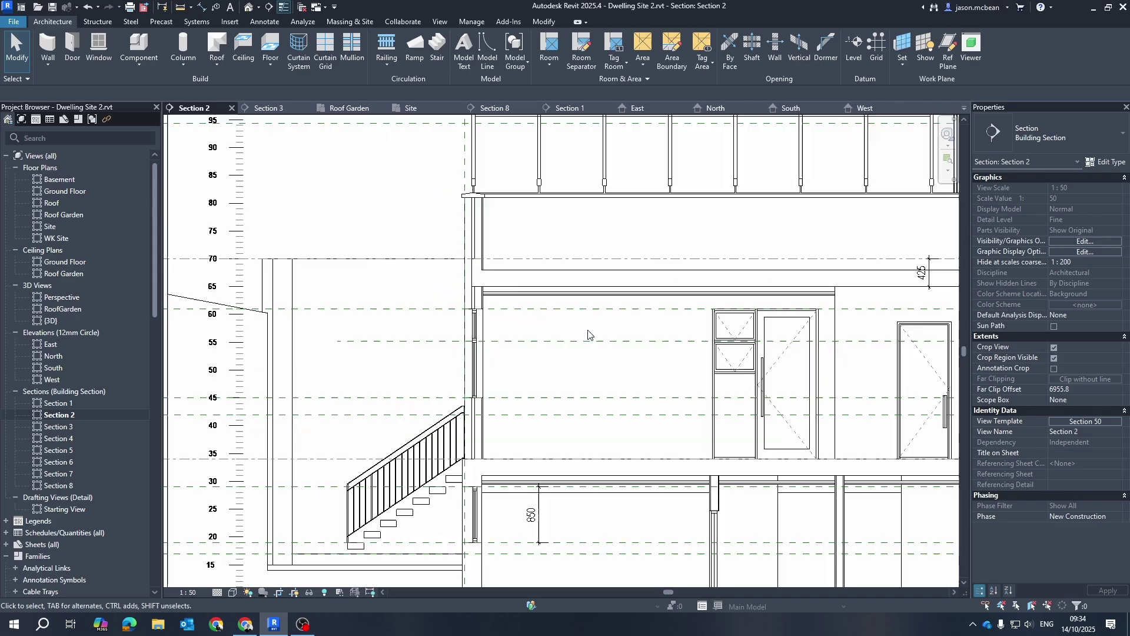
{"action": "scroll", "coordinate": [740, 429], "scroll_direction": "down", "scroll_amount": 6}
{"action": "scroll", "coordinate": [677, 377], "scroll_direction": "up", "scroll_amount": 2}
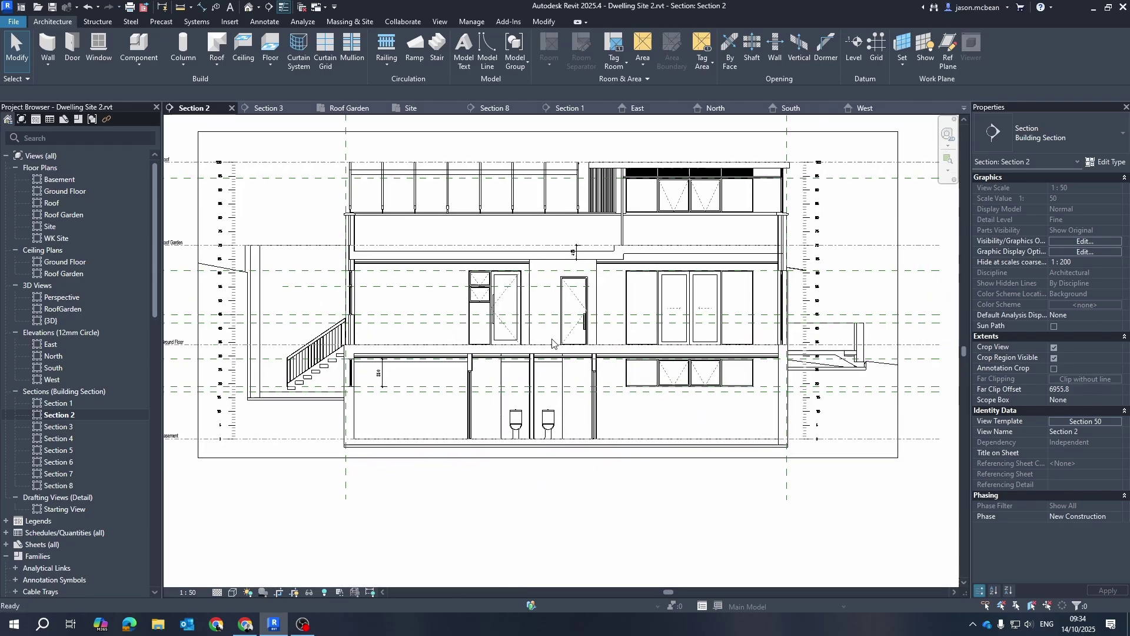
{"action": "scroll", "coordinate": [630, 323], "scroll_direction": "down", "scroll_amount": 3}
{"action": "scroll", "coordinate": [371, 354], "scroll_direction": "up", "scroll_amount": 4}
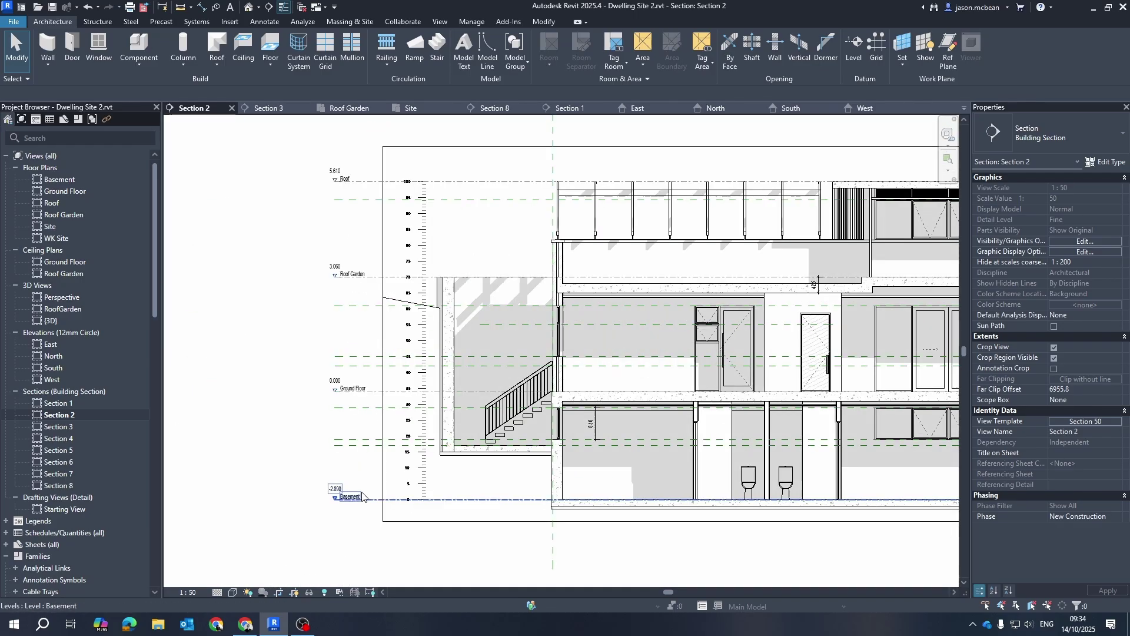
{"action": "left_click", "coordinate": [352, 496]}
{"action": "left_click", "coordinate": [353, 388]}
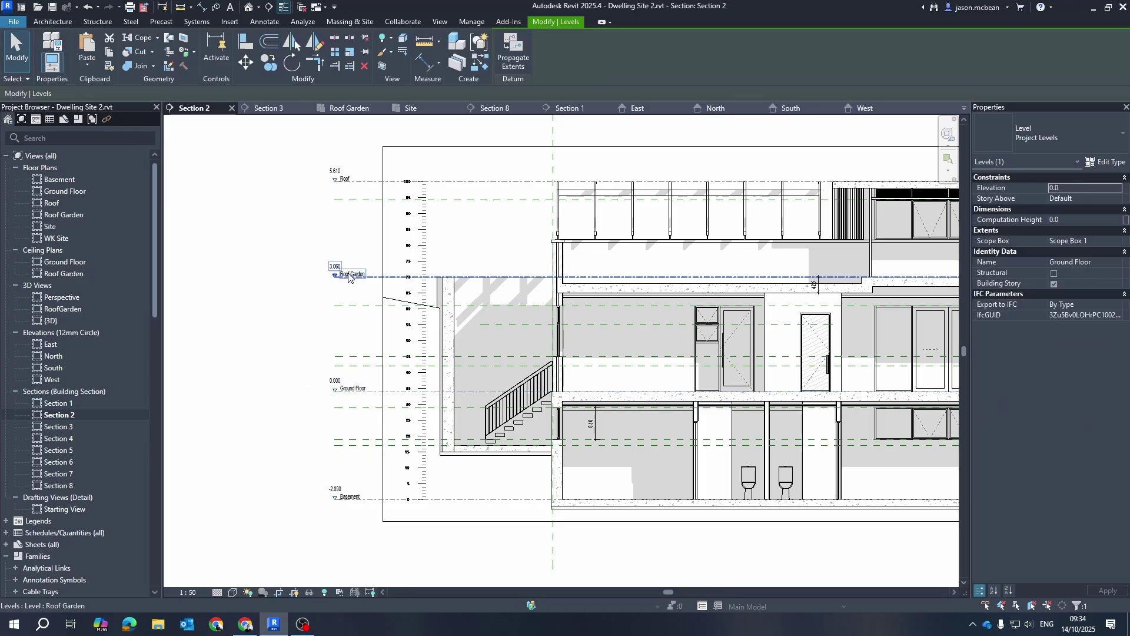
{"action": "left_click", "coordinate": [351, 275]}
{"action": "left_click", "coordinate": [332, 177]}
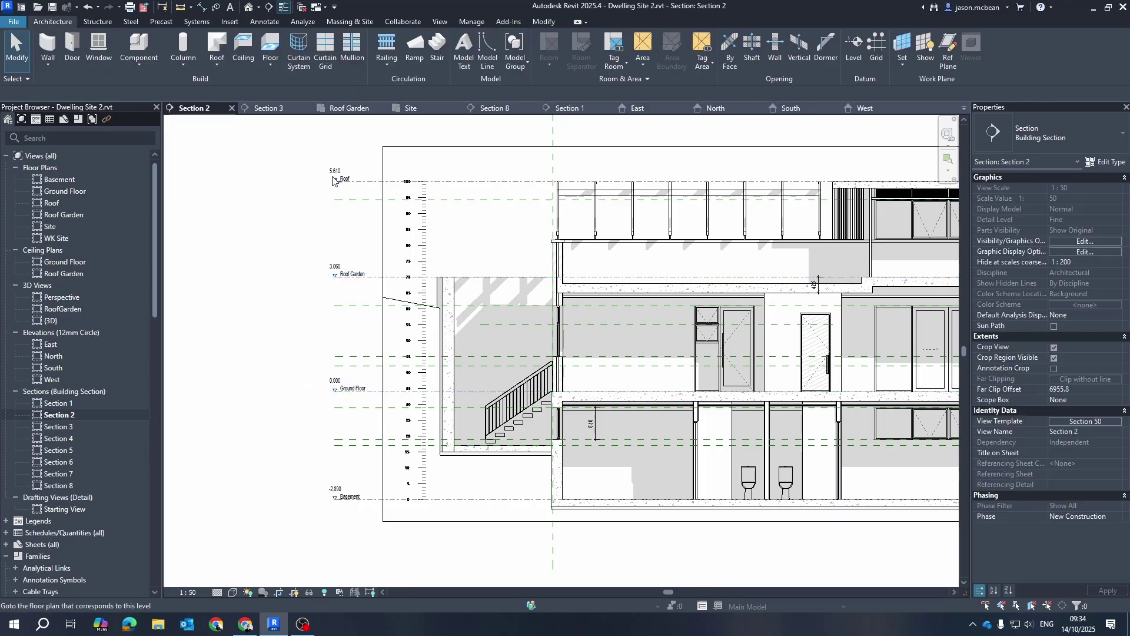
{"action": "left_click", "coordinate": [365, 182]}
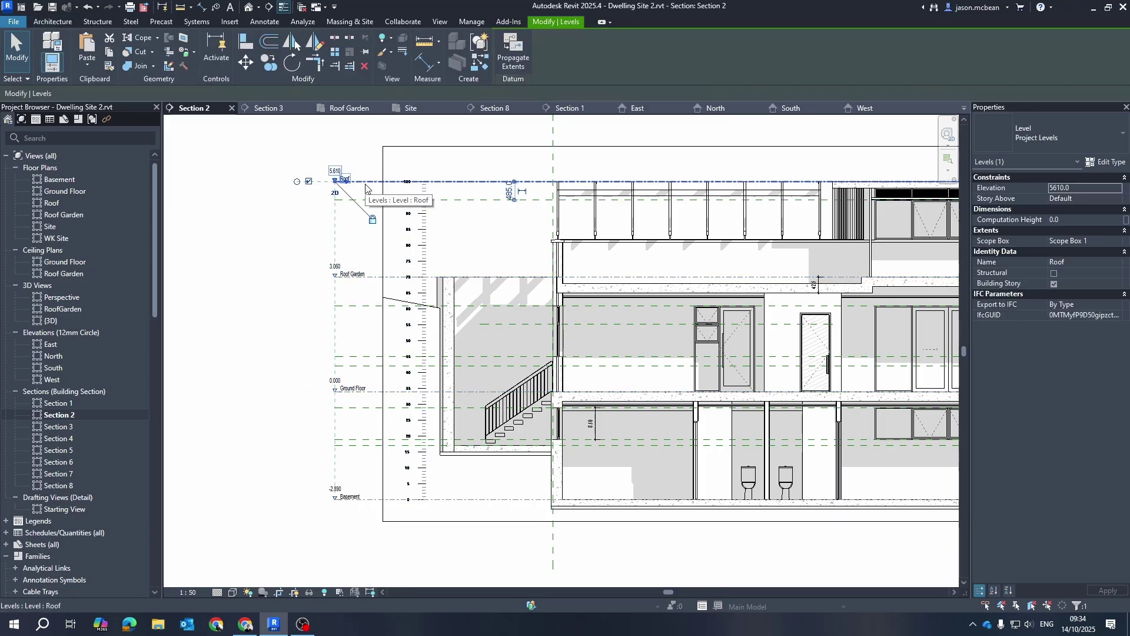
{"action": "scroll", "coordinate": [365, 186], "scroll_direction": "down", "scroll_amount": 4}
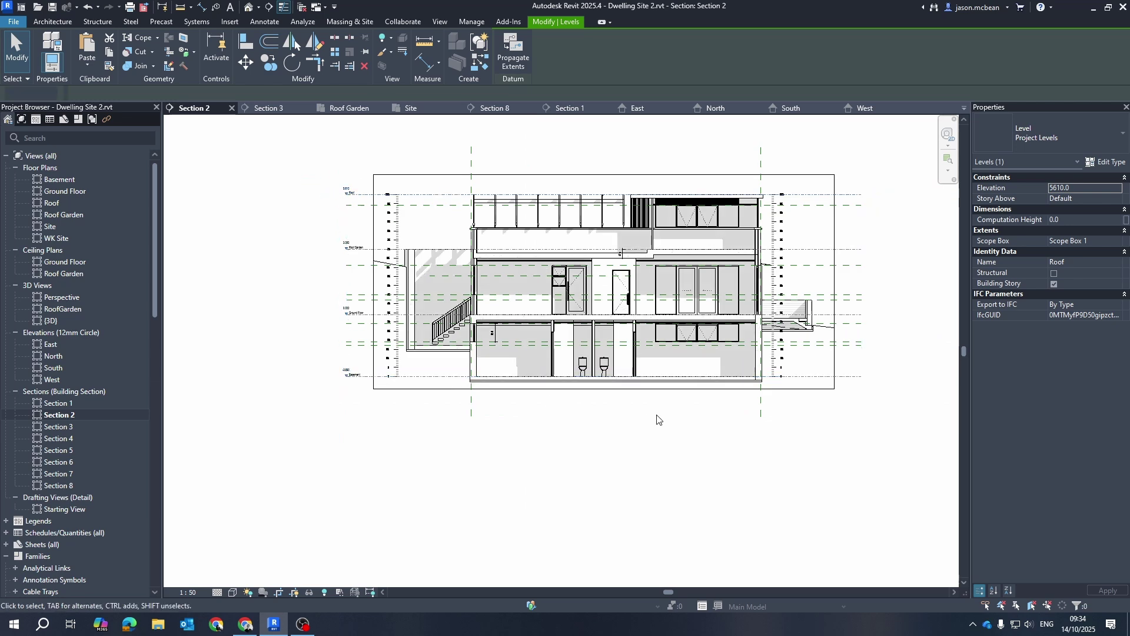
{"action": "key", "text": "Escape"}
Examine the whole of Section 2, from the interior rooms to the brick coursing scale and site edge opposite the exterior stair.
{"action": "scroll", "coordinate": [658, 373], "scroll_direction": "up", "scroll_amount": 3}
{"action": "scroll", "coordinate": [658, 373], "scroll_direction": "down", "scroll_amount": 3}
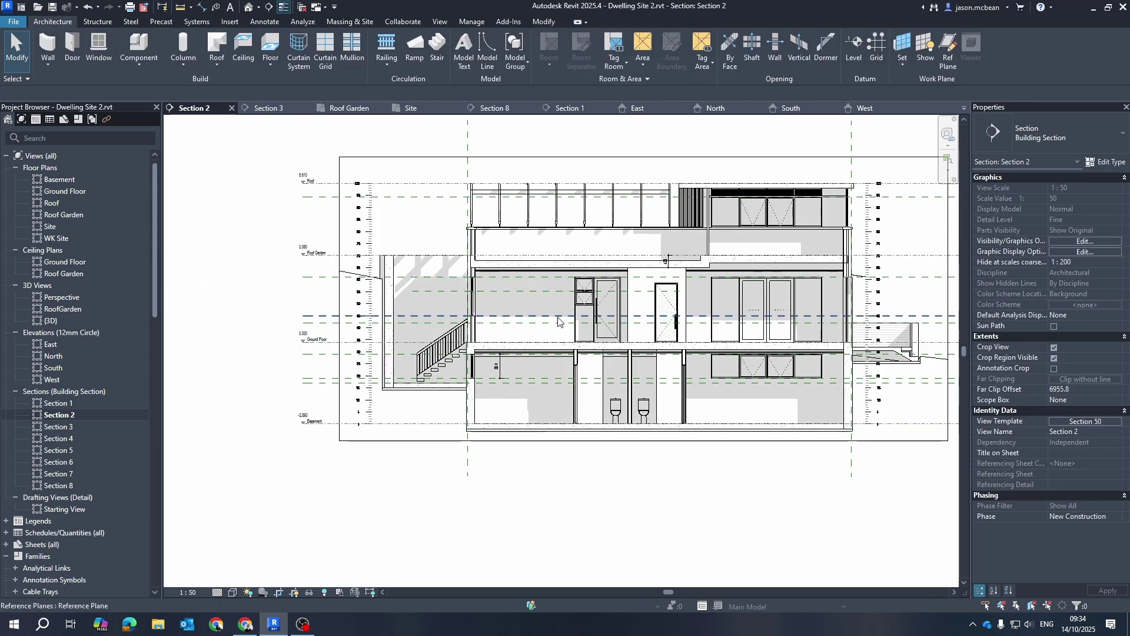
{"action": "scroll", "coordinate": [492, 361], "scroll_direction": "up", "scroll_amount": 1}
{"action": "scroll", "coordinate": [702, 356], "scroll_direction": "up", "scroll_amount": 1}
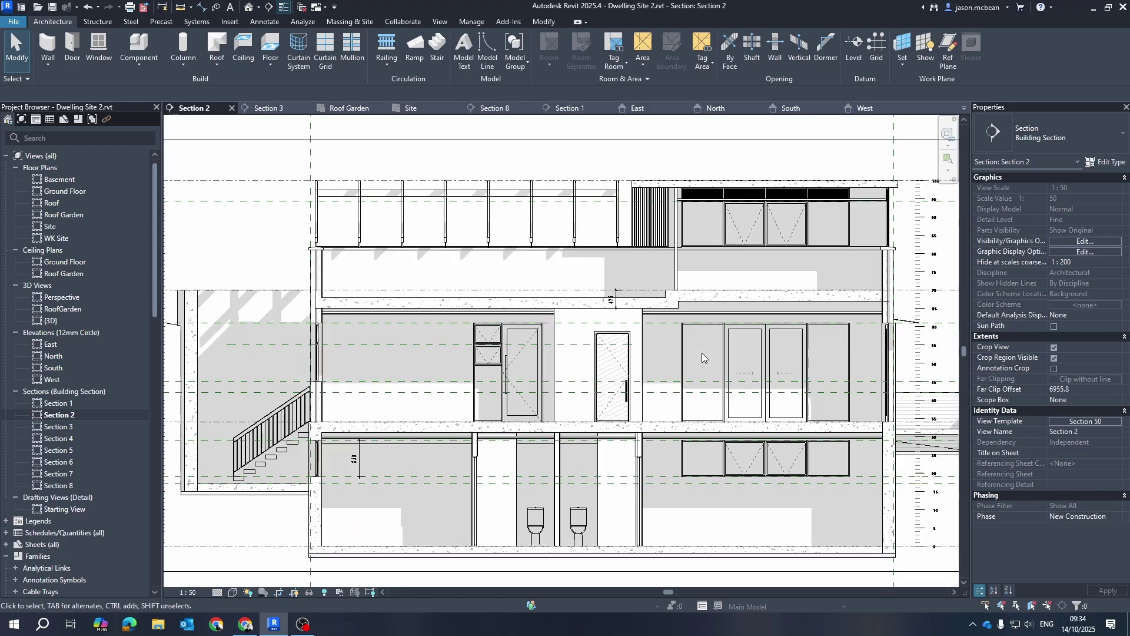
{"action": "scroll", "coordinate": [609, 298], "scroll_direction": "down", "scroll_amount": 2}
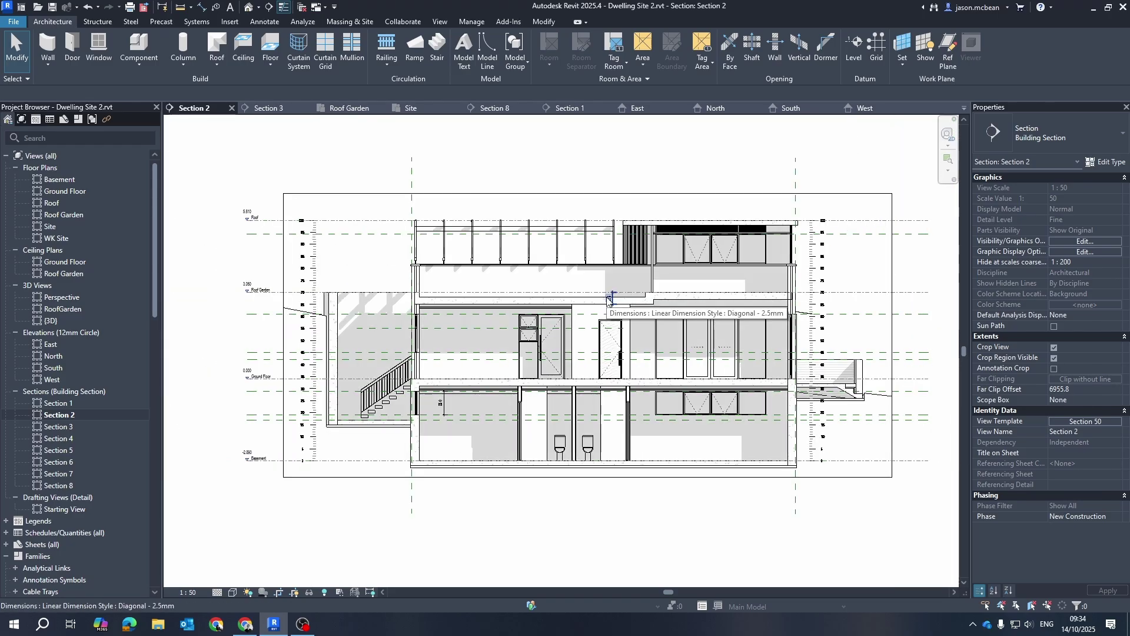
{"action": "scroll", "coordinate": [649, 166], "scroll_direction": "down", "scroll_amount": 1}
{"action": "scroll", "coordinate": [859, 300], "scroll_direction": "up", "scroll_amount": 10}
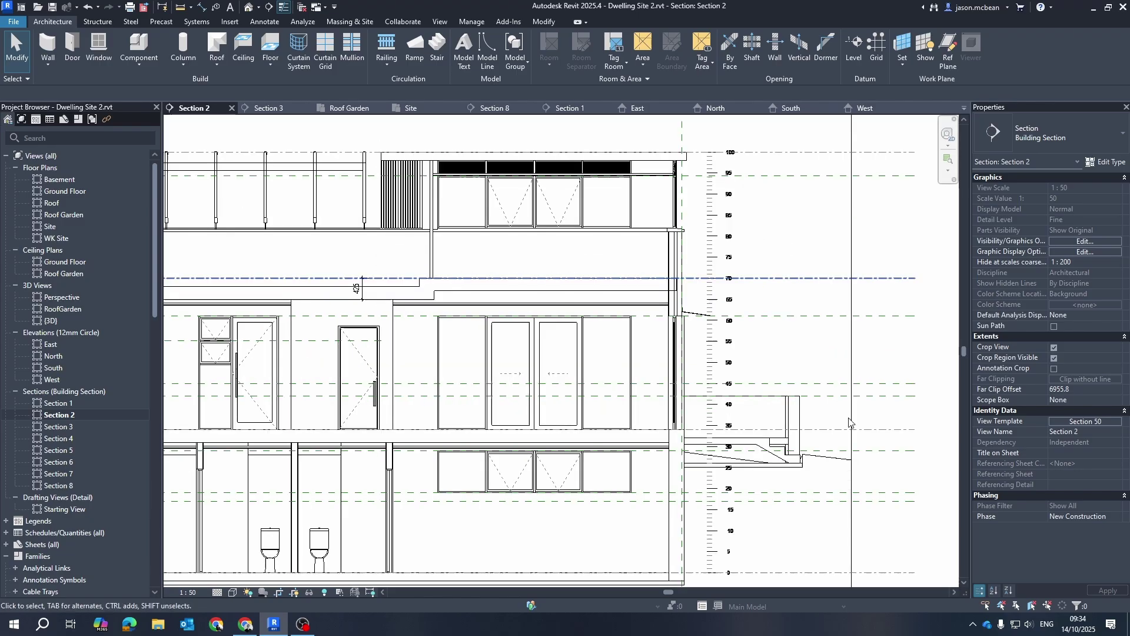
Examine Section 2 from the raised slab at the site edge, across all storeys, to the exterior stair and its level markers.
{"action": "middle_click_drag", "start_coordinate": [720, 532], "coordinate": [695, 415]}
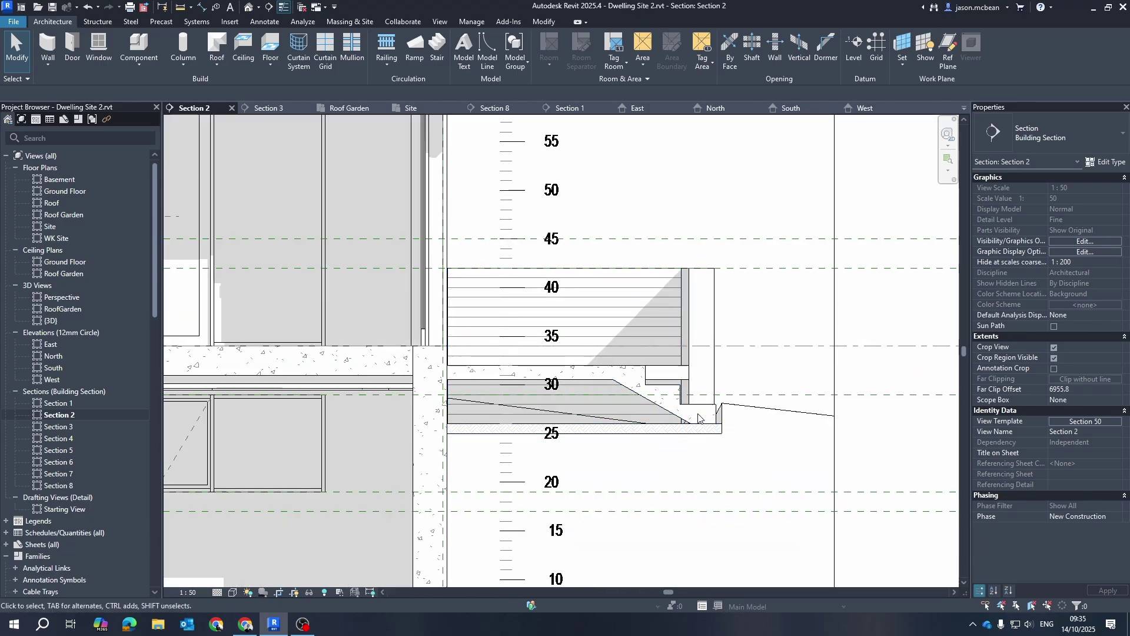
{"action": "scroll", "coordinate": [604, 404], "scroll_direction": "down", "scroll_amount": 2}
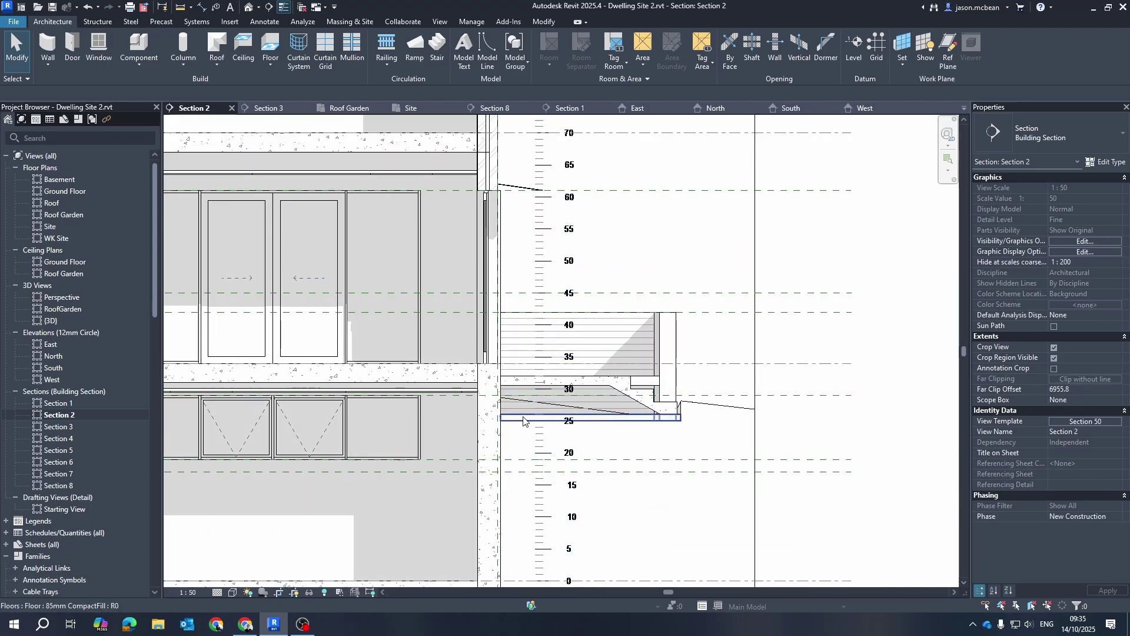
{"action": "scroll", "coordinate": [605, 397], "scroll_direction": "down", "scroll_amount": 3}
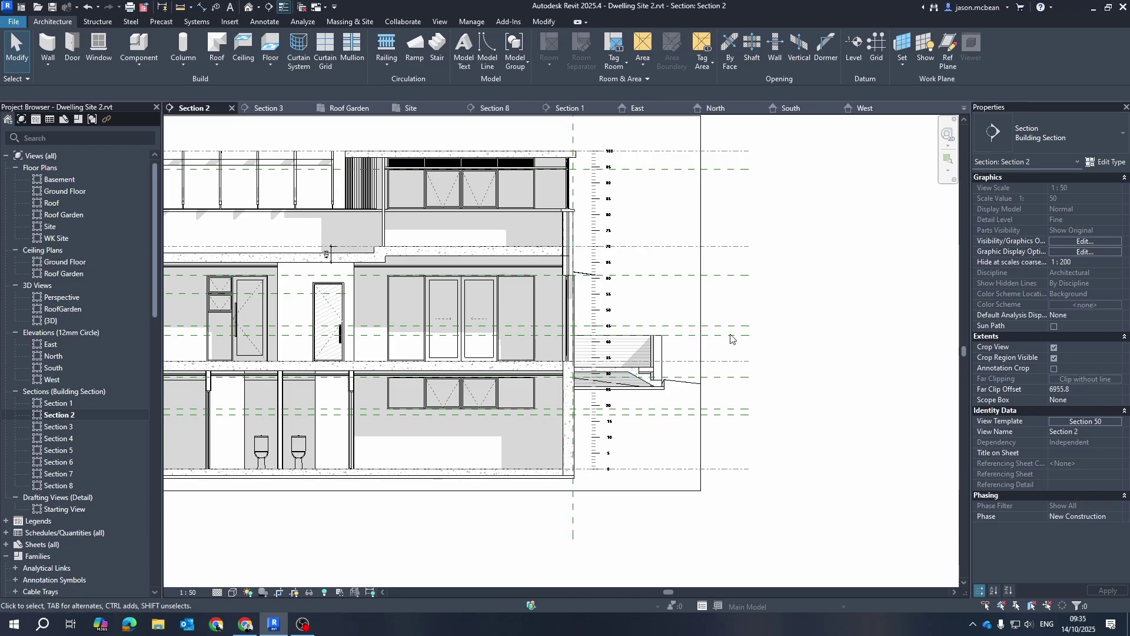
{"action": "middle_click_drag", "start_coordinate": [618, 477], "coordinate": [733, 457]}
{"action": "scroll", "coordinate": [378, 415], "scroll_direction": "up", "scroll_amount": 4}
{"action": "scroll", "coordinate": [542, 358], "scroll_direction": "down", "scroll_amount": 5}
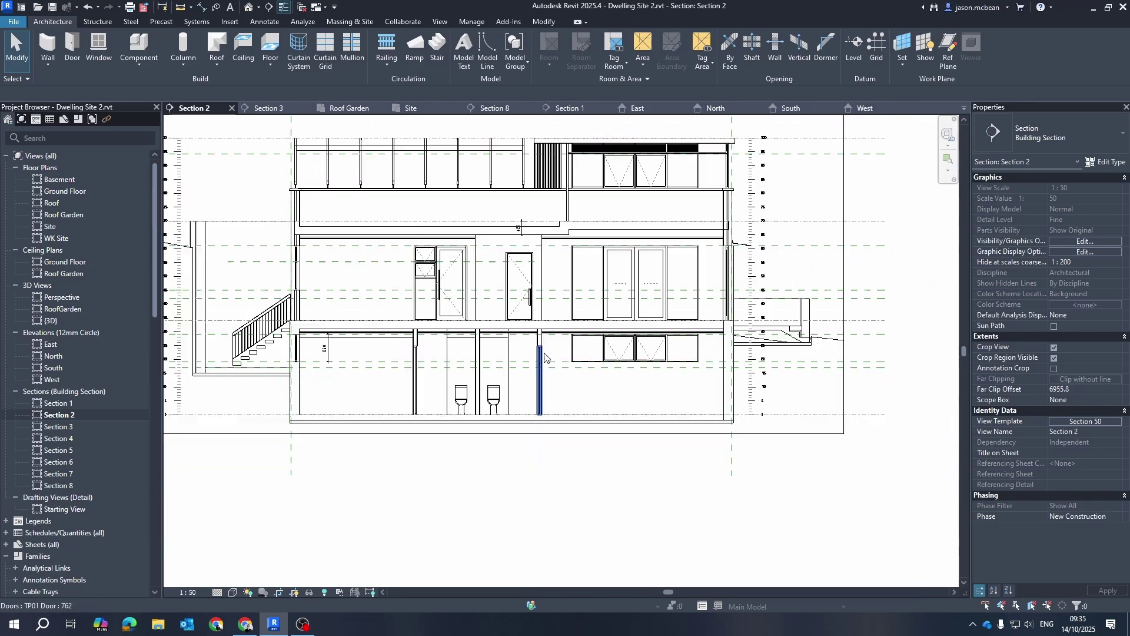
{"action": "middle_click_drag", "start_coordinate": [442, 306], "coordinate": [446, 363]}
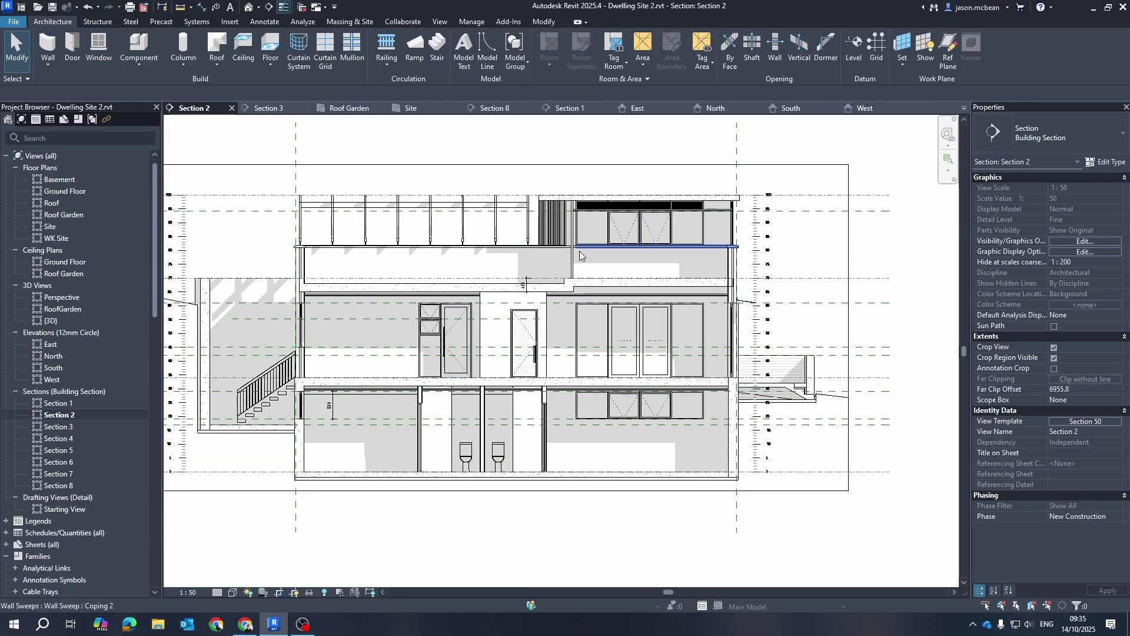
{"action": "scroll", "coordinate": [580, 251], "scroll_direction": "down", "scroll_amount": 2}
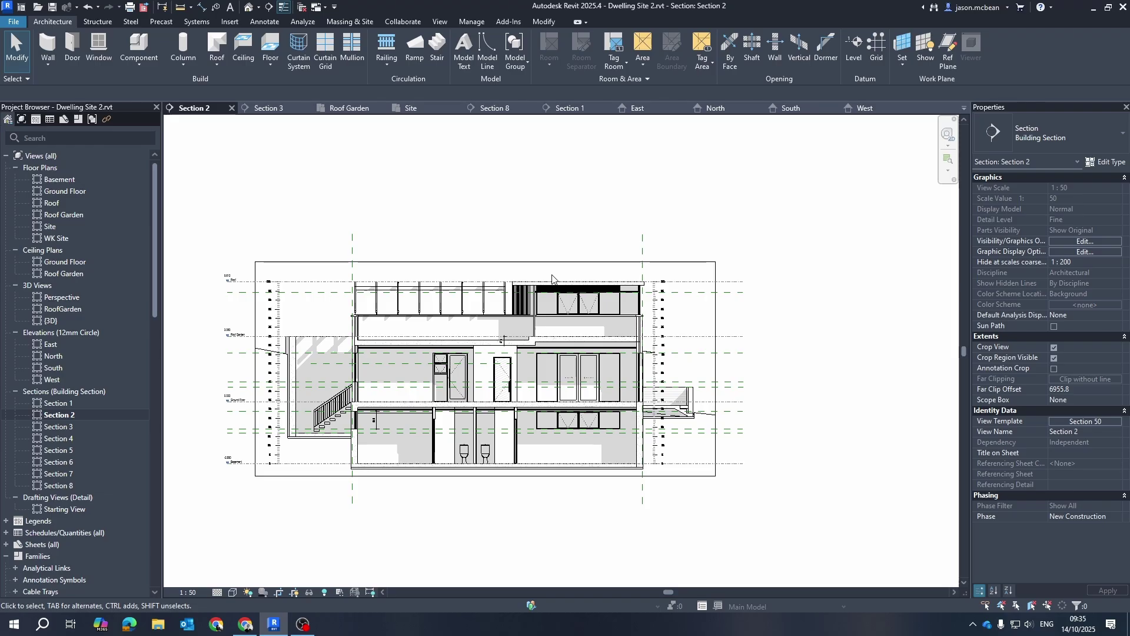
{"action": "scroll", "coordinate": [272, 336], "scroll_direction": "up", "scroll_amount": 2}
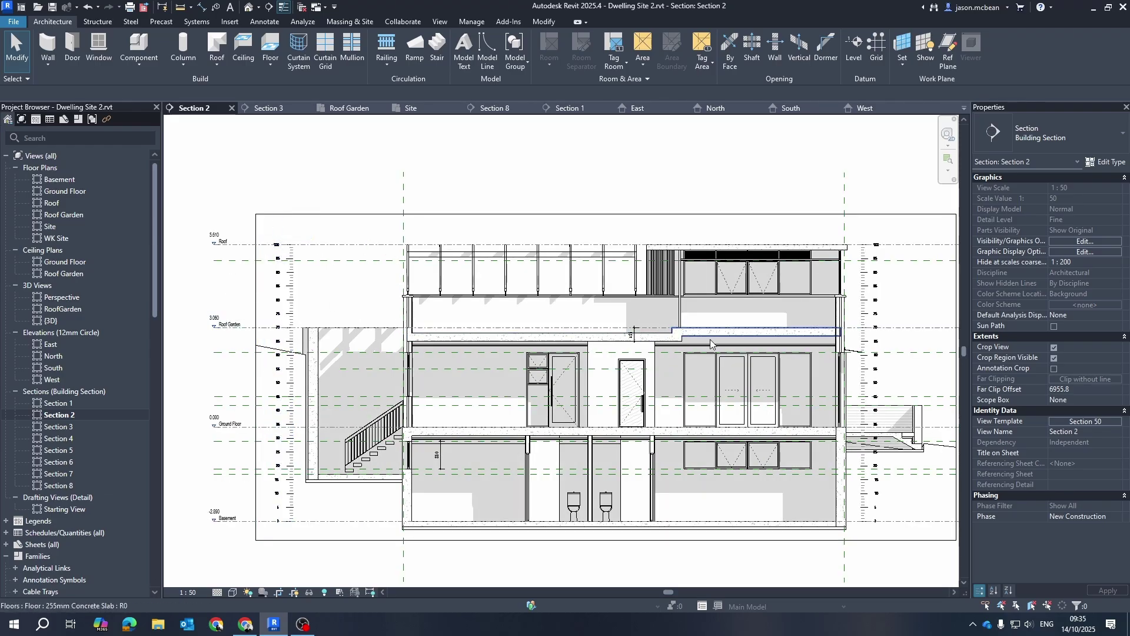
{"action": "middle_click_drag", "start_coordinate": [840, 390], "coordinate": [775, 329]}
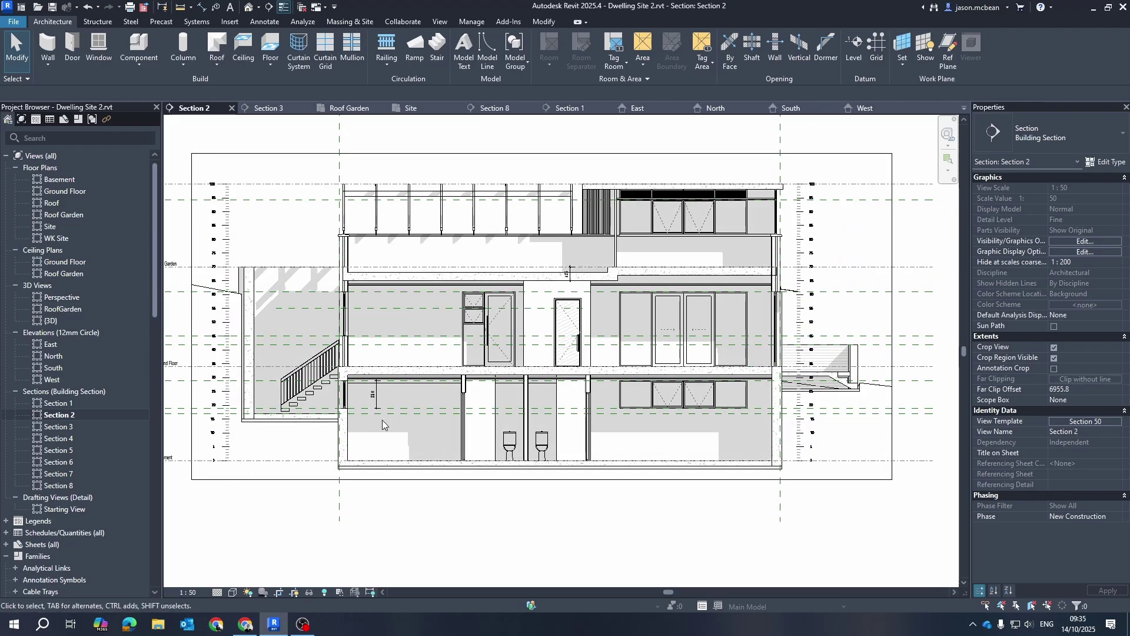
{"action": "middle_click_drag", "start_coordinate": [383, 424], "coordinate": [532, 412]}
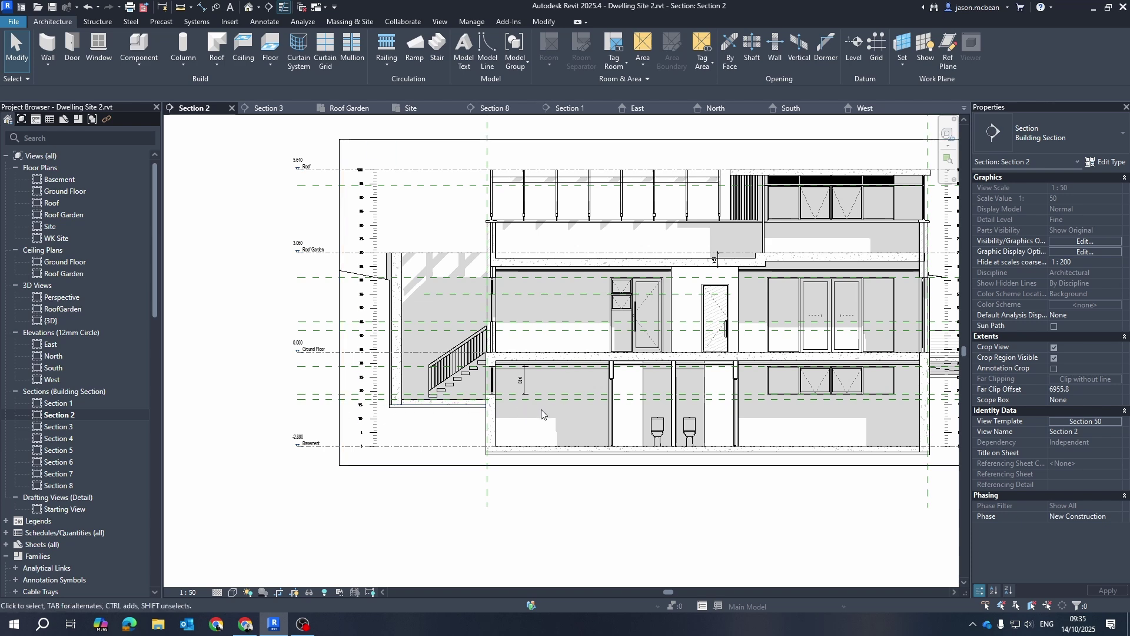
{"action": "scroll", "coordinate": [403, 410], "scroll_direction": "up", "scroll_amount": 2}
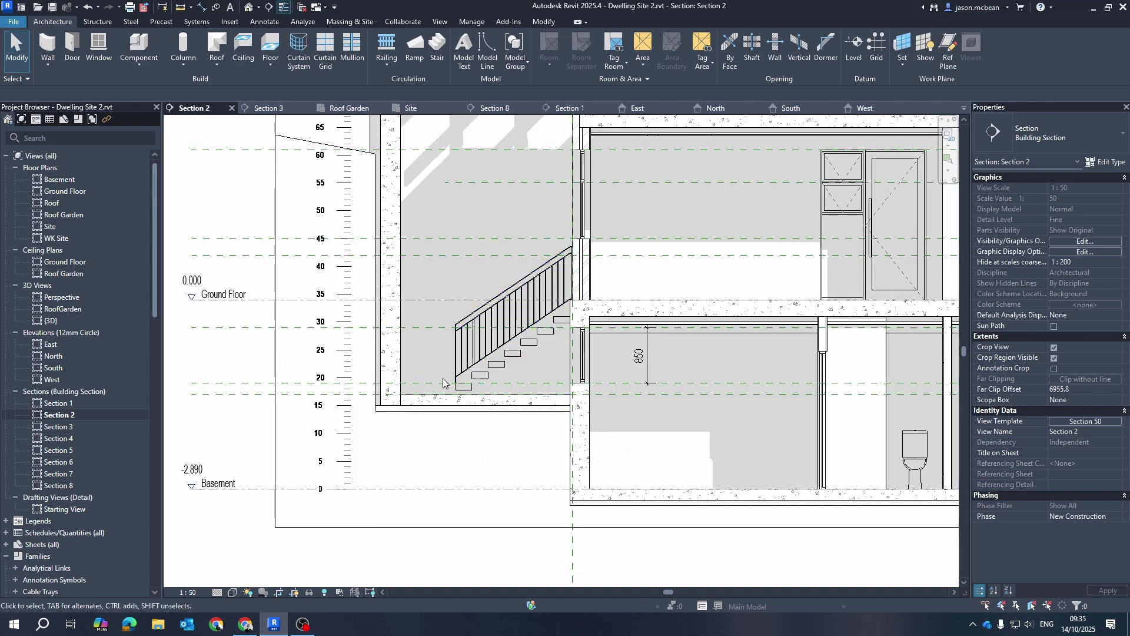
{"action": "scroll", "coordinate": [336, 348], "scroll_direction": "down", "scroll_amount": 4}
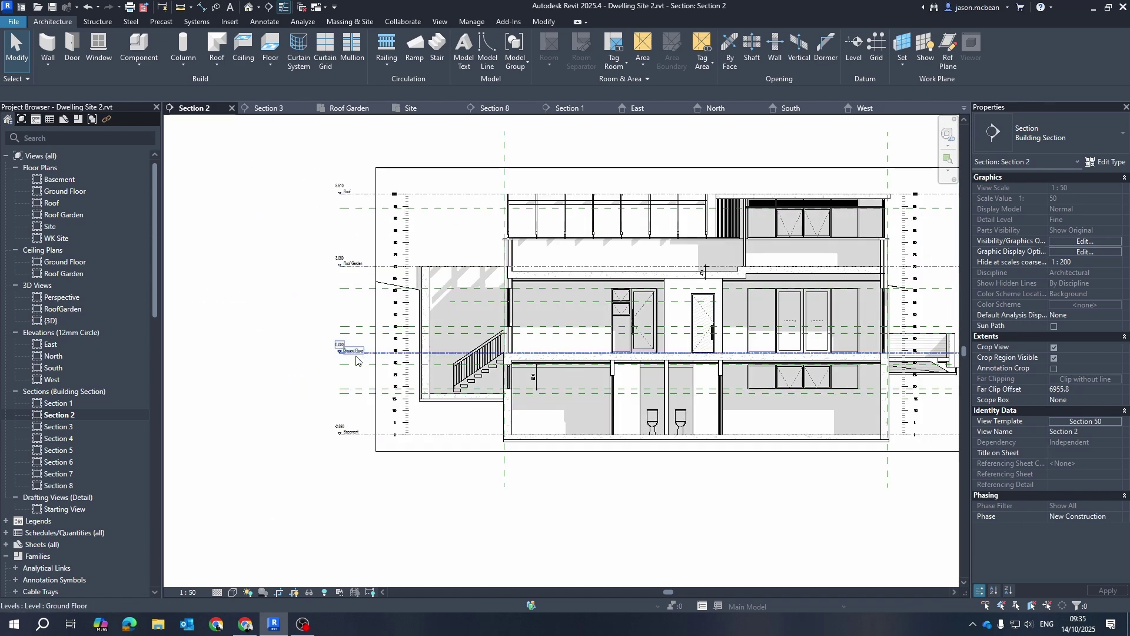
Check the Ground Floor level in Section 2 and inspect the surface bed beneath the exterior stair, then clear the selection.
{"action": "left_click", "coordinate": [355, 357]}
{"action": "key", "text": "Escape"}
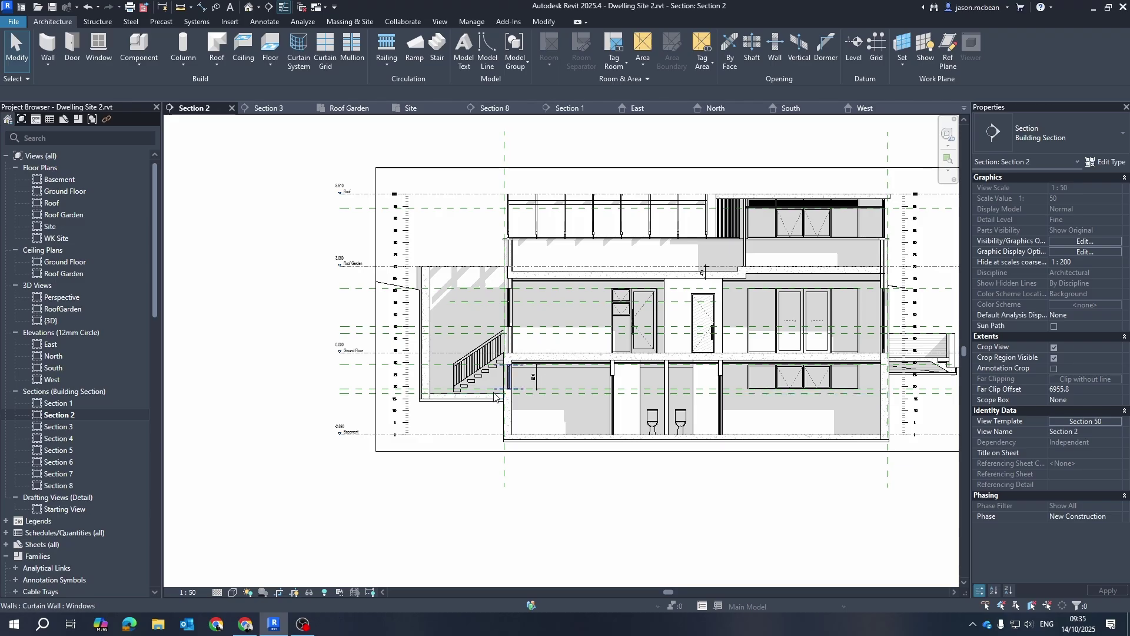
{"action": "left_click", "coordinate": [495, 396]}
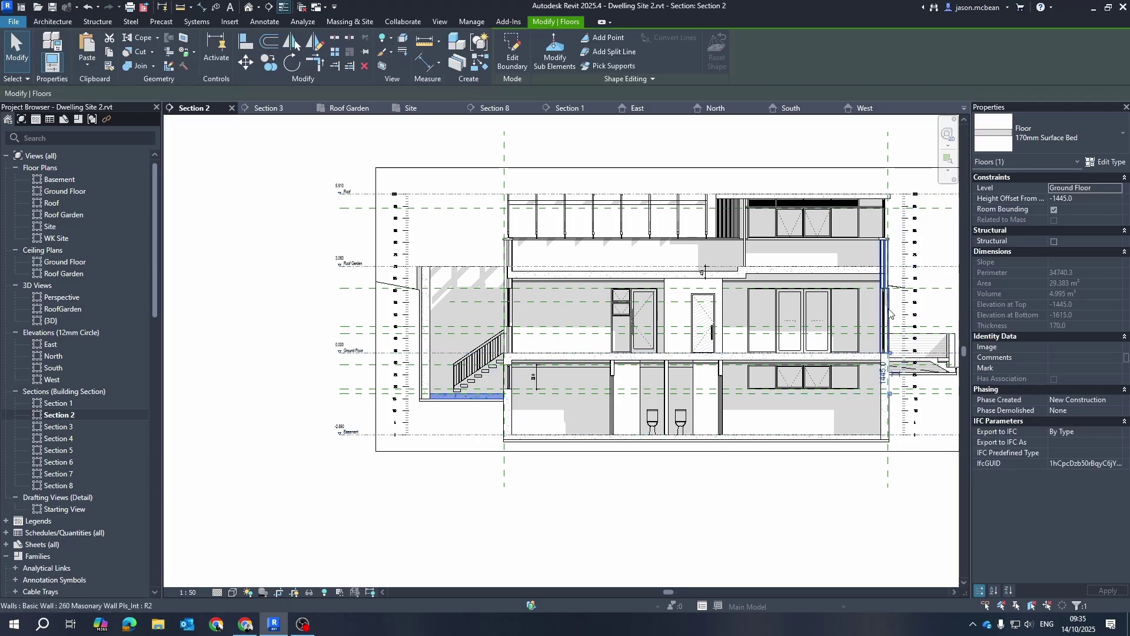
{"action": "key", "text": "Escape"}
{"action": "scroll", "coordinate": [386, 360], "scroll_direction": "down", "scroll_amount": 3}
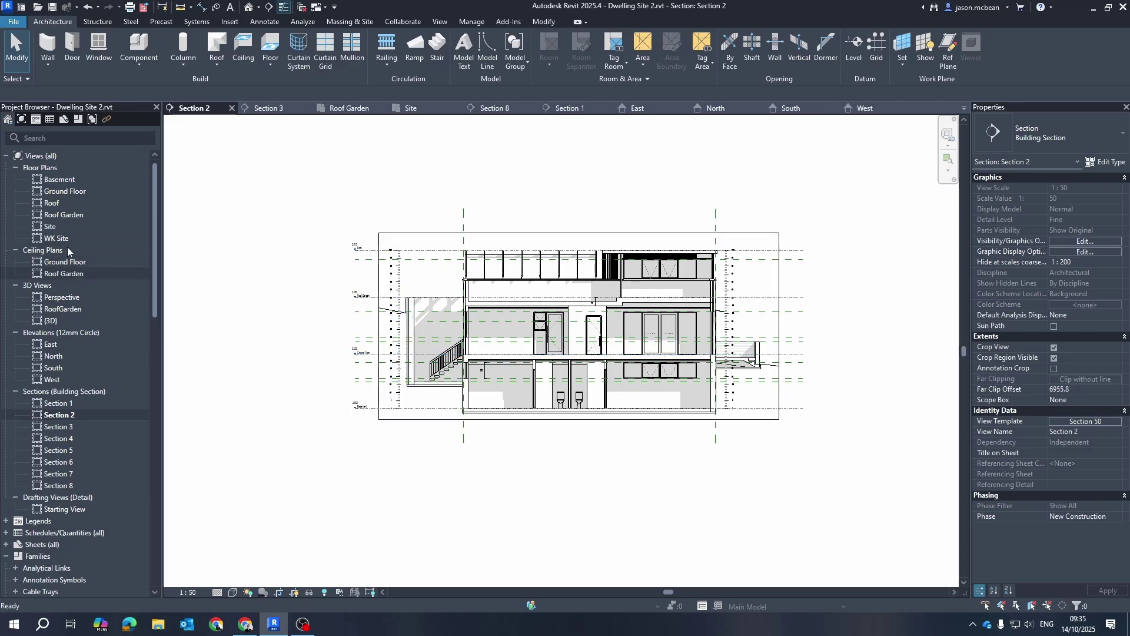
Open the Ground Floor plan and examine the internal stair, entrance and toilet area.
{"action": "double_click", "coordinate": [60, 191]}
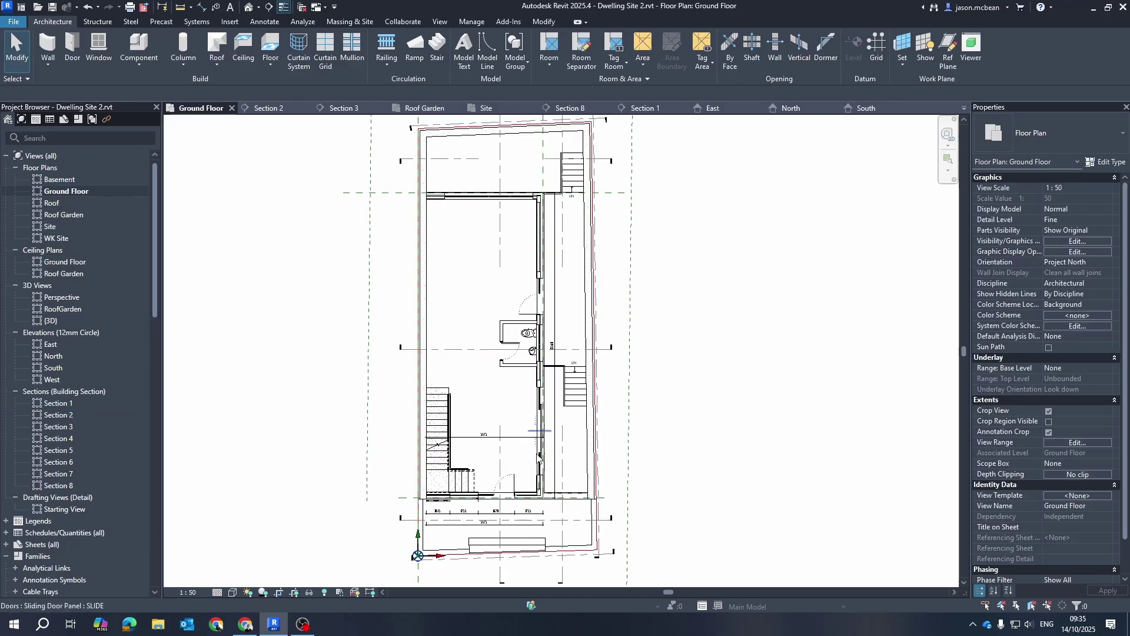
{"action": "scroll", "coordinate": [537, 457], "scroll_direction": "up", "scroll_amount": 5}
{"action": "scroll", "coordinate": [615, 409], "scroll_direction": "down", "scroll_amount": 3}
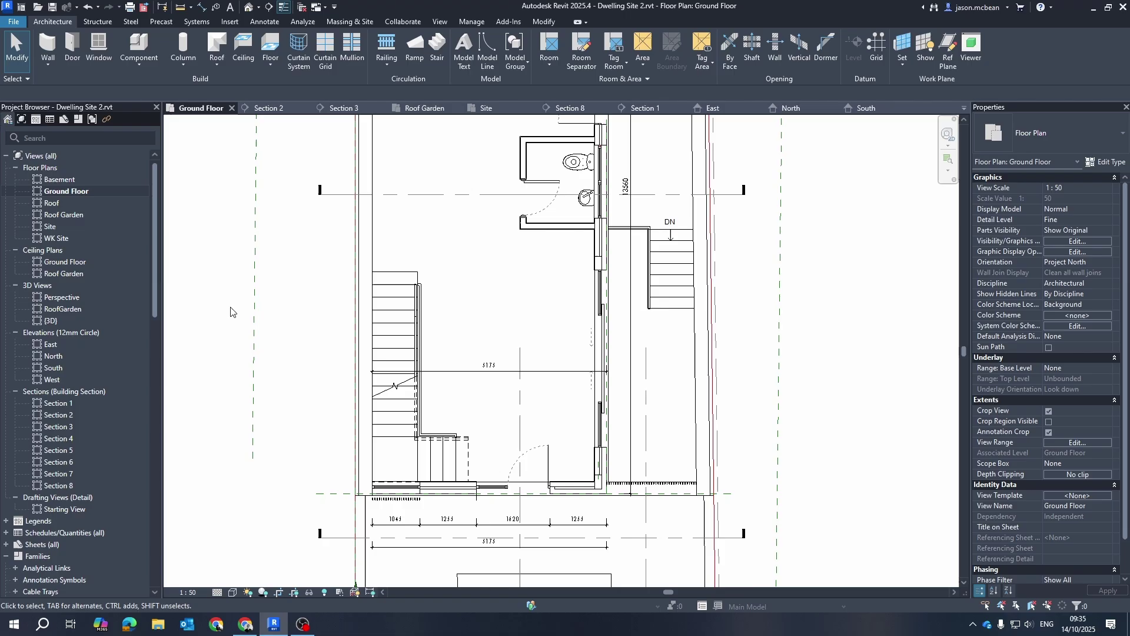
Open the Basement floor plan and examine its masonry and concrete walls, bathrooms and exterior stair area.
{"action": "double_click", "coordinate": [58, 179]}
{"action": "scroll", "coordinate": [785, 313], "scroll_direction": "up", "scroll_amount": 5}
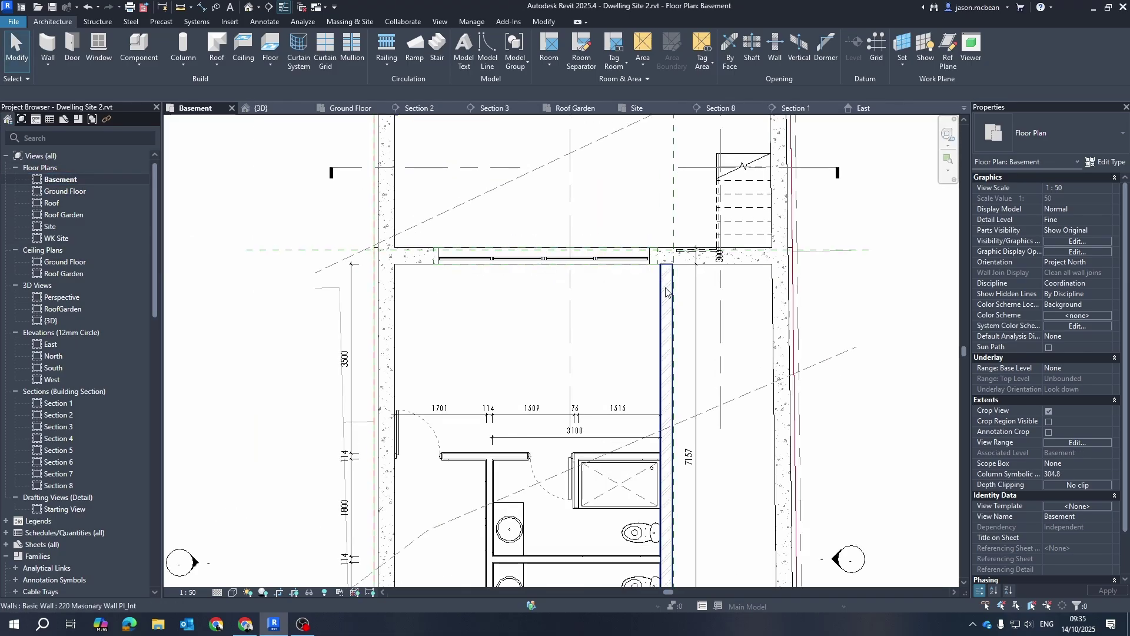
{"action": "scroll", "coordinate": [666, 282], "scroll_direction": "up", "scroll_amount": 5}
{"action": "scroll", "coordinate": [534, 164], "scroll_direction": "down", "scroll_amount": 6}
{"action": "middle_click_drag", "start_coordinate": [661, 361], "coordinate": [639, 225]}
{"action": "scroll", "coordinate": [542, 446], "scroll_direction": "up", "scroll_amount": 1}
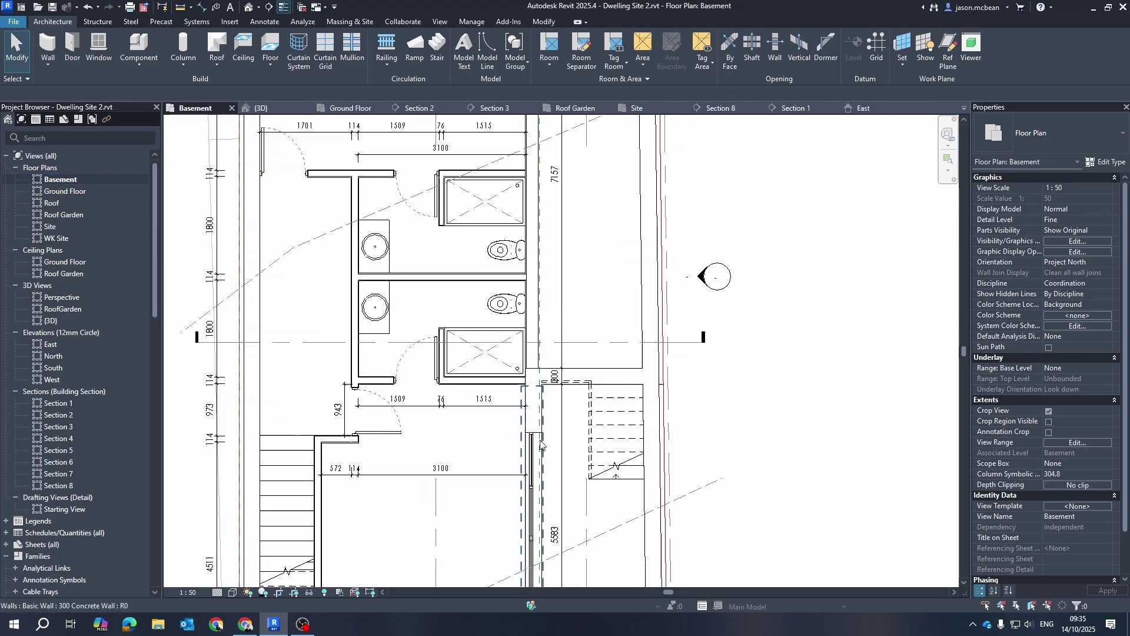
Inspect the Basement plan region beside the exterior stair, the Plan Region option and the region's view range, then clear the selection.
{"action": "scroll", "coordinate": [542, 446], "scroll_direction": "up", "scroll_amount": 3}
{"action": "left_click", "coordinate": [585, 315]}
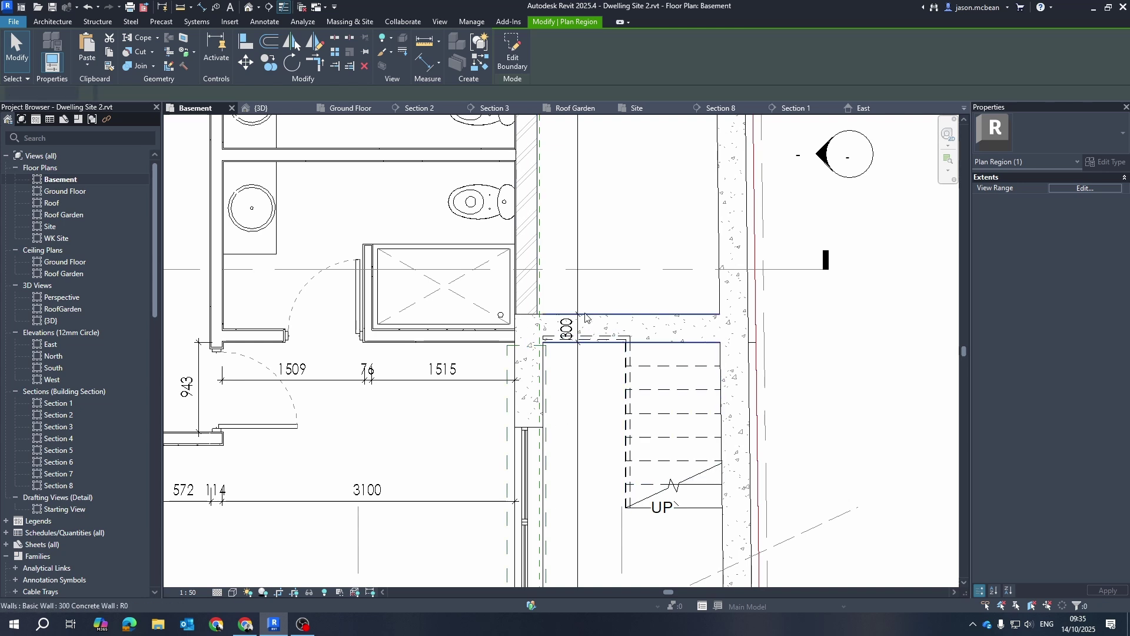
{"action": "key", "text": "Escape"}
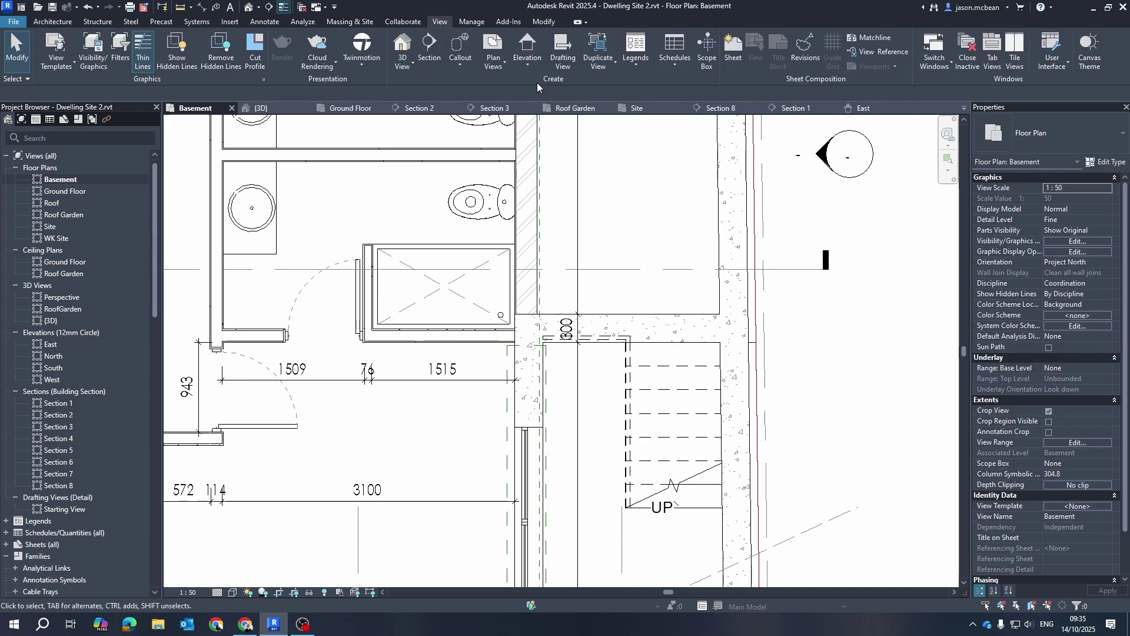
{"action": "left_click", "coordinate": [497, 64]}
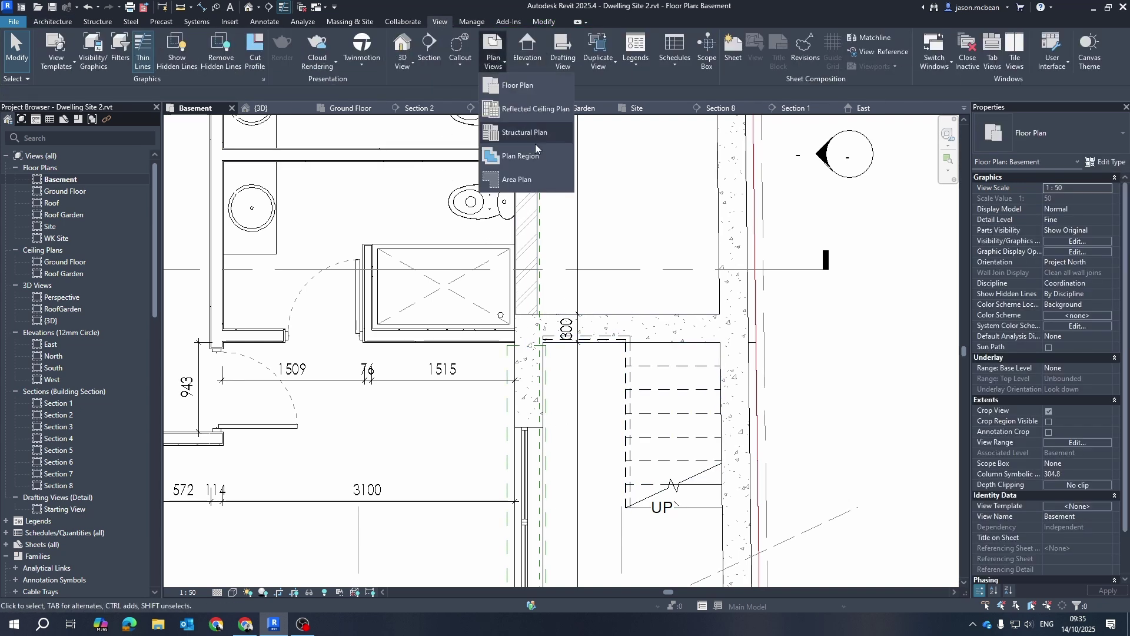
{"action": "left_click", "coordinate": [532, 427]}
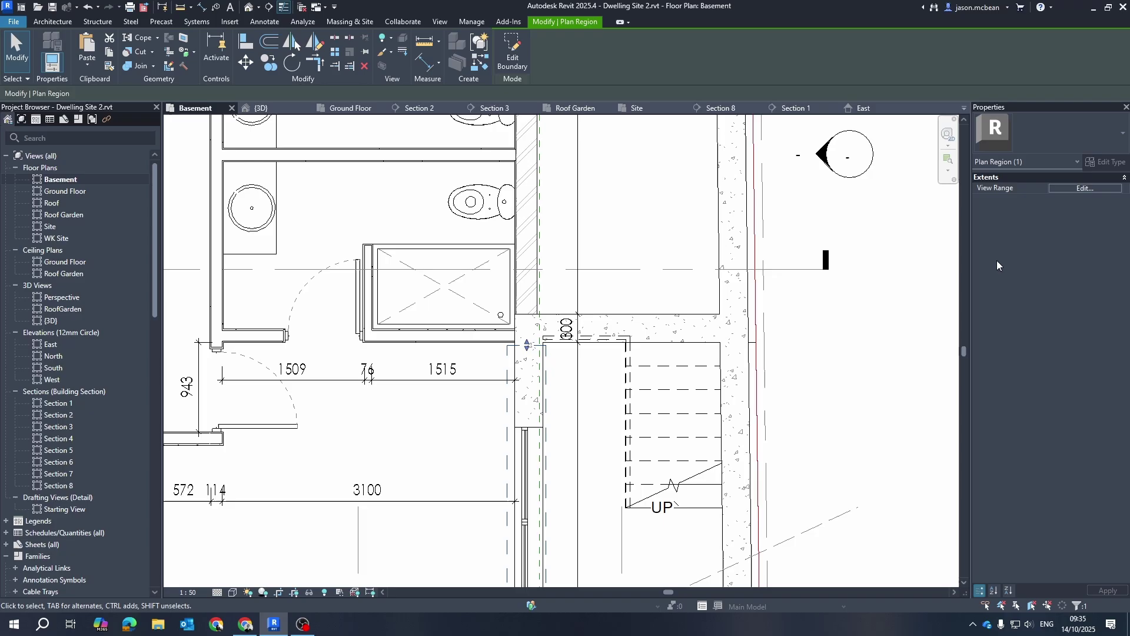
{"action": "left_click", "coordinate": [1074, 191]}
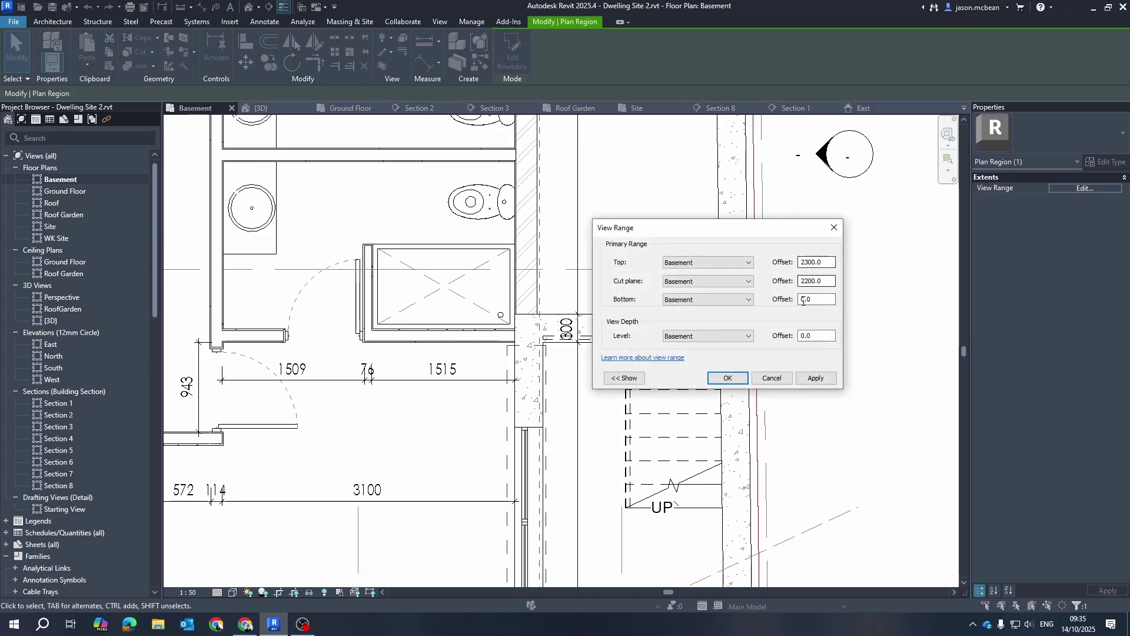
{"action": "left_click", "coordinate": [727, 378]}
{"action": "key", "text": "Escape"}
Inspect the properties of the Basement door between the internal stair and the lower bathroom, then deselect it.
{"action": "scroll", "coordinate": [587, 361], "scroll_direction": "down", "scroll_amount": 3}
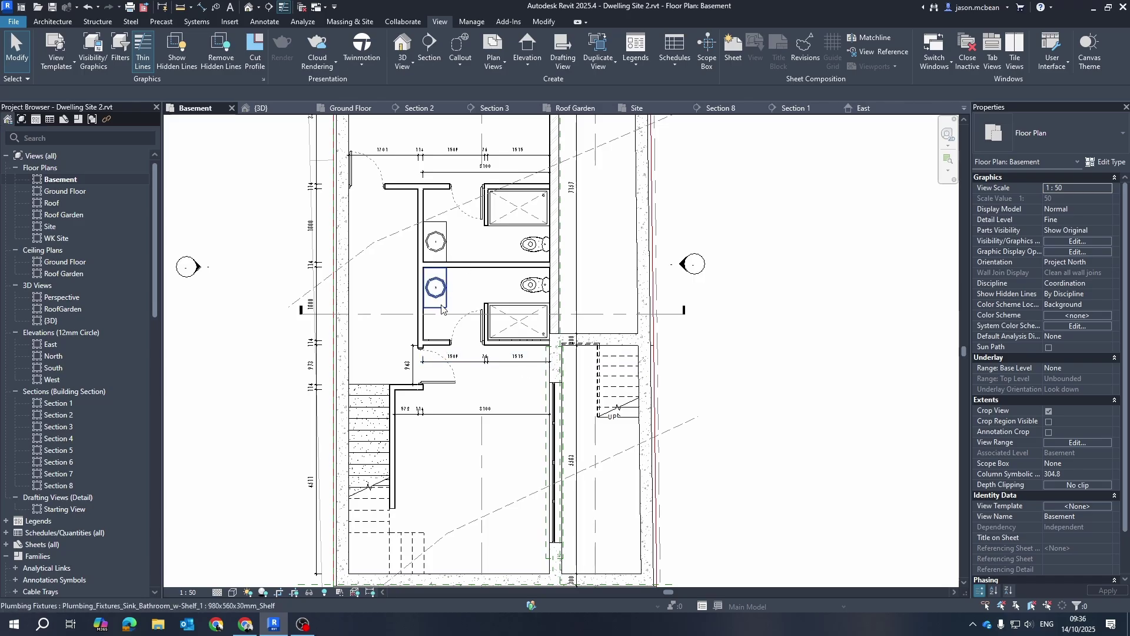
{"action": "scroll", "coordinate": [440, 305], "scroll_direction": "up", "scroll_amount": 4}
{"action": "scroll", "coordinate": [369, 297], "scroll_direction": "down", "scroll_amount": 4}
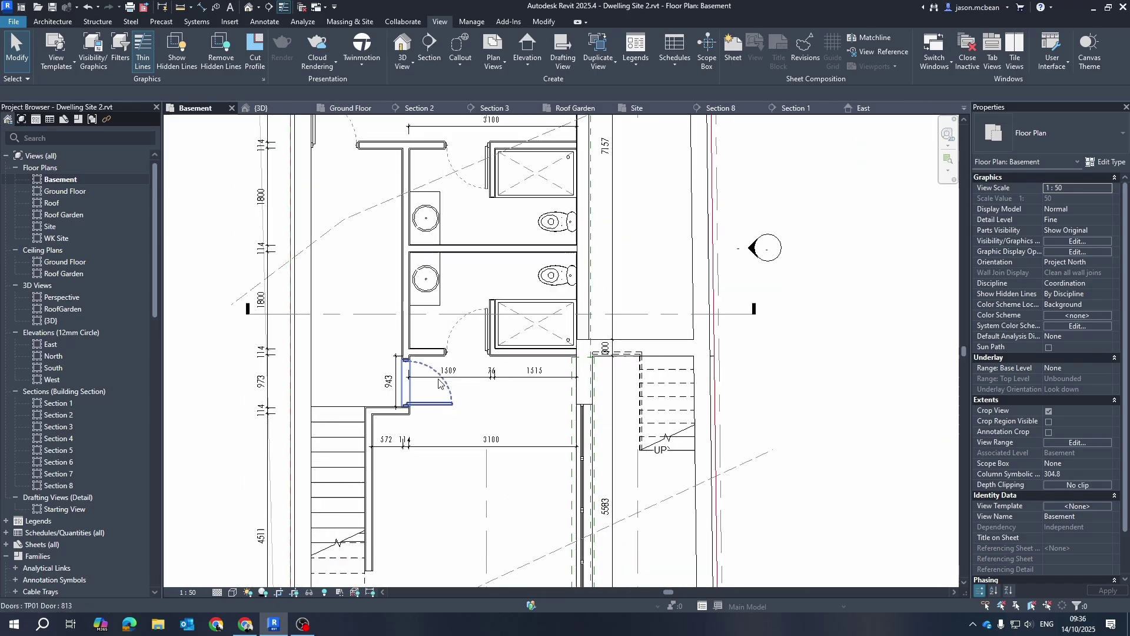
{"action": "left_click", "coordinate": [448, 396]}
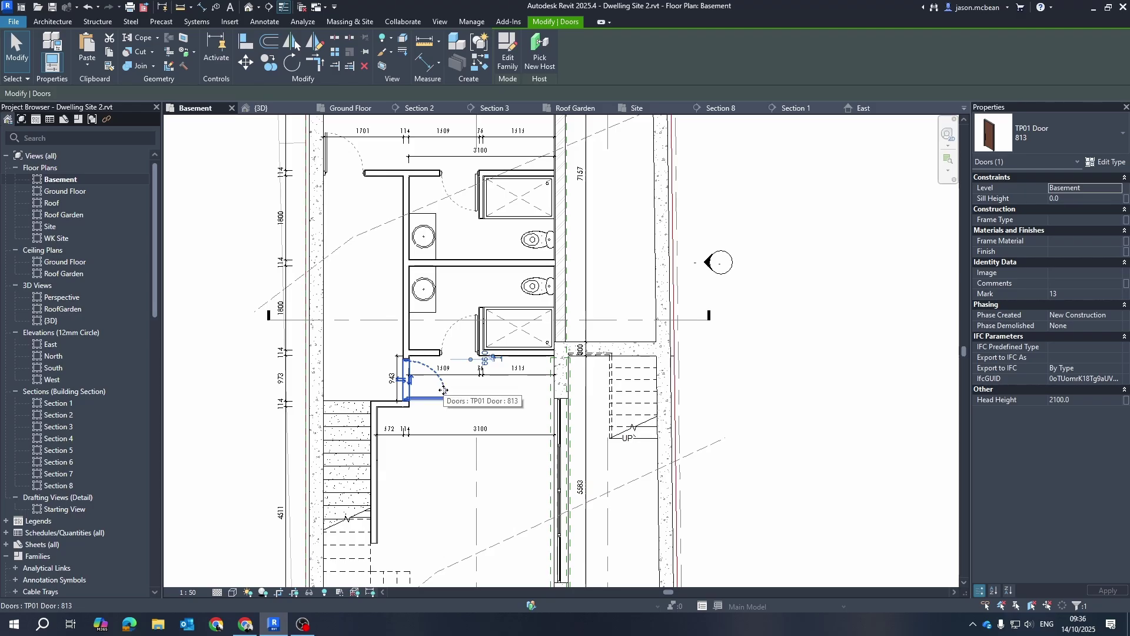
{"action": "scroll", "coordinate": [448, 394], "scroll_direction": "down", "scroll_amount": 3}
{"action": "left_click", "coordinate": [250, 231]}
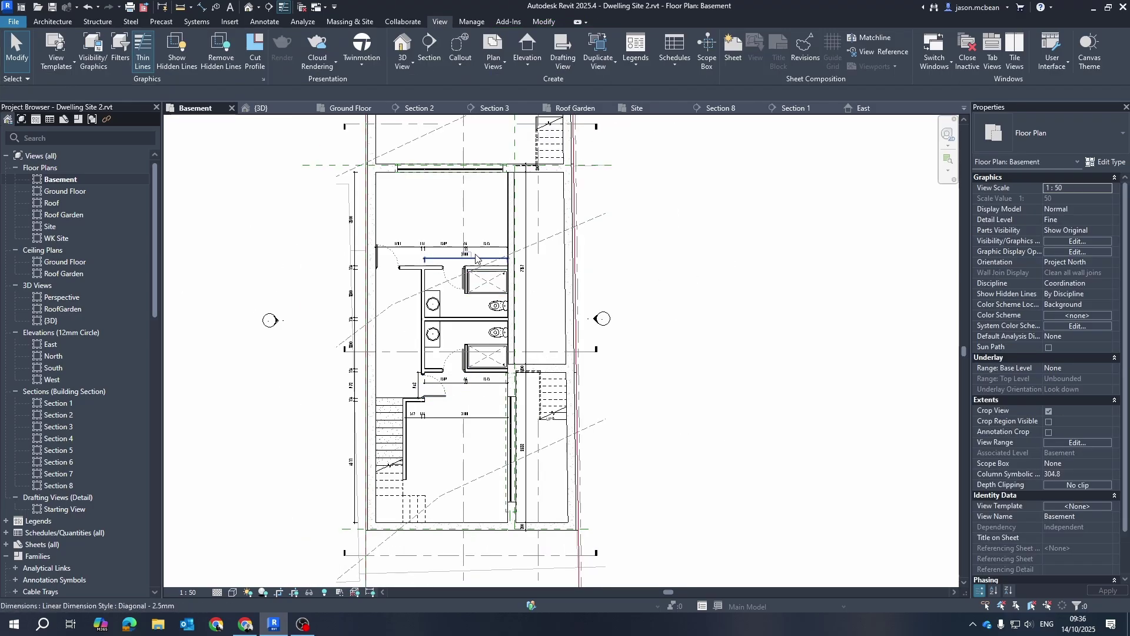
Examine the whole Basement plan, including room dimensions, bathrooms, stairs, windows and the site boundary.
{"action": "middle_click_drag", "start_coordinate": [448, 267], "coordinate": [464, 347]}
{"action": "scroll", "coordinate": [426, 272], "scroll_direction": "up", "scroll_amount": 2}
{"action": "scroll", "coordinate": [429, 276], "scroll_direction": "down", "scroll_amount": 2}
{"action": "scroll", "coordinate": [421, 289], "scroll_direction": "up", "scroll_amount": 3}
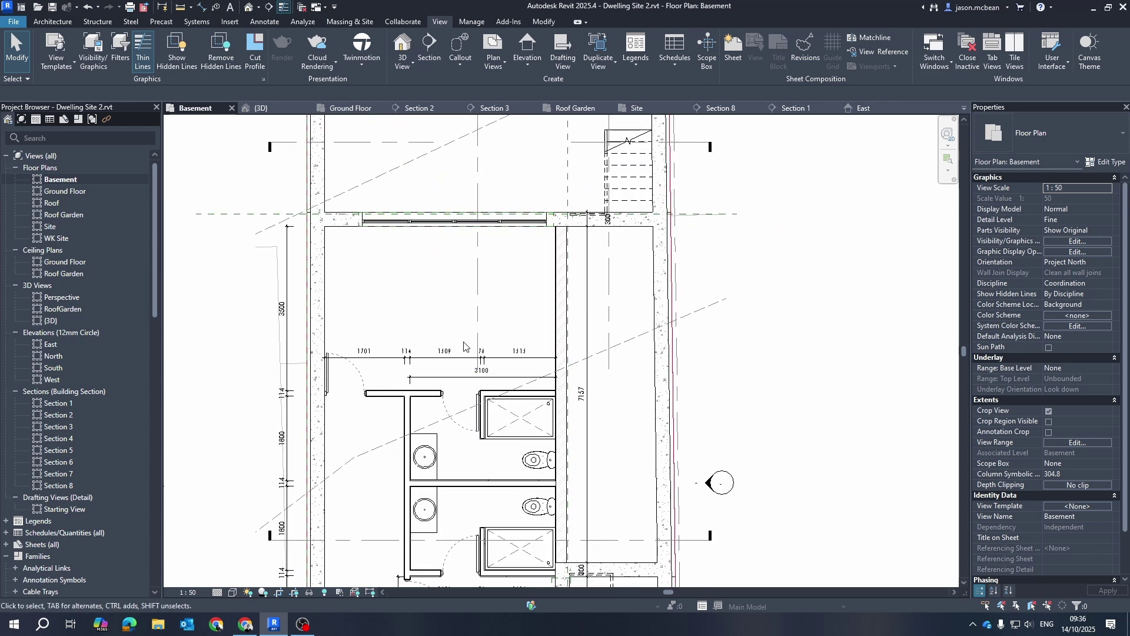
{"action": "scroll", "coordinate": [464, 346], "scroll_direction": "down", "scroll_amount": 3}
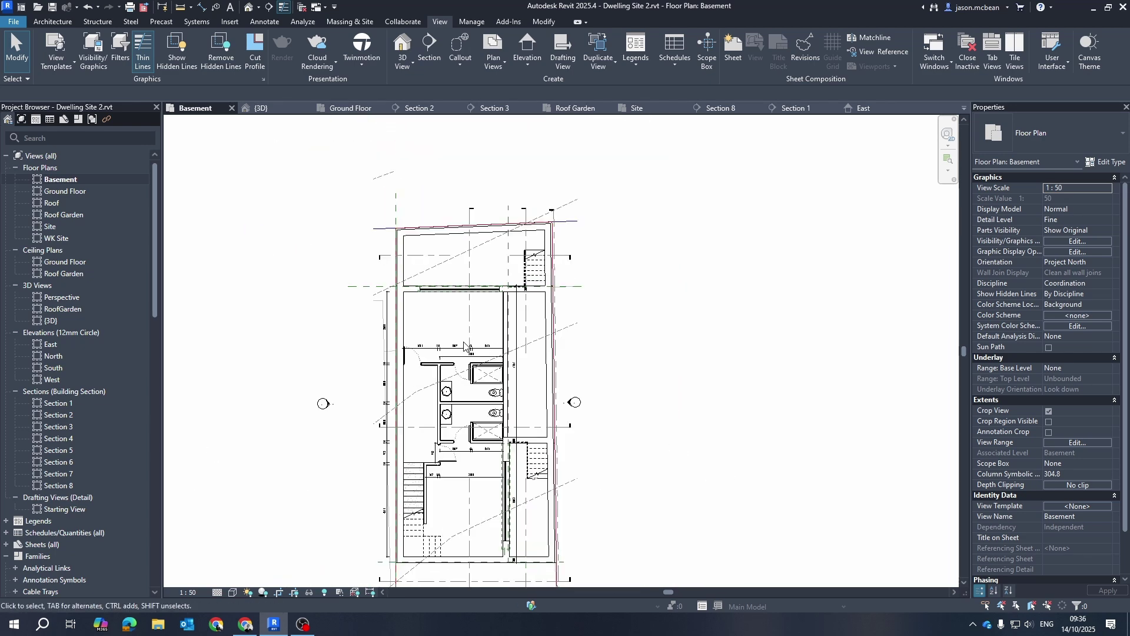
{"action": "scroll", "coordinate": [453, 340], "scroll_direction": "down", "scroll_amount": 2}
{"action": "scroll", "coordinate": [512, 437], "scroll_direction": "up", "scroll_amount": 3}
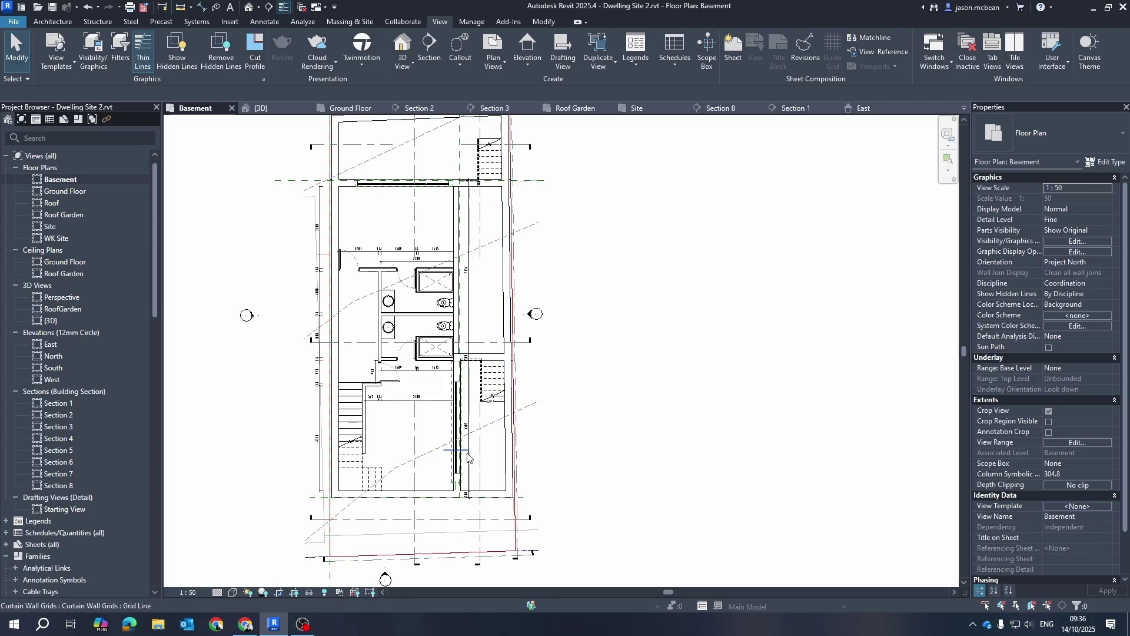
{"action": "middle_click_drag", "start_coordinate": [468, 457], "coordinate": [477, 422]}
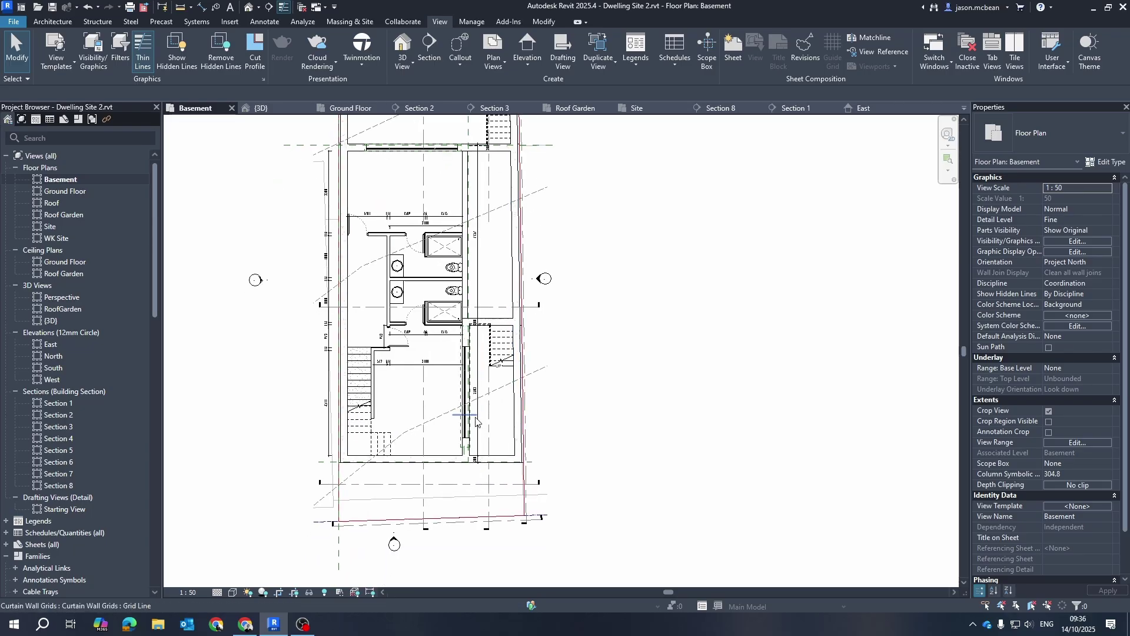
{"action": "middle_click", "coordinate": [574, 360]}
{"action": "middle_click", "coordinate": [574, 360]}
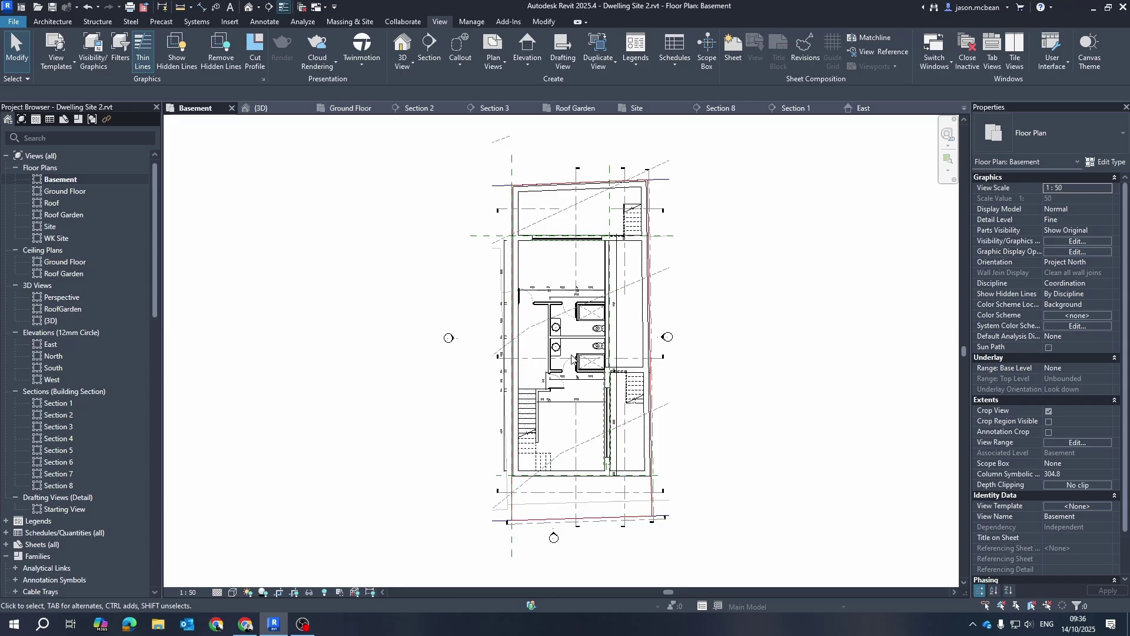
{"action": "scroll", "coordinate": [572, 359], "scroll_direction": "up", "scroll_amount": 2}
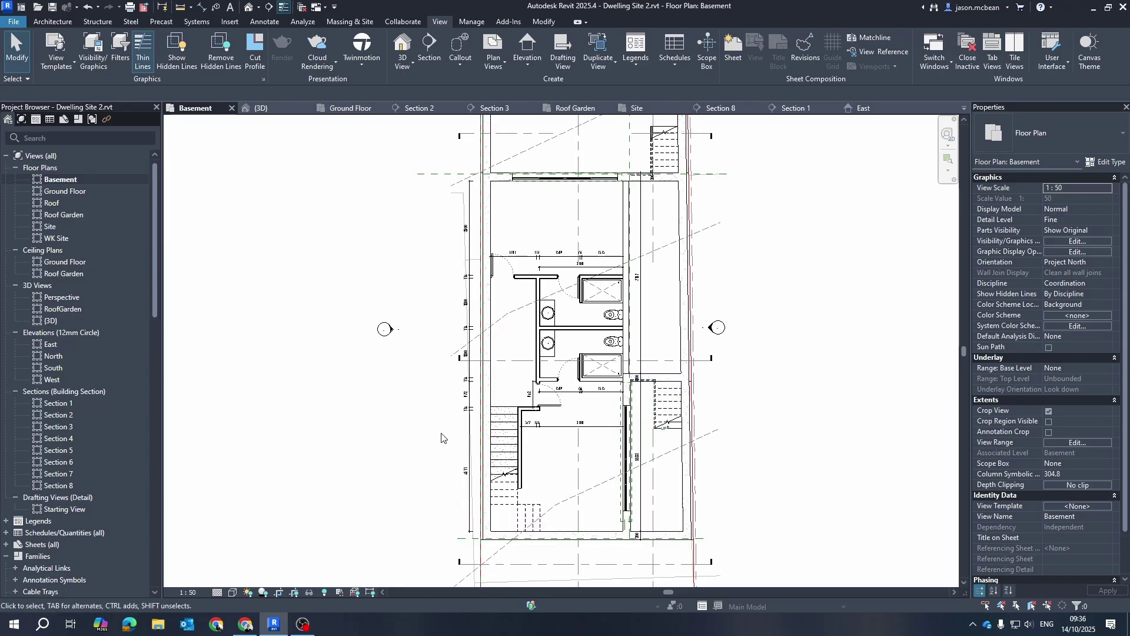
{"action": "middle_click_drag", "start_coordinate": [359, 272], "coordinate": [317, 294]}
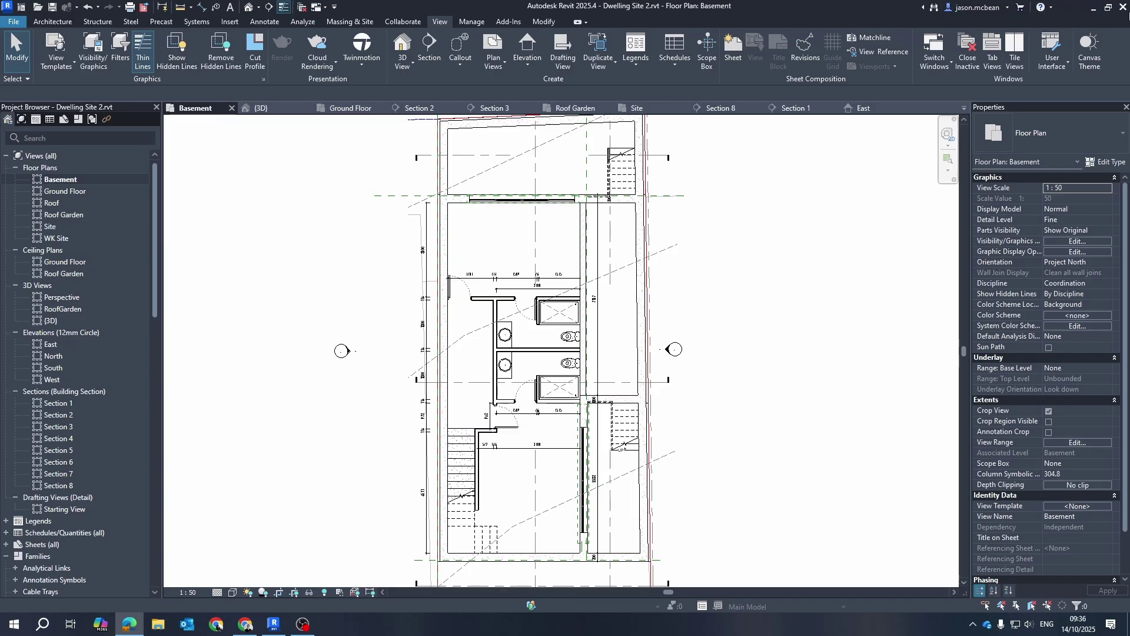
Close Revit without saving the changes to Dwelling Site 2.rvt and switch to Microsoft Teams in the browser.
{"action": "left_click", "coordinate": [1122, 8]}
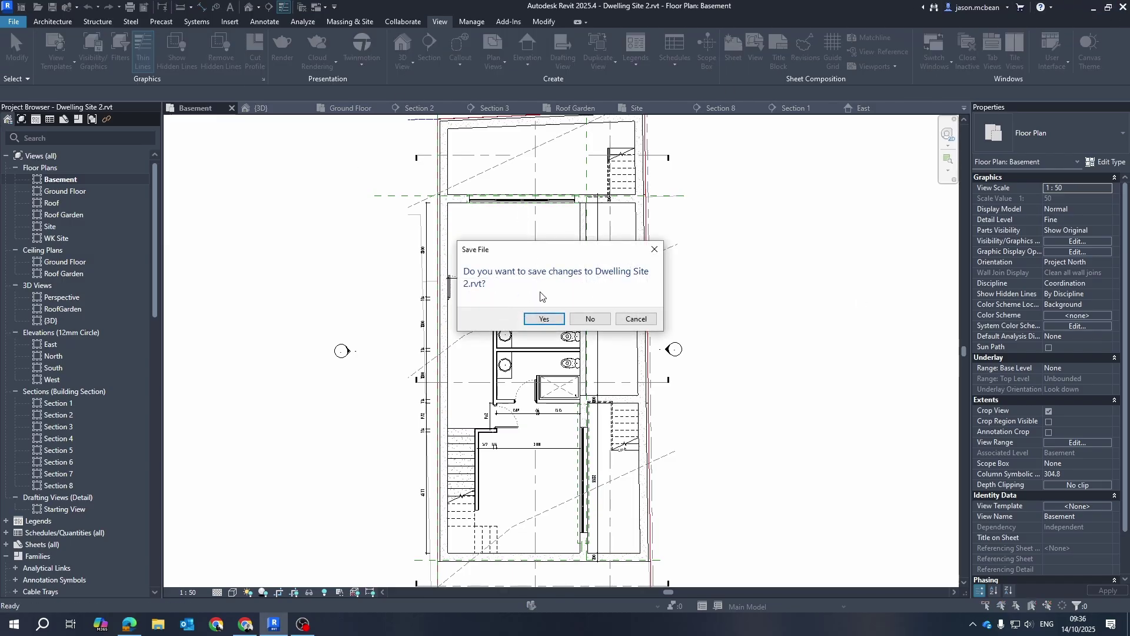
{"action": "left_click", "coordinate": [589, 318]}
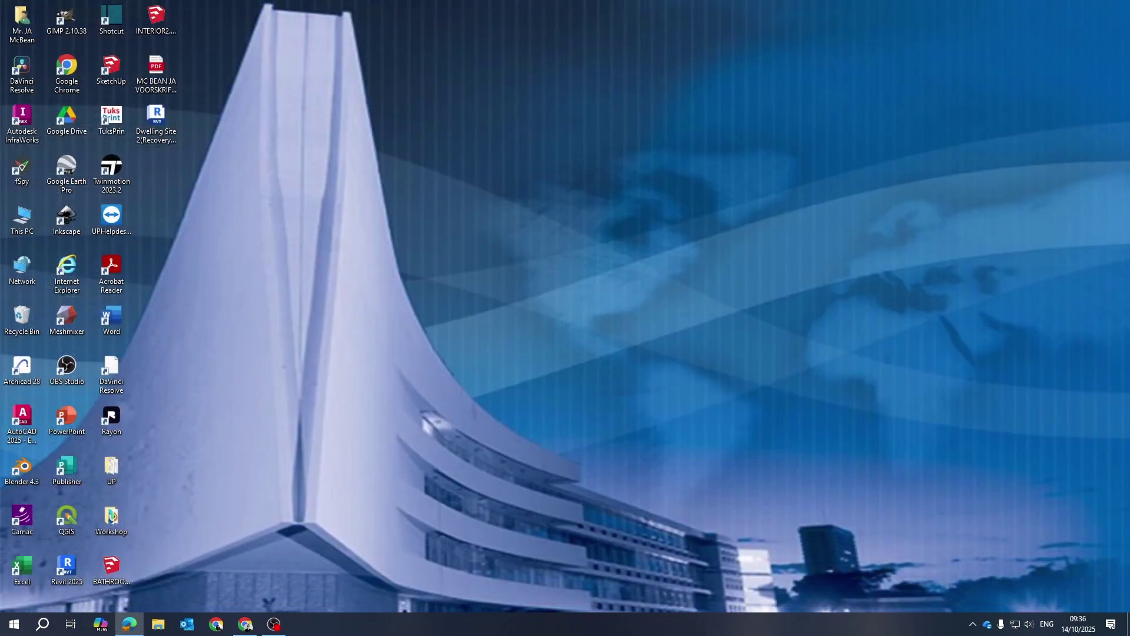
{"action": "left_click_drag", "start_coordinate": [0, 6], "coordinate": [354, 0]}
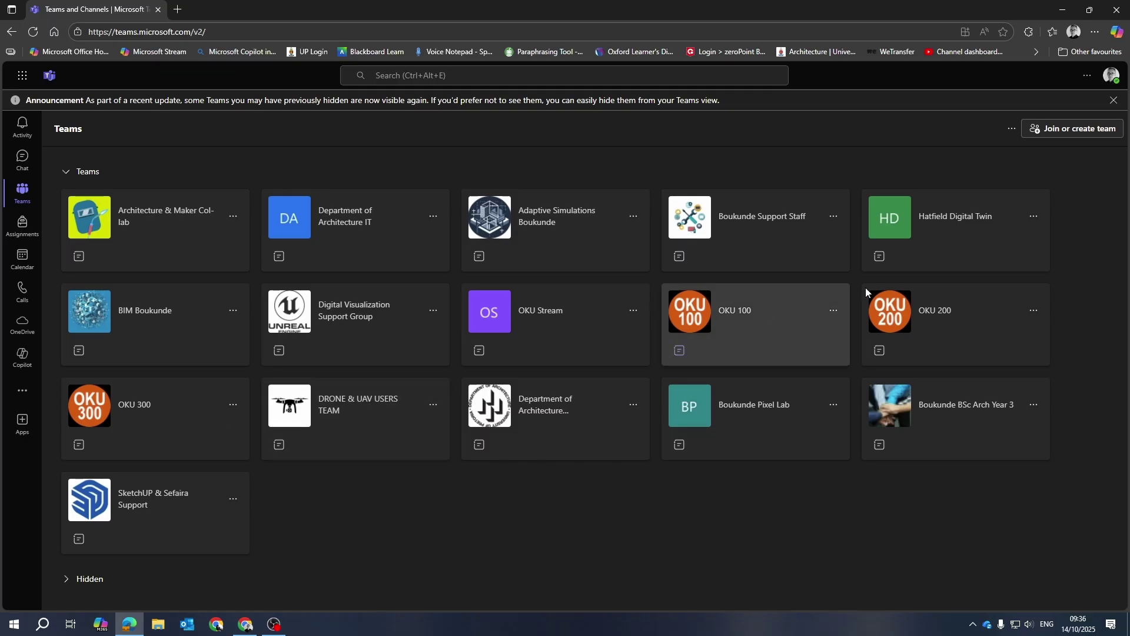
Open the BIM Library of the OKU 200 team's Support channel and dismiss the Teams announcement.
{"action": "left_click", "coordinate": [916, 309]}
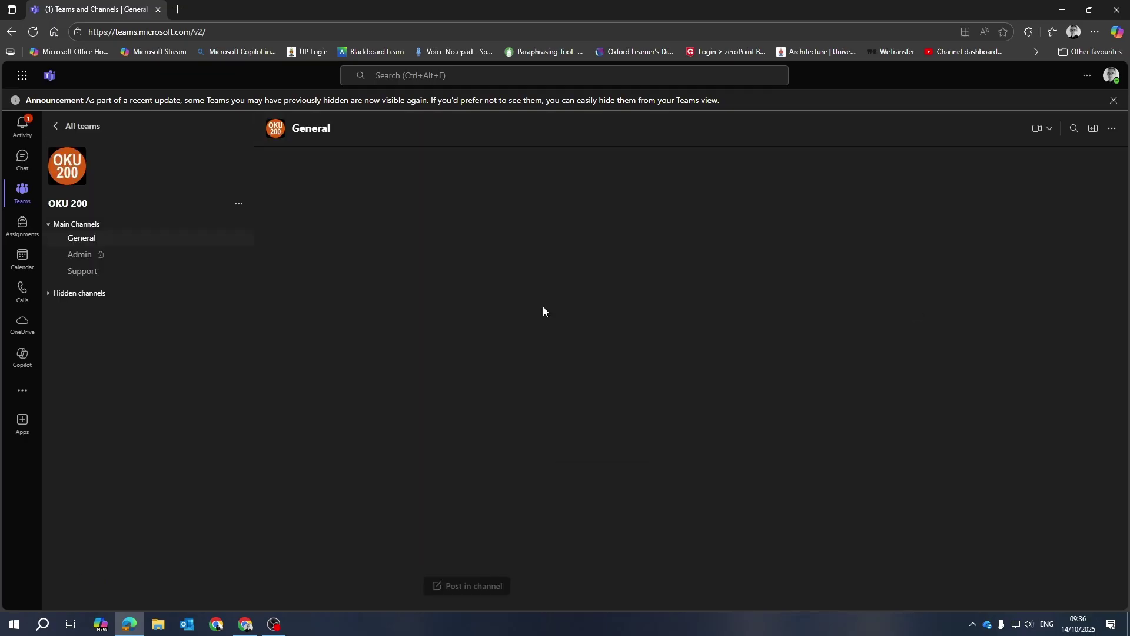
{"action": "left_click", "coordinate": [77, 272]}
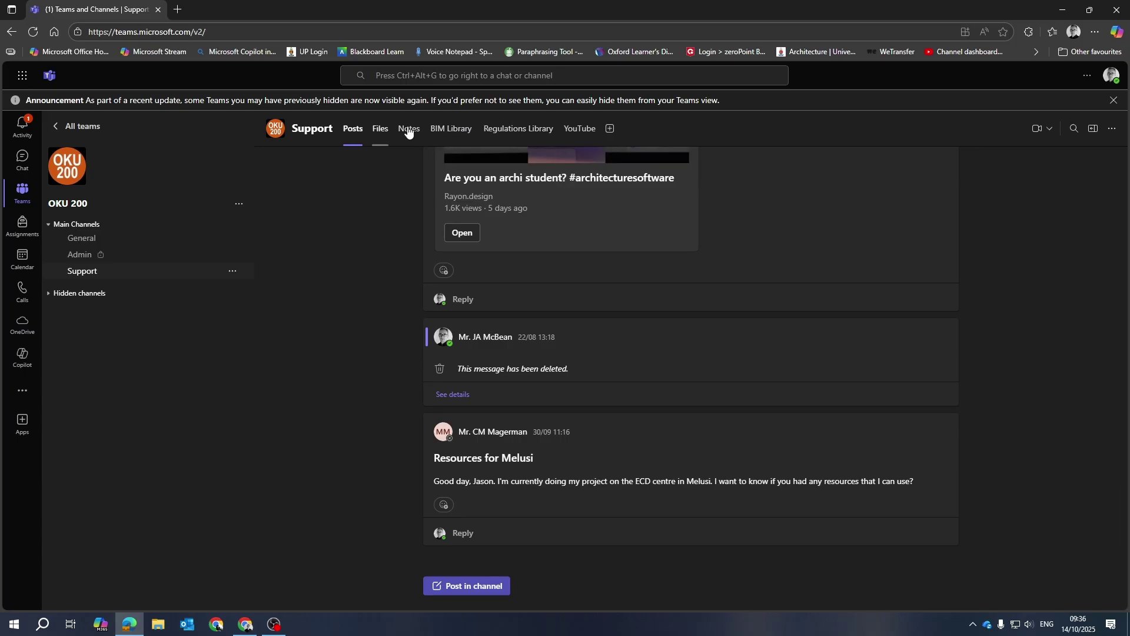
{"action": "left_click", "coordinate": [436, 132]}
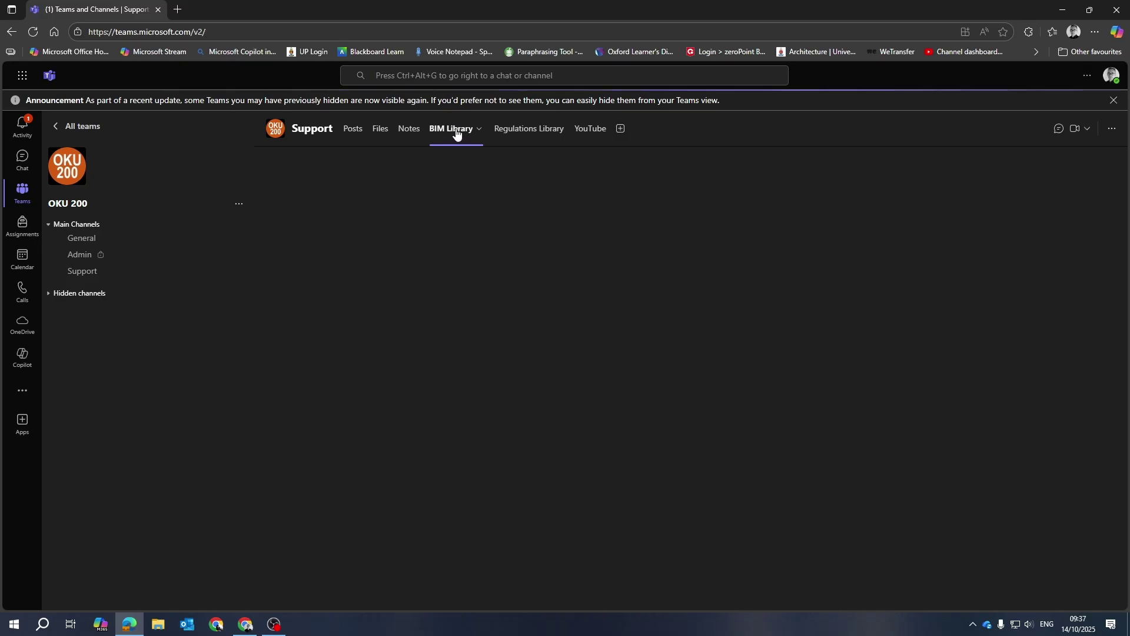
{"action": "left_click", "coordinate": [454, 131]}
{"action": "left_click", "coordinate": [708, 248]}
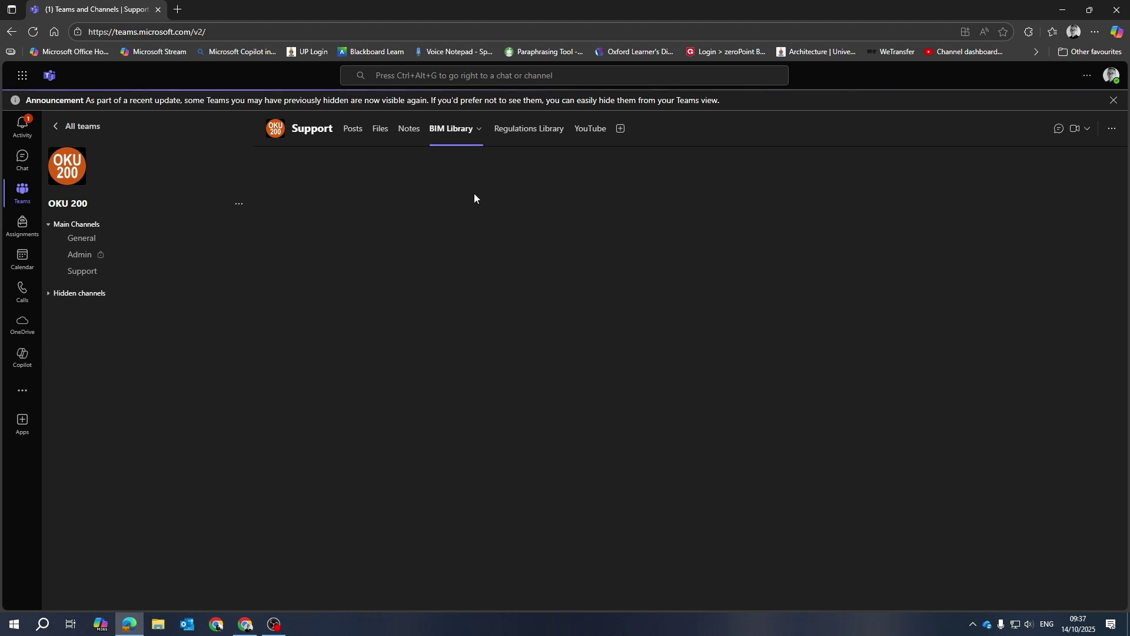
{"action": "left_click", "coordinate": [415, 136]}
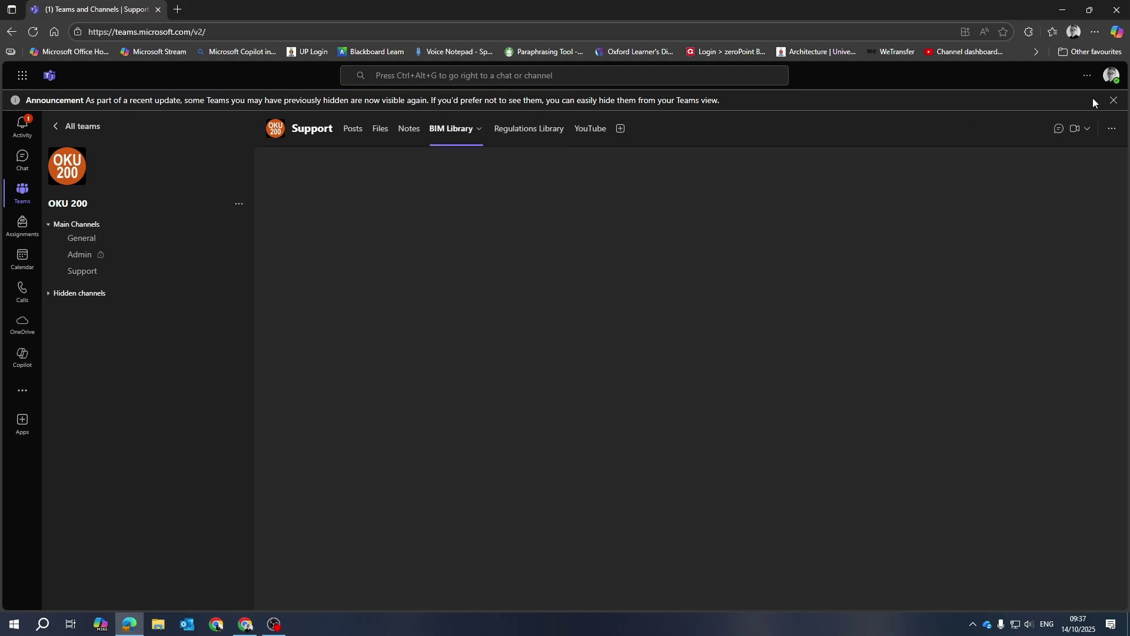
{"action": "left_click", "coordinate": [1114, 100]}
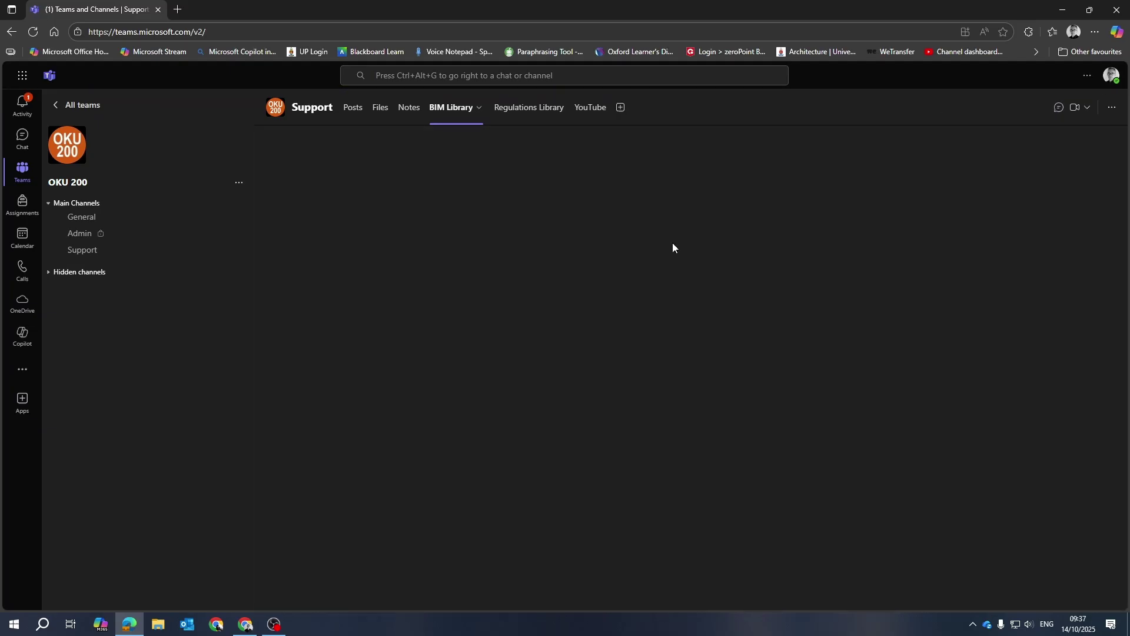
{"action": "left_click", "coordinate": [457, 110]}
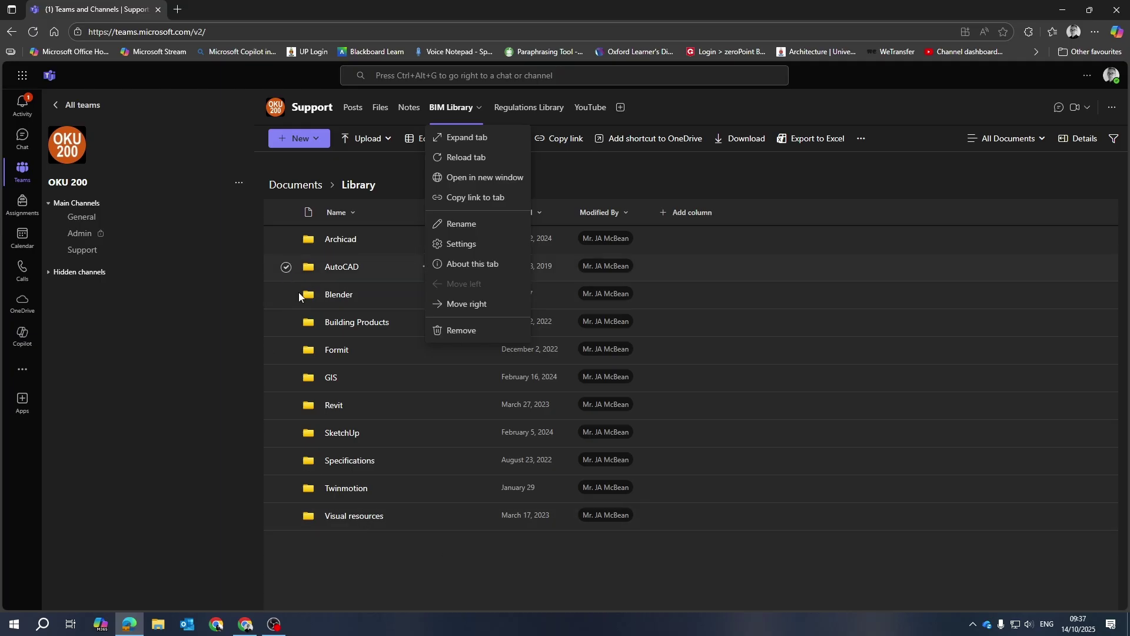
Browse the BIM Library to the Bo Kaap folder within the Revit Projects folder.
{"action": "left_click", "coordinate": [332, 410]}
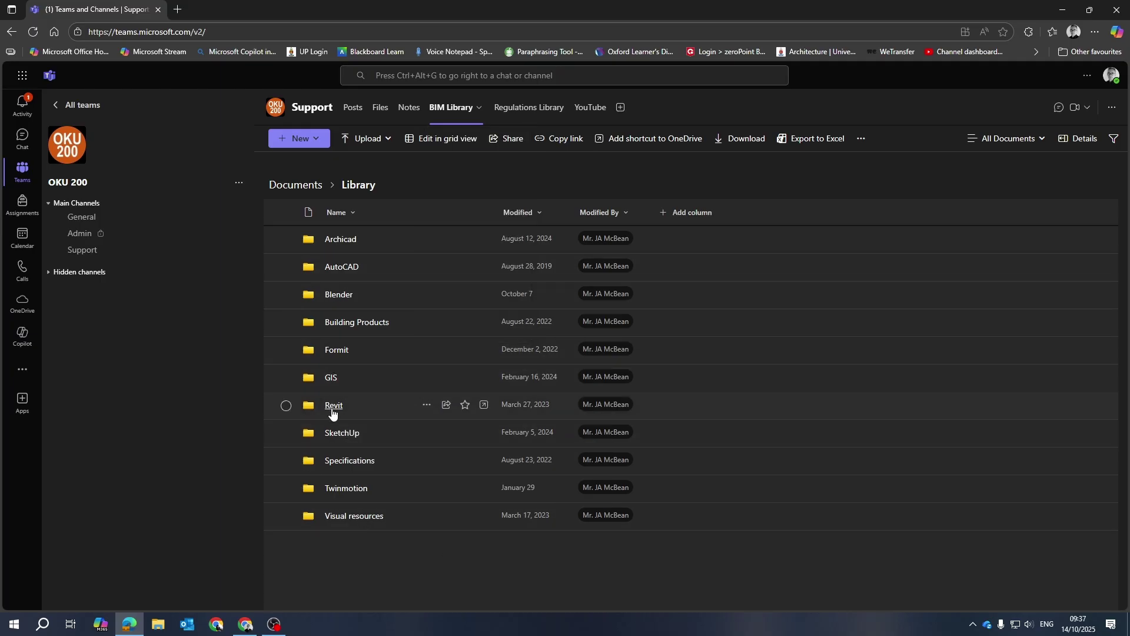
{"action": "left_click", "coordinate": [332, 406]}
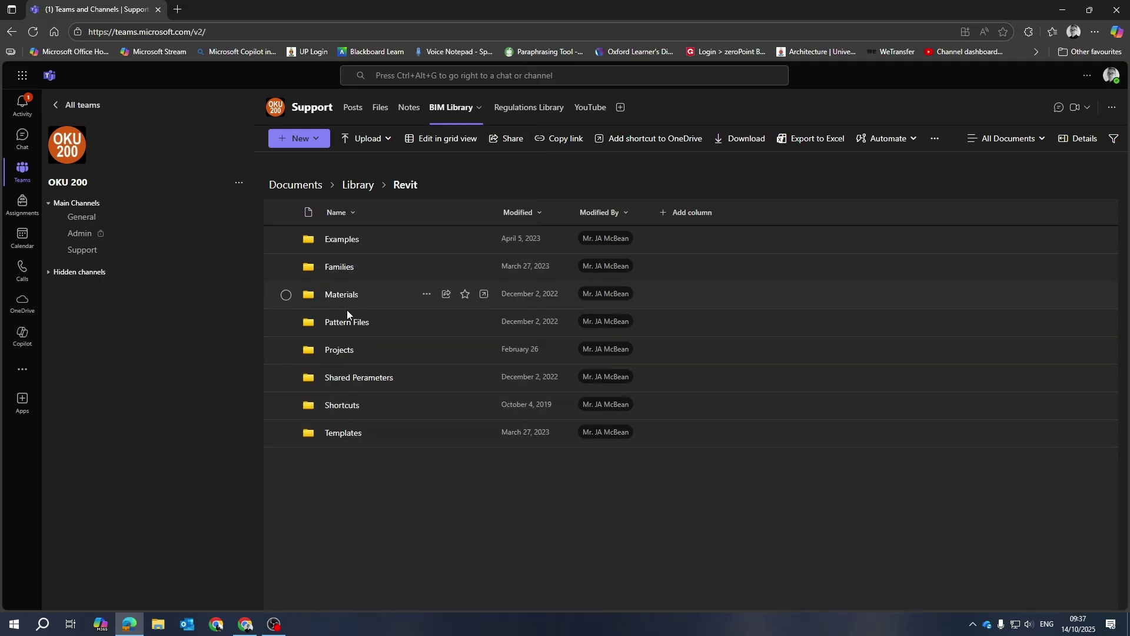
{"action": "left_click", "coordinate": [345, 348]}
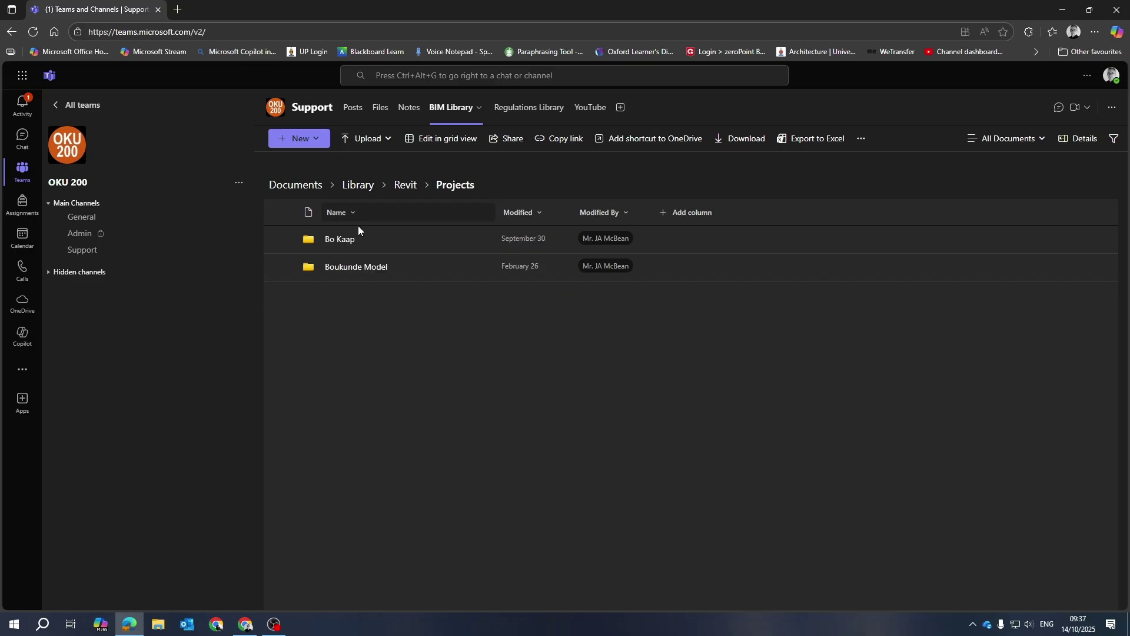
{"action": "left_click", "coordinate": [341, 240]}
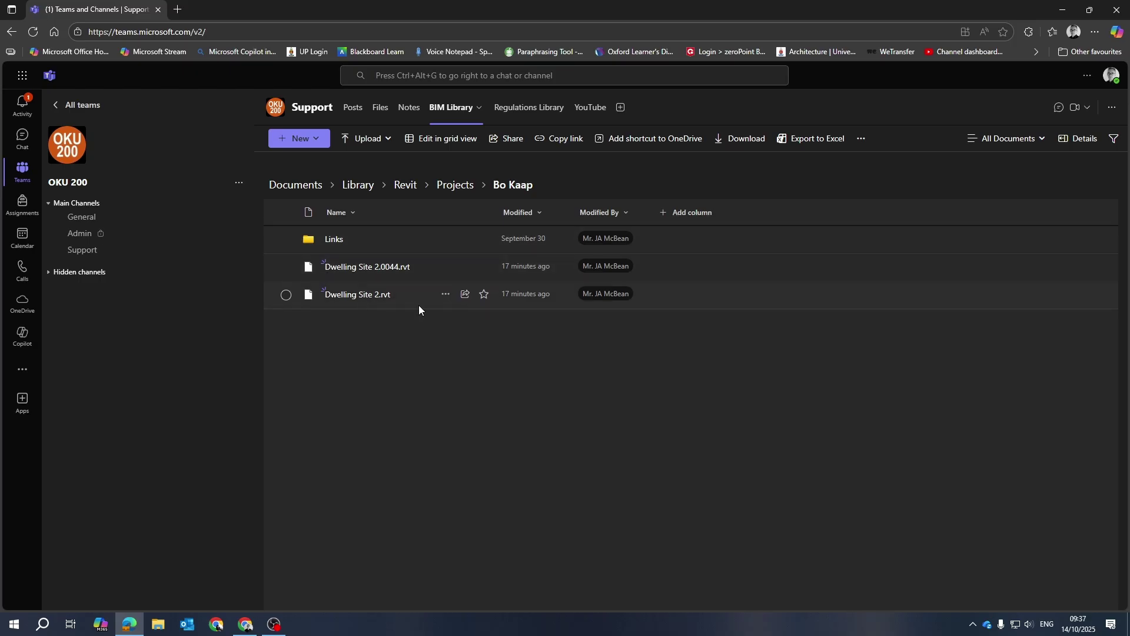
Select Dwelling Site 2.rvt in the Bo Kaap folder to point it out, then clear the selection.
{"action": "left_click", "coordinate": [285, 296]}
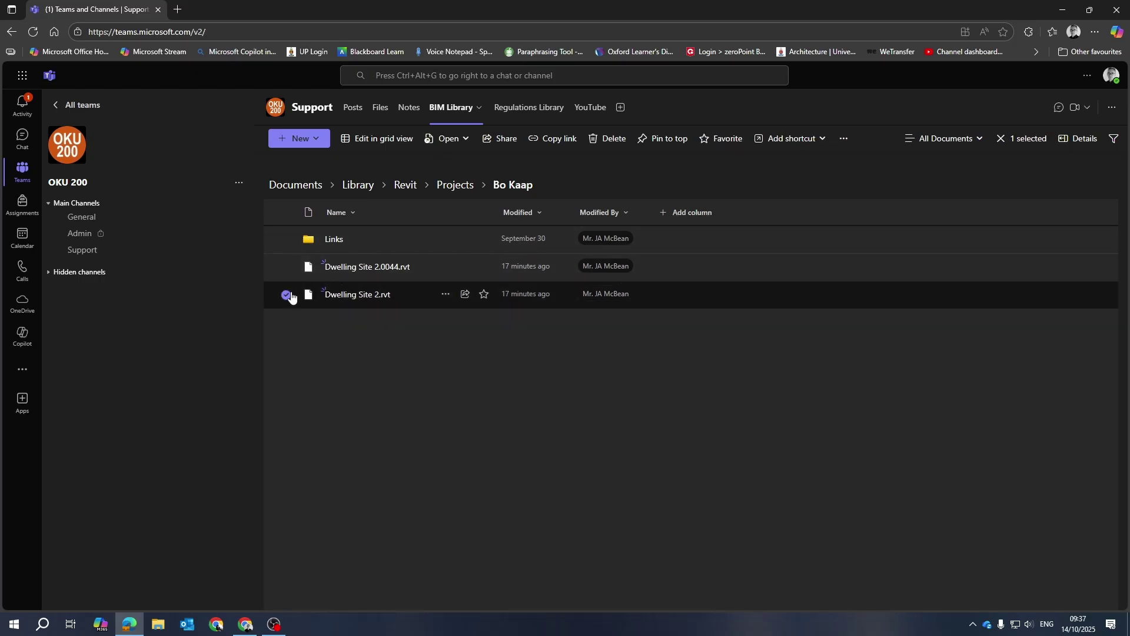
{"action": "left_click", "coordinate": [492, 380]}
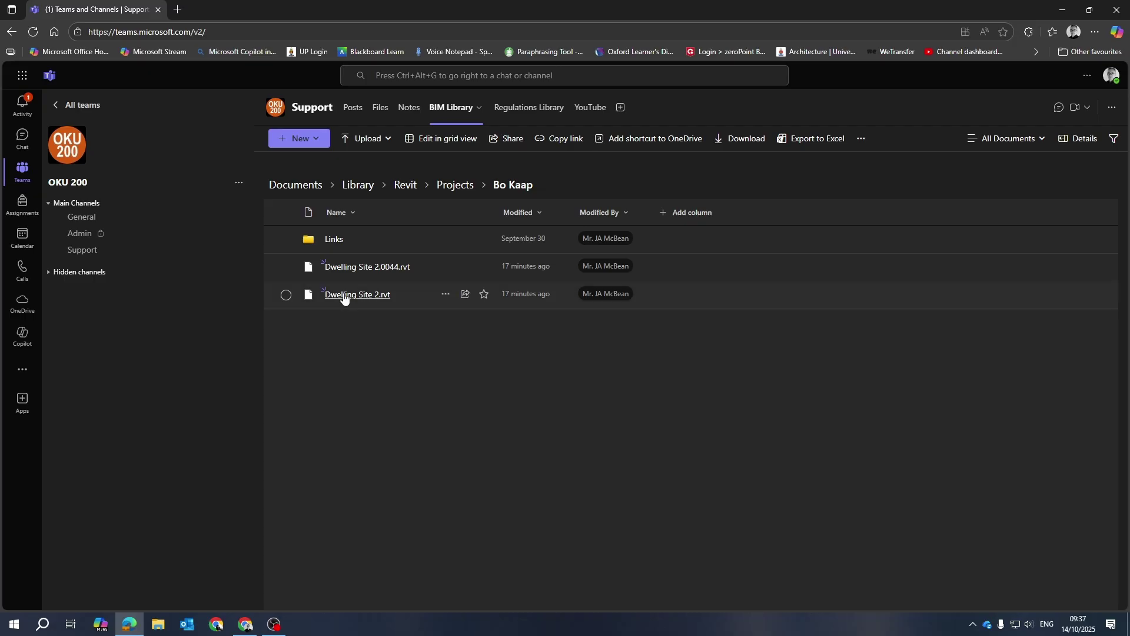
{"action": "mouse_move", "coordinate": [344, 299]}
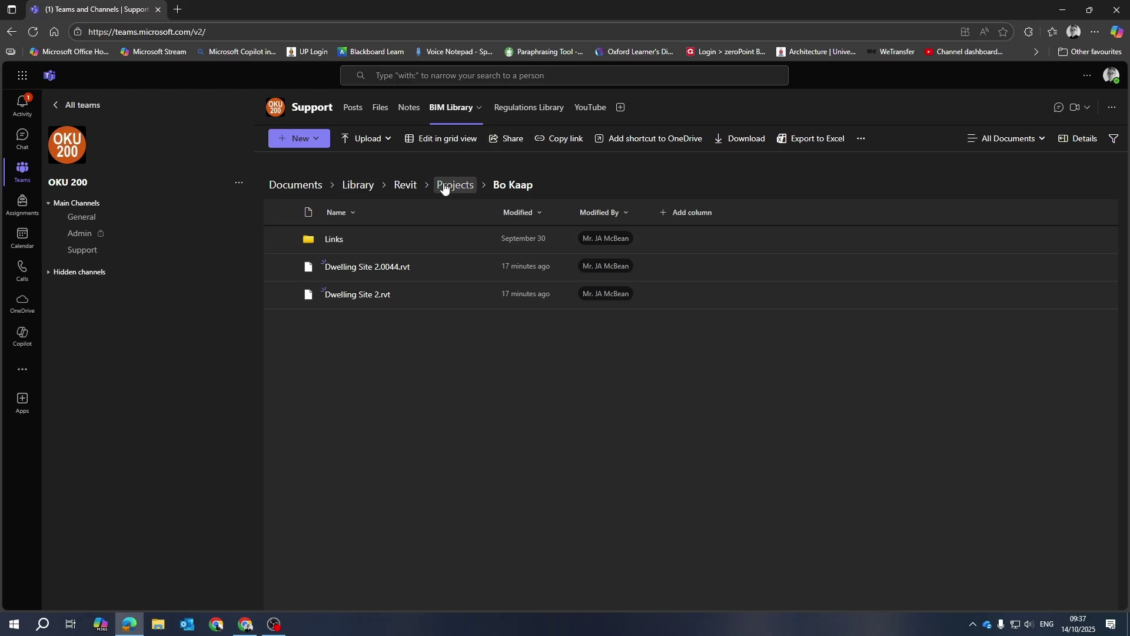
View the contents of the Norkem folder within the Revit Examples folder, then return to Examples.
{"action": "left_click", "coordinate": [405, 188]}
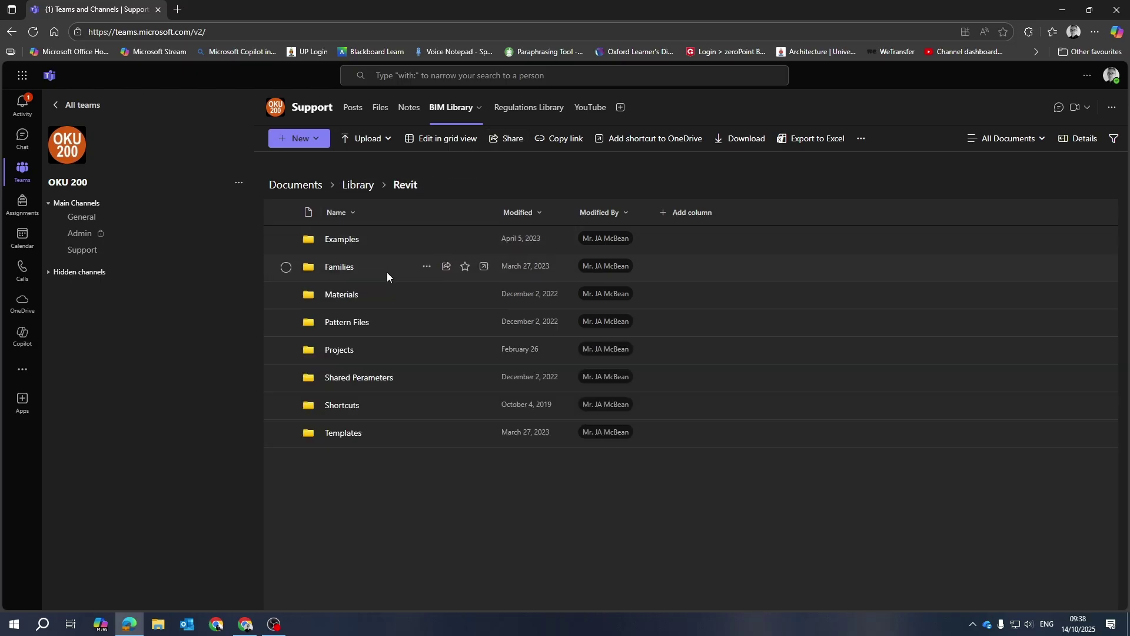
{"action": "left_click", "coordinate": [355, 240]}
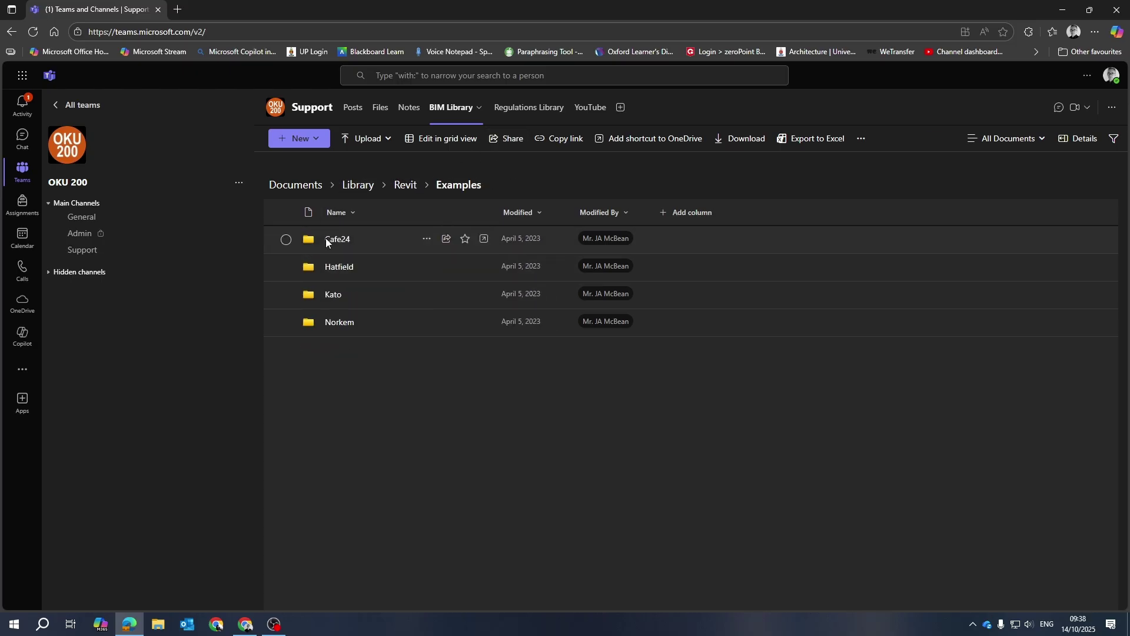
{"action": "left_click", "coordinate": [339, 322]}
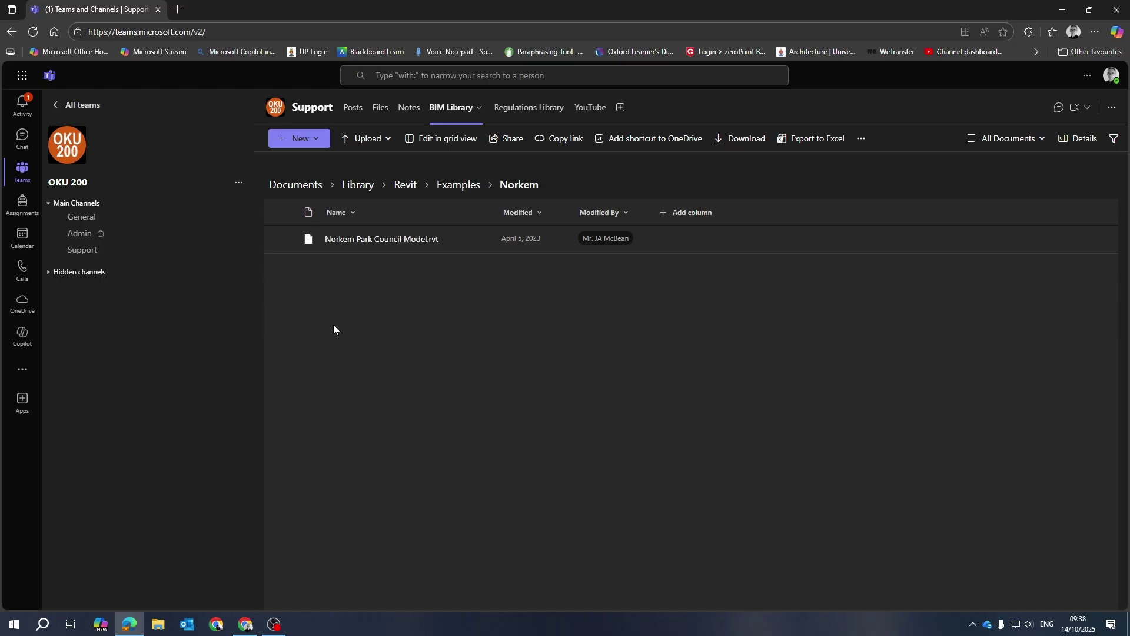
{"action": "left_click", "coordinate": [456, 185]}
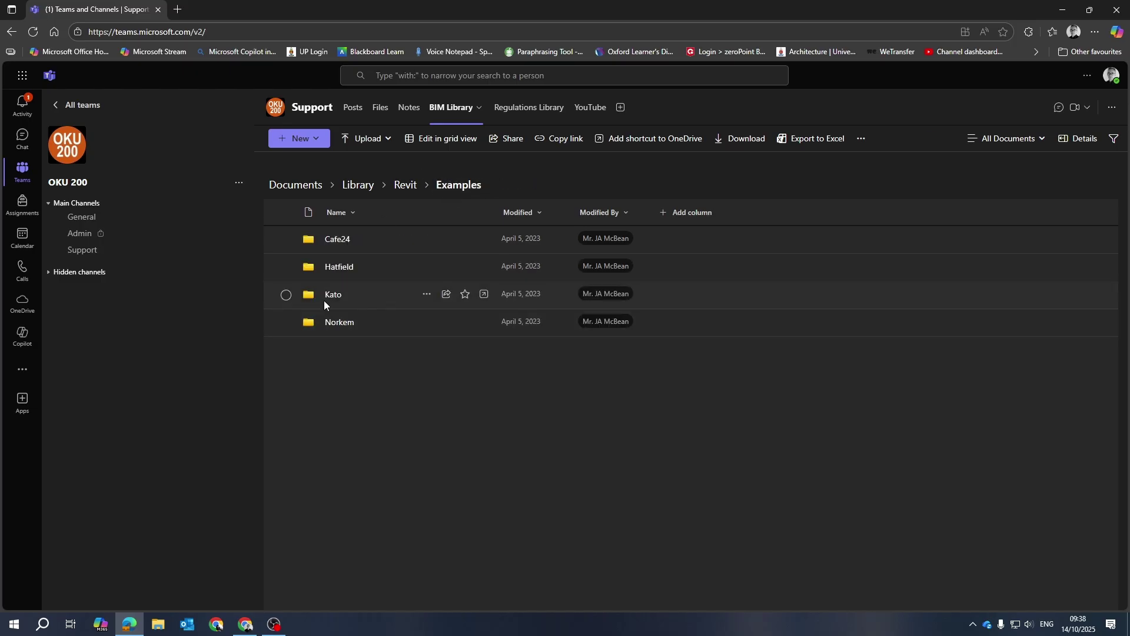
Open the Kato example folder, widen the Name column and examine its list of Revit project files.
{"action": "left_click", "coordinate": [334, 295]}
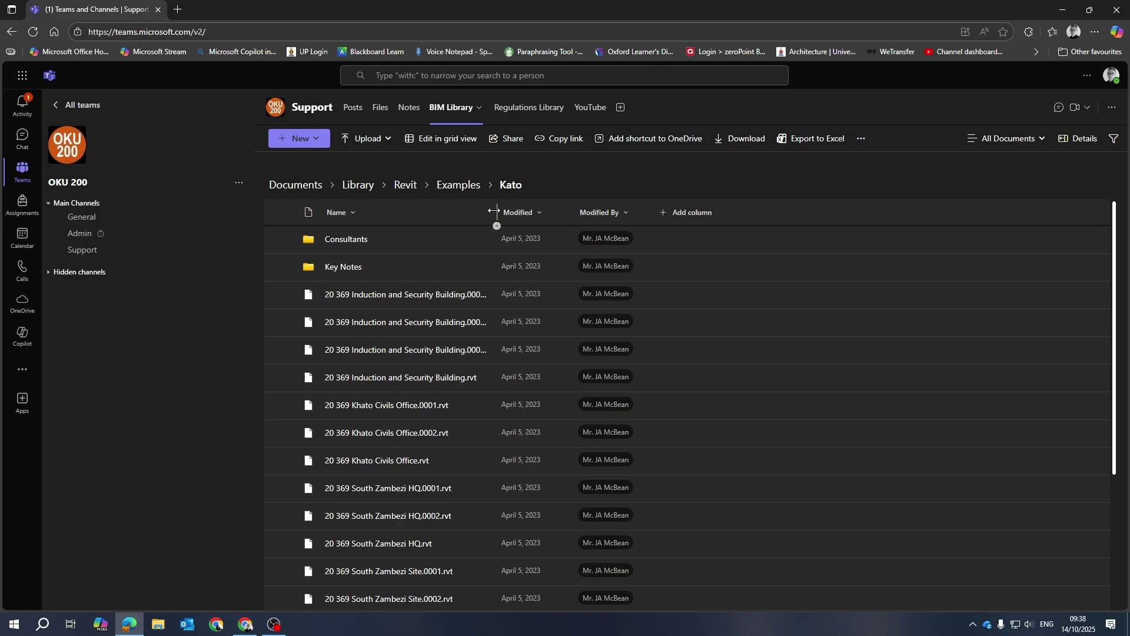
{"action": "left_click_drag", "start_coordinate": [499, 214], "coordinate": [705, 257]}
{"action": "scroll", "coordinate": [459, 395], "scroll_direction": "down", "scroll_amount": 3}
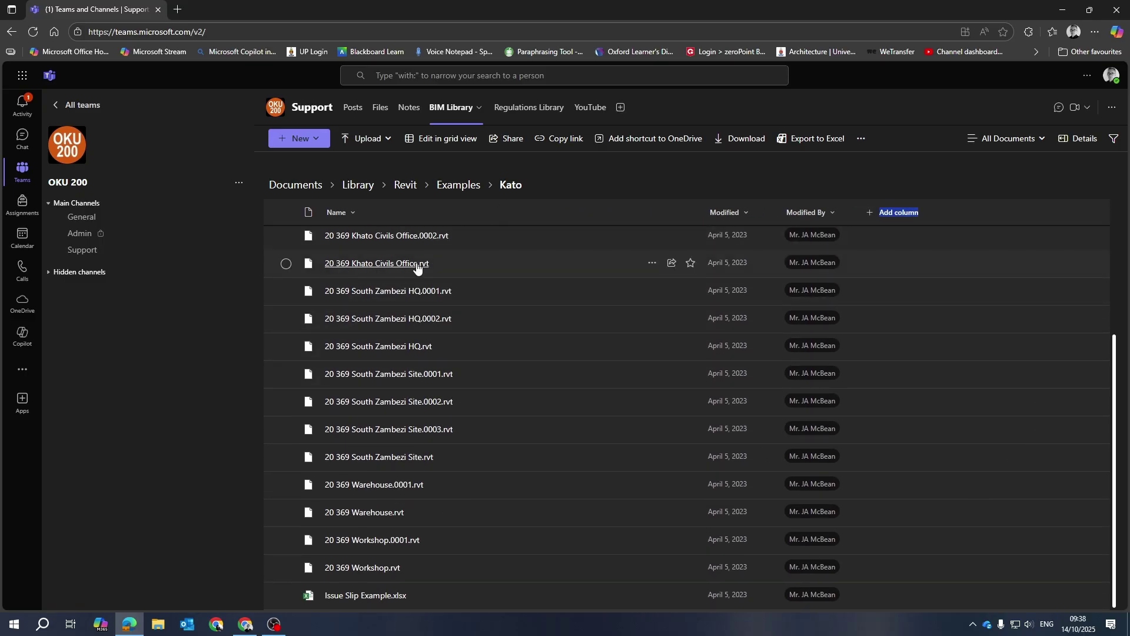
{"action": "mouse_move", "coordinate": [423, 266]}
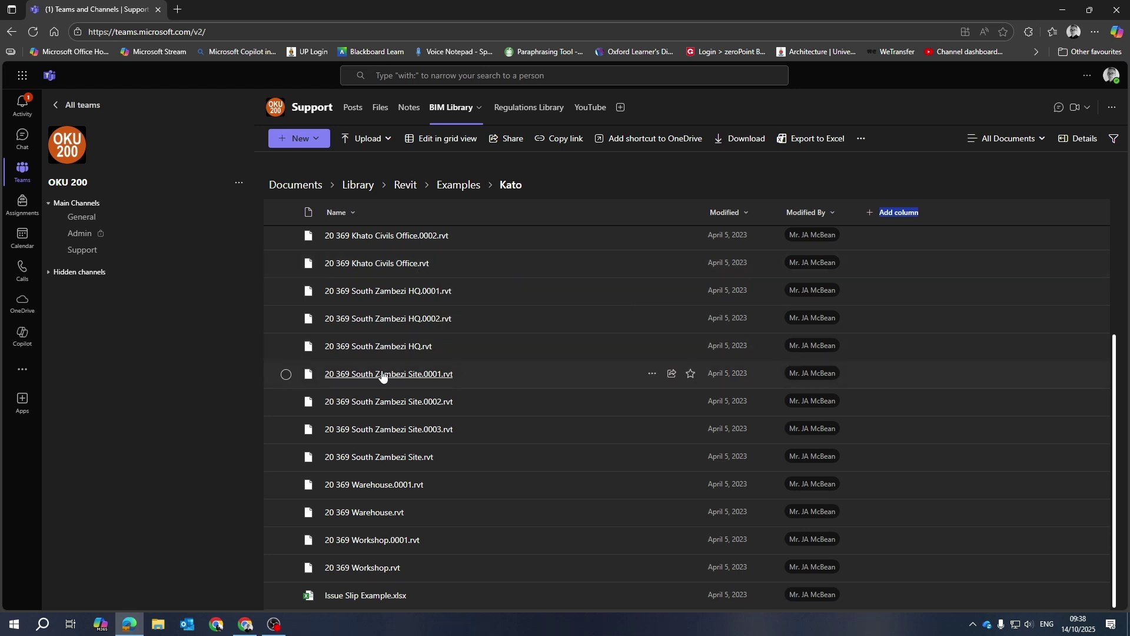